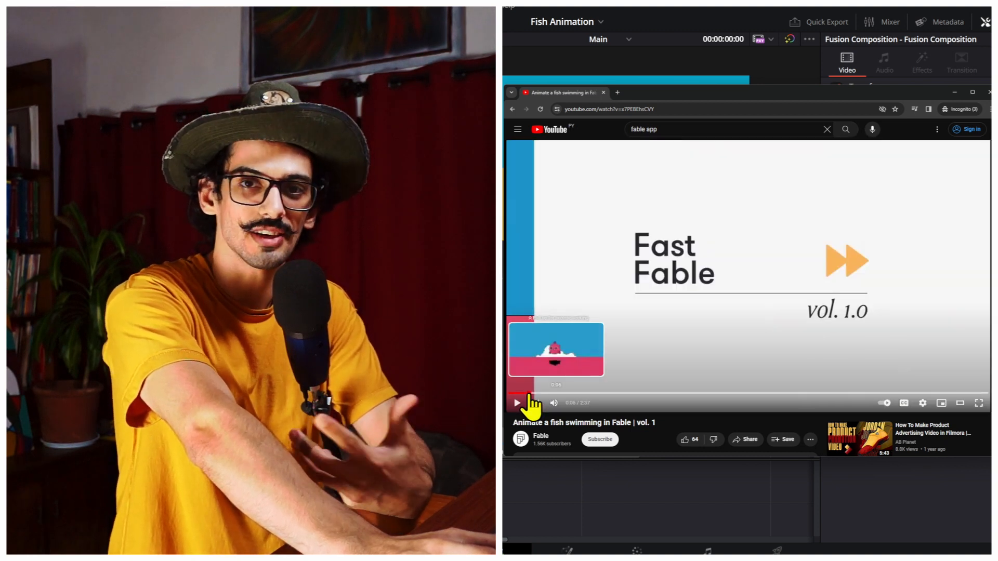
# Skim the muted Fable video on animating a swimming fish, checking how the fish is drawn and animated.
pyautogui.click(531, 396)
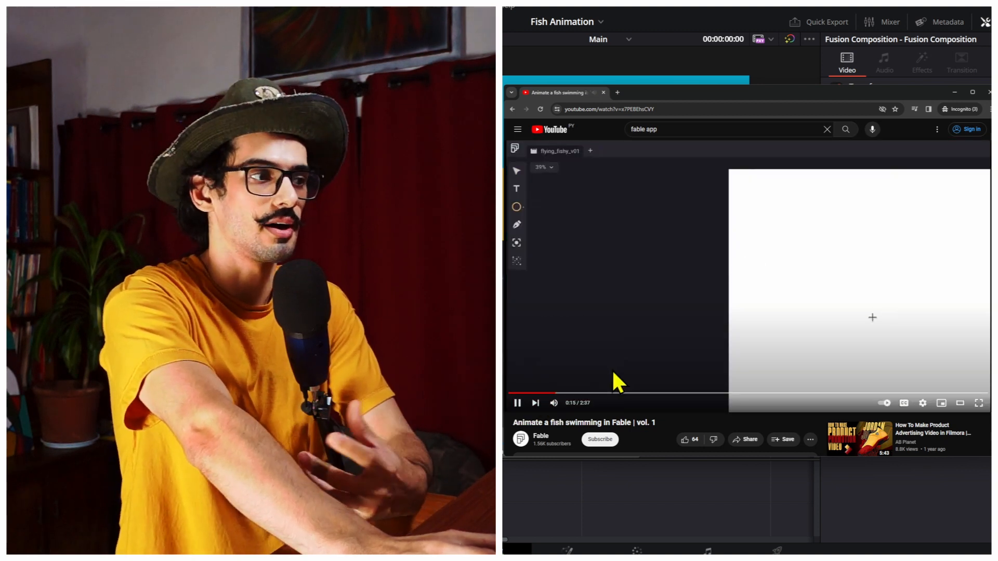
pyautogui.click(555, 405)
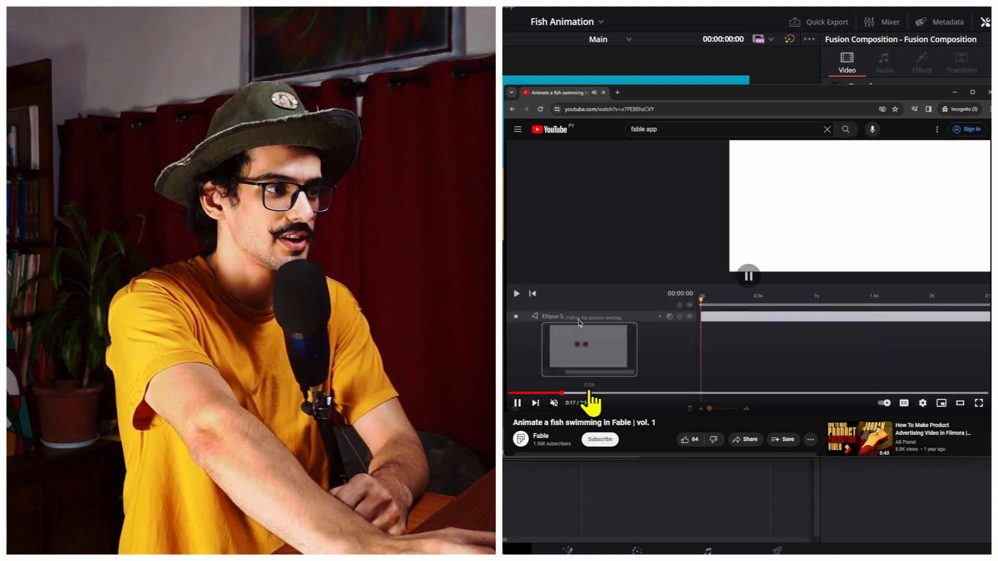
pyautogui.click(590, 393)
pyautogui.click(623, 393)
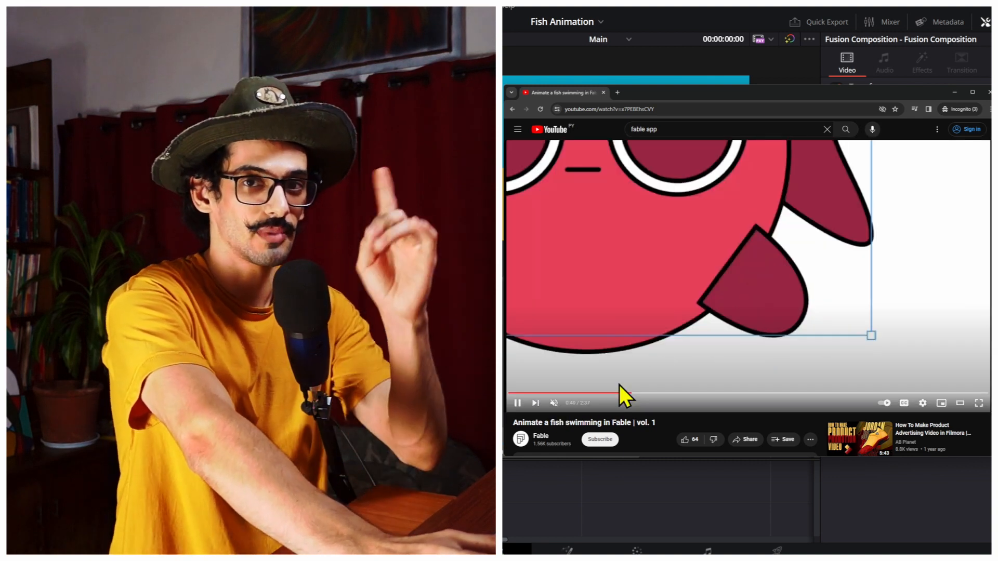
pyautogui.click(709, 360)
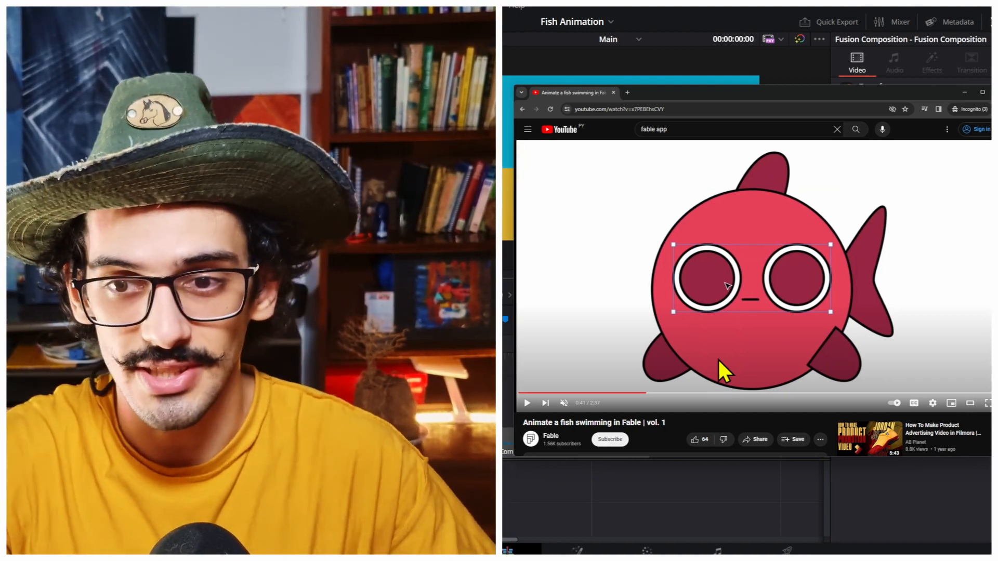
pyautogui.click(723, 356)
pyautogui.moveTo(659, 393); pyautogui.dragTo(861, 393)
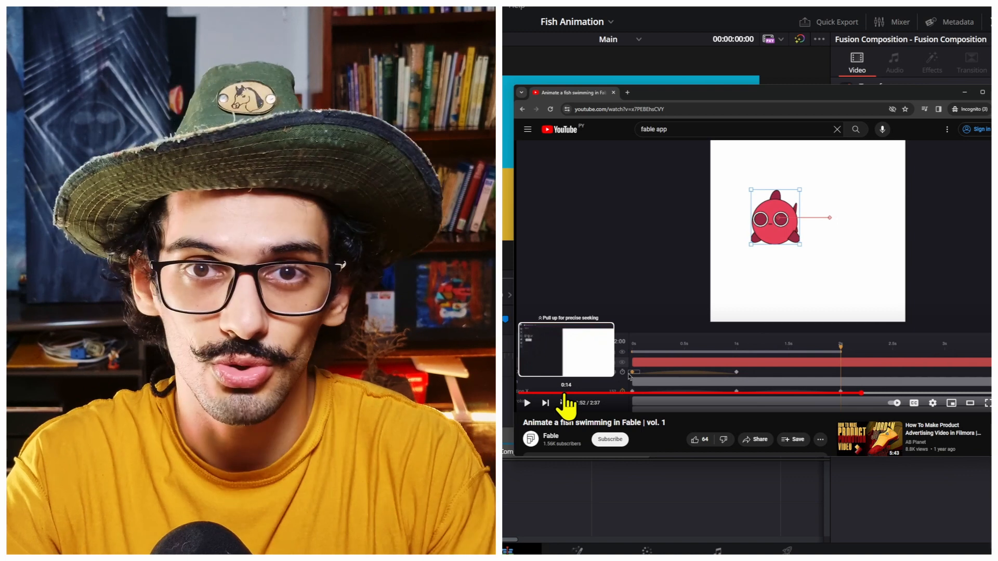
pyautogui.click(567, 393)
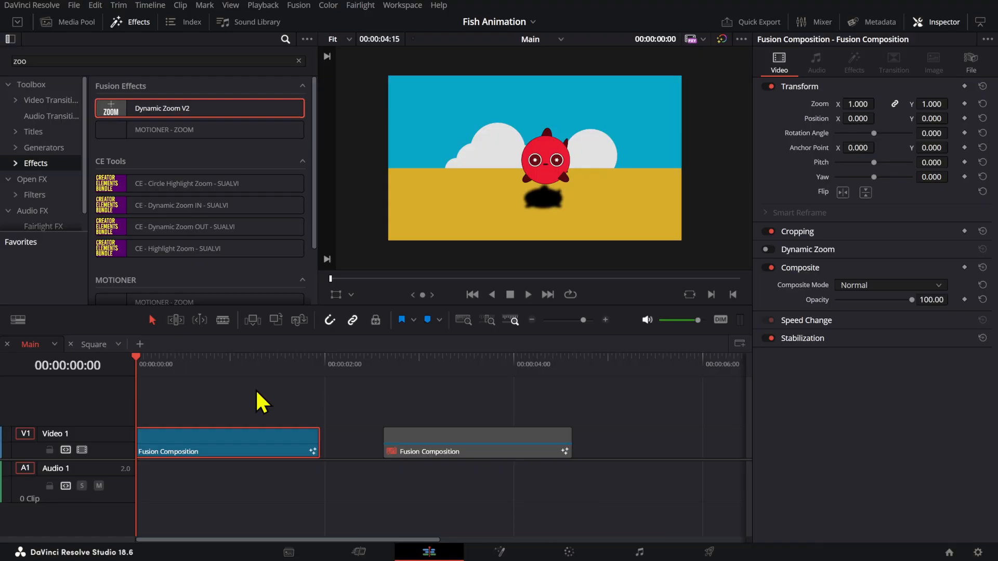
# Play back the fish animation in the Main timeline, then step the playhead back one second.
pyautogui.click(256, 392)
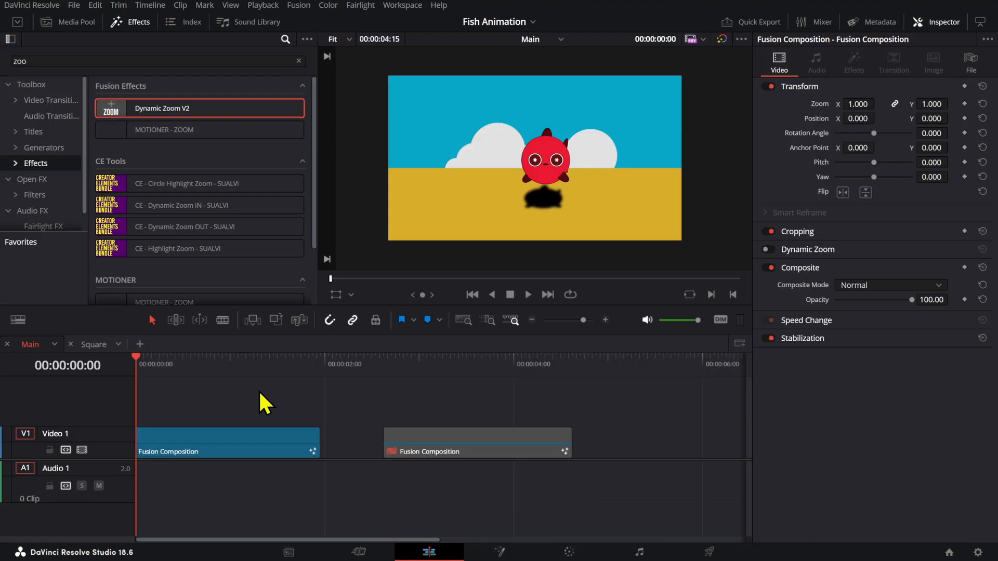
pyautogui.press('space')
pyautogui.press('space')
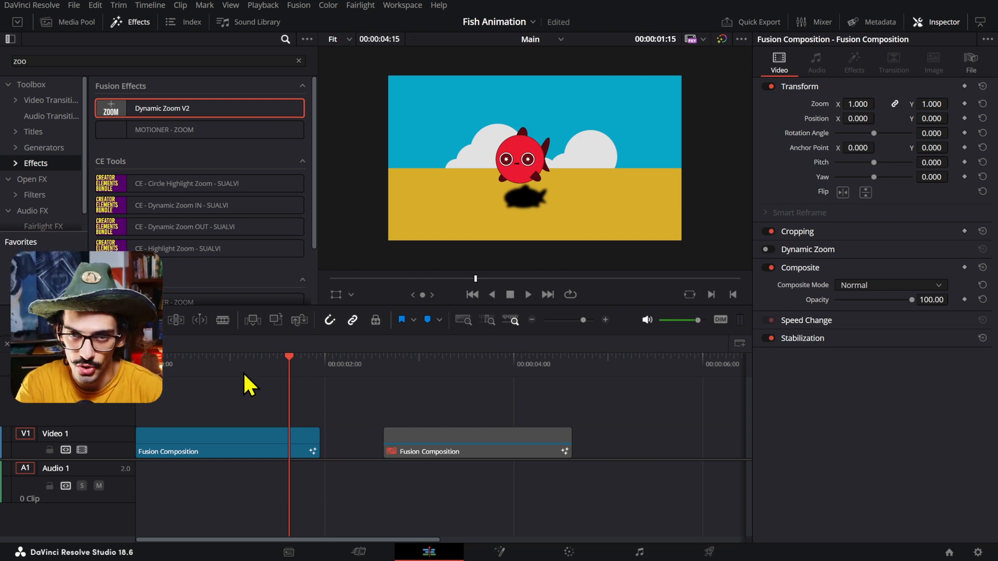
pyautogui.hotkey('shift', 'Left')
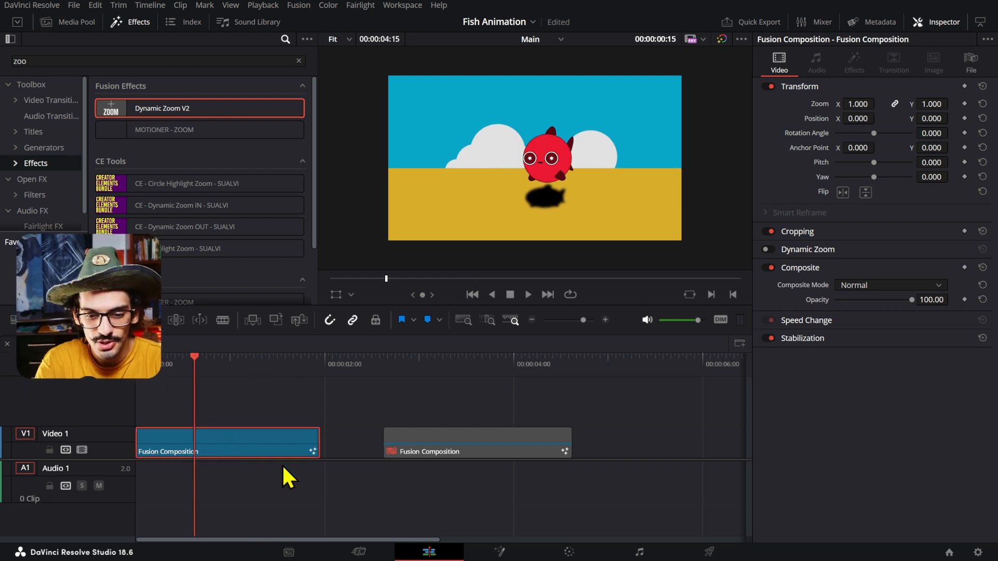
# Open the finished fish composition in Fusion and hide the clips strip and spline editor to enlarge the node area.
pyautogui.click(499, 552)
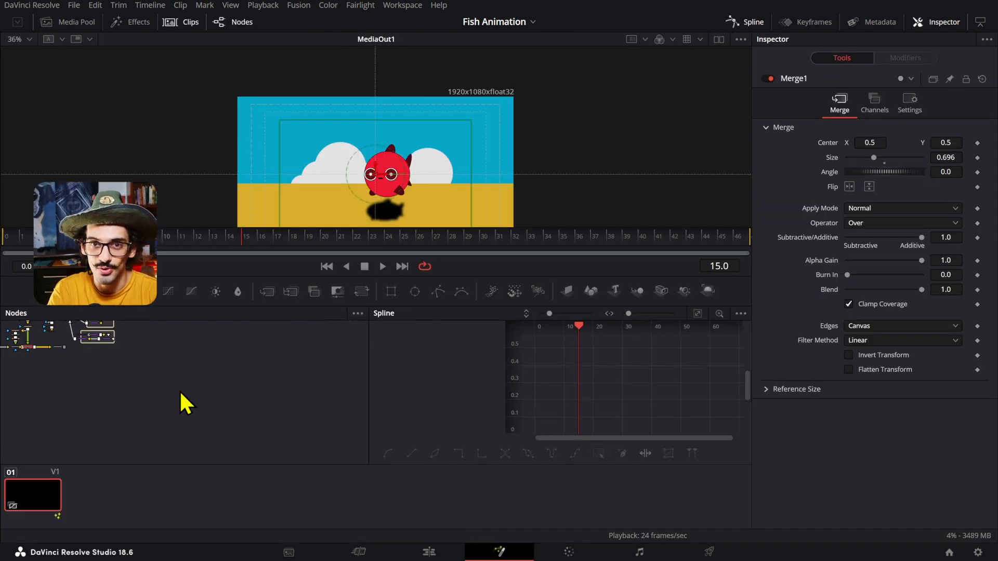
pyautogui.click(182, 8)
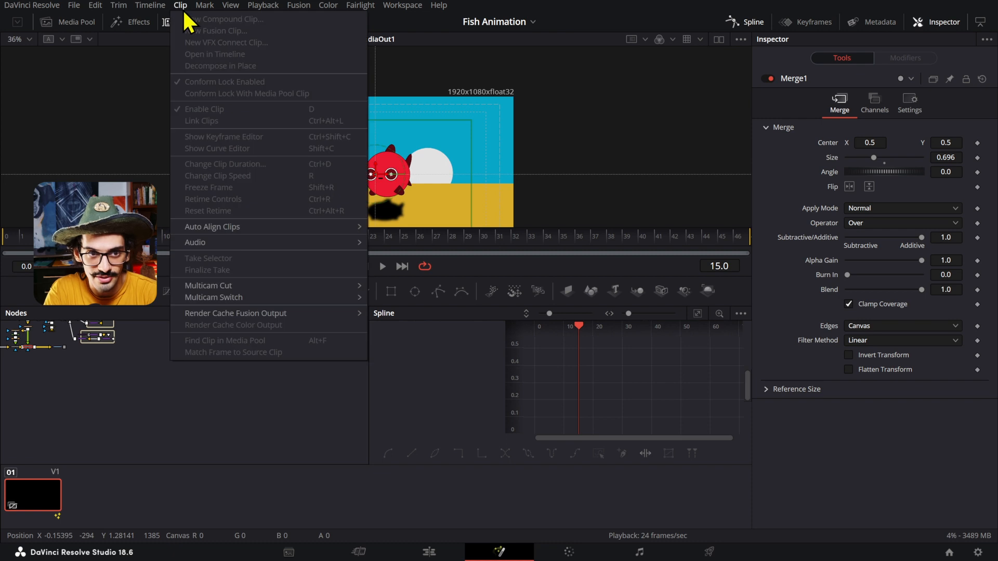
pyautogui.click(166, 23)
pyautogui.click(165, 22)
pyautogui.moveTo(174, 374); pyautogui.dragTo(330, 463)
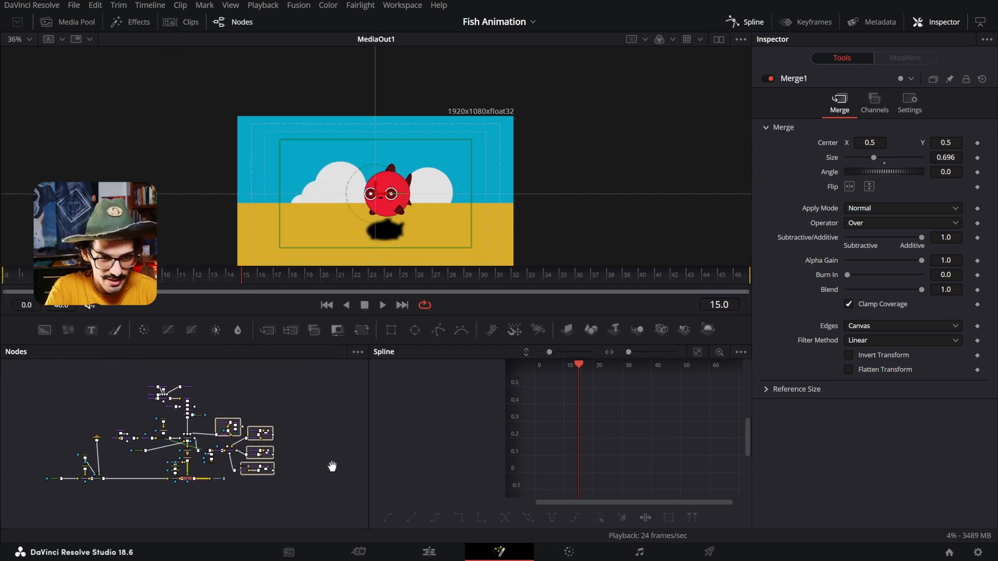
pyautogui.scroll(3, 189, 477)
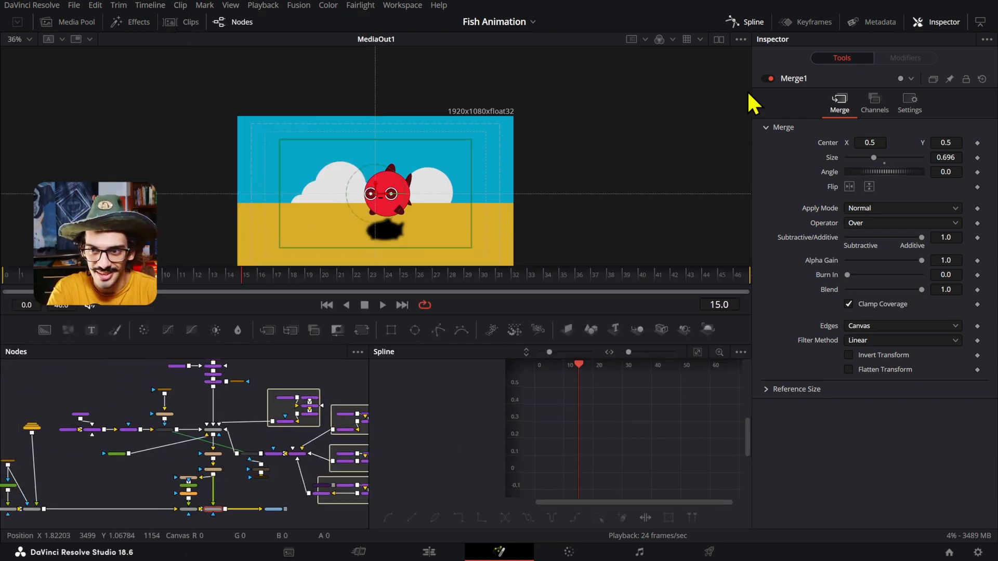
pyautogui.click(751, 22)
pyautogui.scroll(3, 263, 397)
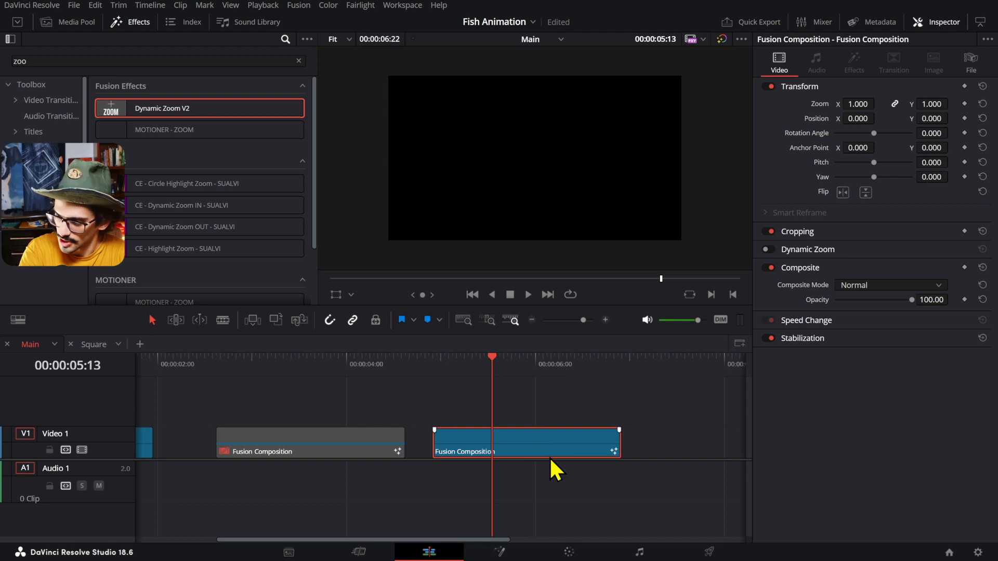
# Open the empty composition in Fusion and add a Background node connected to MediaOut.
pyautogui.click(499, 552)
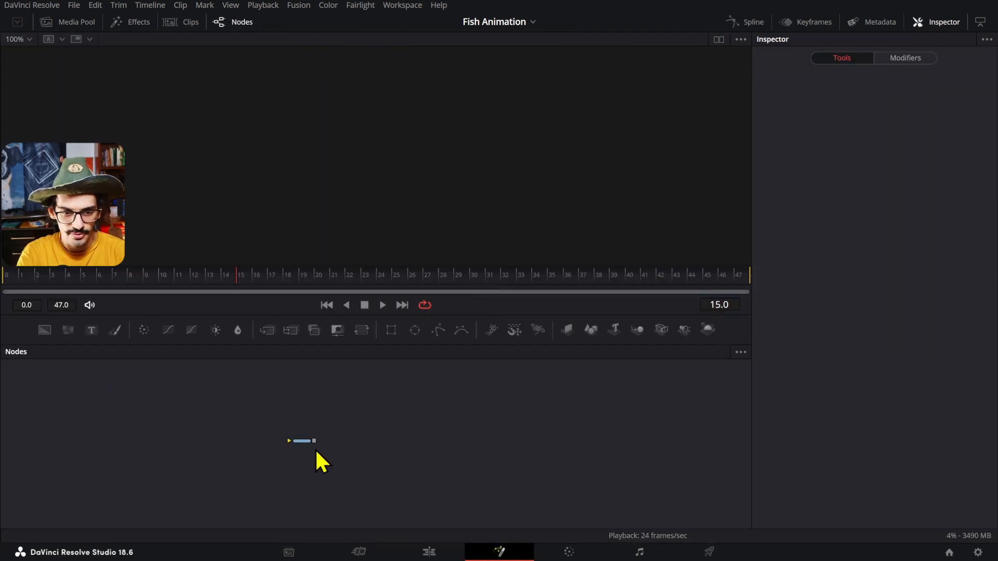
pyautogui.moveTo(50, 331); pyautogui.dragTo(349, 431)
pyautogui.click(347, 431)
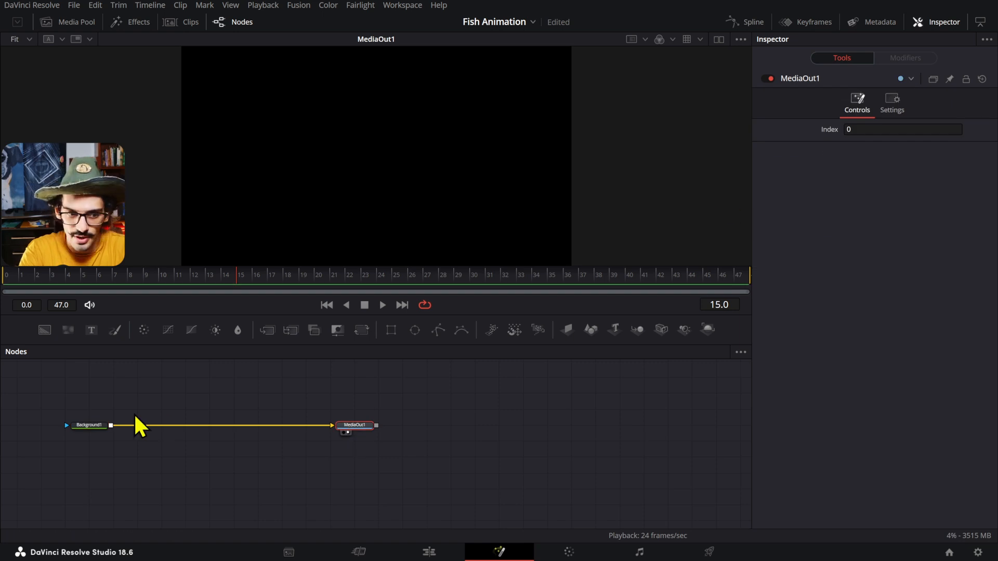
# Make the Background node fully transparent by setting its alpha to 0.
pyautogui.click(88, 427)
pyautogui.doubleClick(945, 256)
pyautogui.write('0')
pyautogui.press('Return')
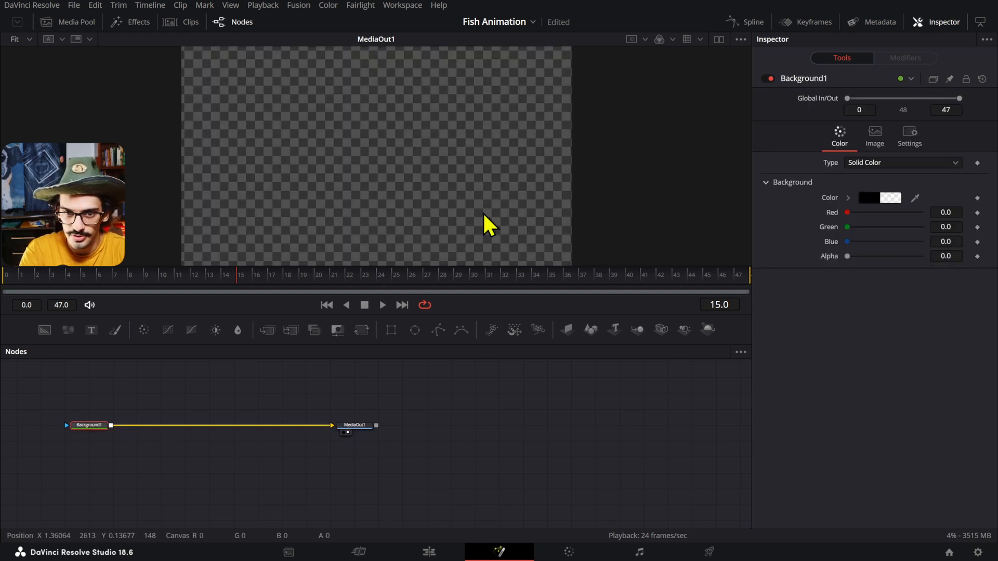
pyautogui.scroll(-3, 520, 219)
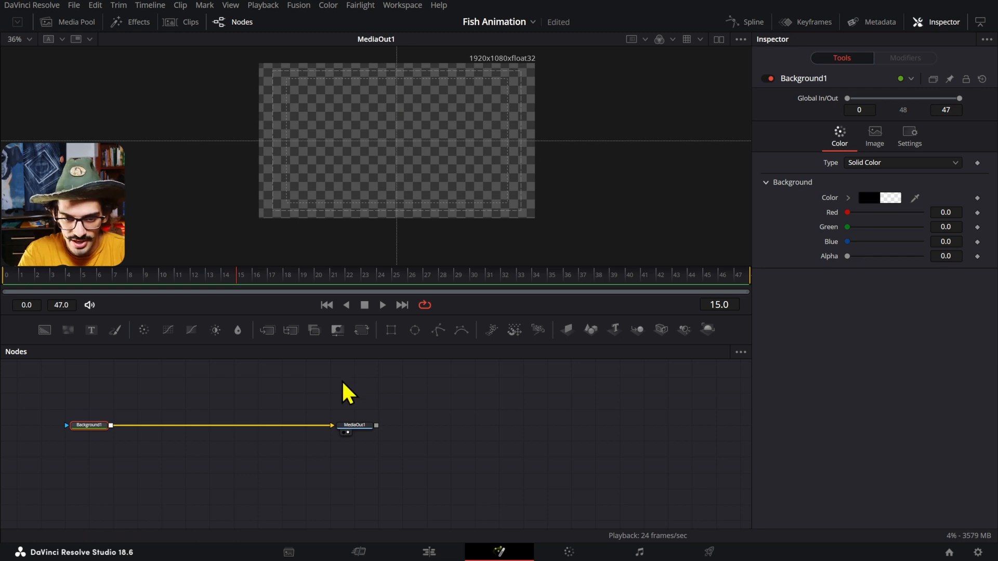
# Add an sEllipse shape node in the free space above the Background and MediaOut nodes.
pyautogui.moveTo(341, 382); pyautogui.dragTo(399, 440)
pyautogui.click(244, 394)
pyautogui.hotkey('shift', 'space')
pyautogui.write('s')
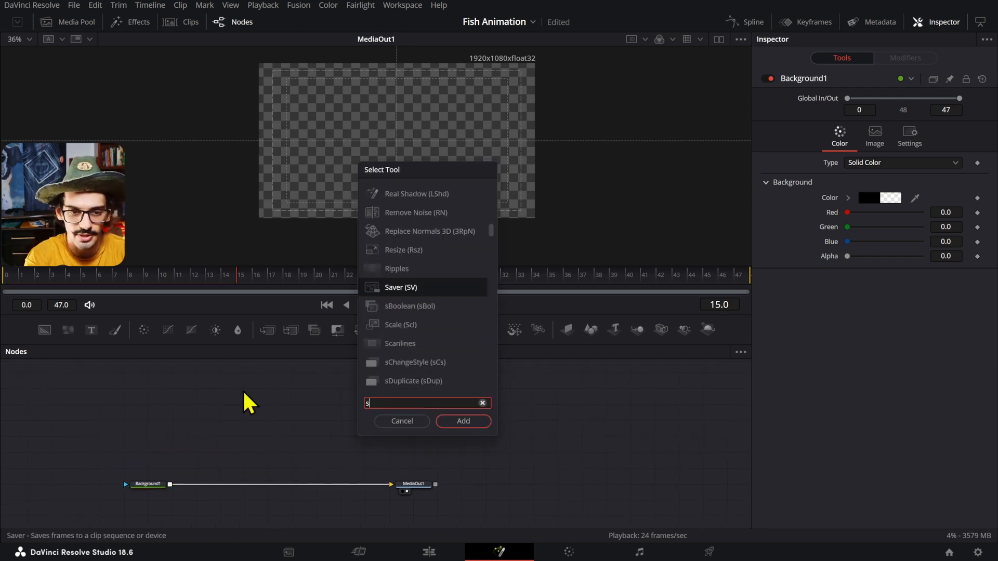
pyautogui.write('e')
pyautogui.press('Return')
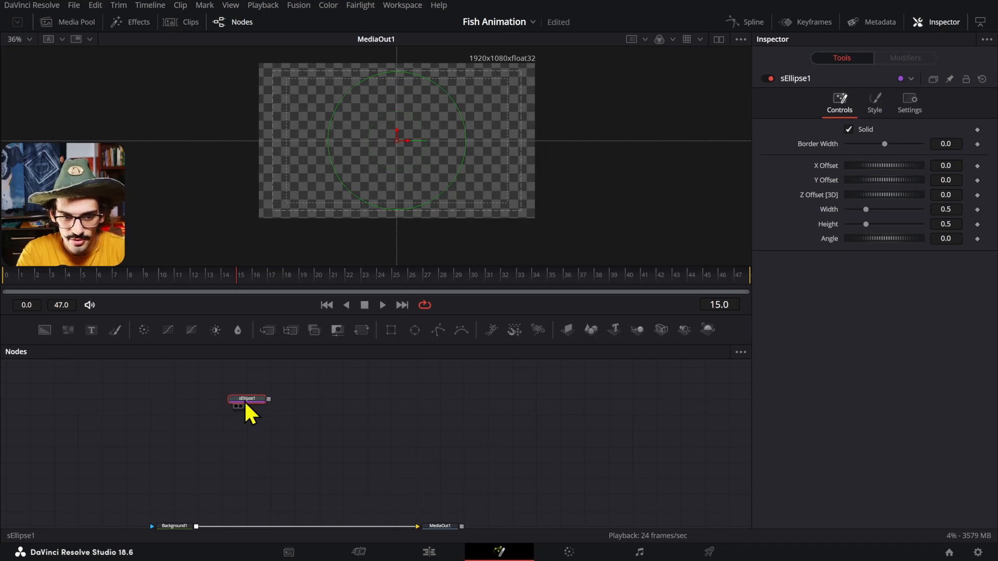
# Show the ellipse in the viewer and shrink it evenly to a width and height of about 0.063.
pyautogui.press('1')
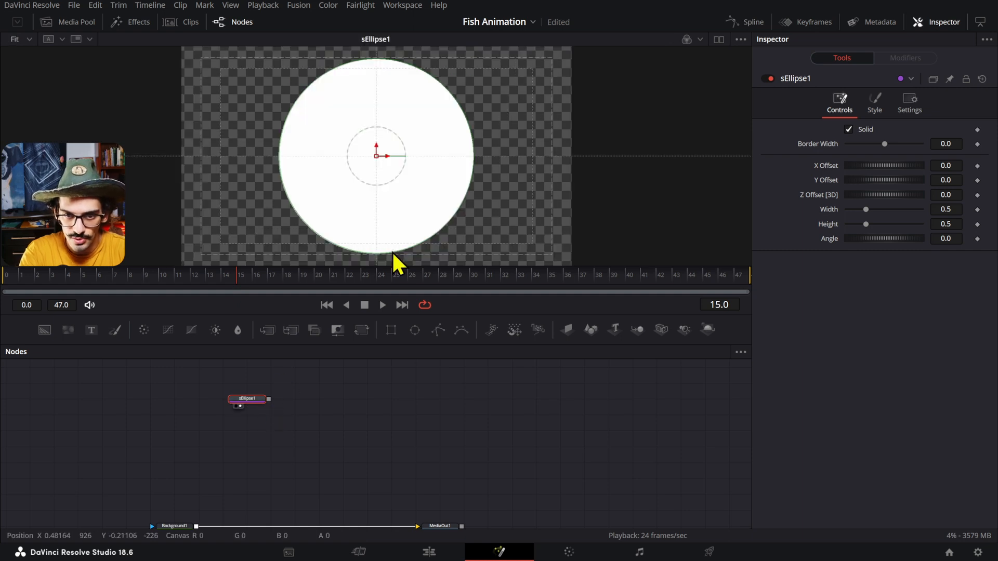
pyautogui.click(430, 239)
pyautogui.moveTo(429, 240); pyautogui.dragTo(391, 168)
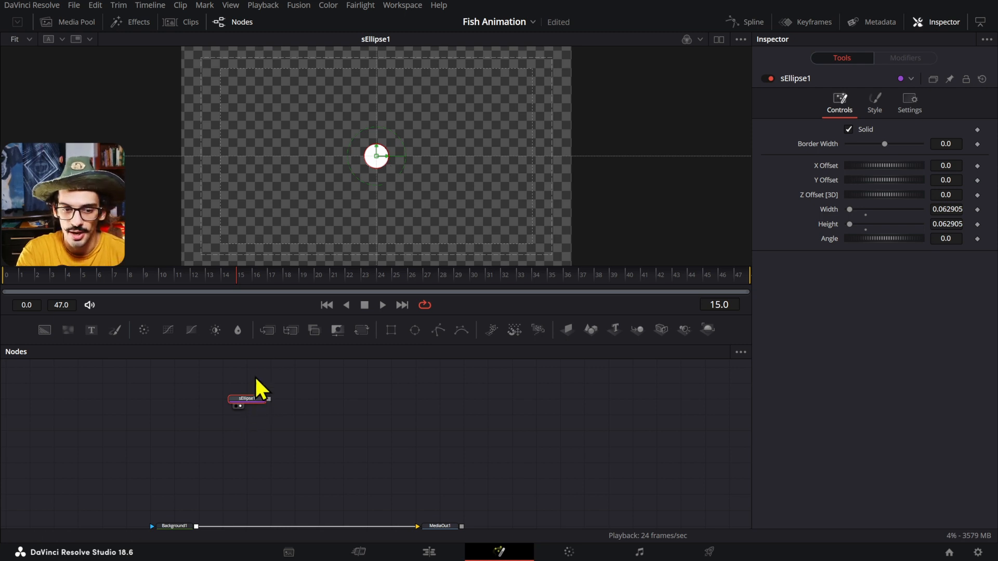
# Paste an instance of the ellipse node and deinstance its color group.
pyautogui.hotkey('ctrl', 'shift', 'v')
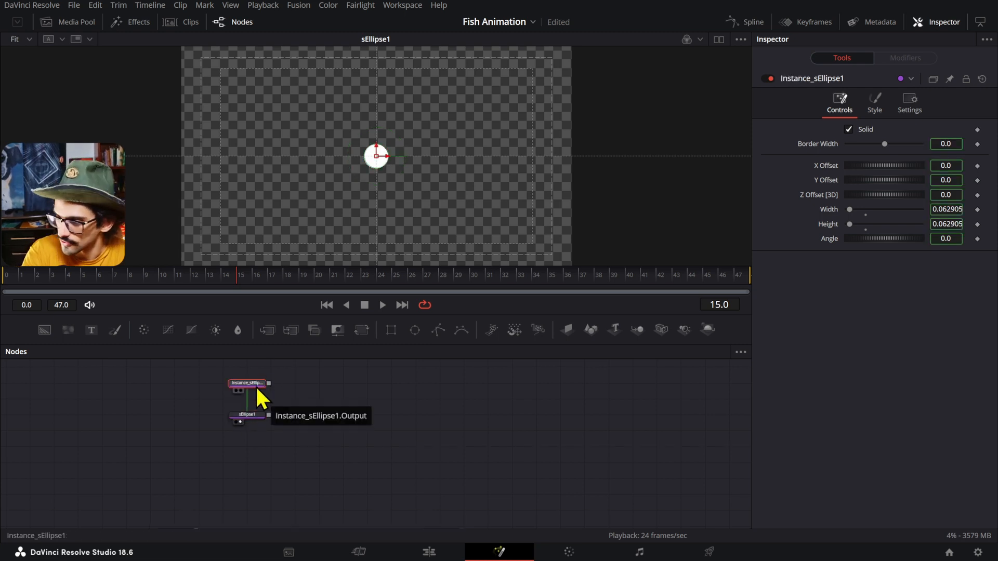
pyautogui.click(875, 103)
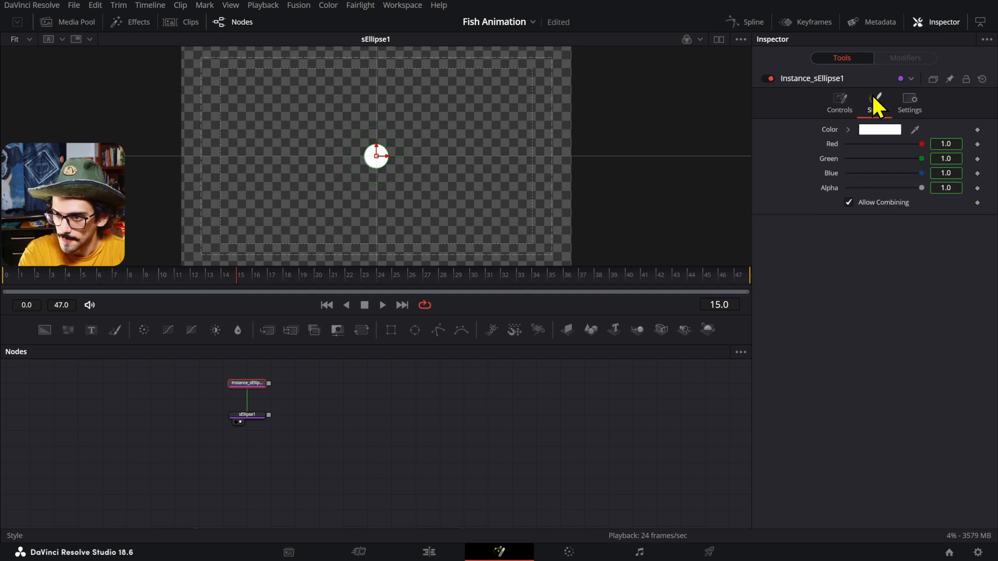
pyautogui.rightClick(810, 175)
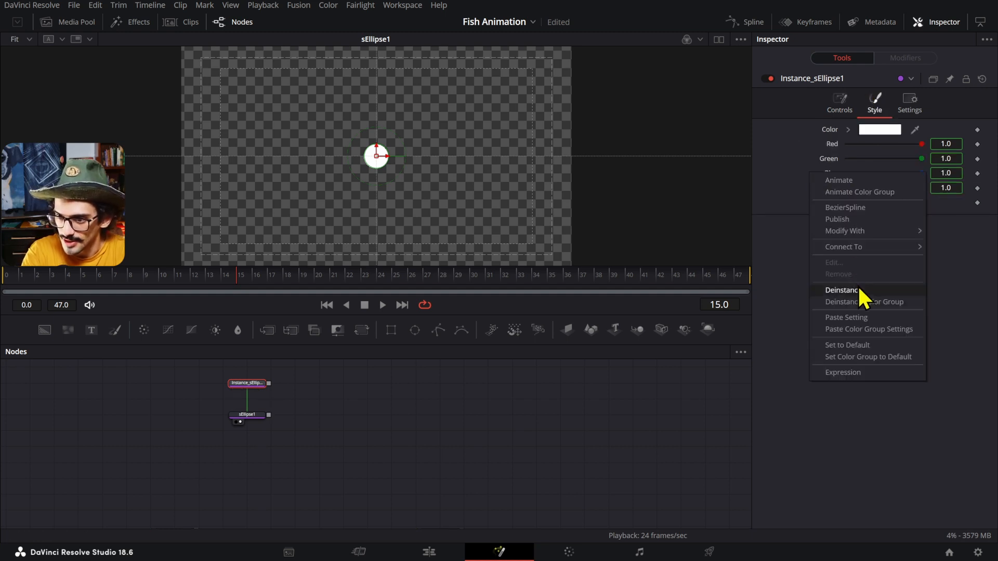
pyautogui.click(863, 299)
# Deinstance the Solid and Border Width settings of the instanced ellipse.
pyautogui.click(841, 101)
pyautogui.rightClick(864, 131)
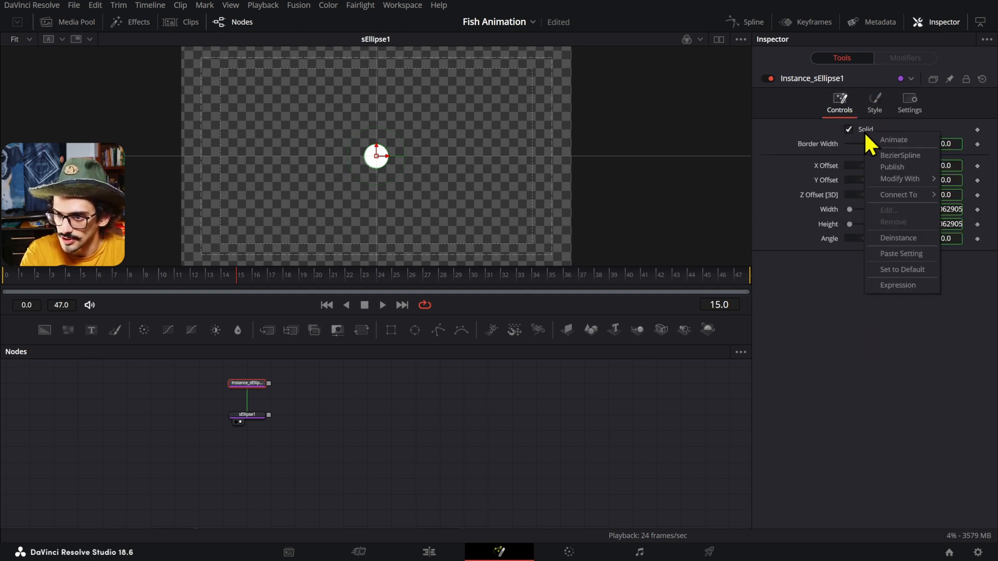
pyautogui.click(890, 238)
pyautogui.rightClick(819, 146)
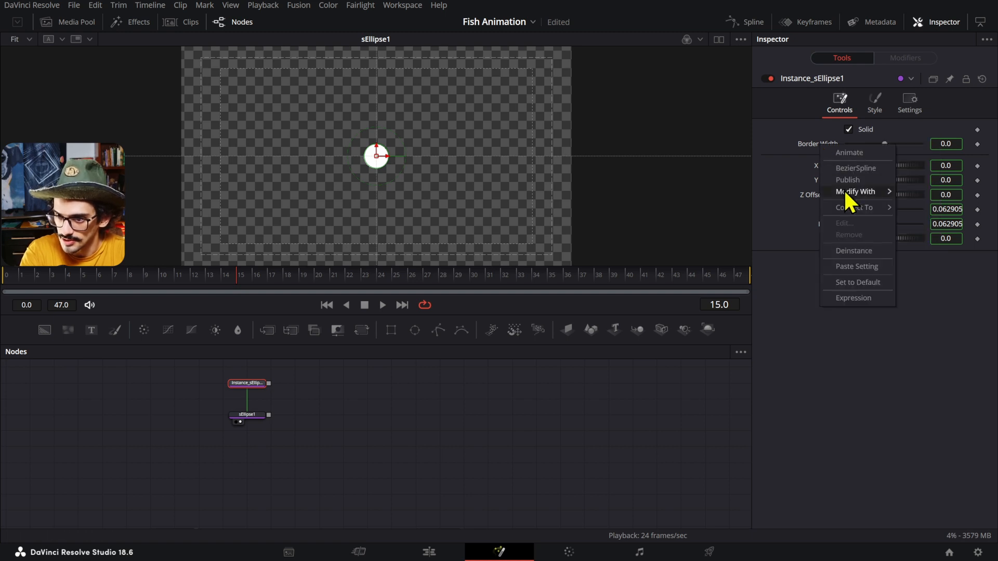
pyautogui.click(844, 252)
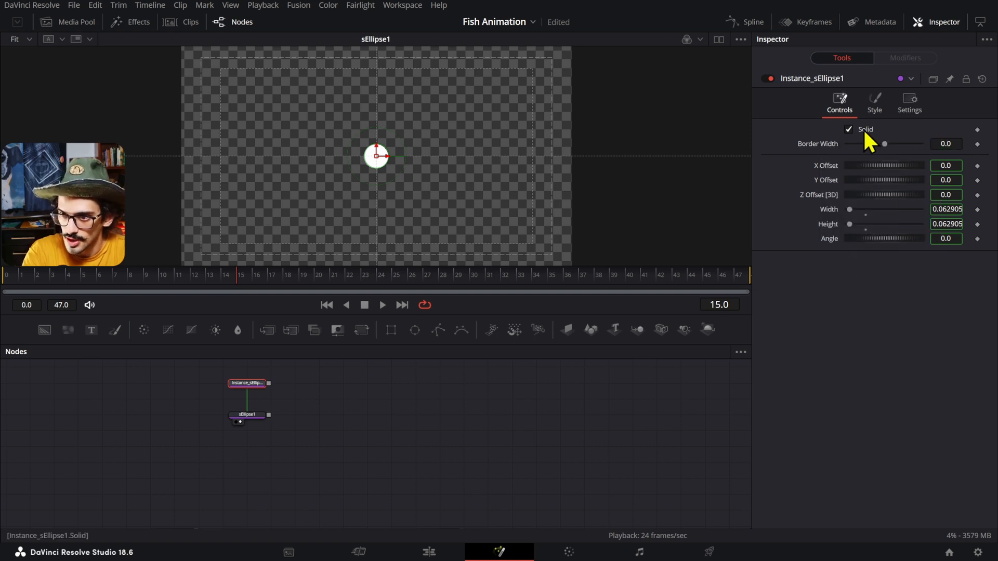
# Set the instanced ellipse's color to black (#000000).
pyautogui.click(875, 102)
pyautogui.click(879, 129)
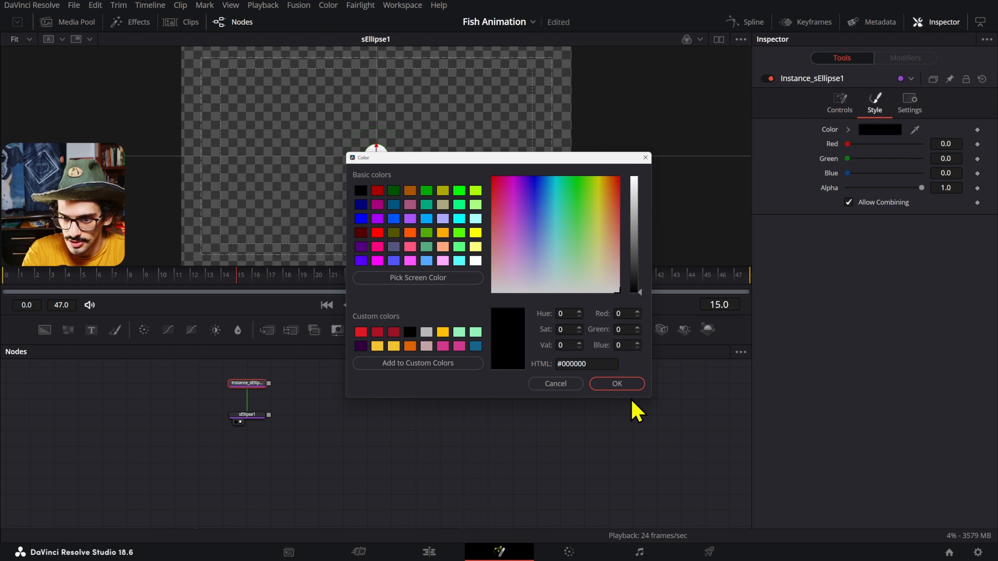
pyautogui.click(624, 385)
# Turn off Solid on the instanced ellipse and set its border width to 0.0052.
pyautogui.click(834, 104)
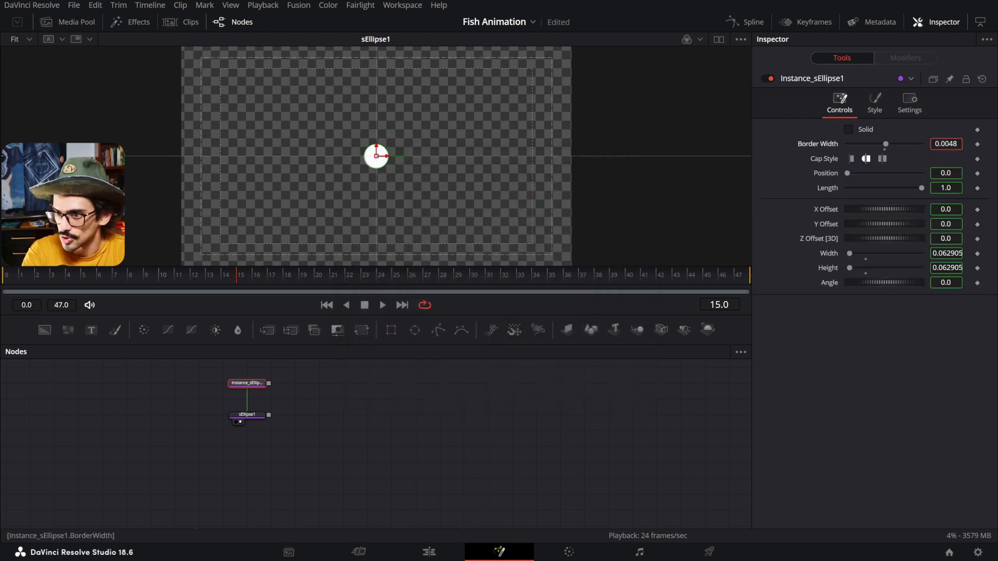
pyautogui.moveTo(947, 144); pyautogui.dragTo(949, 144)
pyautogui.scroll(5, 380, 163)
pyautogui.moveTo(381, 163); pyautogui.dragTo(514, 152)
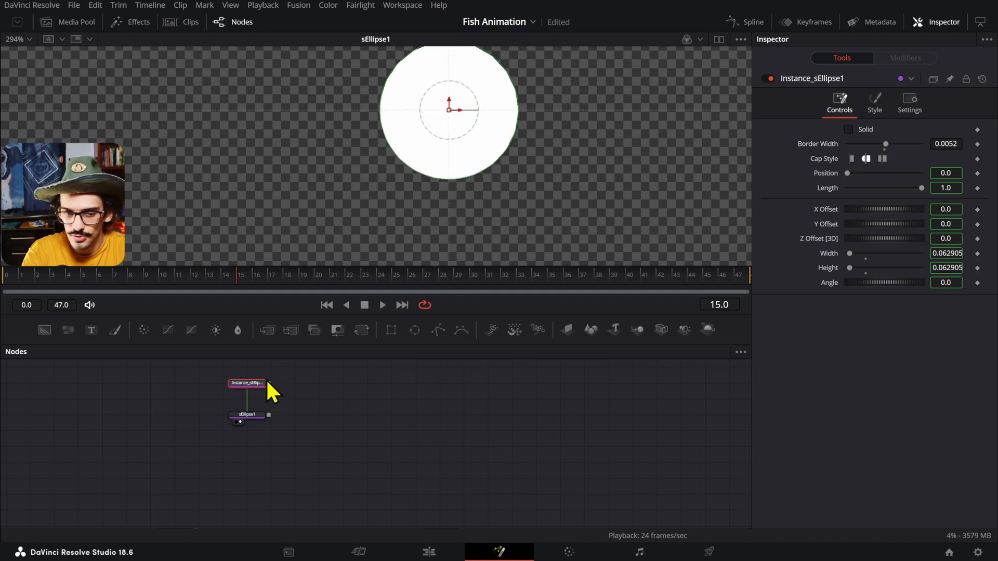
# Merge the outline instance over the ellipse, show the merge in the viewer and set the outline's border width to 0.004.
pyautogui.moveTo(268, 383); pyautogui.dragTo(269, 415)
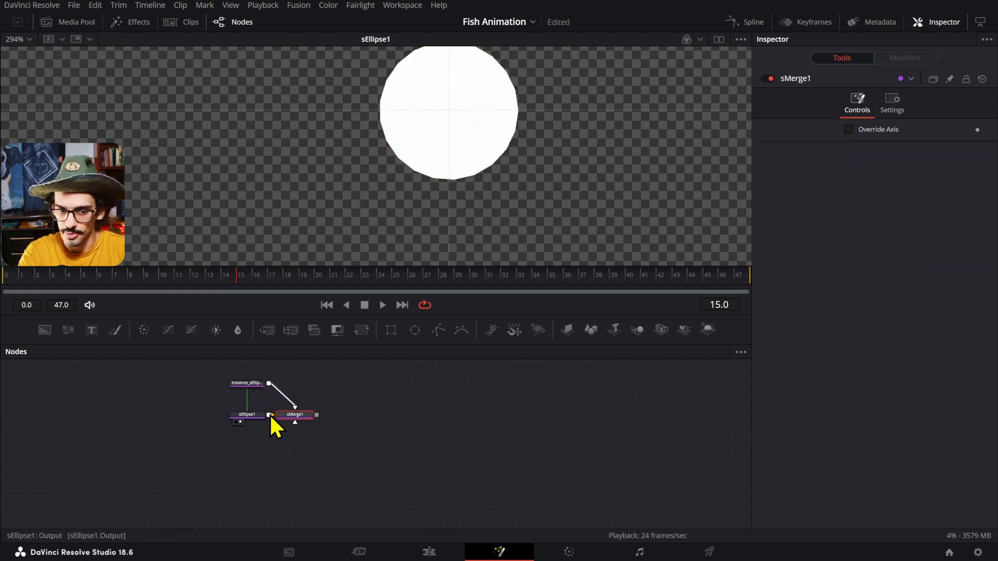
pyautogui.press('1')
pyautogui.click(250, 384)
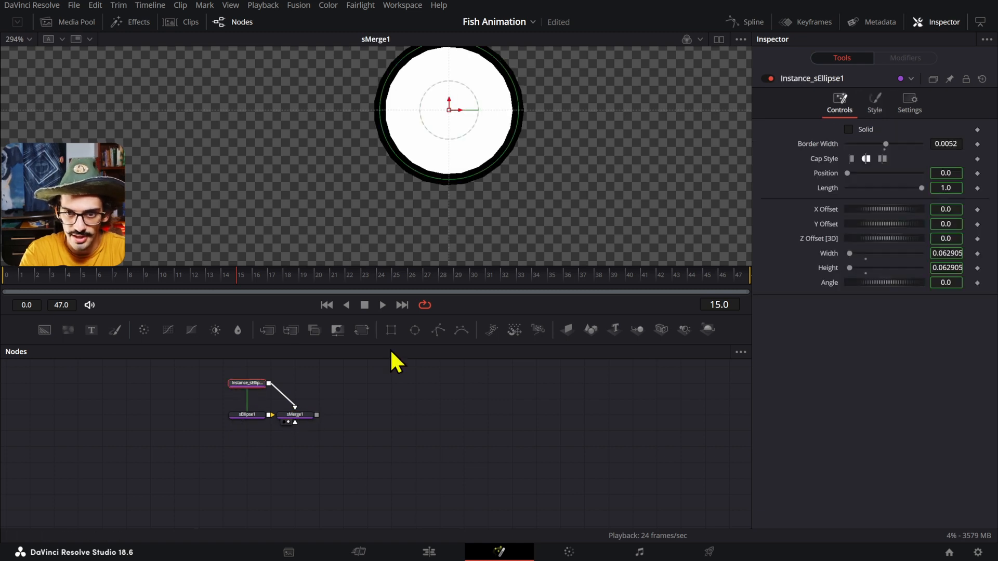
pyautogui.moveTo(951, 147); pyautogui.dragTo(947, 146)
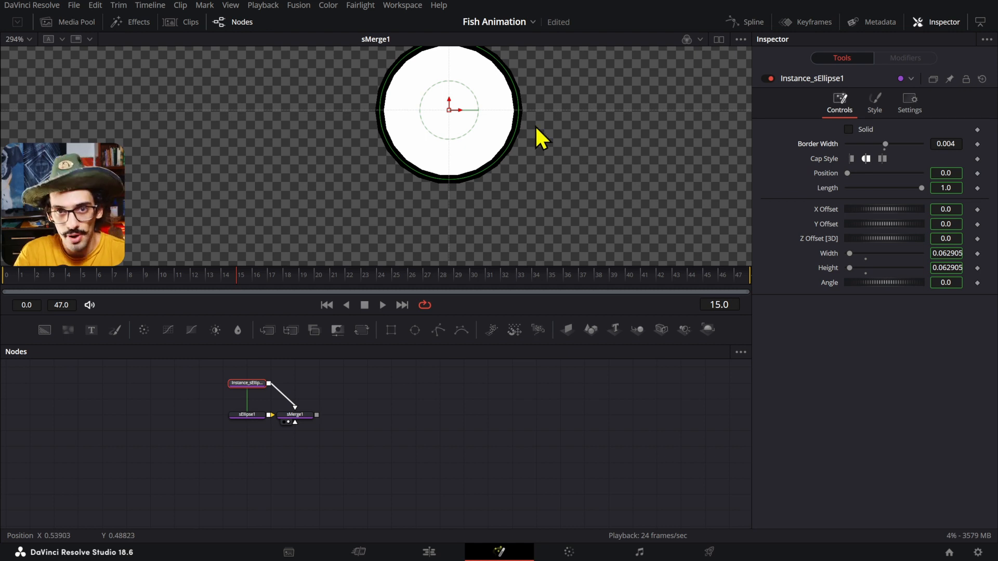
pyautogui.moveTo(536, 127); pyautogui.dragTo(539, 136)
pyautogui.scroll(4, 487, 120)
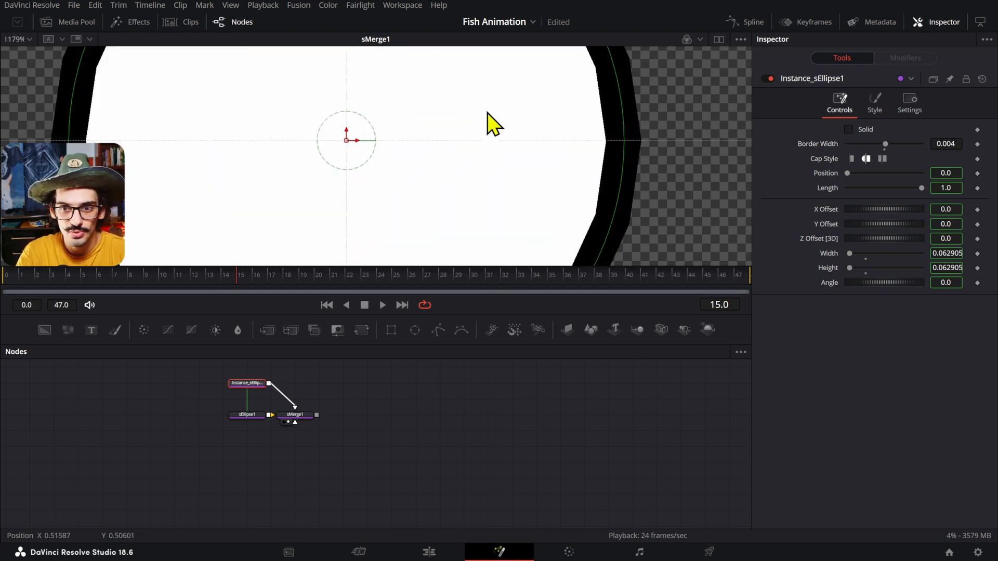
# Duplicate the white ellipse and its outline instance in the node graph.
pyautogui.scroll(-4, 493, 125)
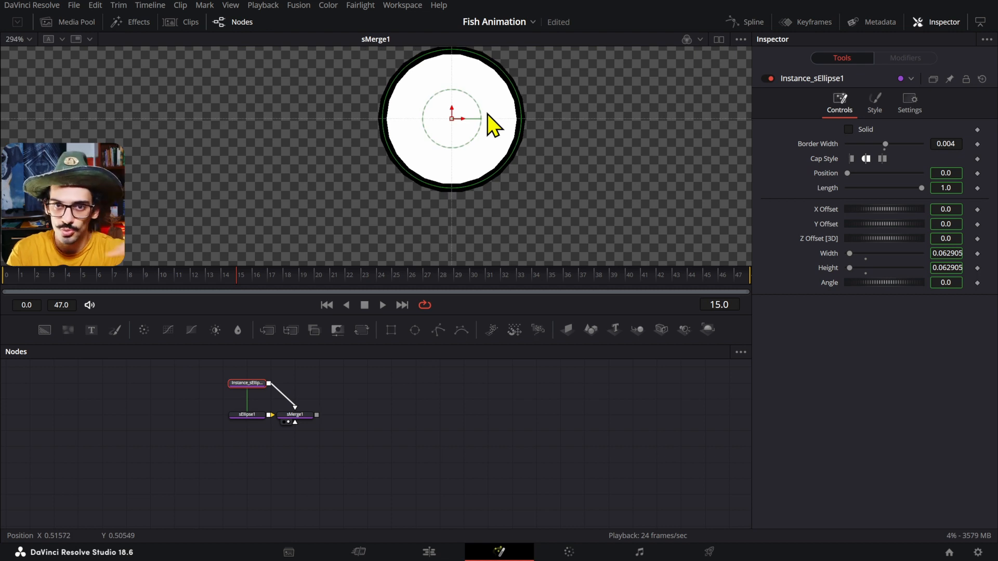
pyautogui.moveTo(391, 413); pyautogui.dragTo(377, 458)
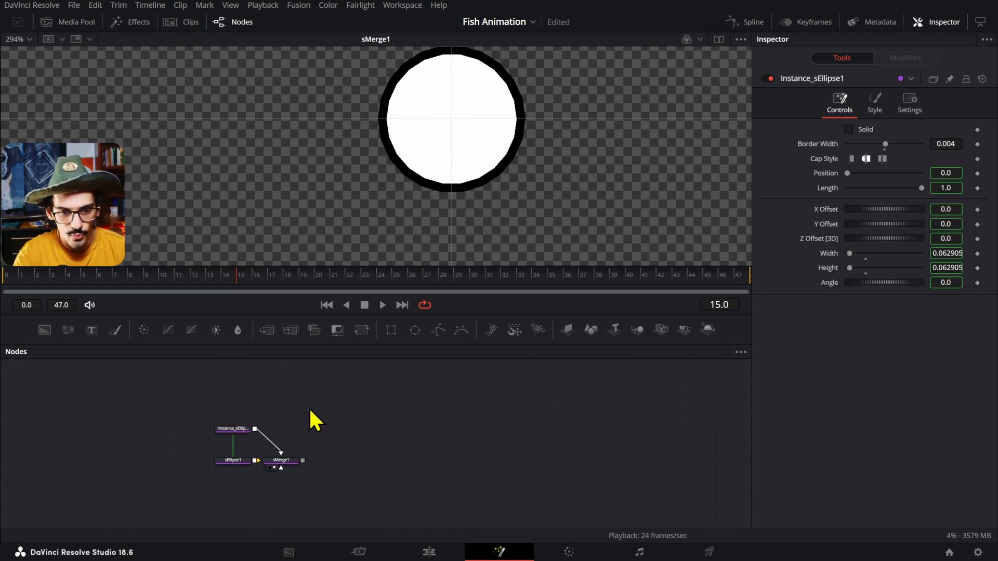
pyautogui.moveTo(311, 409); pyautogui.dragTo(233, 463)
pyautogui.moveTo(251, 401); pyautogui.dragTo(217, 475)
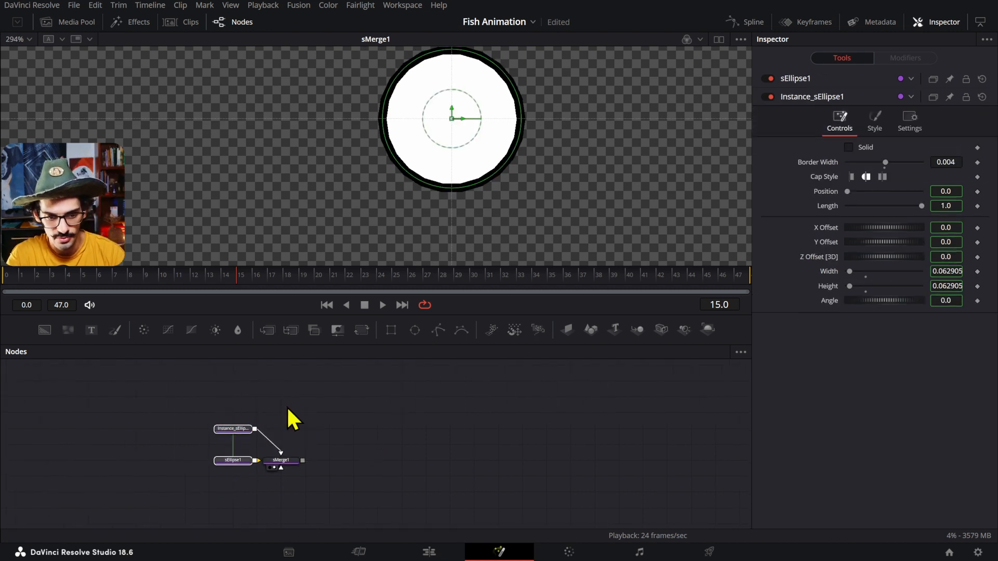
pyautogui.hotkey('ctrl', 'c')
pyautogui.hotkey('ctrl', 'v')
pyautogui.click(316, 415)
pyautogui.click(318, 385)
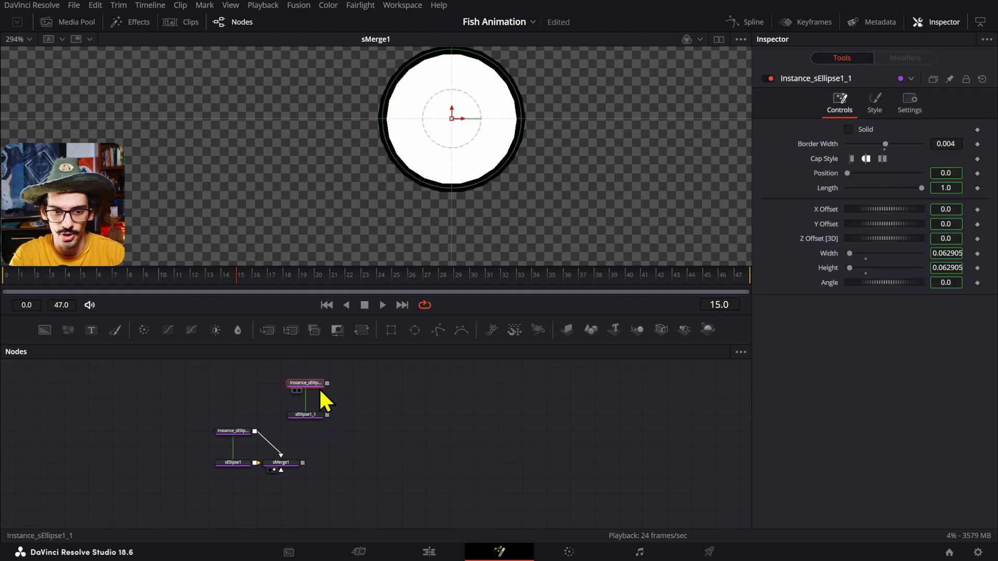
# Shrink the copied ellipse to about 0.043 in width and height, and connect it and its outline instance to the merge.
pyautogui.click(320, 414)
pyautogui.moveTo(498, 177); pyautogui.dragTo(478, 160)
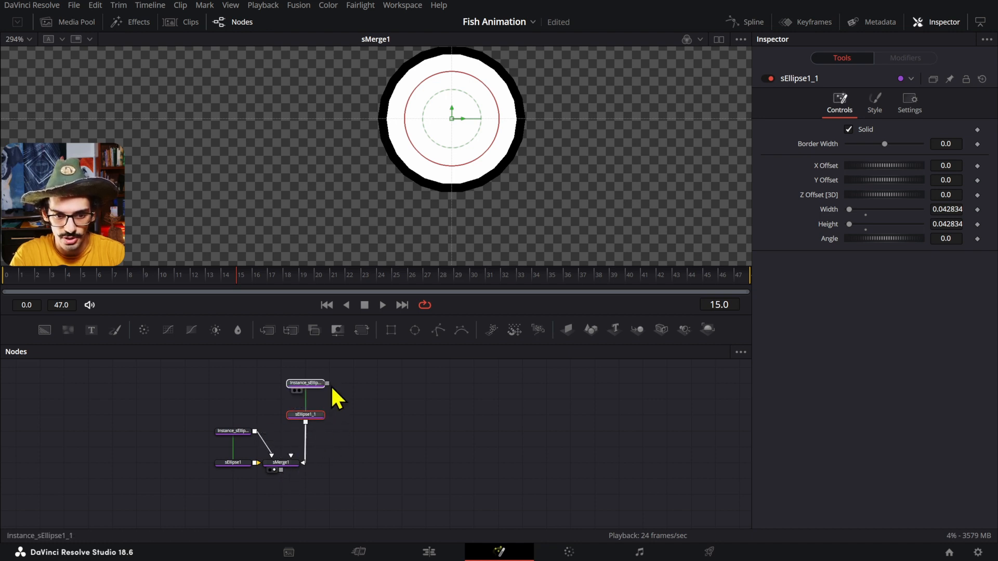
pyautogui.moveTo(330, 386); pyautogui.dragTo(319, 426)
pyautogui.moveTo(292, 466); pyautogui.dragTo(293, 465)
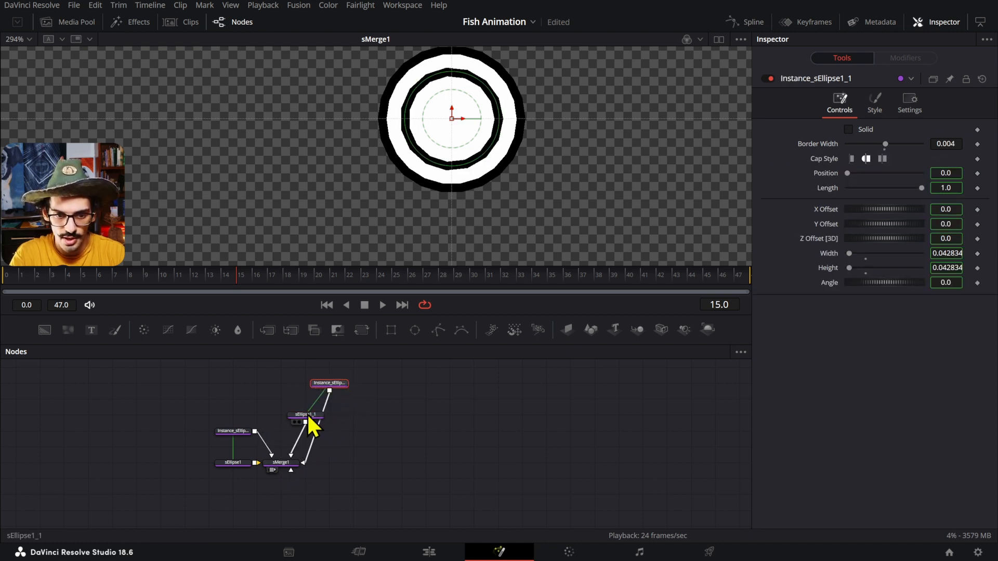
# Color the copied inner ellipse pink, with red about 0.898, green 0.243 and blue 0.604.
pyautogui.click(315, 415)
pyautogui.click(875, 103)
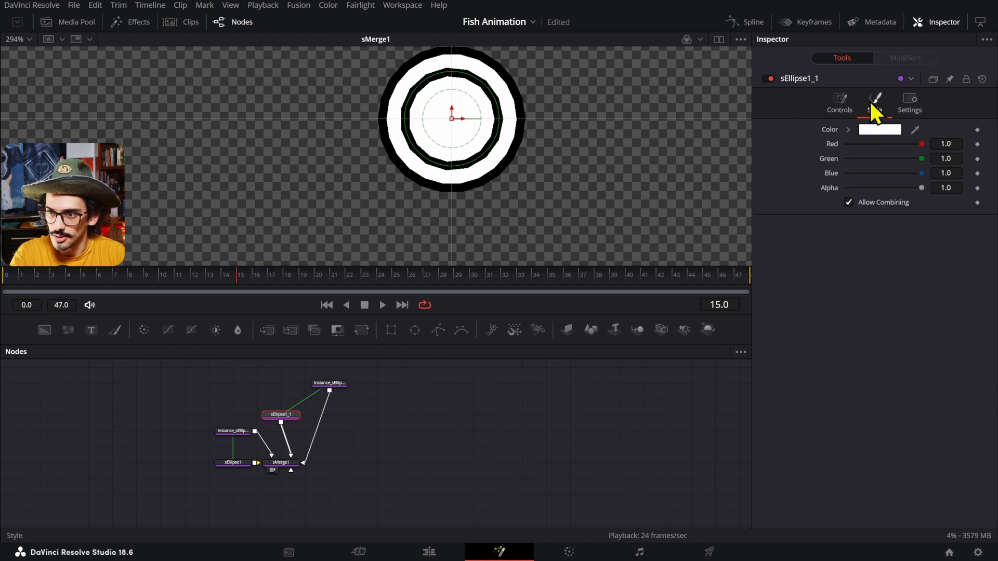
pyautogui.click(865, 128)
pyautogui.click(444, 345)
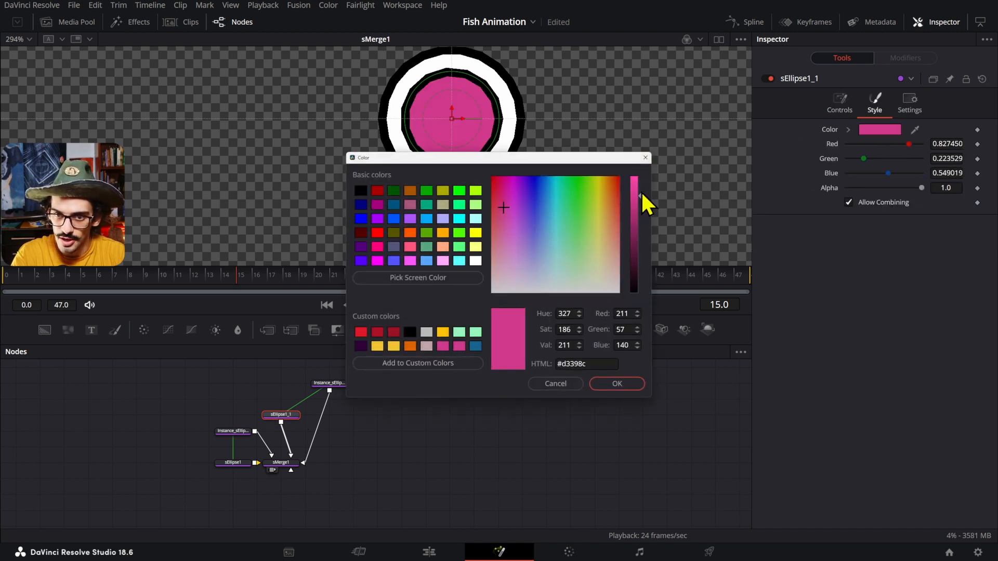
pyautogui.moveTo(641, 191); pyautogui.dragTo(634, 192)
pyautogui.click(619, 383)
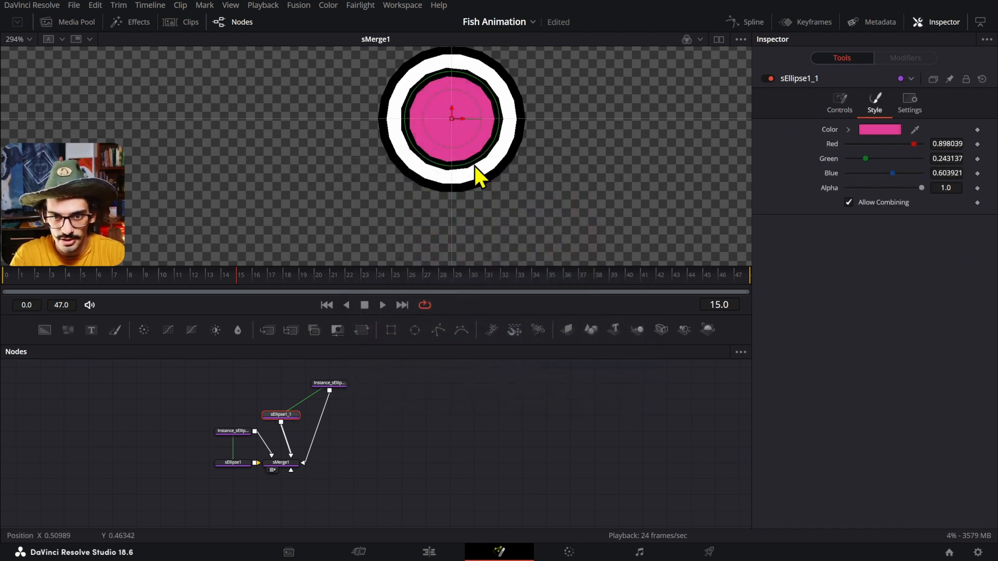
# Enlarge the pink ellipse to about 0.048 in width and height, and set its outline's border width to 0.00254.
pyautogui.moveTo(476, 166); pyautogui.dragTo(478, 170)
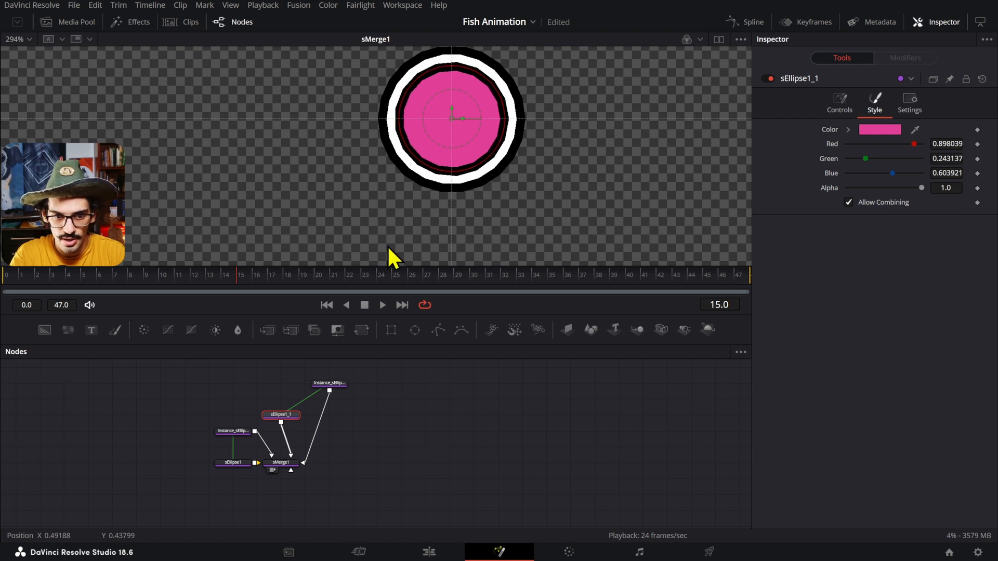
pyautogui.click(329, 385)
pyautogui.moveTo(936, 142); pyautogui.dragTo(907, 143)
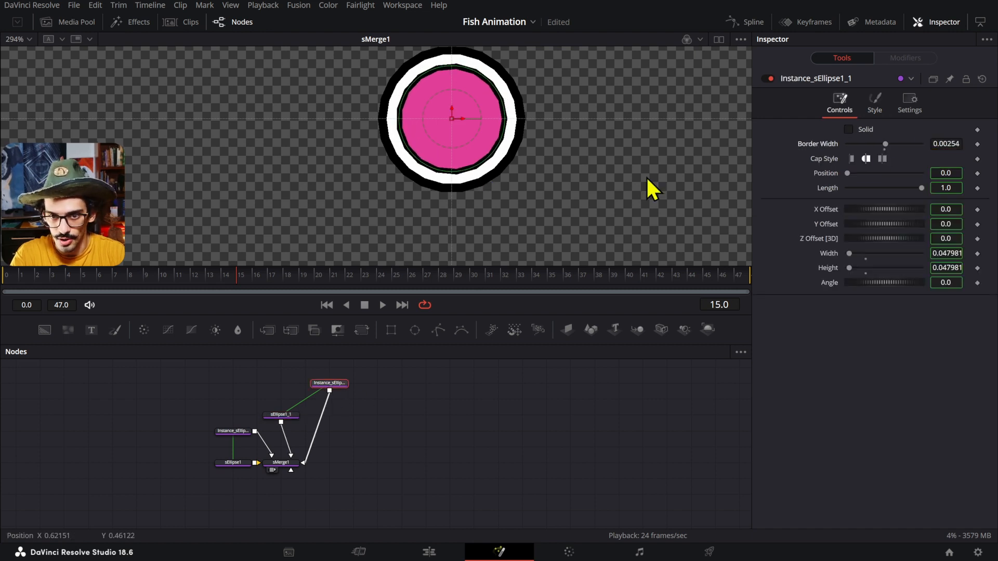
pyautogui.scroll(-4, 610, 174)
pyautogui.moveTo(610, 174); pyautogui.dragTo(449, 201)
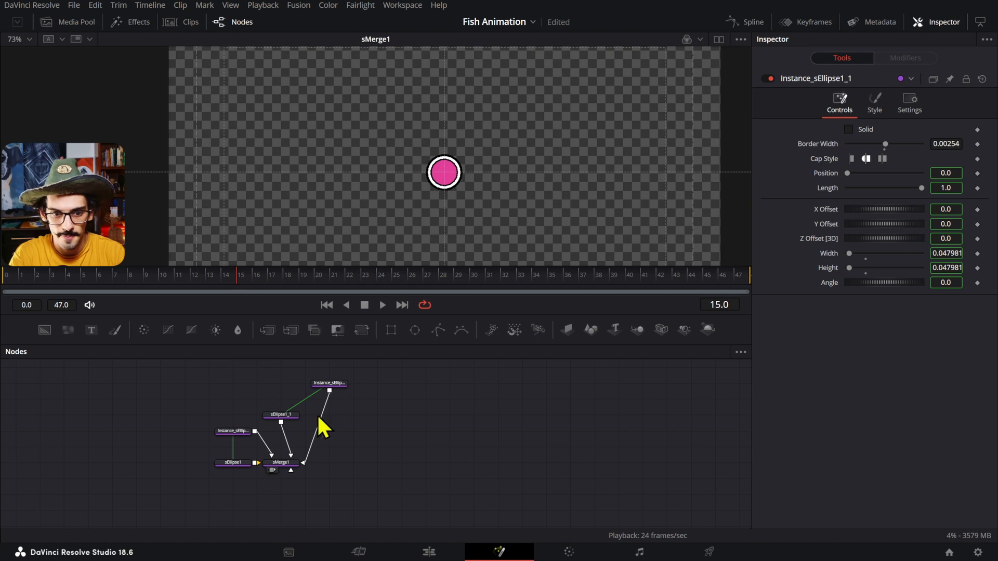
# Shift the merge node to tidy its connections and add an sDuplicate node after it.
pyautogui.click(314, 462)
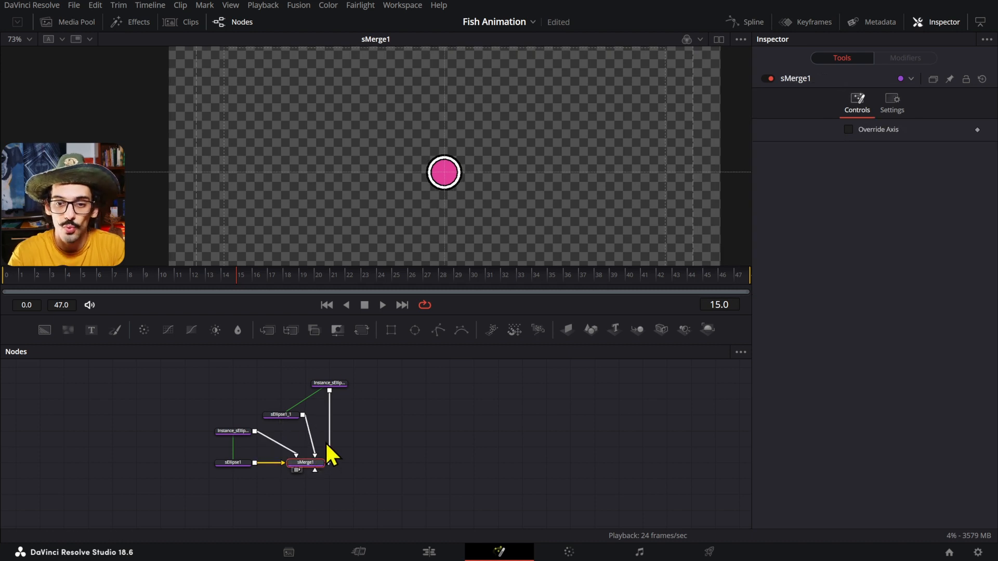
pyautogui.moveTo(326, 443); pyautogui.dragTo(310, 463)
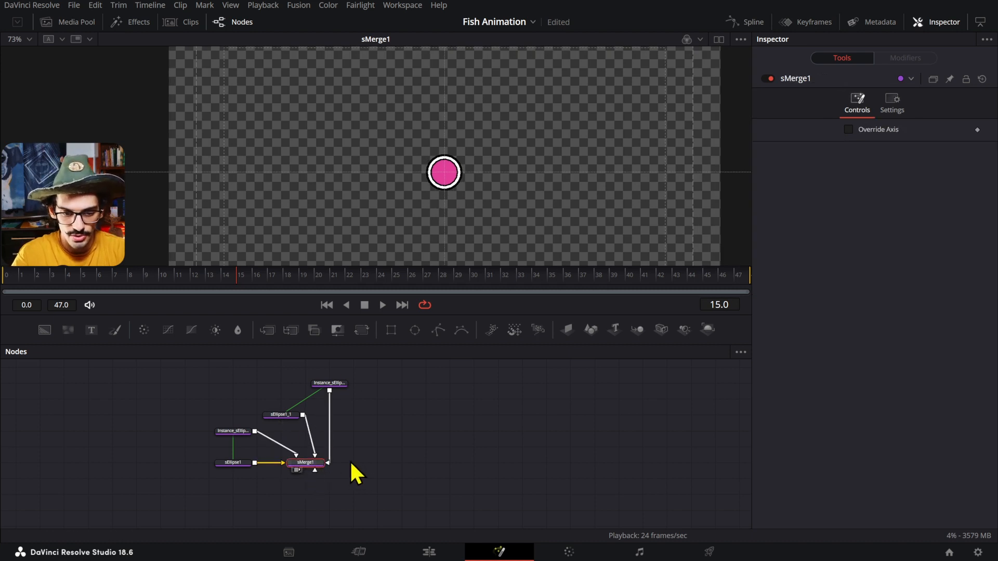
pyautogui.hotkey('shift', 'space')
pyautogui.write('se')
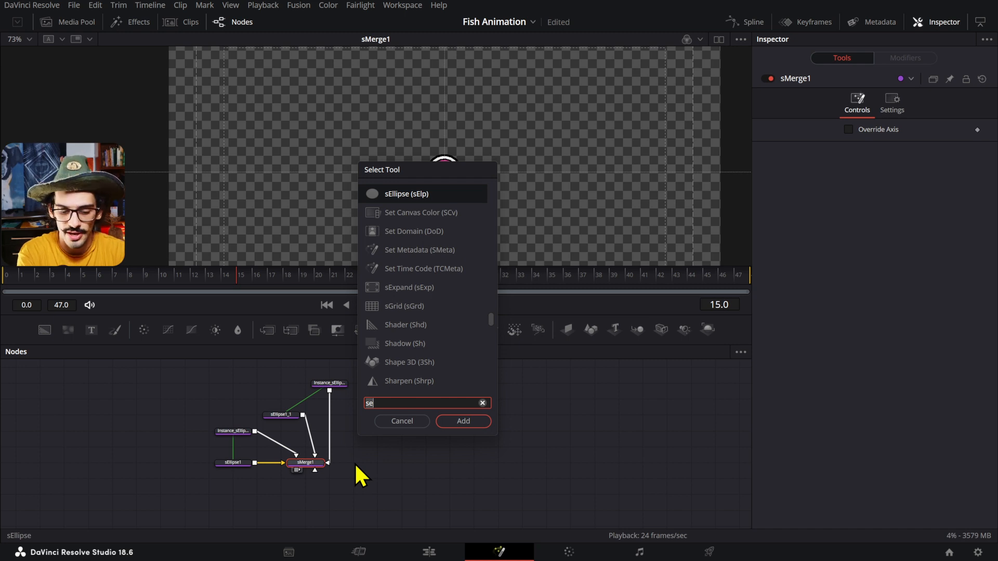
pyautogui.press('BackSpace')
pyautogui.write('dup')
pyautogui.press('Return')
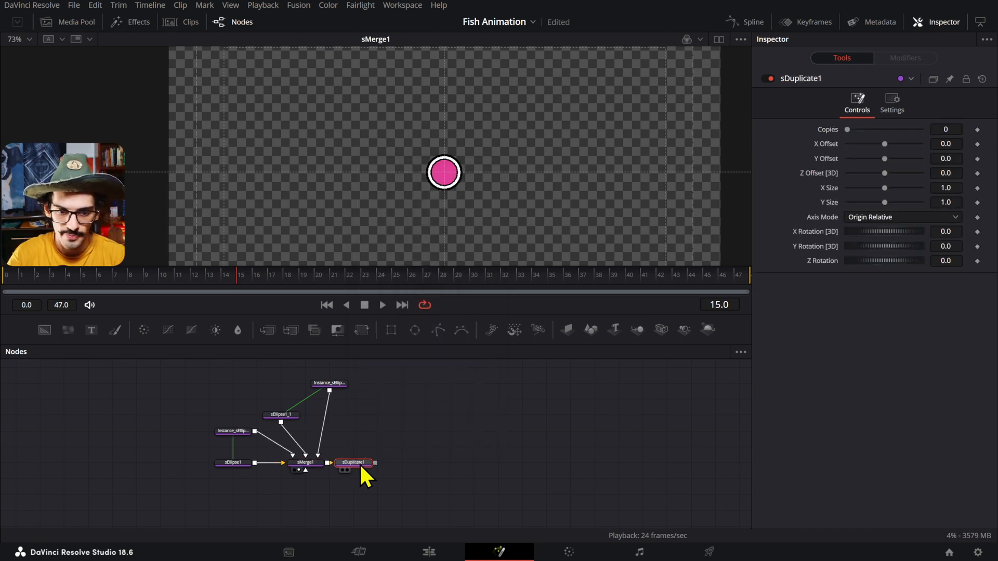
# Set the sDuplicate node to 1 copy with an X Offset of 0.102 and show it in the viewer.
pyautogui.press('Tab')
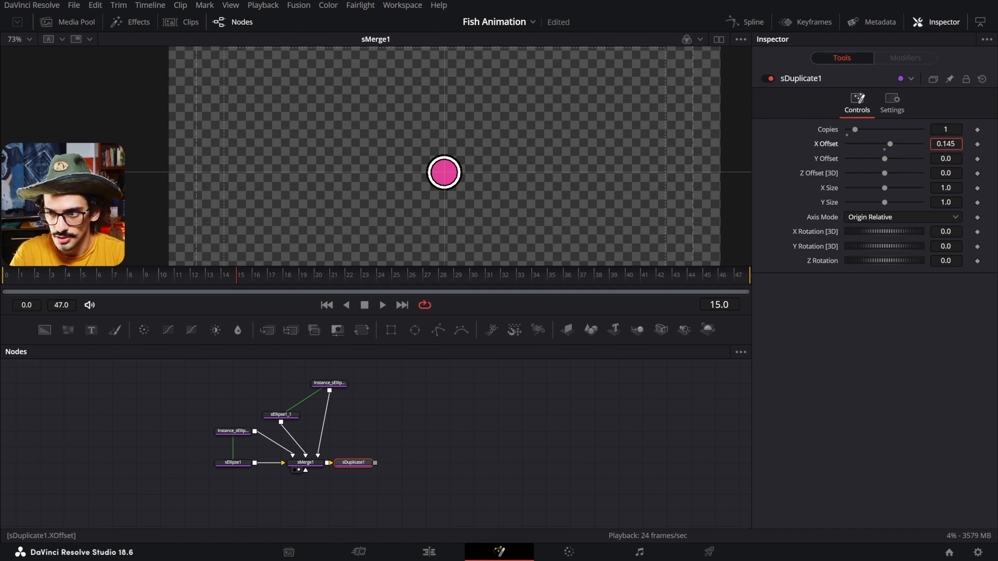
pyautogui.press('1')
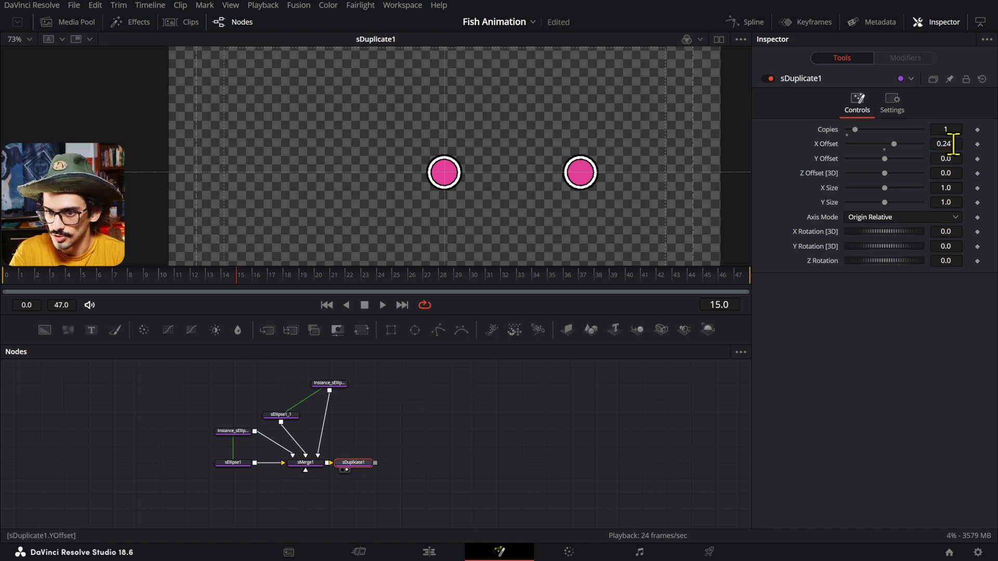
pyautogui.moveTo(954, 144)
pyautogui.mouseDown()
pyautogui.moveTo(871, 144)
pyautogui.moveTo(956, 144)
pyautogui.mouseUp()
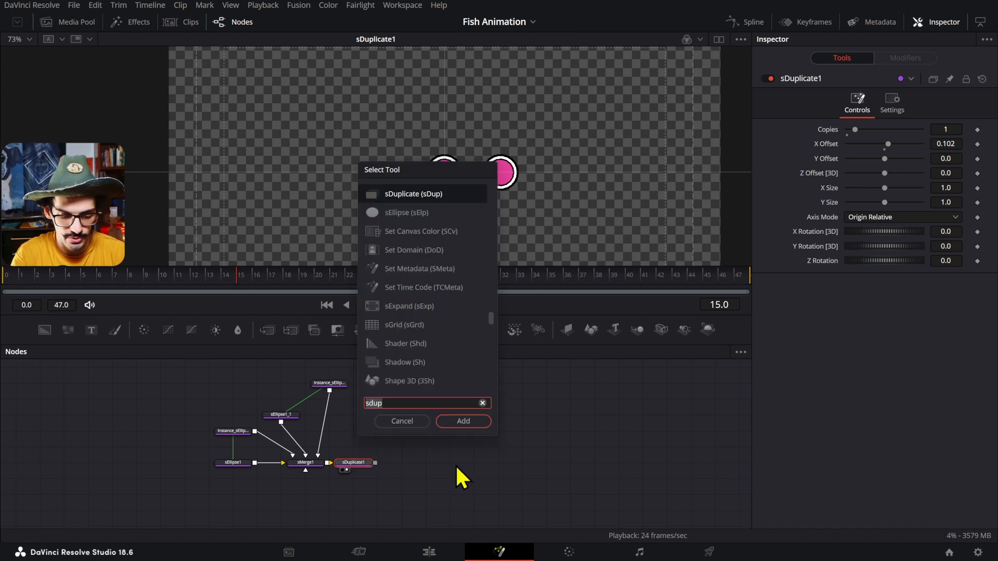
# Add an sTransform node with an X Offset of -0.0511, place it before the sDuplicate node and view the duplicated eyes.
pyautogui.write('trans')
pyautogui.press('Return')
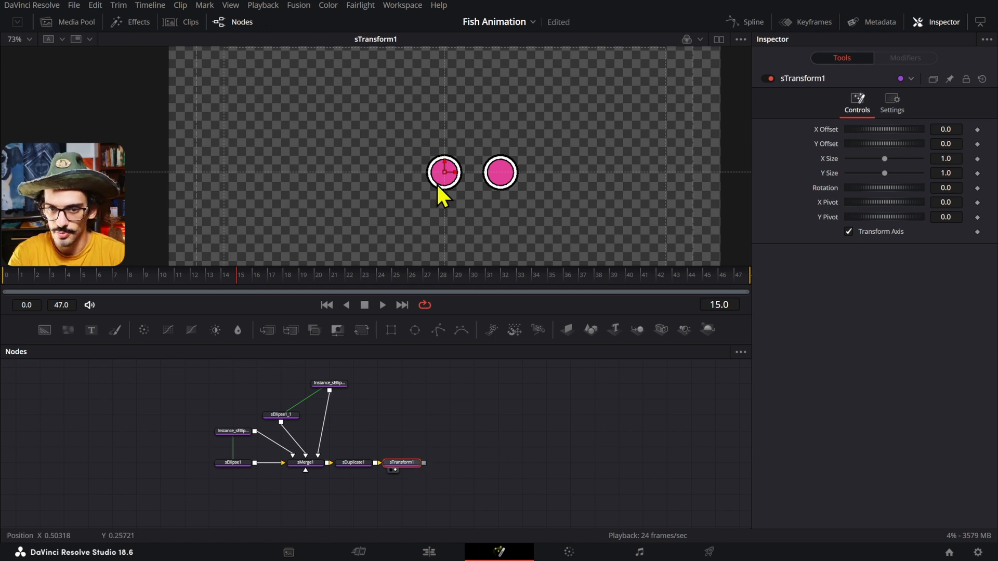
pyautogui.moveTo(946, 134); pyautogui.dragTo(916, 135)
pyautogui.moveTo(367, 468); pyautogui.dragTo(448, 464)
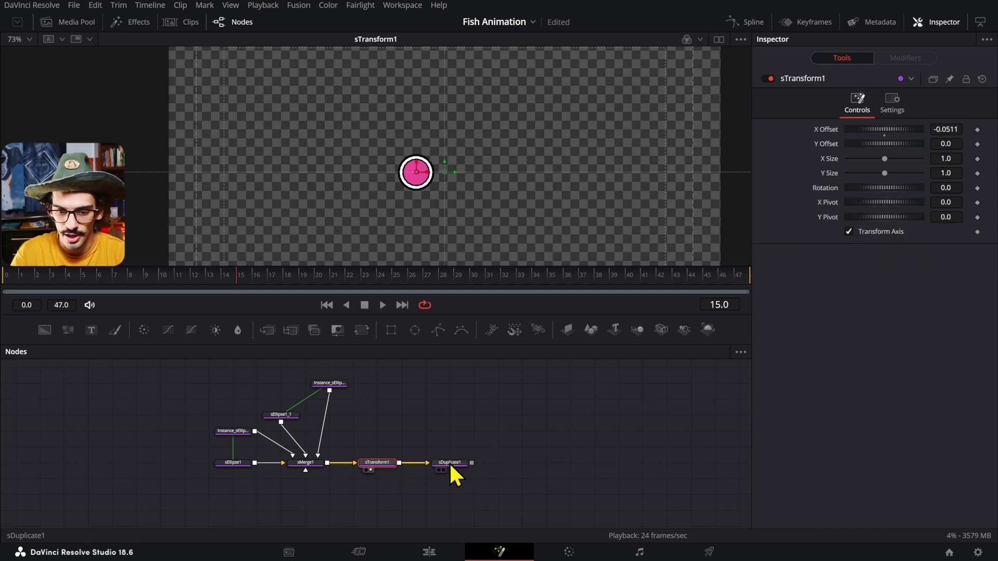
pyautogui.click(447, 463)
pyautogui.press('1')
pyautogui.scroll(3, 455, 187)
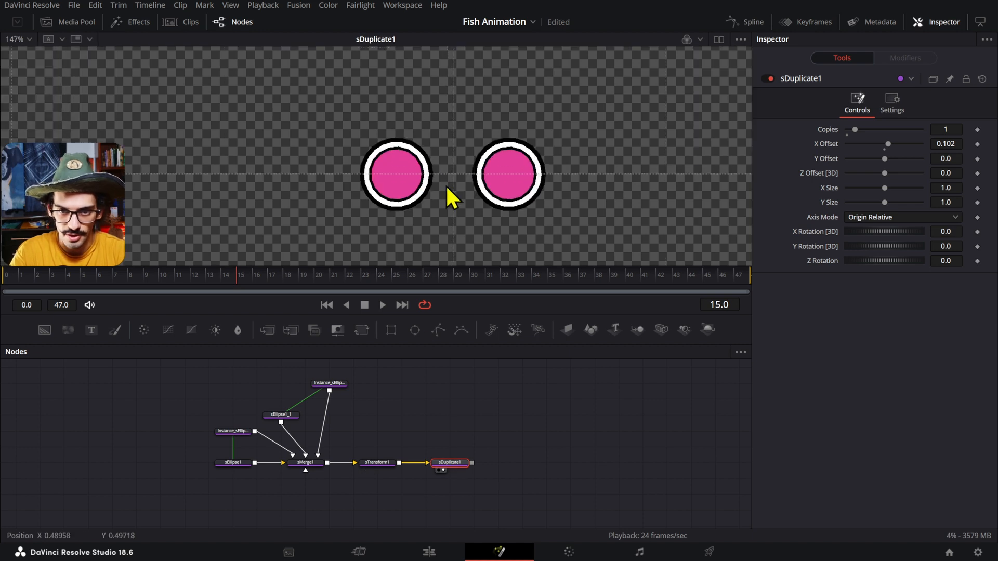
# Fine-tune the eye spacing by setting the duplicate's X Offset to 0.1046 and the transform's X Offset to -0.0515.
pyautogui.click(383, 463)
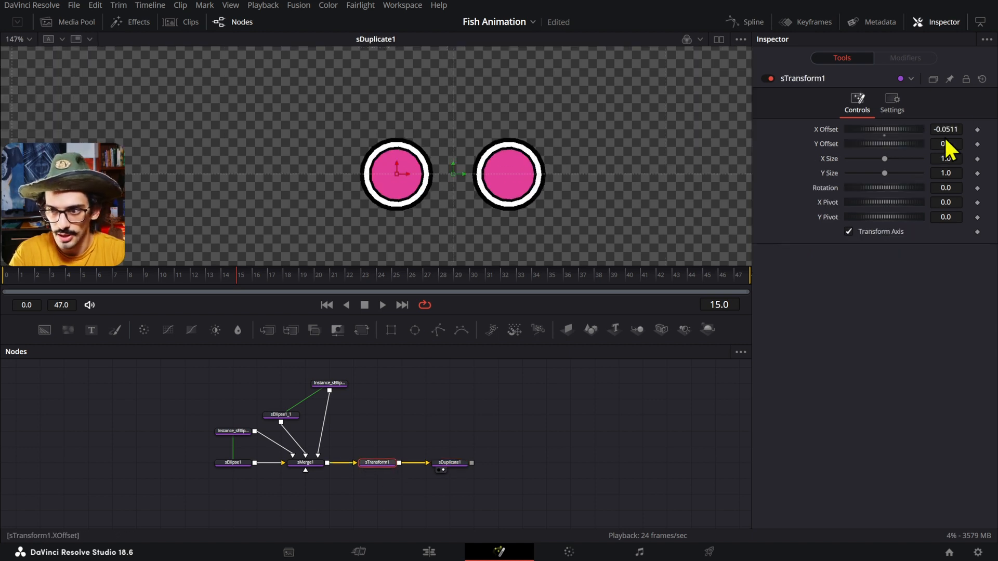
pyautogui.click(945, 129)
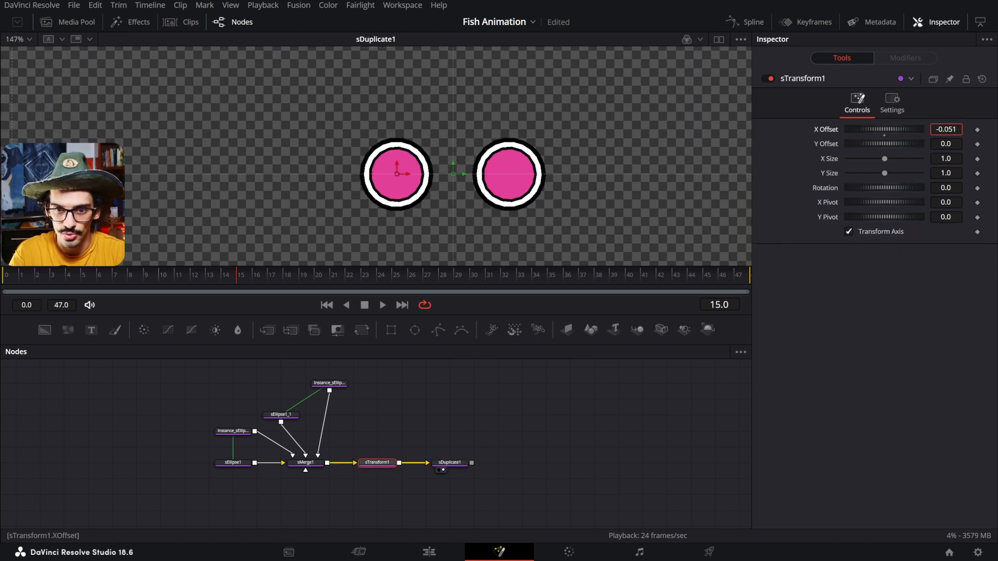
pyautogui.click(457, 462)
pyautogui.moveTo(946, 144); pyautogui.dragTo(960, 144)
pyautogui.click(377, 463)
pyautogui.click(944, 129)
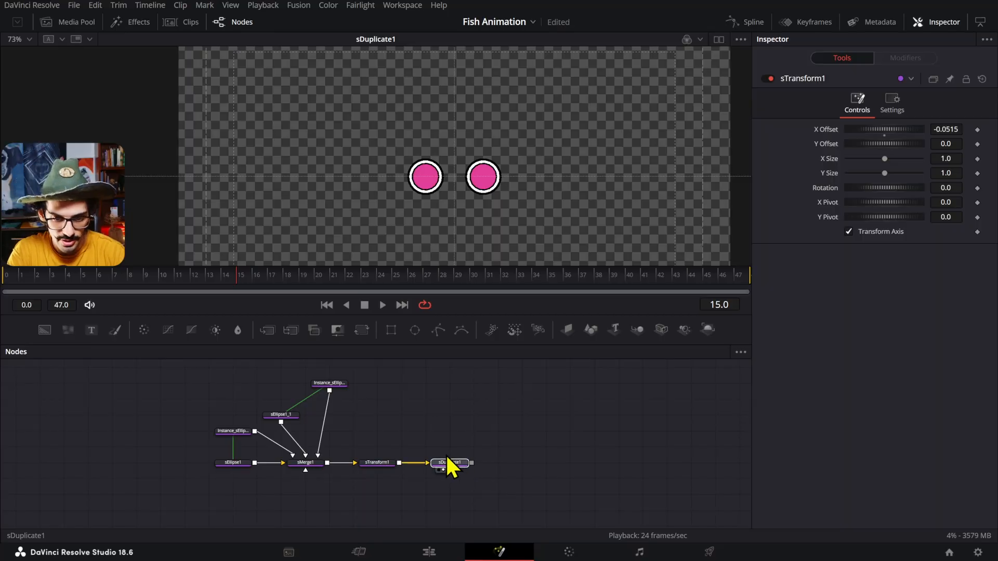
# Add an sPolygon node below the eye nodes and merge the duplicated eyes over it.
pyautogui.click(452, 463)
pyautogui.hotkey('shift', 'space')
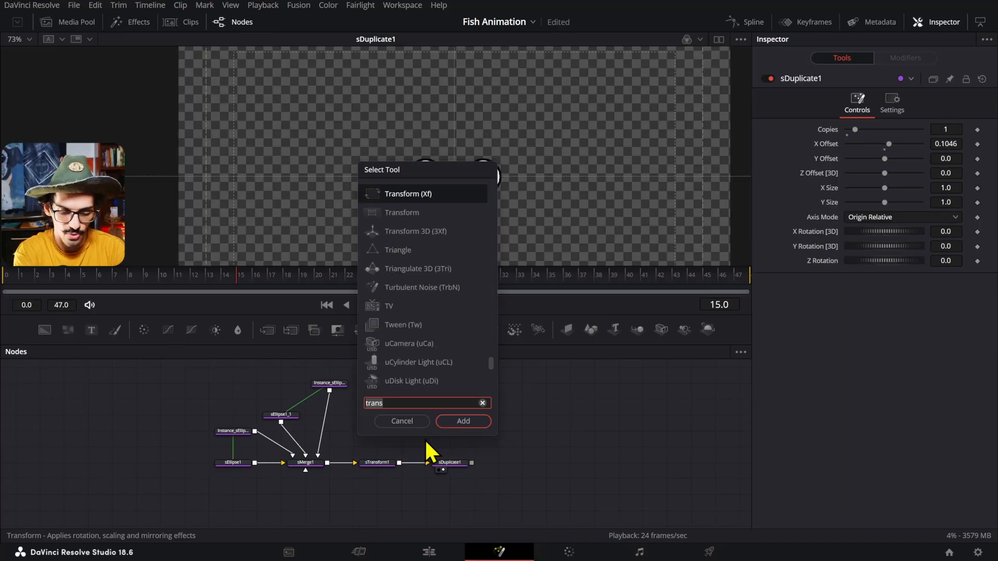
pyautogui.write('spo')
pyautogui.press('Return')
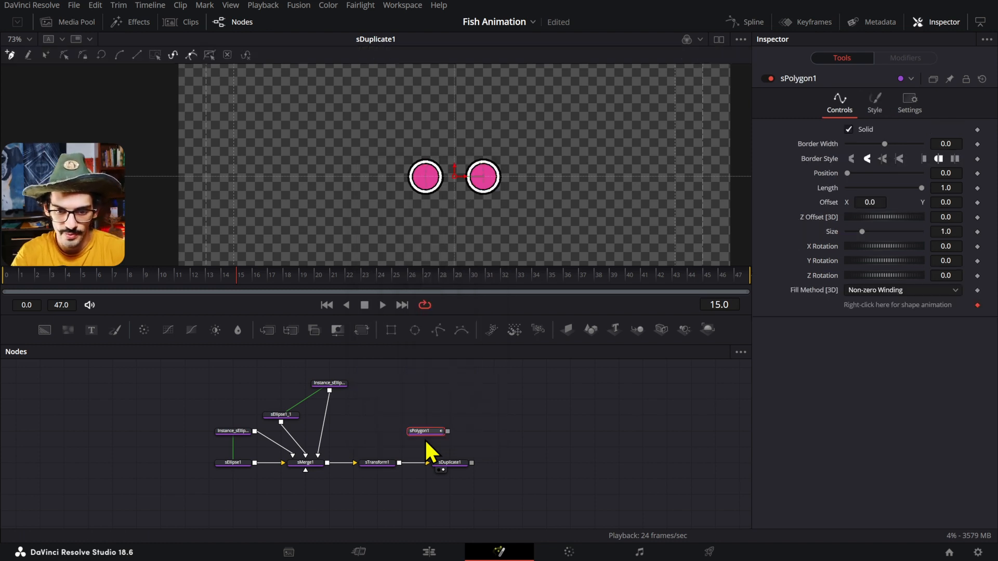
pyautogui.moveTo(432, 435); pyautogui.dragTo(361, 499)
pyautogui.moveTo(362, 498); pyautogui.dragTo(406, 441)
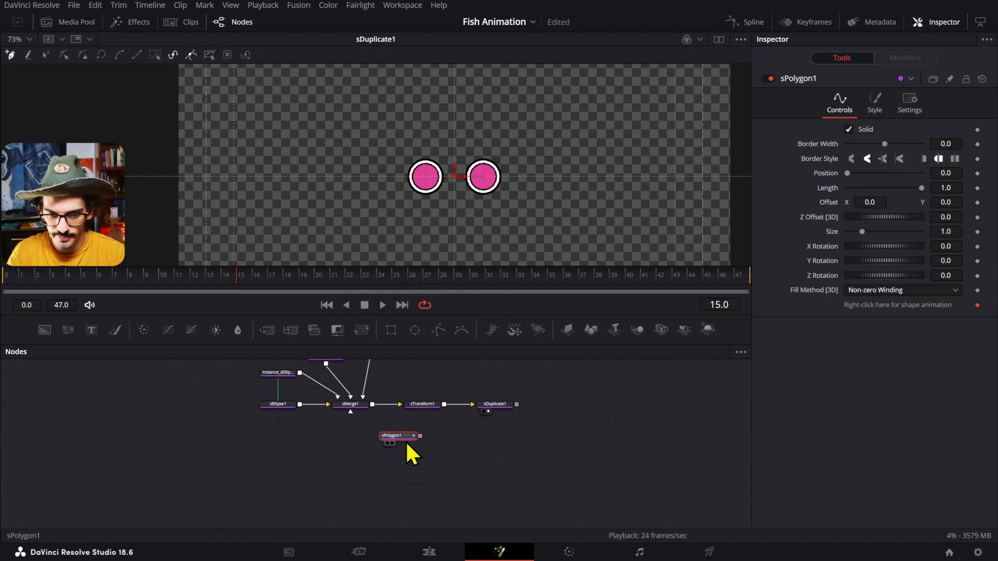
pyautogui.moveTo(517, 404); pyautogui.dragTo(420, 452)
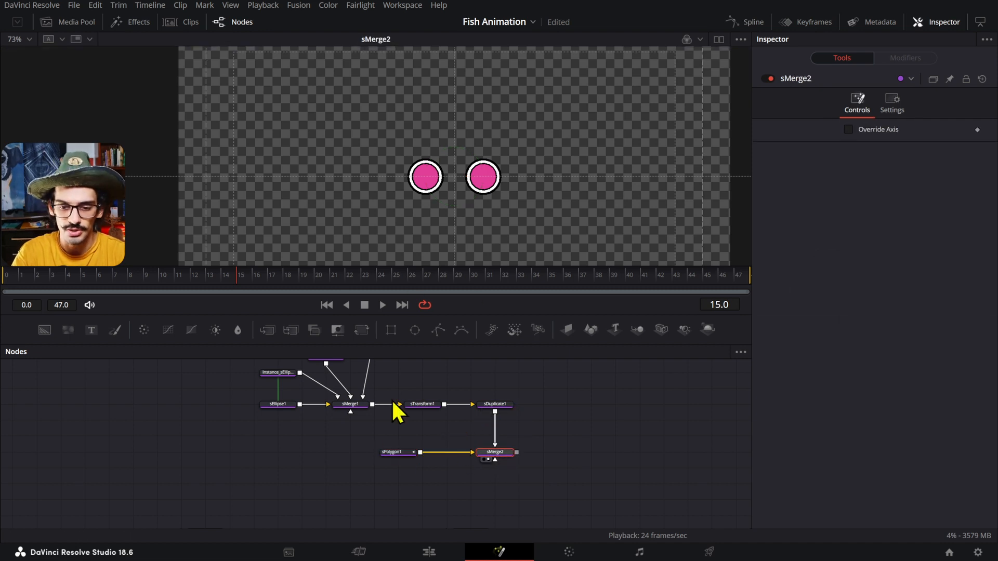
# Draw a short horizontal mouth line with the polygon, centered just below the eyes, and thicken its border.
pyautogui.click(399, 452)
pyautogui.scroll(8, 465, 189)
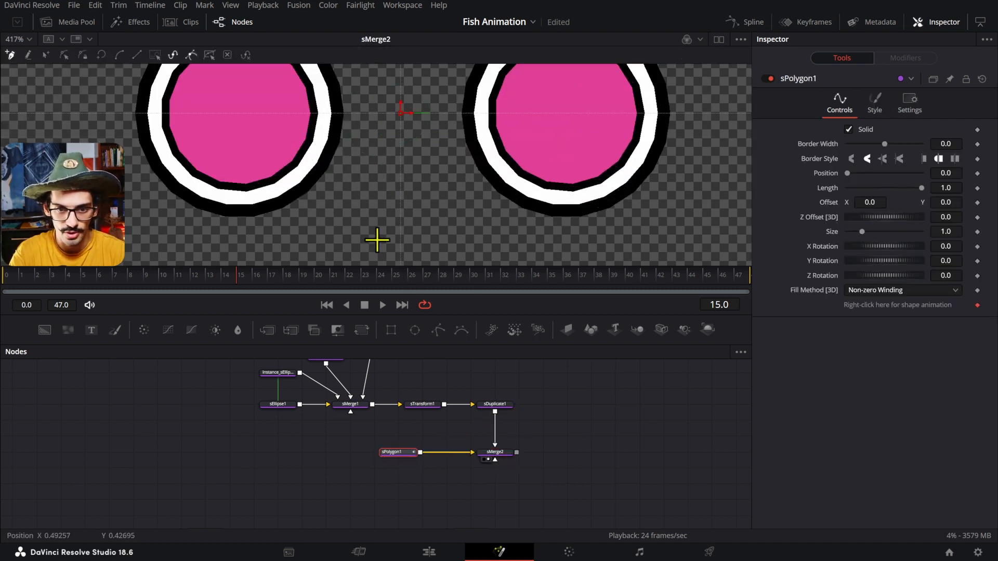
pyautogui.click(360, 228)
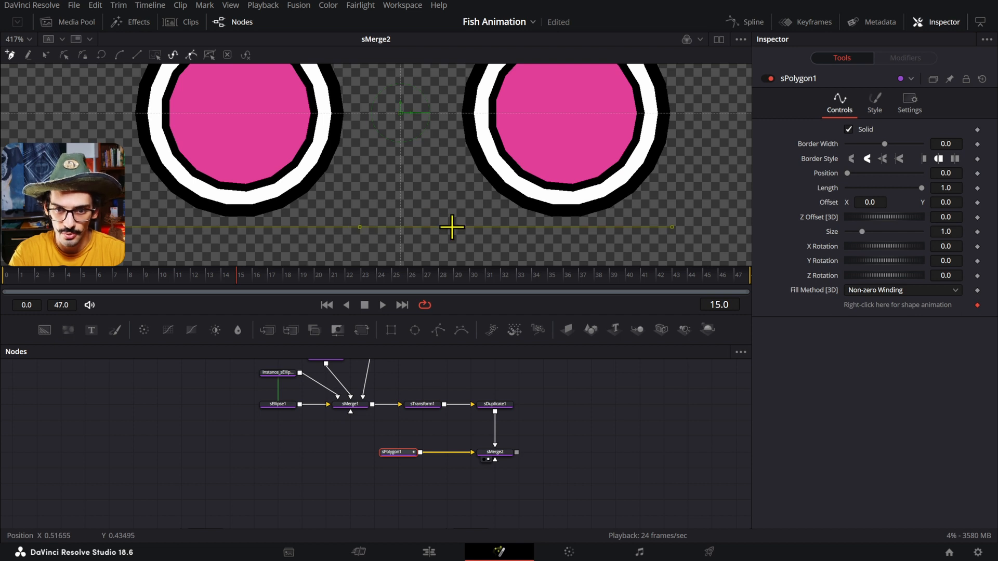
pyautogui.click(444, 227)
pyautogui.moveTo(943, 146); pyautogui.dragTo(961, 146)
# Set the mouth polygon's color to black (#000000) and check it together with the eyes.
pyautogui.click(884, 106)
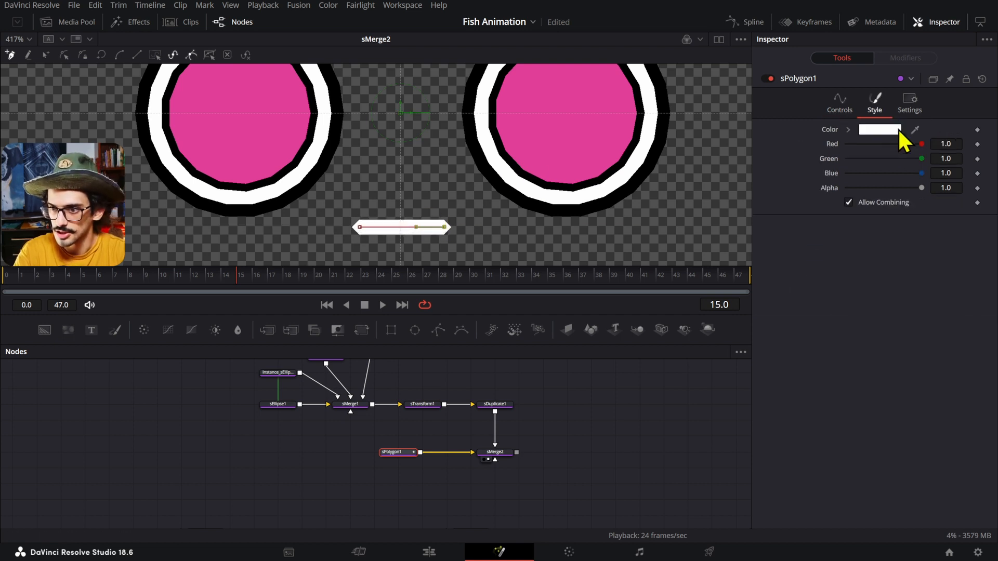
pyautogui.click(899, 130)
pyautogui.moveTo(637, 282); pyautogui.dragTo(636, 301)
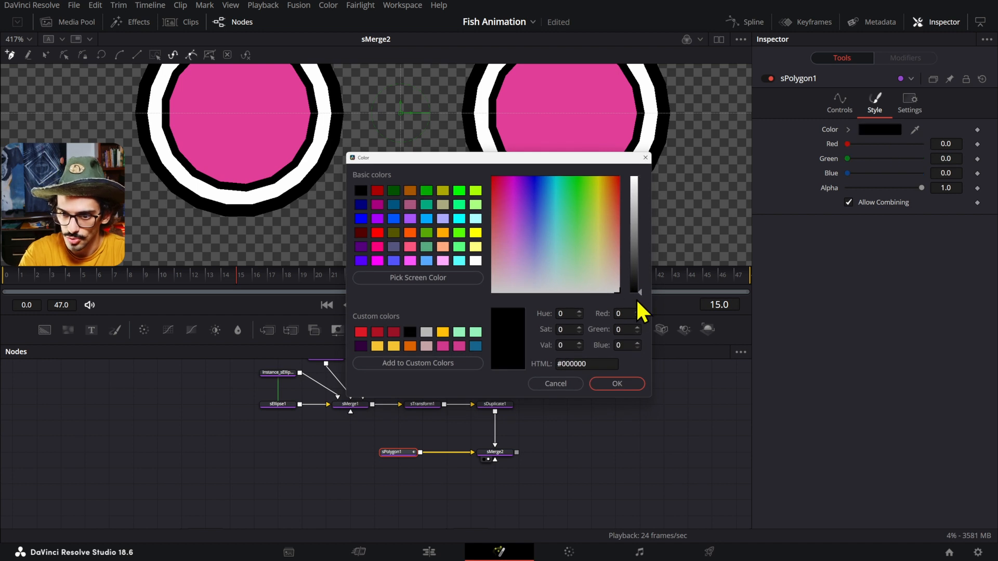
pyautogui.click(617, 385)
pyautogui.scroll(3, 408, 232)
pyautogui.scroll(-5, 408, 232)
pyautogui.scroll(5, 427, 234)
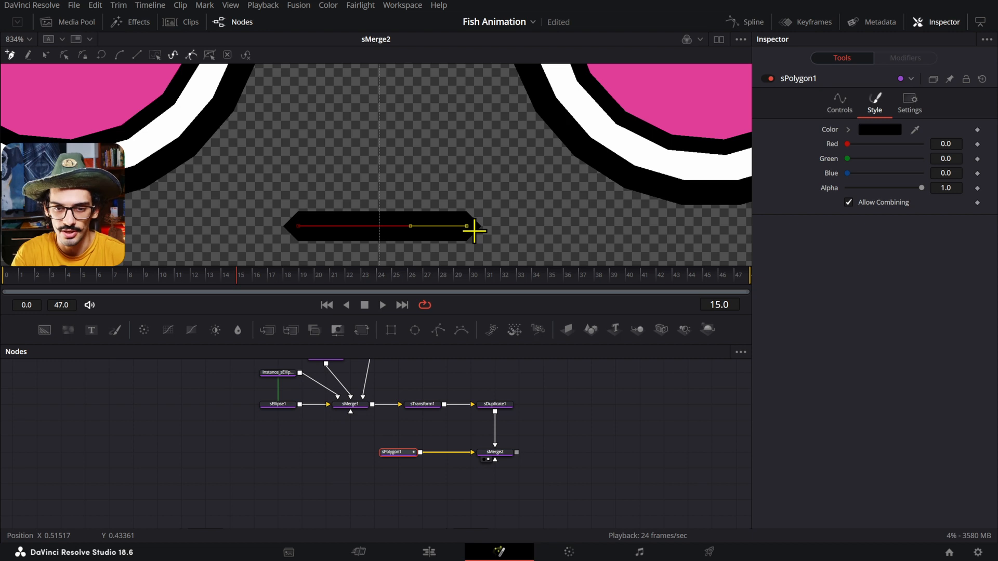
pyautogui.scroll(-8, 474, 231)
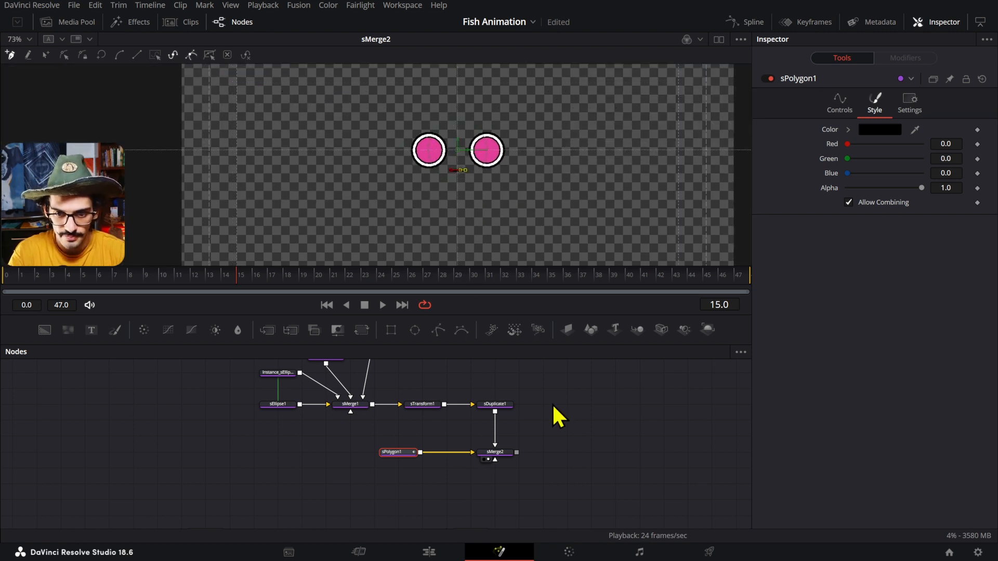
# Move all the eye and mouth nodes as one group away from the background and output nodes.
pyautogui.click(551, 420)
pyautogui.scroll(-3, 497, 430)
pyautogui.moveTo(522, 398); pyautogui.dragTo(519, 422)
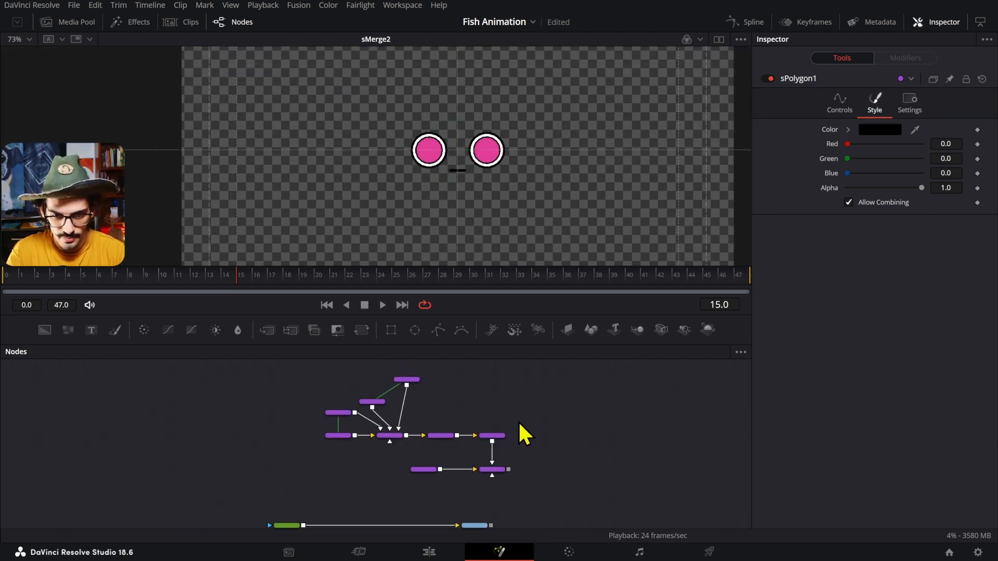
pyautogui.moveTo(533, 363); pyautogui.dragTo(256, 479)
pyautogui.moveTo(504, 470); pyautogui.dragTo(434, 443)
pyautogui.click(462, 429)
pyautogui.moveTo(475, 366); pyautogui.dragTo(484, 406)
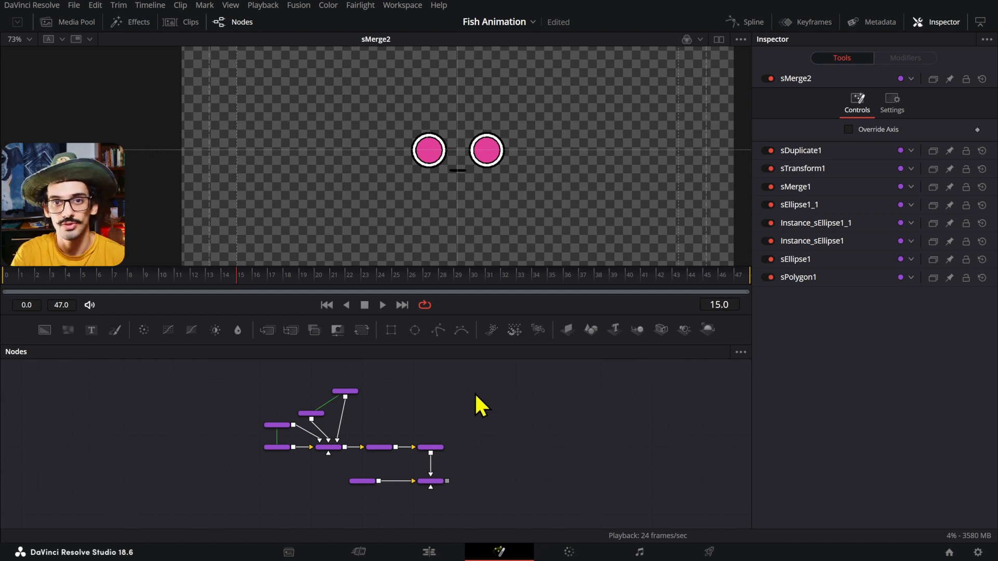
# Add an Underlay around the eye and mouth nodes and rename it FACE.
pyautogui.hotkey('shift', 'space')
pyautogui.write('under')
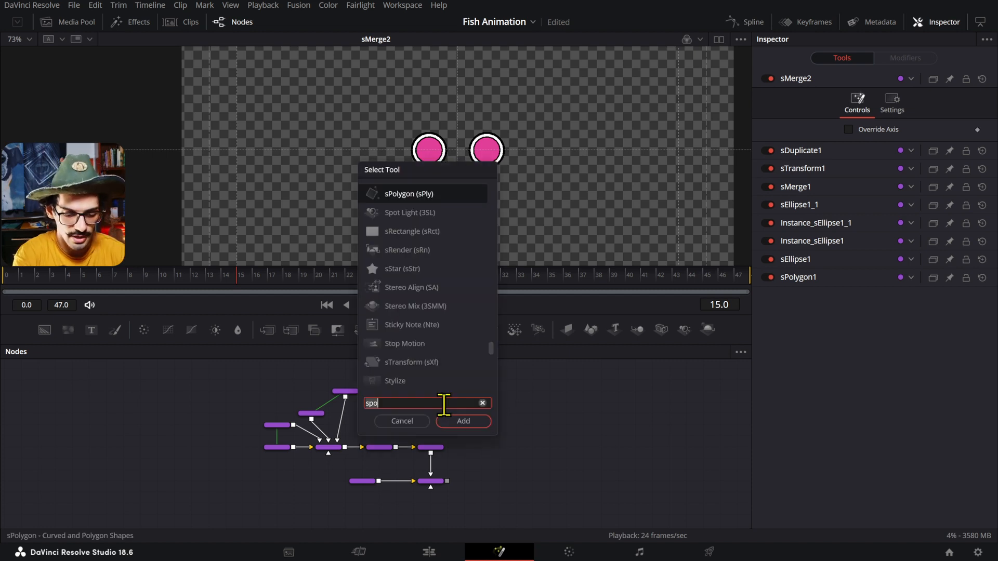
pyautogui.press('Return')
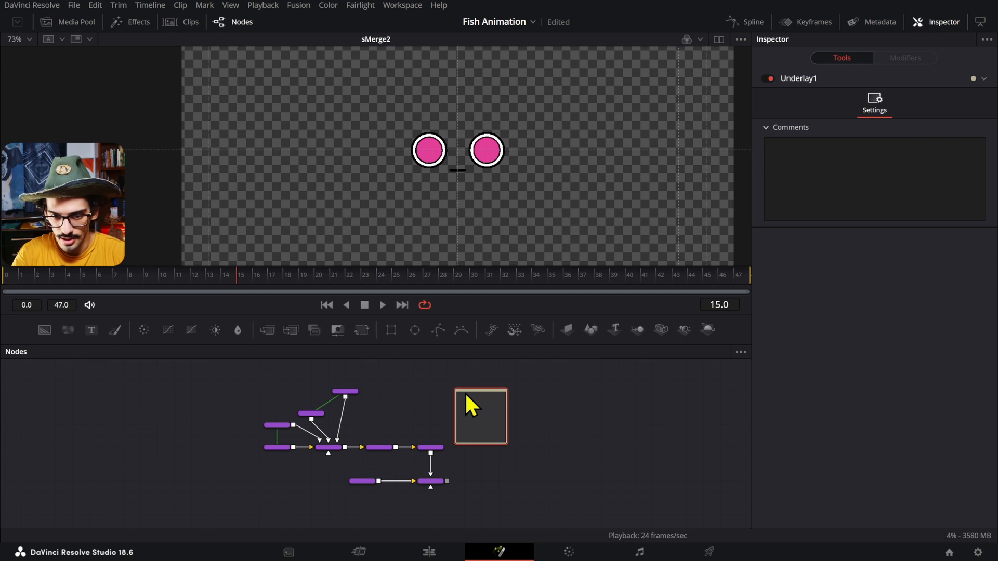
pyautogui.moveTo(467, 392); pyautogui.dragTo(450, 501)
pyautogui.scroll(5, 364, 377)
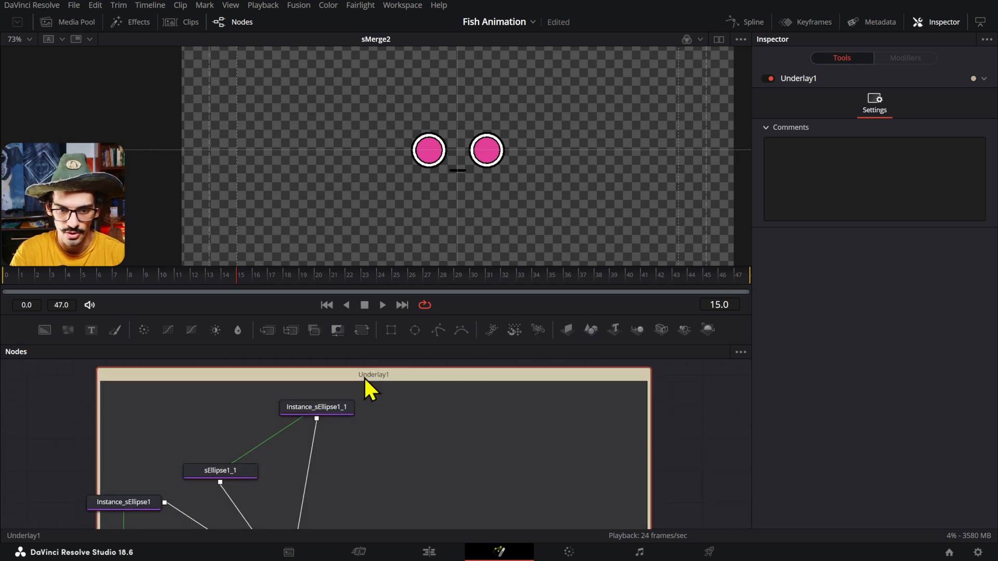
pyautogui.press('F2')
pyautogui.write('FACE')
pyautogui.press('Return')
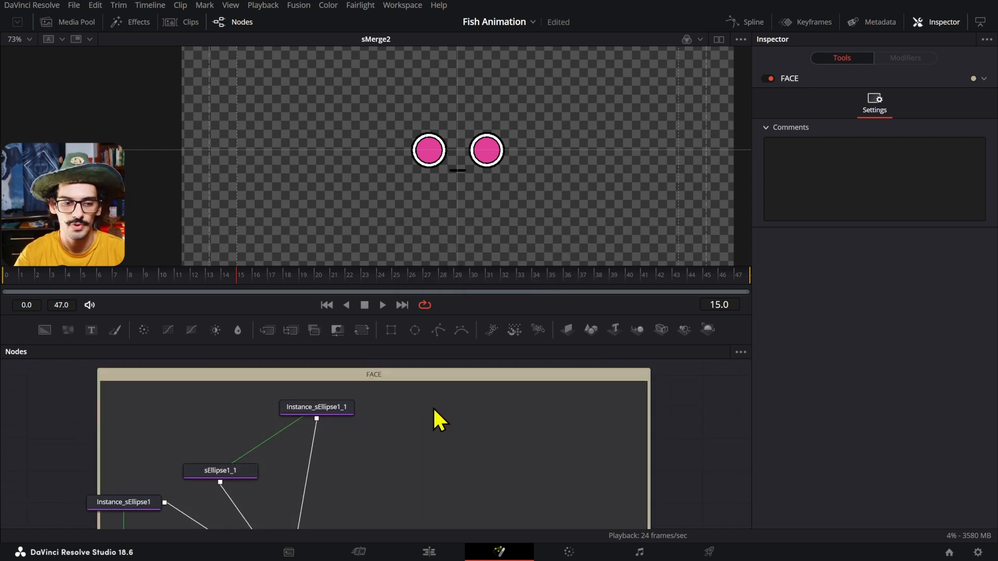
# Extend the FACE underlay's upper edge and reposition sEllipse1 and its instance so they fit inside it.
pyautogui.scroll(-5, 433, 406)
pyautogui.click(385, 414)
pyautogui.moveTo(318, 477)
pyautogui.mouseDown()
pyautogui.moveTo(327, 471)
pyautogui.moveTo(309, 471)
pyautogui.mouseUp()
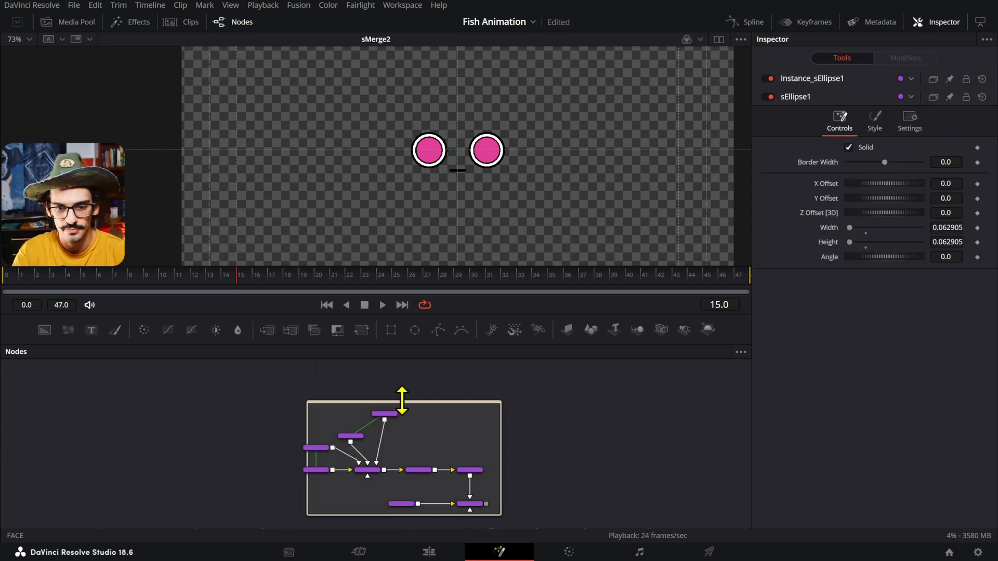
pyautogui.moveTo(404, 403)
pyautogui.mouseDown()
pyautogui.moveTo(401, 370)
pyautogui.moveTo(401, 391)
pyautogui.mouseUp()
pyautogui.moveTo(306, 428); pyautogui.dragTo(318, 479)
pyautogui.moveTo(310, 472); pyautogui.dragTo(327, 472)
pyautogui.click(451, 439)
# Move the FACE underlay upward in the node graph together with all the nodes it contains.
pyautogui.moveTo(438, 391); pyautogui.dragTo(444, 369)
pyautogui.scroll(-3, 439, 383)
pyautogui.scroll(3, 441, 394)
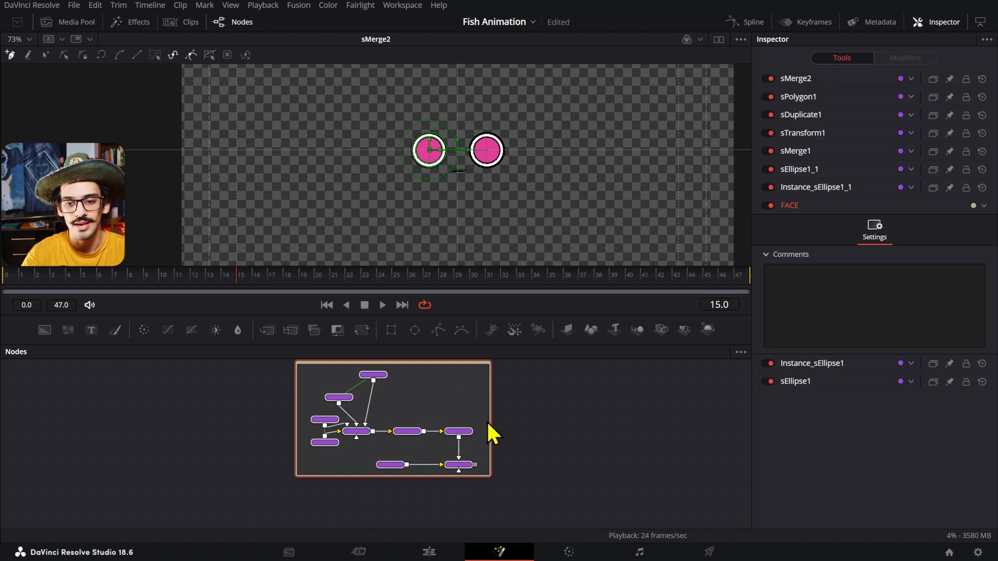
# Add an sRender node after sMerge2 and place it just below the FACE underlay.
pyautogui.scroll(3, 486, 420)
pyautogui.click(457, 456)
pyautogui.scroll(-3, 457, 456)
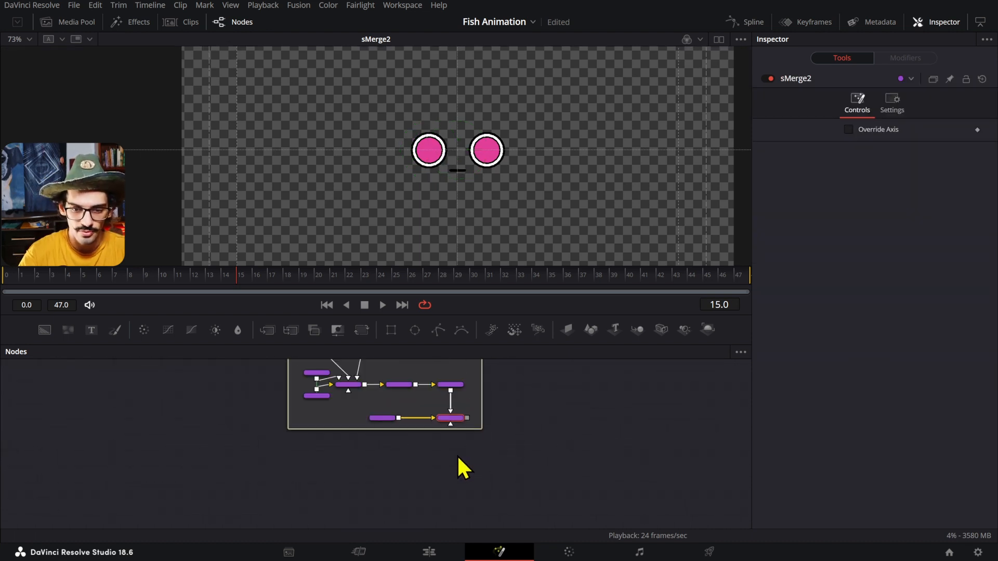
pyautogui.hotkey('shift', 'space')
pyautogui.write('srender')
pyautogui.press('Return')
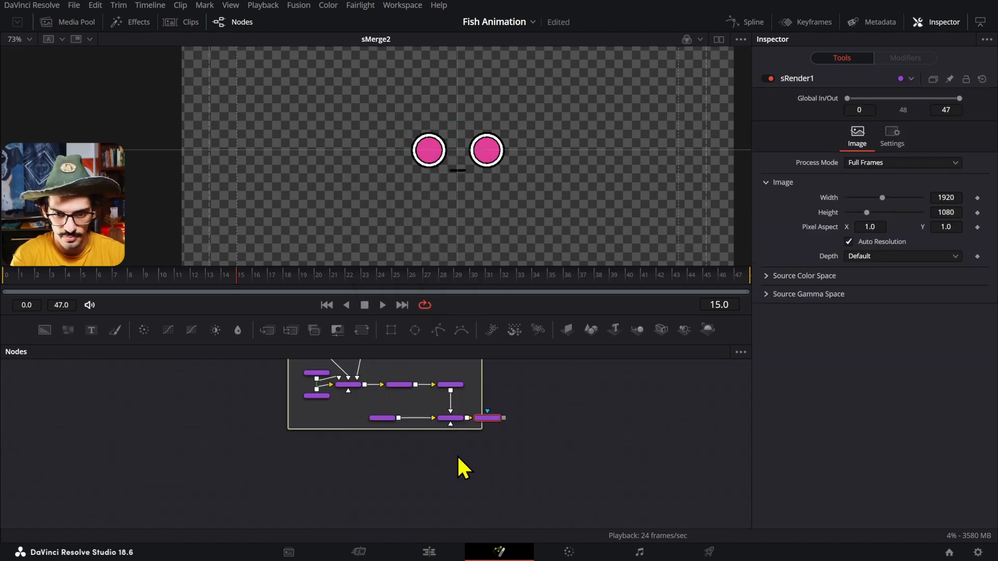
pyautogui.moveTo(484, 423); pyautogui.dragTo(469, 437)
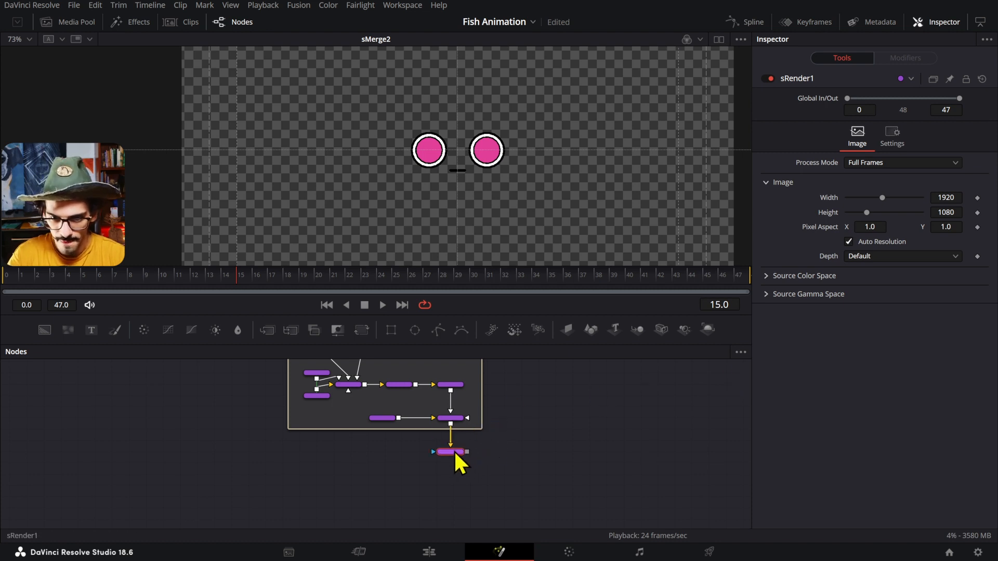
# Merge the face's sRender output over the background, display MediaOut1, and inspect the rendered mouth up close.
pyautogui.scroll(-3, 458, 453)
pyautogui.scroll(3, 475, 389)
pyautogui.scroll(-3, 467, 372)
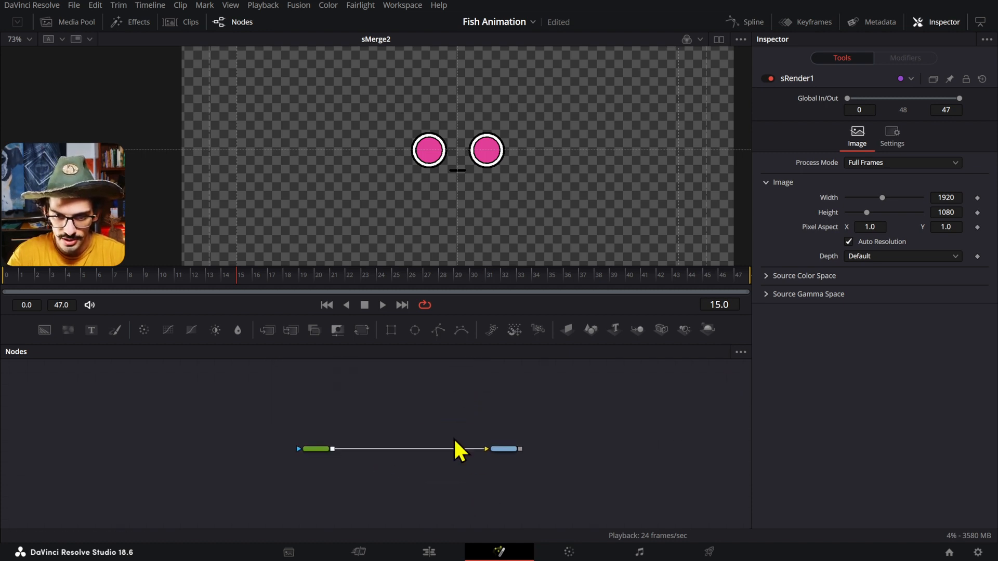
pyautogui.scroll(1, 453, 437)
pyautogui.moveTo(461, 364); pyautogui.dragTo(331, 494)
pyautogui.click(499, 489)
pyautogui.press('1')
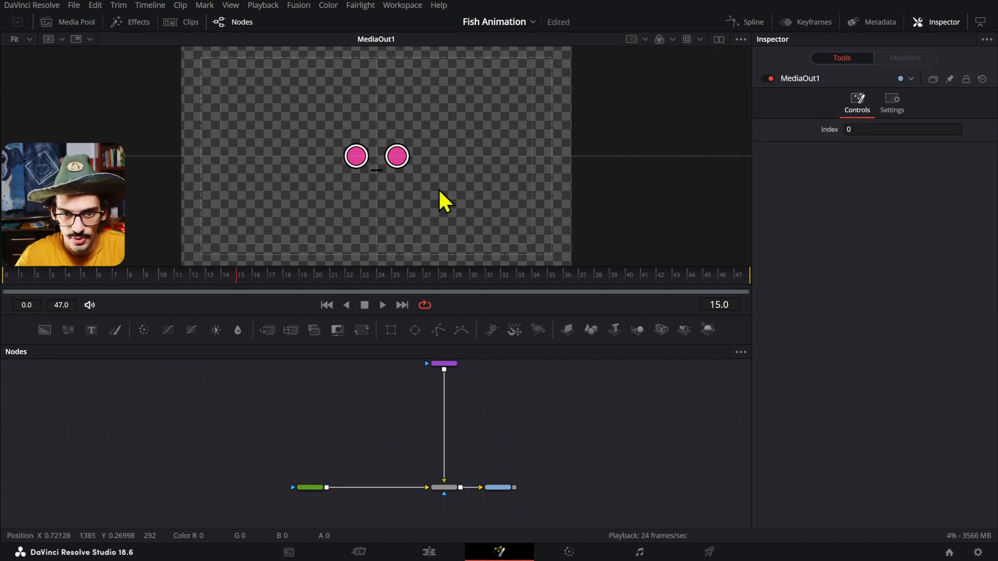
pyautogui.scroll(10, 445, 203)
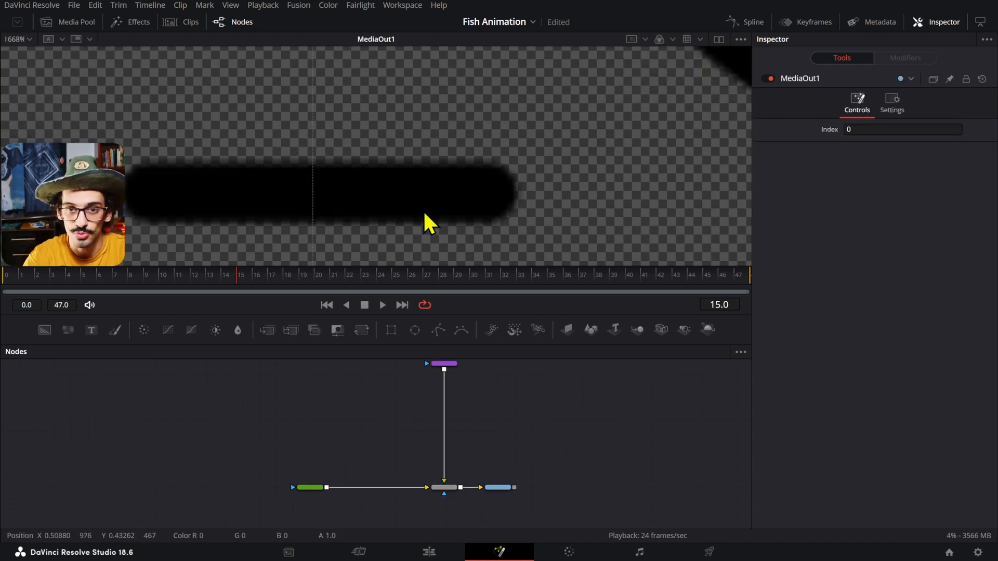
pyautogui.scroll(-10, 427, 224)
pyautogui.scroll(2, 453, 439)
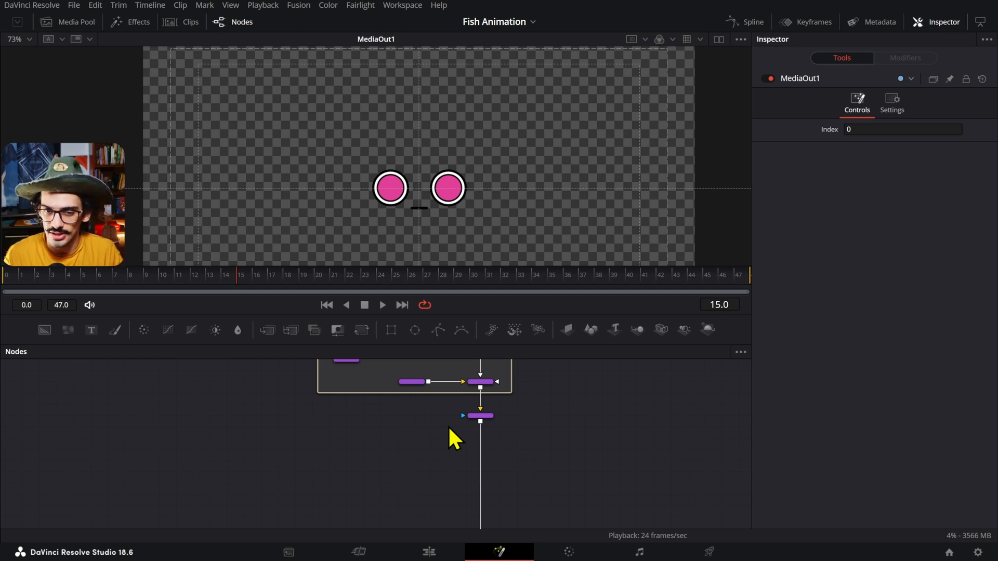
# Duplicate sEllipse1, its instance and sMerge1 below the FACE underlay as the basis for the body.
pyautogui.scroll(3, 450, 367)
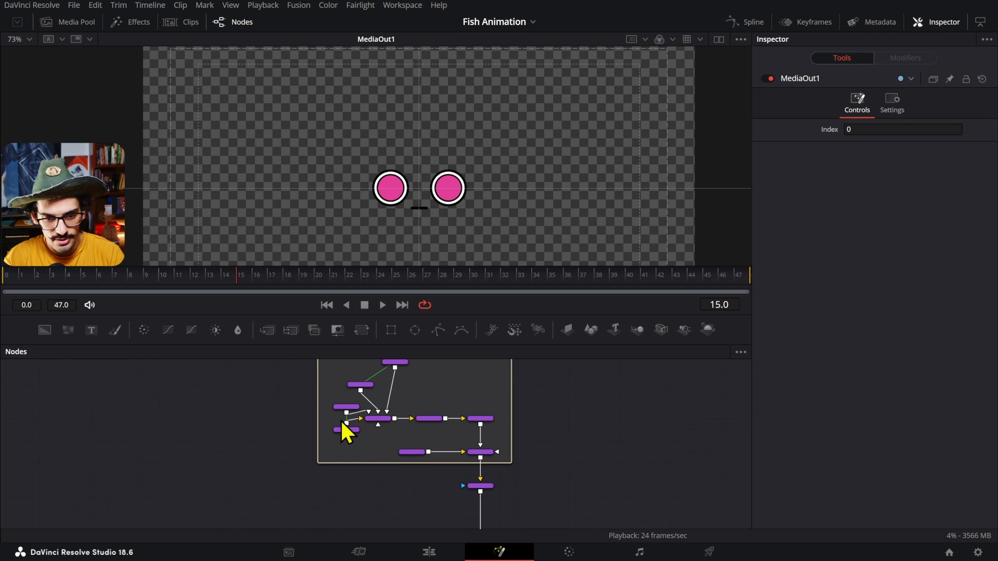
pyautogui.moveTo(327, 399); pyautogui.dragTo(348, 430)
pyautogui.scroll(-5, 378, 462)
pyautogui.click(356, 417)
pyautogui.hotkey('ctrl', 'v')
pyautogui.scroll(4, 437, 417)
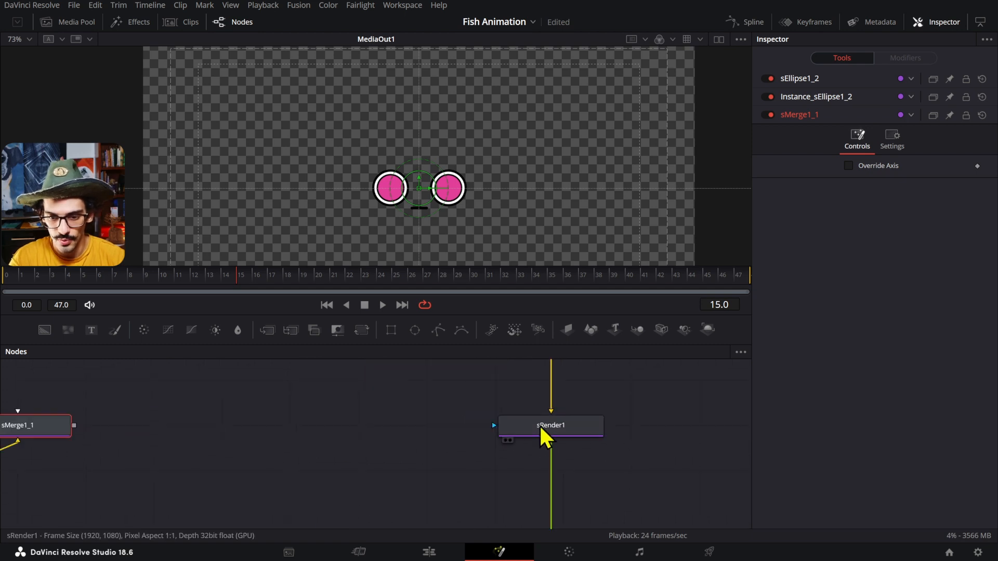
# Tidy the node layout by shifting sRender1 and placing sMerge1_1 beside the copied sEllipse1_2.
pyautogui.click(540, 424)
pyautogui.scroll(-1, 549, 426)
pyautogui.moveTo(553, 426)
pyautogui.mouseDown()
pyautogui.moveTo(537, 456)
pyautogui.moveTo(542, 422)
pyautogui.mouseUp()
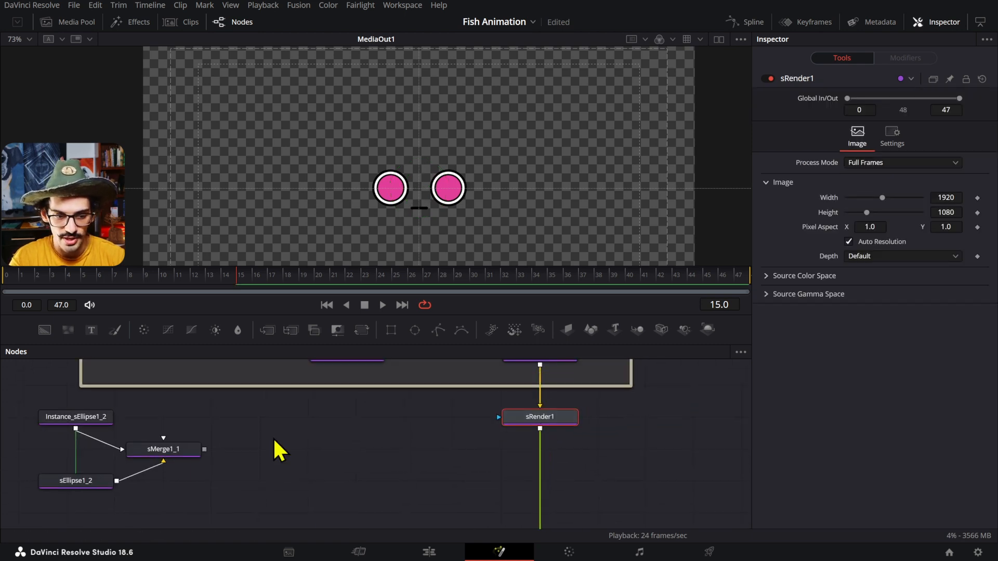
pyautogui.click(179, 454)
pyautogui.moveTo(180, 453); pyautogui.dragTo(193, 475)
pyautogui.scroll(-2, 236, 457)
pyautogui.scroll(-2, 303, 443)
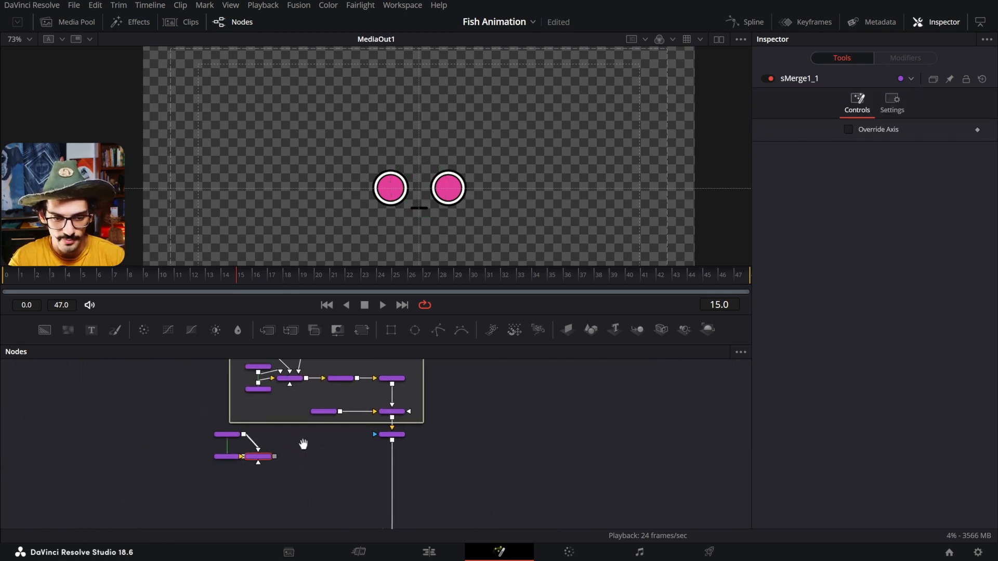
# Add an sRender node after sMerge1_1 and space it out from the merge.
pyautogui.hotkey('shift', 'space')
pyautogui.write('render')
pyautogui.press('Return')
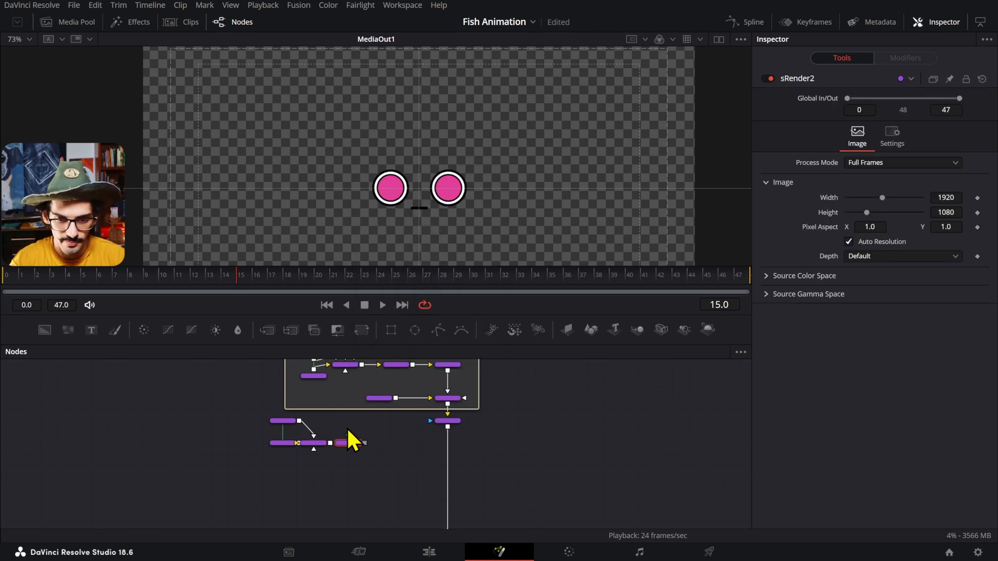
pyautogui.moveTo(356, 442); pyautogui.dragTo(373, 443)
# Add a MultiMerge with a new Background node as its background input, and set that Background's alpha to 0.
pyautogui.hotkey('shift', 'space')
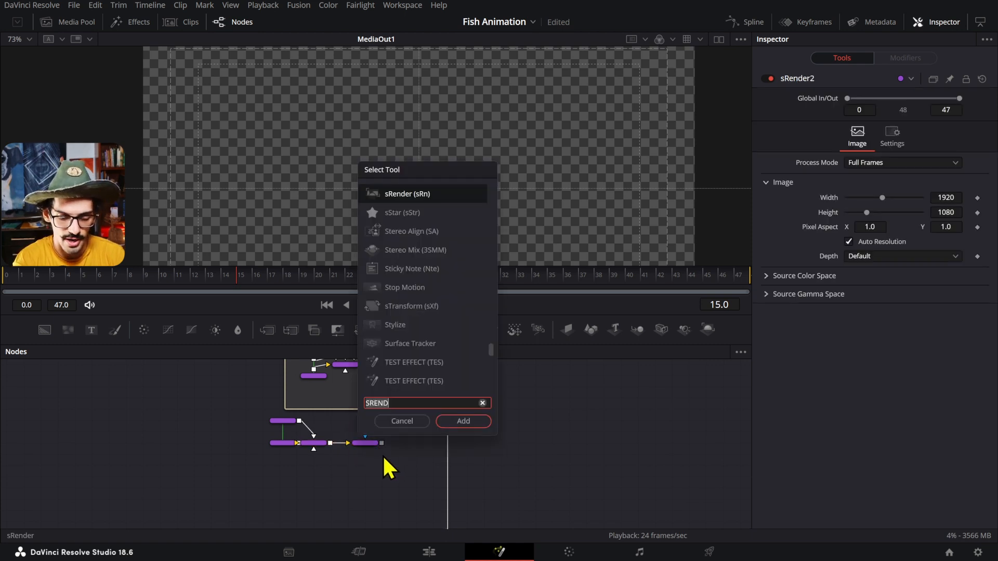
pyautogui.write('MULT')
pyautogui.press('Return')
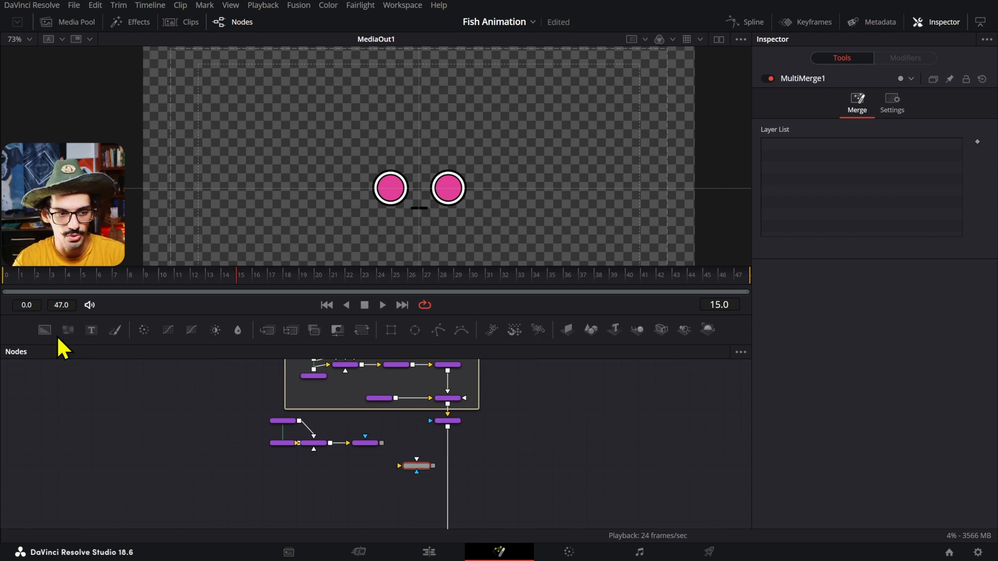
pyautogui.moveTo(59, 339); pyautogui.dragTo(412, 471)
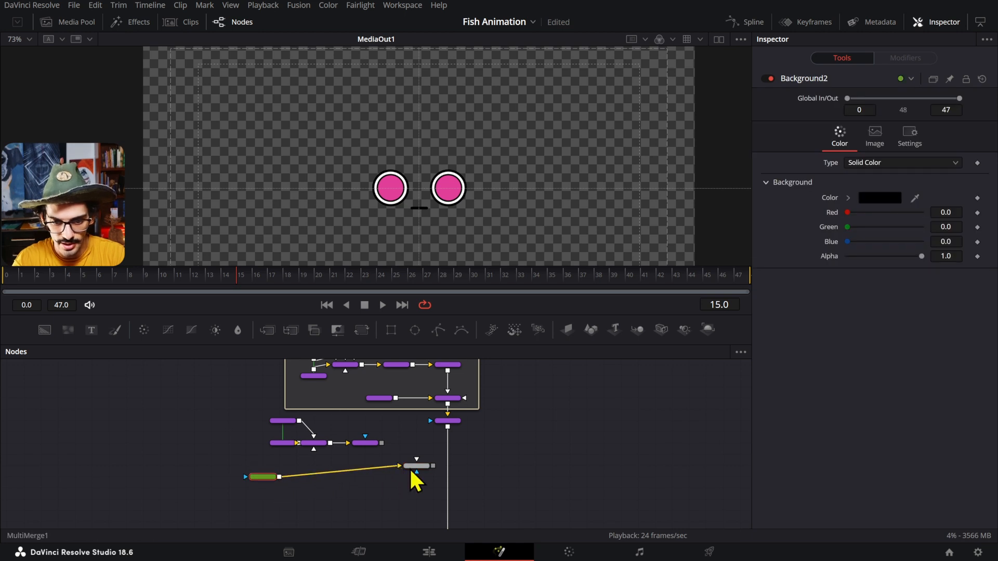
pyautogui.doubleClick(955, 256)
pyautogui.write('0')
pyautogui.press('Return')
# Disconnect sRender1 from the old merge and connect it to the MultiMerge as a layer instead of an effect mask.
pyautogui.moveTo(419, 465); pyautogui.dragTo(452, 467)
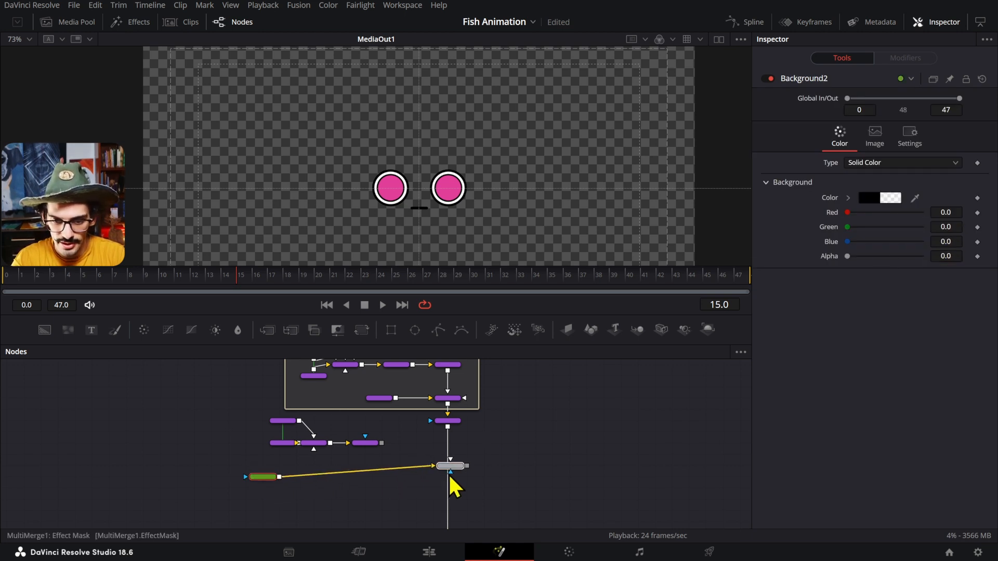
pyautogui.moveTo(447, 514); pyautogui.dragTo(448, 463)
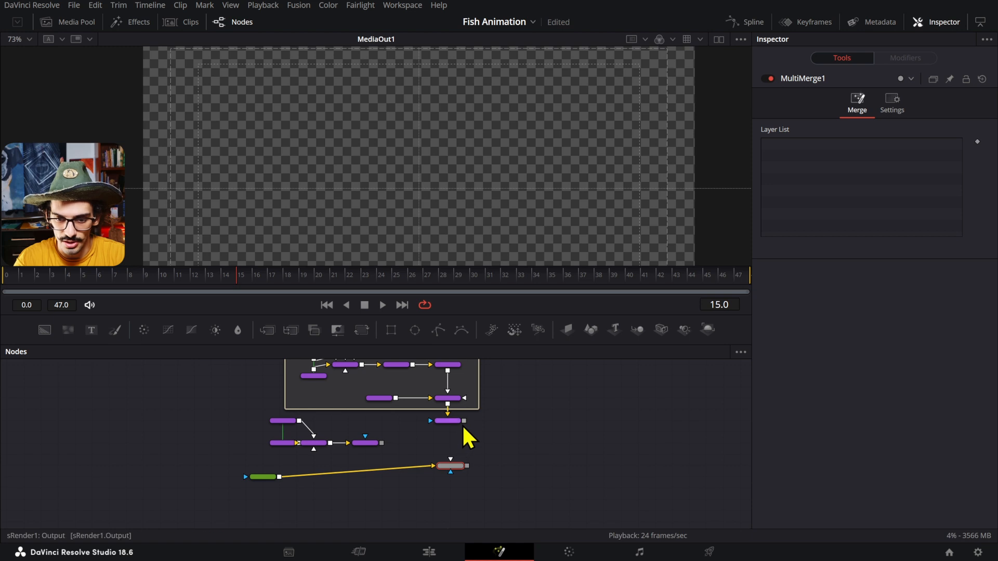
pyautogui.moveTo(464, 421); pyautogui.dragTo(450, 469)
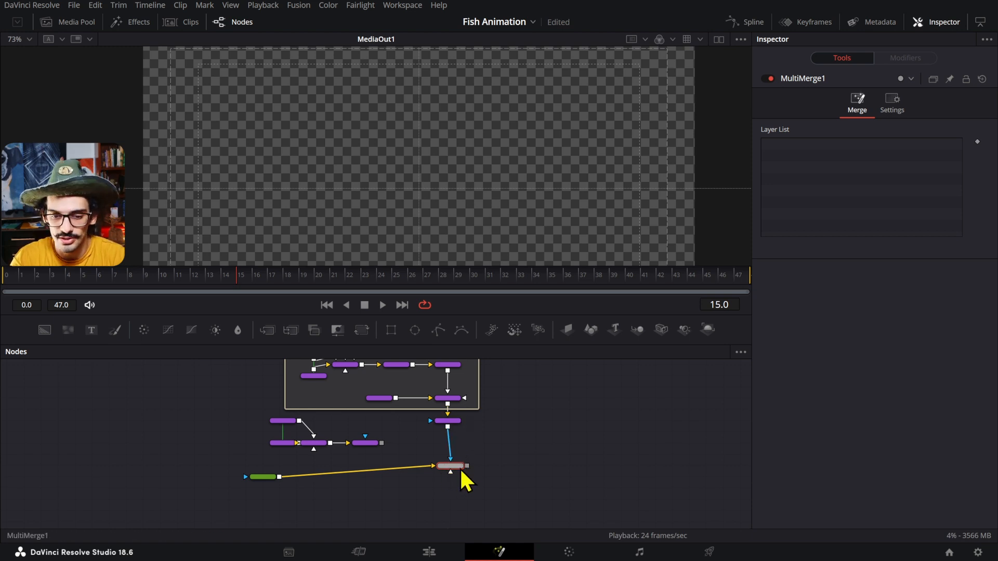
pyautogui.moveTo(459, 467); pyautogui.dragTo(450, 477)
pyautogui.scroll(5, 451, 476)
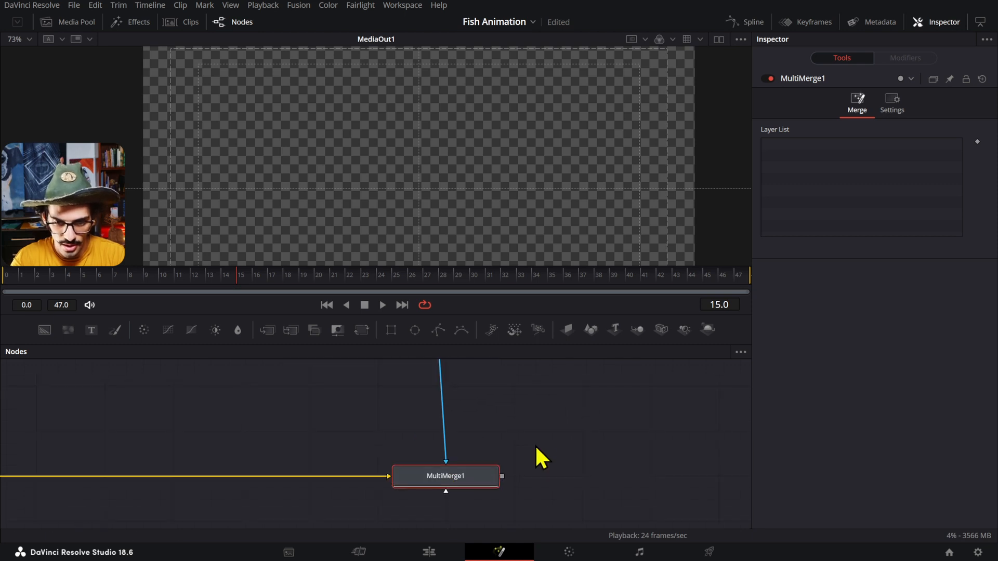
pyautogui.moveTo(446, 464); pyautogui.dragTo(446, 492)
pyautogui.scroll(-5, 448, 436)
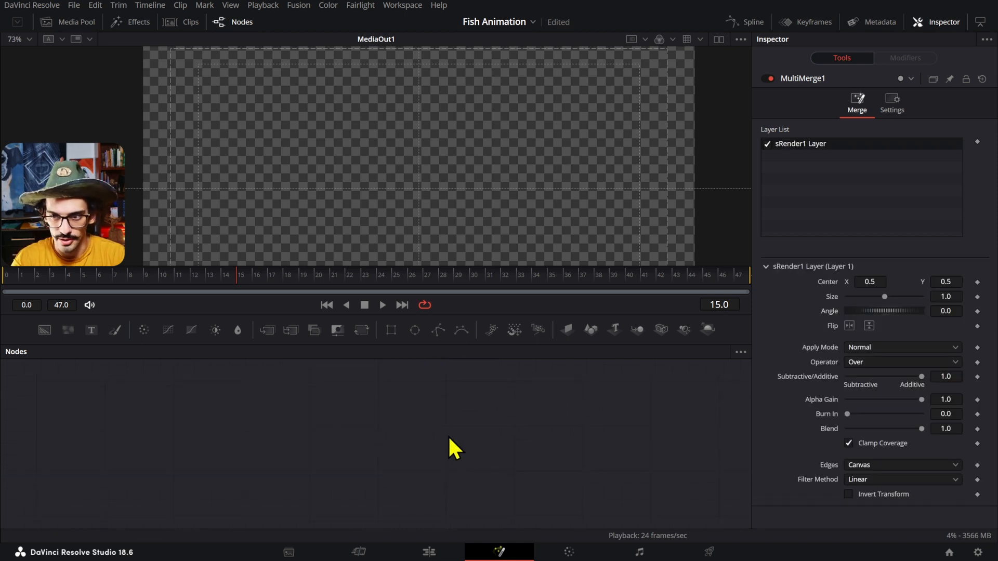
# Rename the sRender1 layer in the MultiMerge to "face".
pyautogui.moveTo(448, 435); pyautogui.dragTo(571, 549)
pyautogui.doubleClick(794, 144)
pyautogui.write('face')
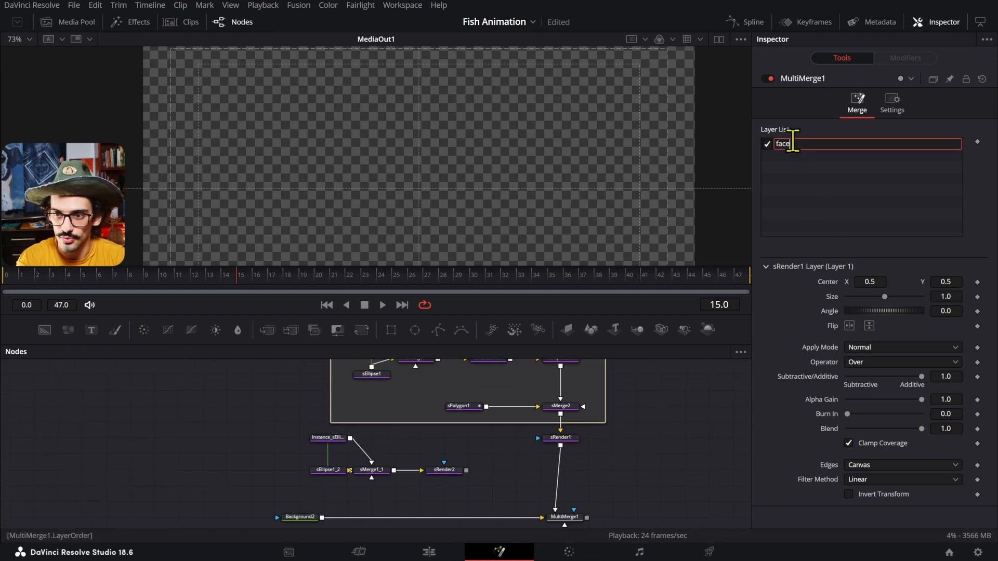
pyautogui.press('Return')
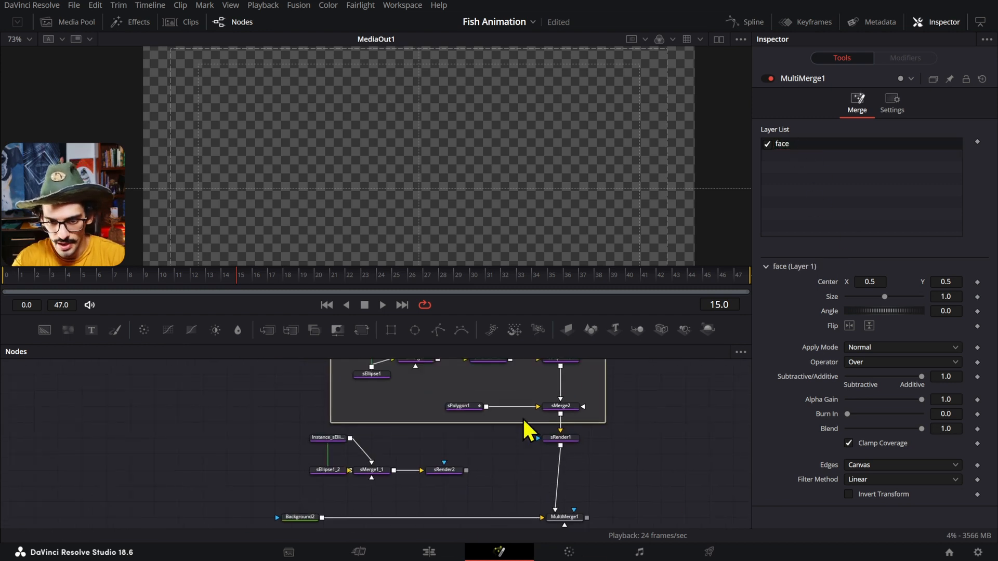
# Connect sRender2 to the MultiMerge as a layer named "body" and order it beneath the face layer.
pyautogui.moveTo(466, 471); pyautogui.dragTo(565, 518)
pyautogui.doubleClick(788, 144)
pyautogui.write('body')
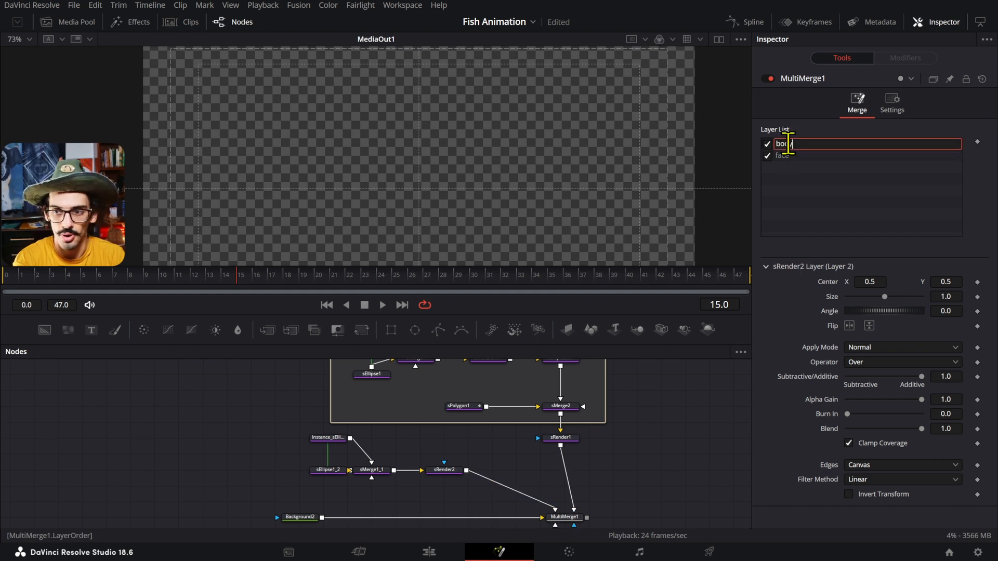
pyautogui.press('Return')
pyautogui.moveTo(790, 142); pyautogui.dragTo(812, 160)
# Display the MultiMerge result and enlarge sEllipse1_2 into a body circle that surrounds both eyes and the mouth.
pyautogui.click(564, 519)
pyautogui.press('1')
pyautogui.moveTo(578, 526); pyautogui.dragTo(575, 477)
pyautogui.scroll(2, 495, 414)
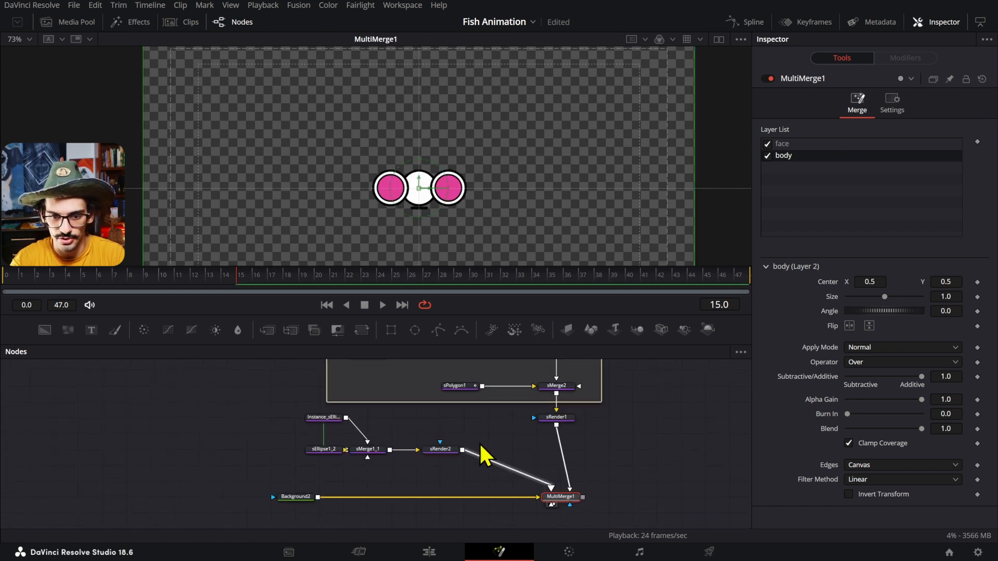
pyautogui.click(317, 448)
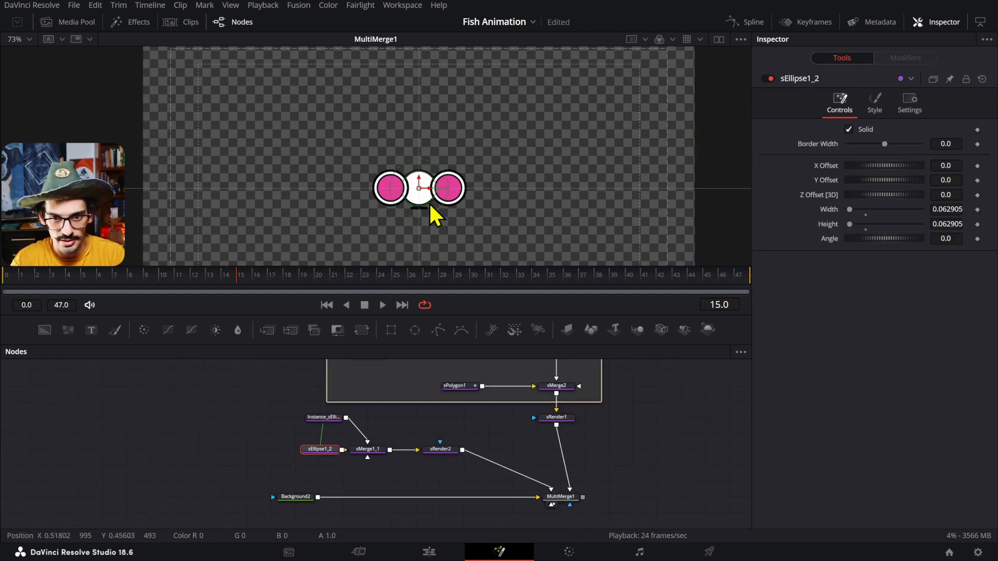
pyautogui.moveTo(432, 201); pyautogui.dragTo(479, 235)
# Move sPolygon1 and sMerge2 up inside the FACE underlay, close beneath the eye nodes.
pyautogui.scroll(-3, 468, 216)
pyautogui.scroll(5, 457, 216)
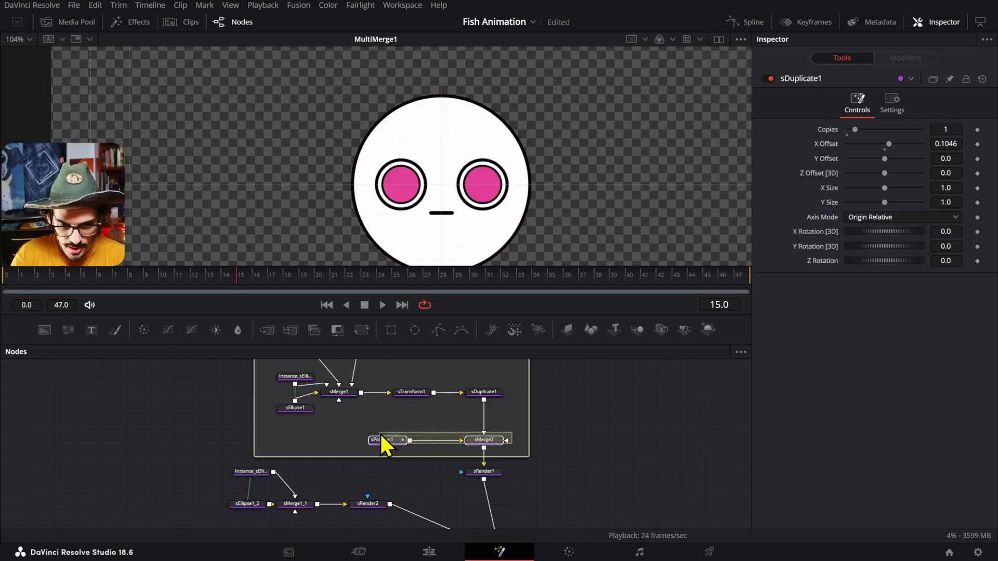
pyautogui.moveTo(382, 436); pyautogui.dragTo(405, 407)
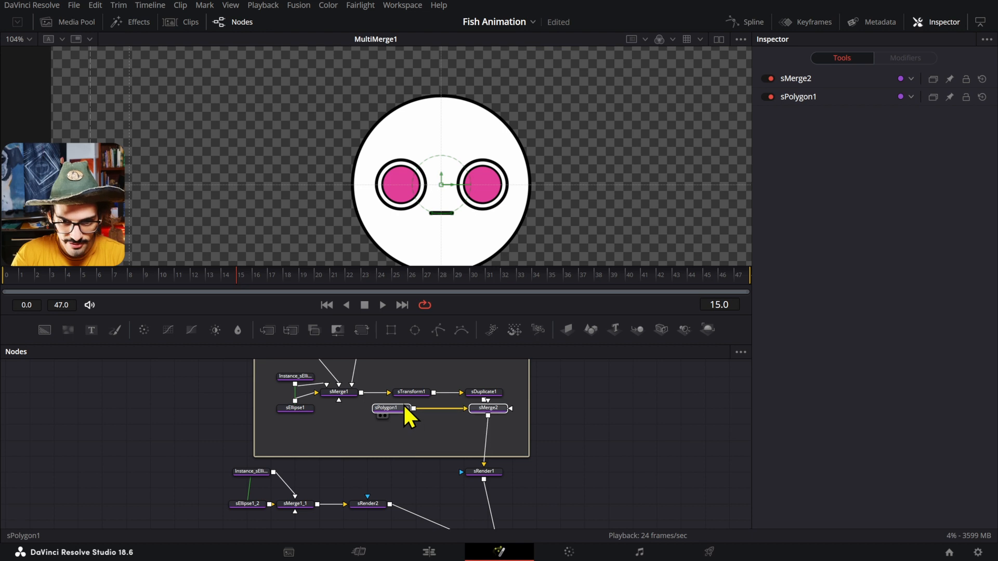
# Insert an sTransform node between sMerge2 and sRender1 and place it beneath sMerge2 inside the FACE underlay.
pyautogui.click(397, 408)
pyautogui.click(490, 414)
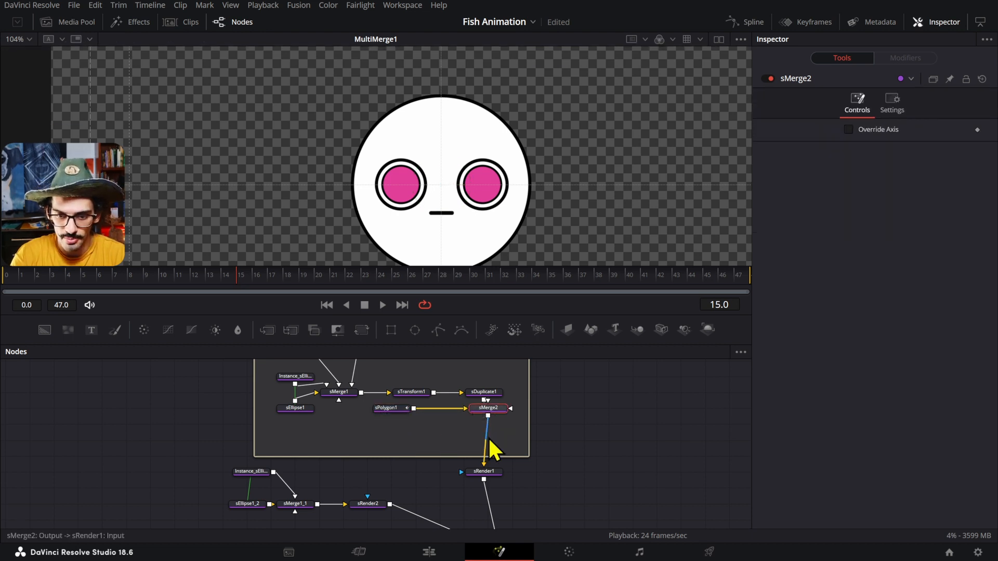
pyautogui.hotkey('shift', 'space')
pyautogui.write('stra')
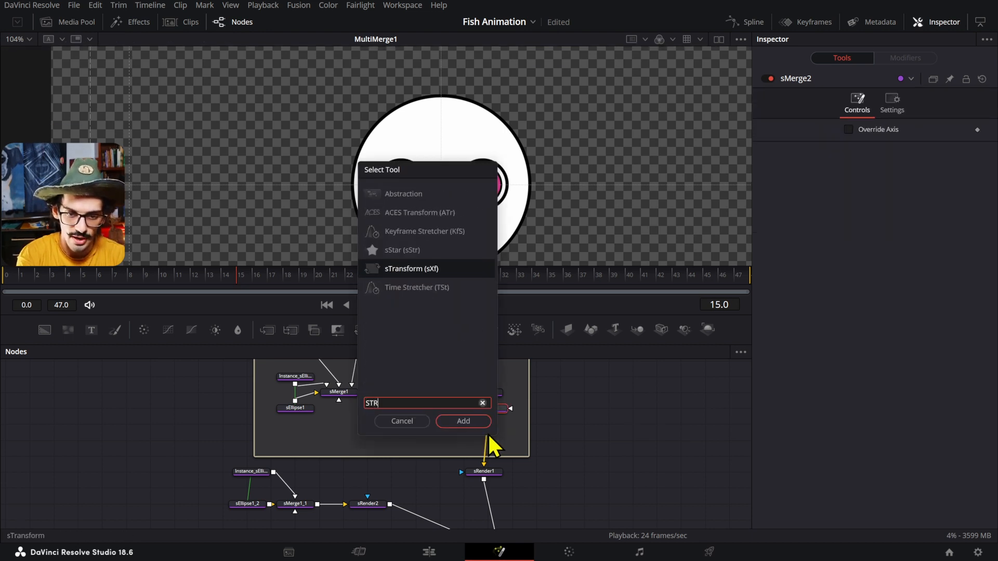
pyautogui.press('Return')
pyautogui.moveTo(543, 412); pyautogui.dragTo(494, 432)
# Rename the new transform node to "faceposition" and set its X Offset to about -0.0091, shifting the face slightly off center.
pyautogui.press('F2')
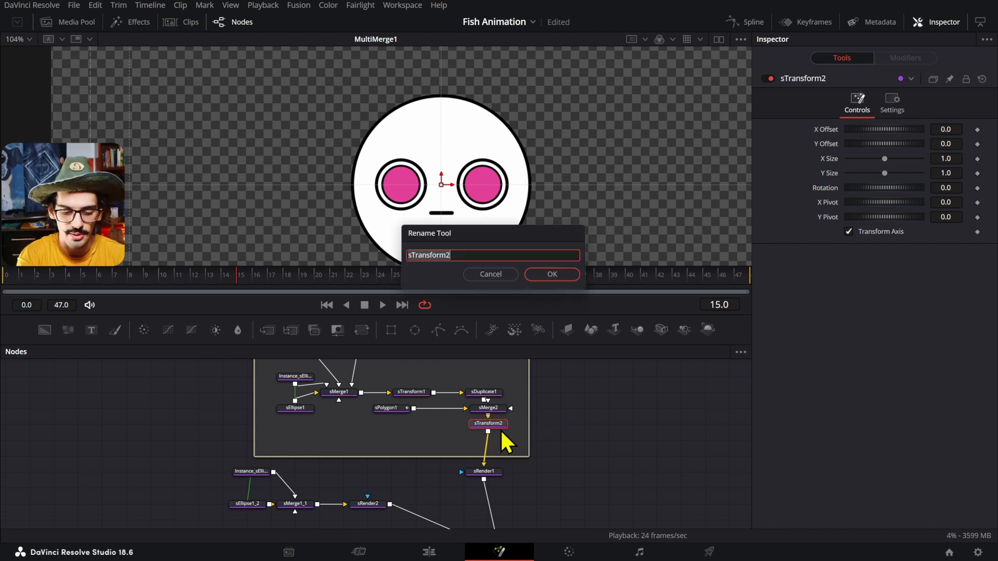
pyautogui.write('face position')
pyautogui.press('Return')
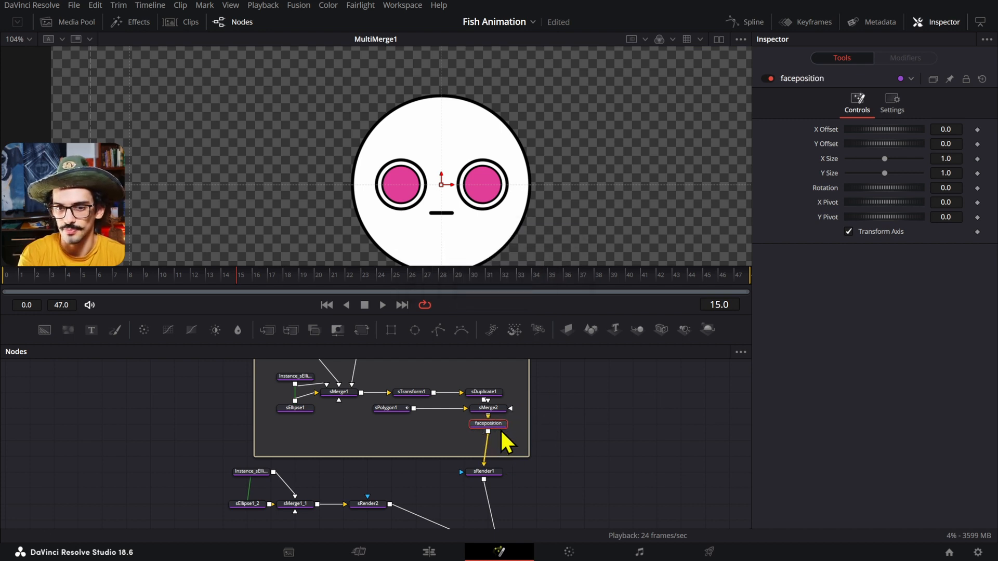
pyautogui.moveTo(943, 128); pyautogui.dragTo(917, 128)
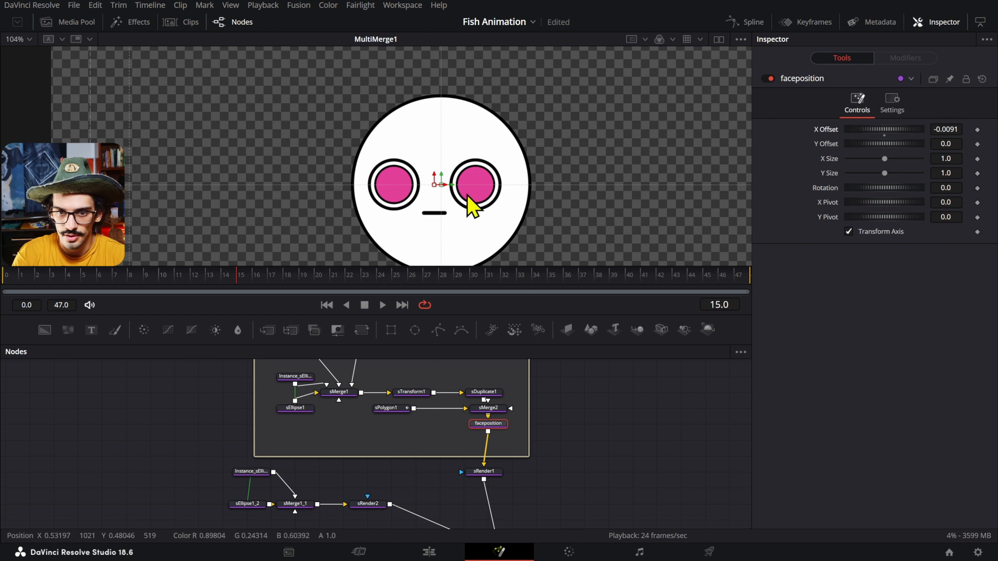
# Move Background2 and MultiMerge1 farther down in the node graph to make room above them.
pyautogui.scroll(-3, 543, 442)
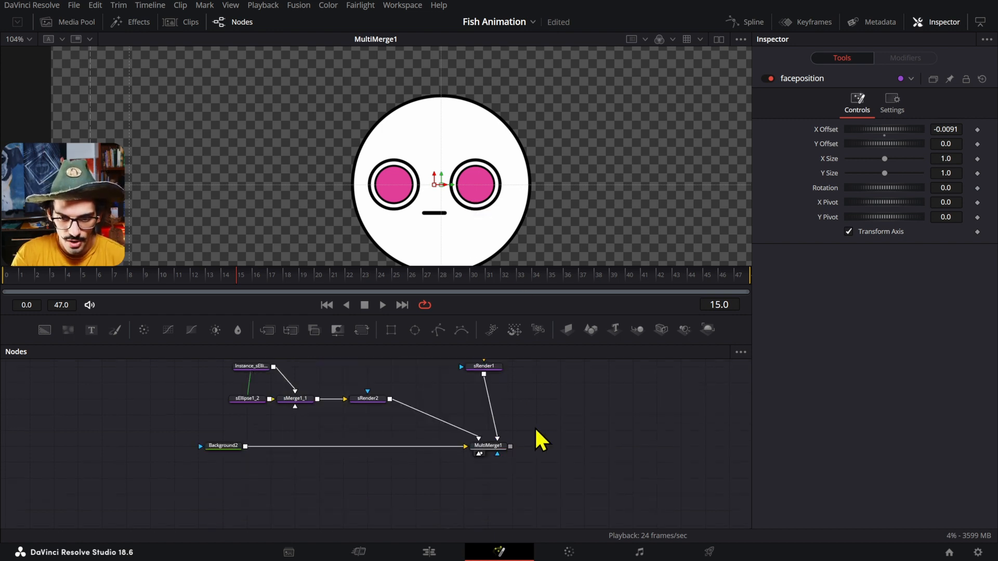
pyautogui.moveTo(201, 438); pyautogui.dragTo(510, 502)
pyautogui.moveTo(530, 408); pyautogui.dragTo(482, 484)
# Add a new sPolygon node in the empty area beside the FACE underlay and paste an instance of it above.
pyautogui.moveTo(550, 430); pyautogui.dragTo(417, 434)
pyautogui.scroll(-3, 445, 421)
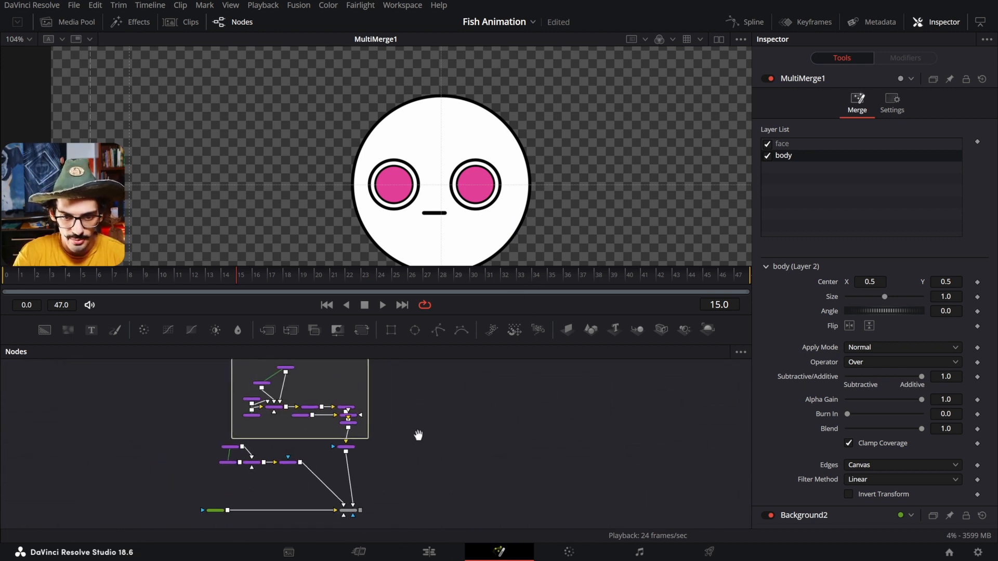
pyautogui.scroll(3, 417, 427)
pyautogui.hotkey('shift', 'space')
pyautogui.write('spo')
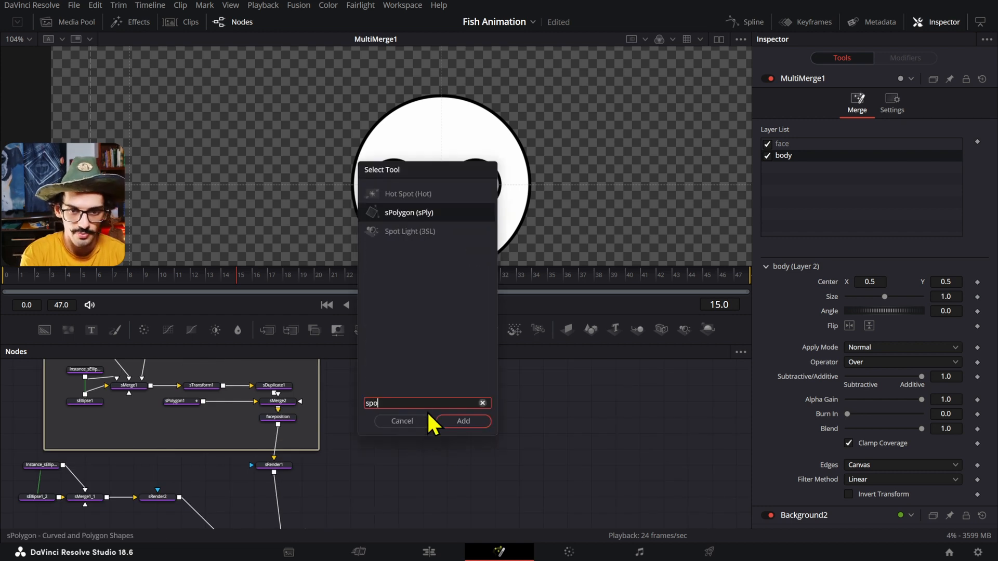
pyautogui.press('Return')
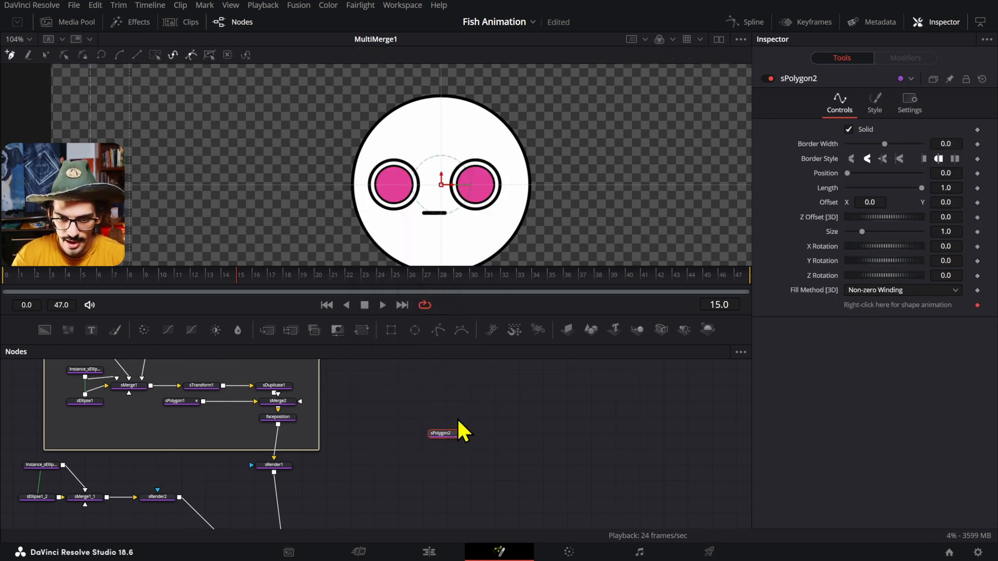
pyautogui.hotkey('ctrl', 'c')
pyautogui.click(474, 392)
pyautogui.hotkey('ctrl', 'shift', 'v')
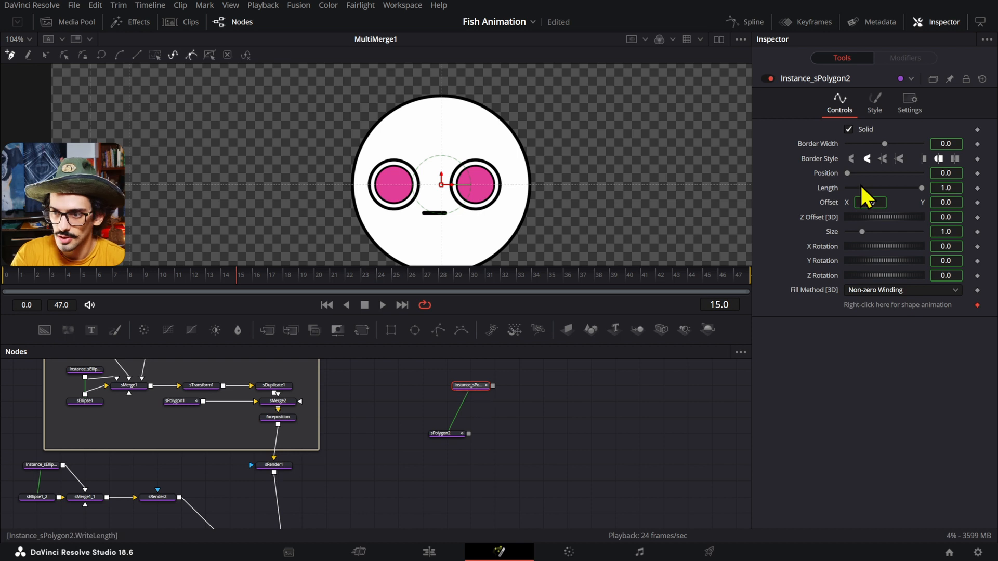
# Deinstance the color, Solid and Border Width settings of Instance_sPolygon2, and turn off Solid.
pyautogui.click(875, 103)
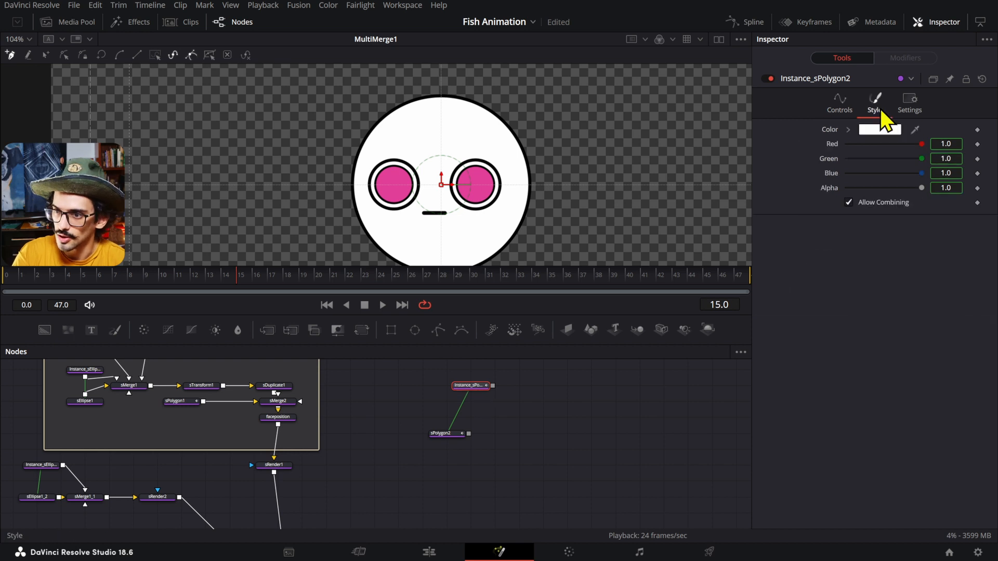
pyautogui.rightClick(829, 164)
pyautogui.click(850, 281)
pyautogui.click(853, 111)
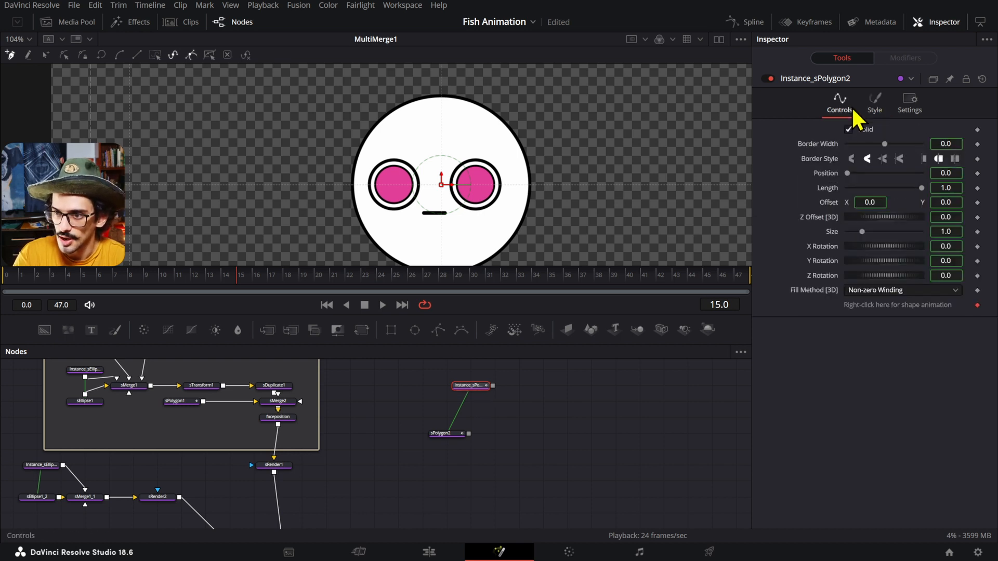
pyautogui.rightClick(858, 131)
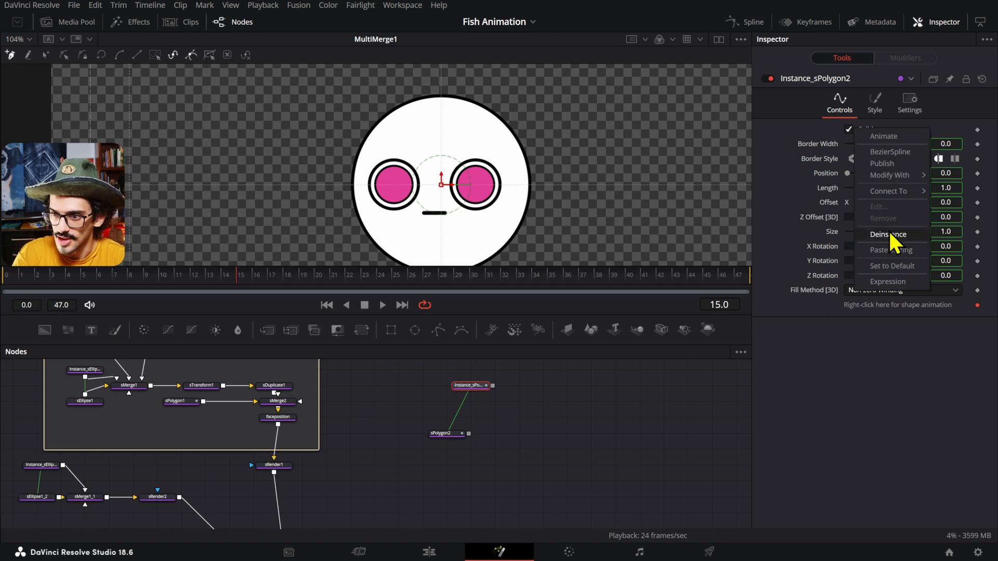
pyautogui.click(890, 235)
pyautogui.rightClick(825, 144)
pyautogui.click(869, 244)
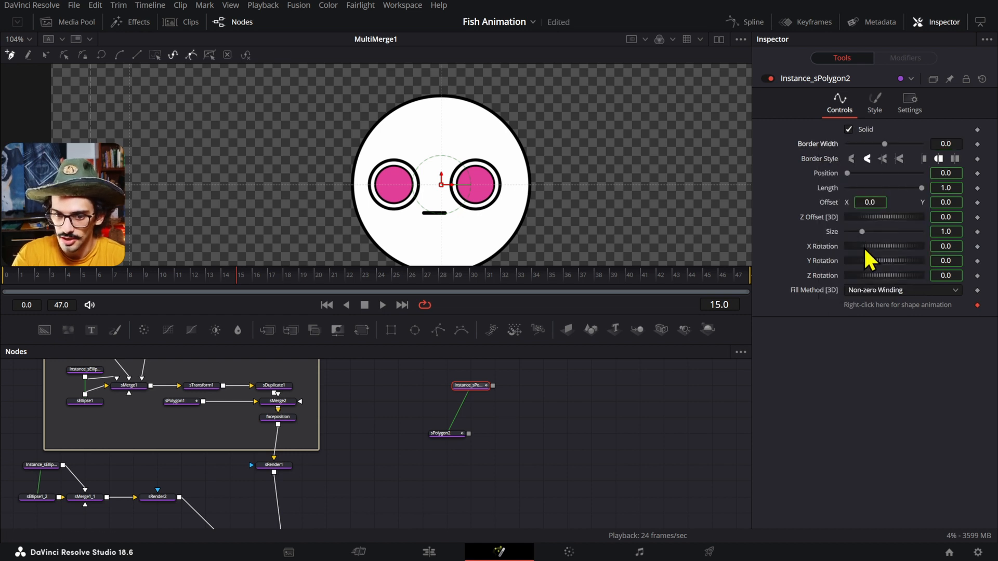
pyautogui.click(850, 130)
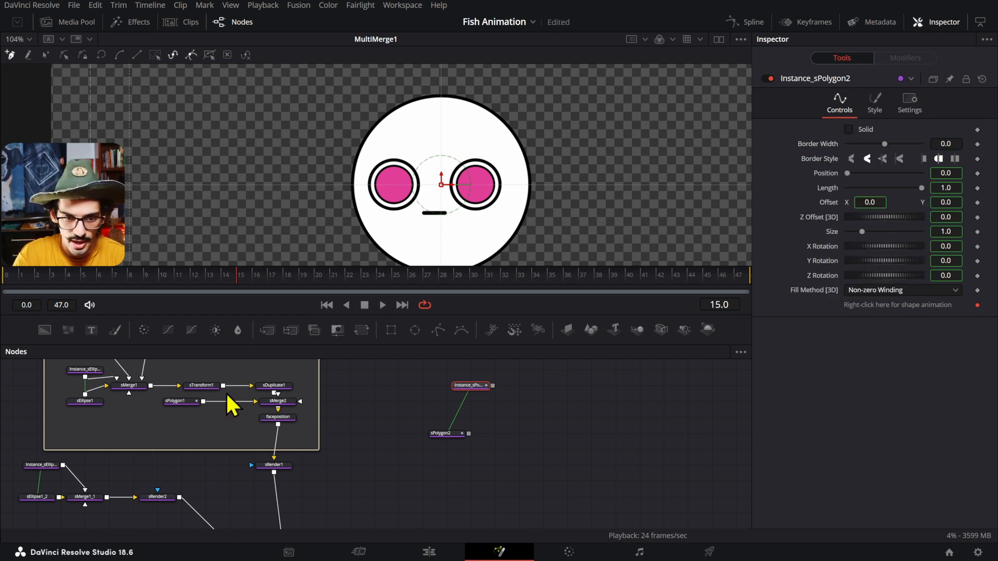
# Set the Border Width of Instance_sPolygon2 to 0.004 to match the outline of the eye's ellipse instance.
pyautogui.click(83, 400)
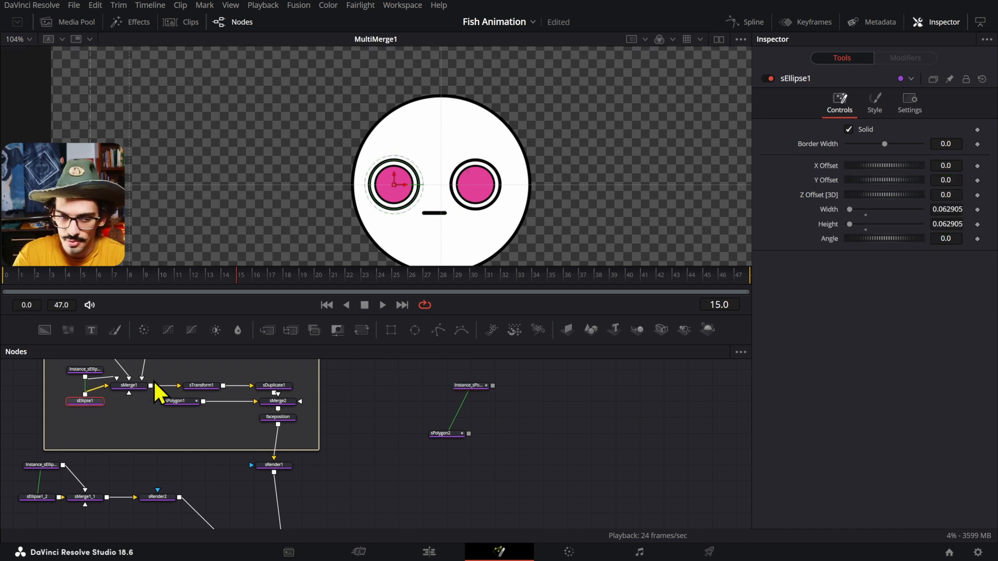
pyautogui.click(98, 369)
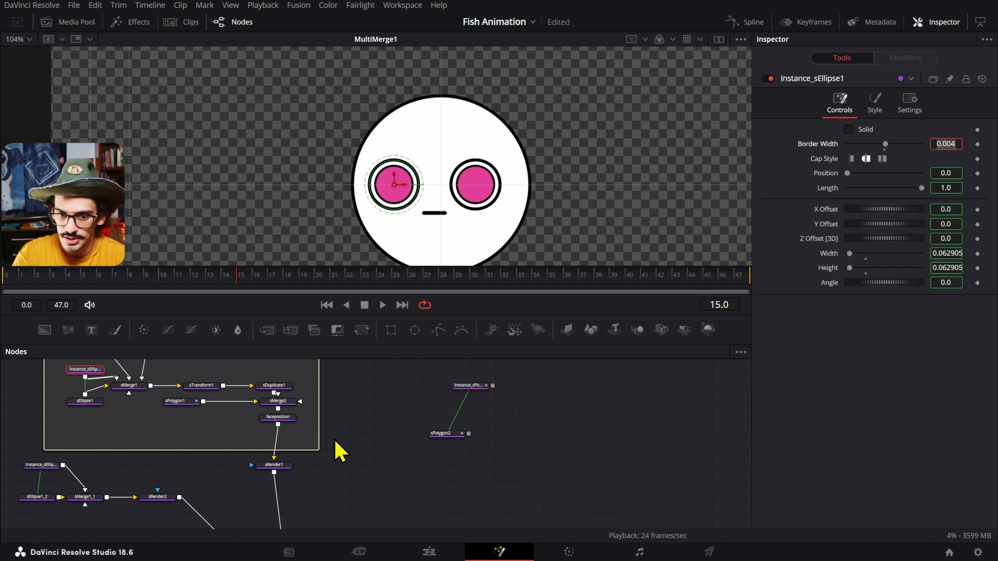
pyautogui.click(472, 386)
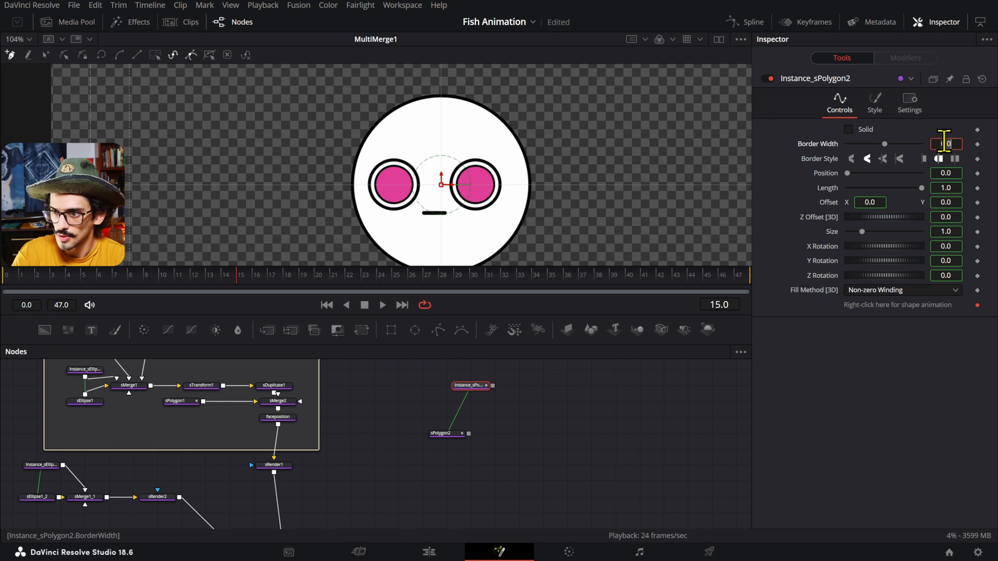
pyautogui.write('0.004')
pyautogui.press('Tab')
# Combine sPolygon2 and its instance in a new sMerge node, and align sPolygon2 beneath the instance.
pyautogui.moveTo(475, 429)
pyautogui.mouseDown()
pyautogui.moveTo(480, 418)
pyautogui.moveTo(469, 413)
pyautogui.mouseUp()
pyautogui.moveTo(497, 376); pyautogui.dragTo(522, 434)
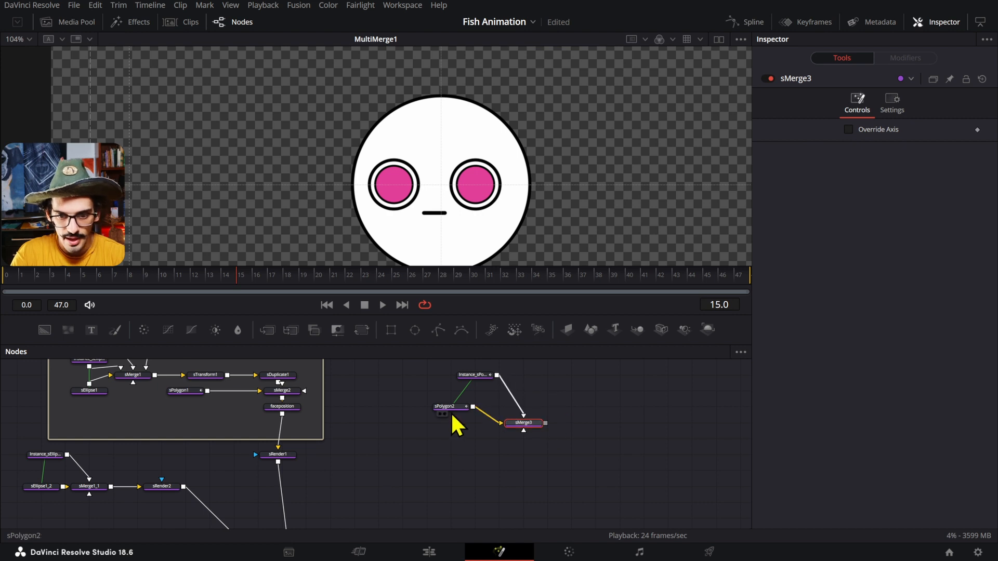
pyautogui.click(446, 407)
# Add an sRender node below sPolygon2 and feed it with the output of sMerge3.
pyautogui.hotkey('shift', 'space')
pyautogui.write('srend')
pyautogui.press('Return')
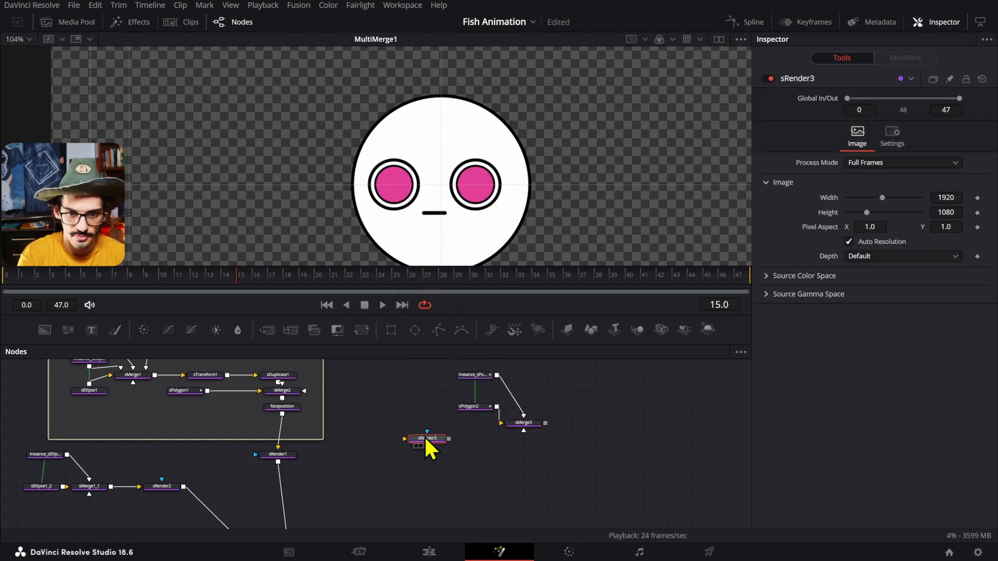
pyautogui.scroll(-2, 416, 419)
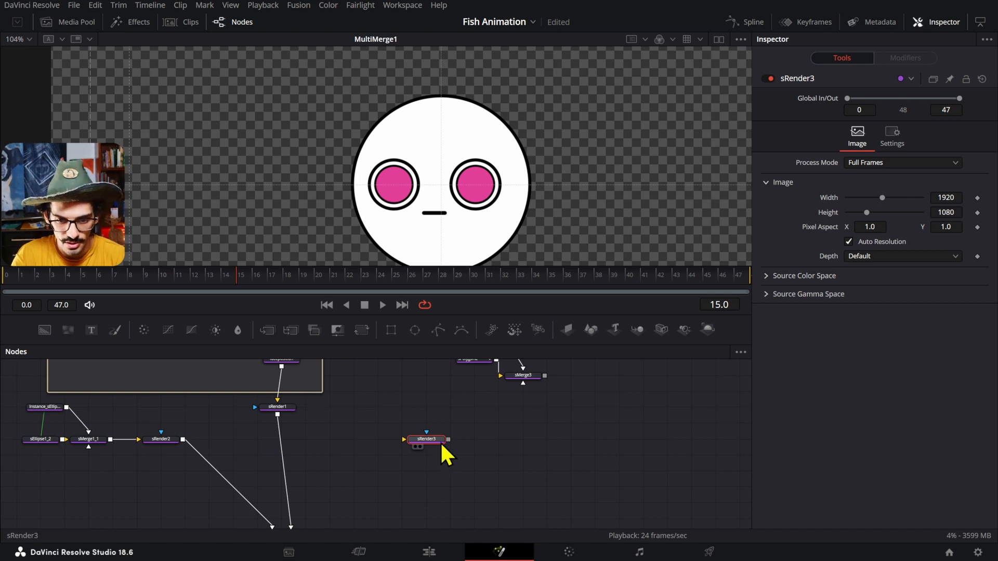
pyautogui.moveTo(440, 443); pyautogui.dragTo(464, 396)
pyautogui.moveTo(498, 396); pyautogui.dragTo(480, 423)
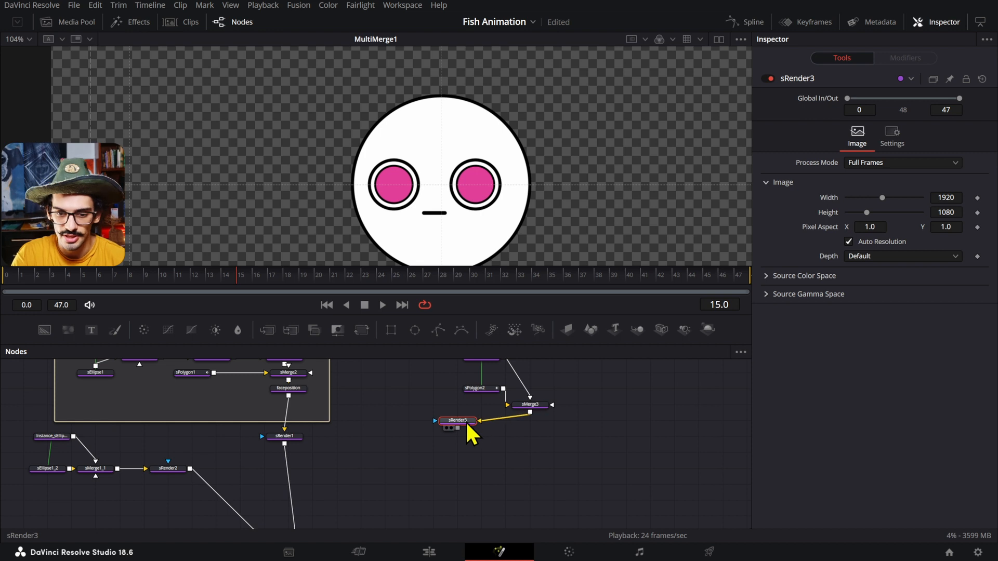
# Connect sRender3 to MultiMerge1 and rename its layer to "RightF".
pyautogui.moveTo(458, 431); pyautogui.dragTo(307, 505)
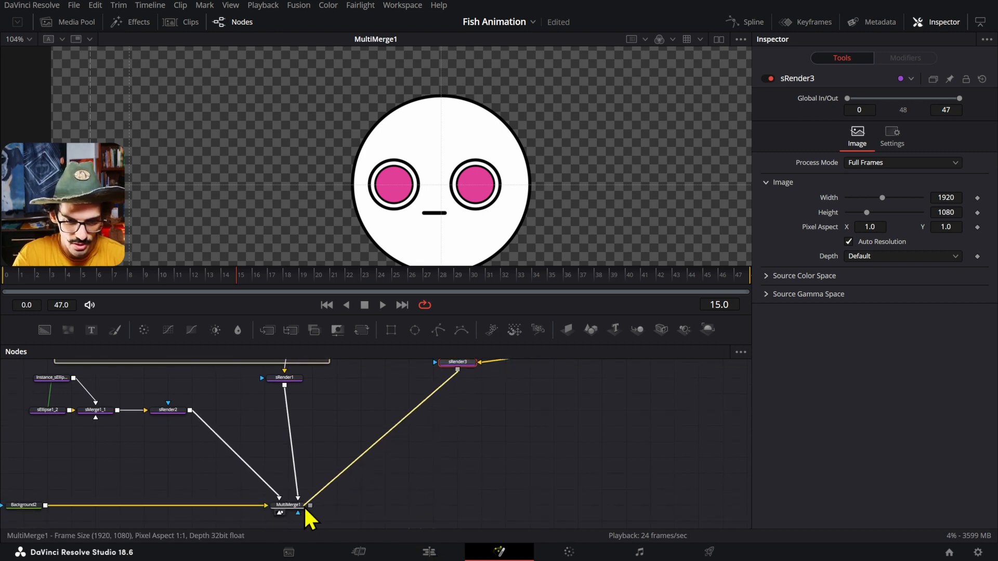
pyautogui.click(304, 504)
pyautogui.scroll(3, 552, 414)
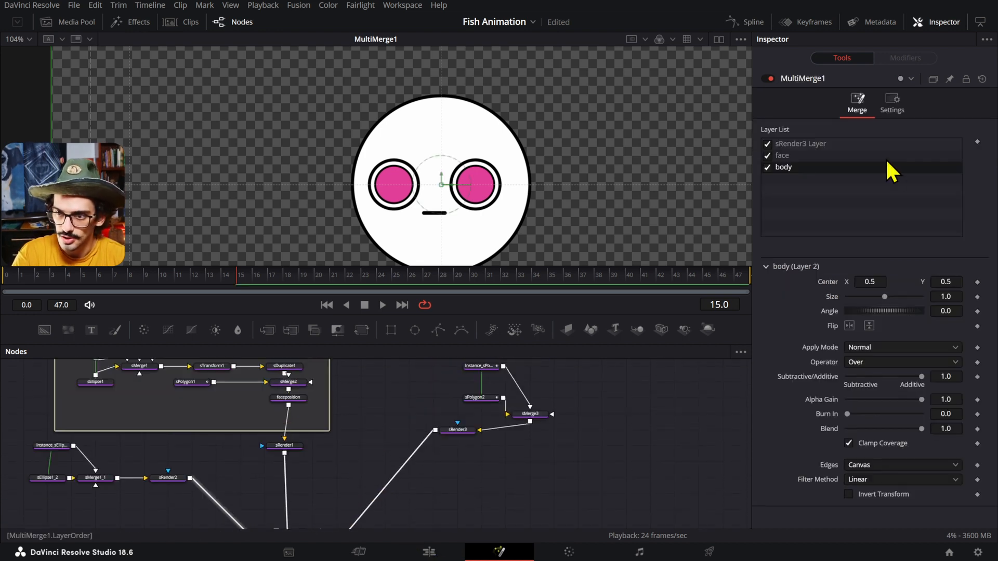
pyautogui.doubleClick(807, 144)
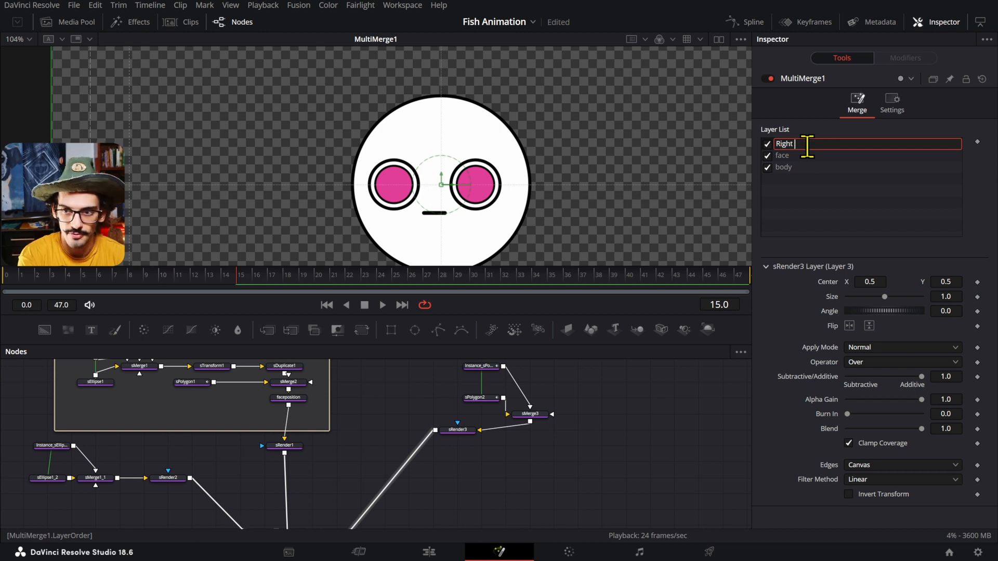
pyautogui.press('Return')
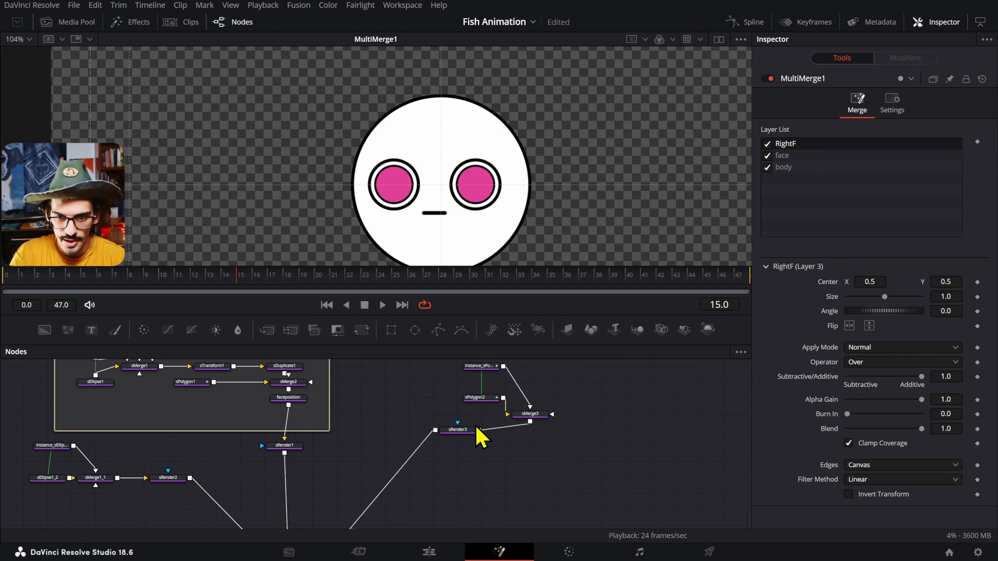
# Recolor the sEllipse1_2 body fill by sampling the eye's pink from the screen and darkening it to #8c265e.
pyautogui.click(481, 398)
pyautogui.scroll(2, 488, 243)
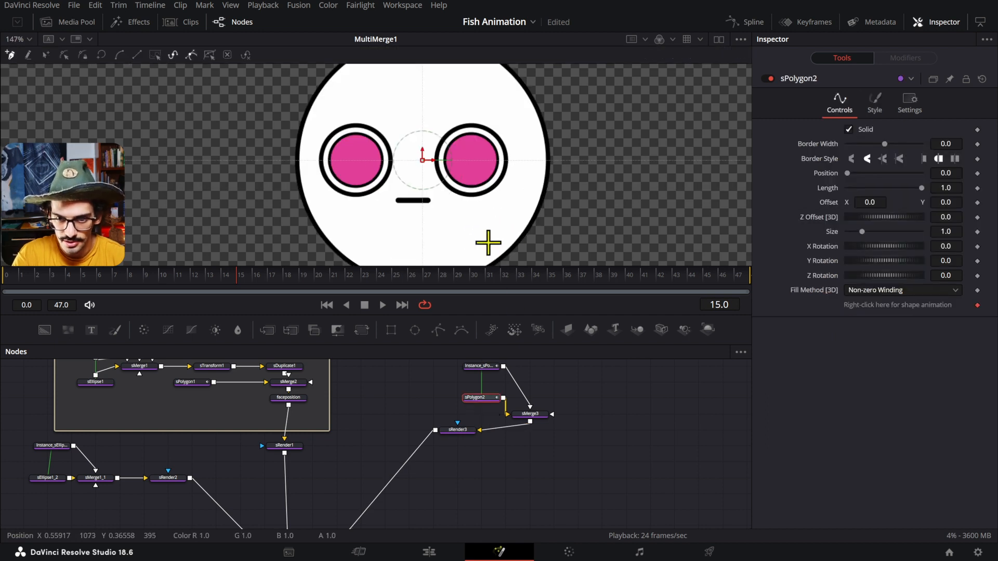
pyautogui.moveTo(135, 452); pyautogui.dragTo(273, 458)
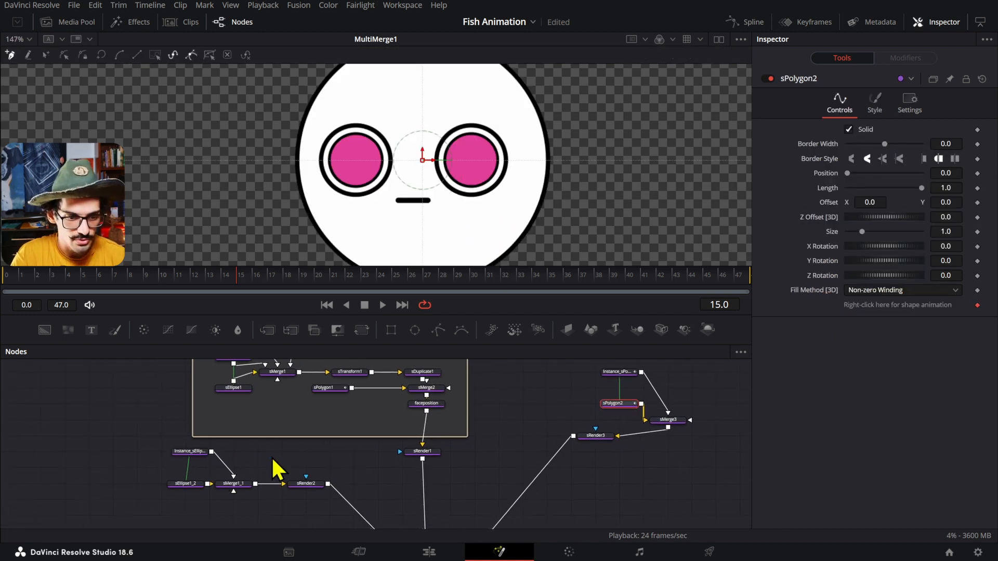
pyautogui.click(200, 483)
pyautogui.click(875, 104)
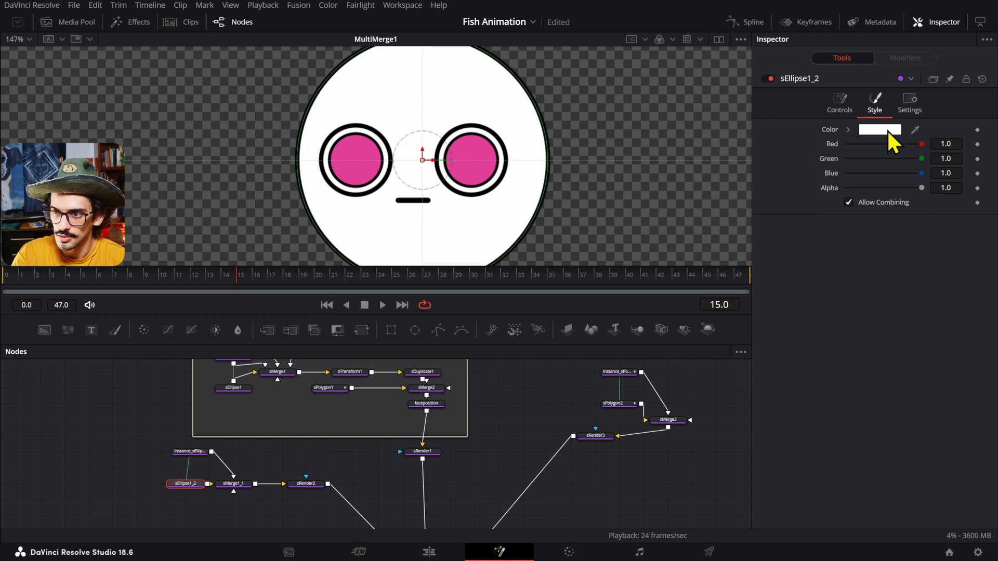
pyautogui.click(887, 131)
pyautogui.click(453, 278)
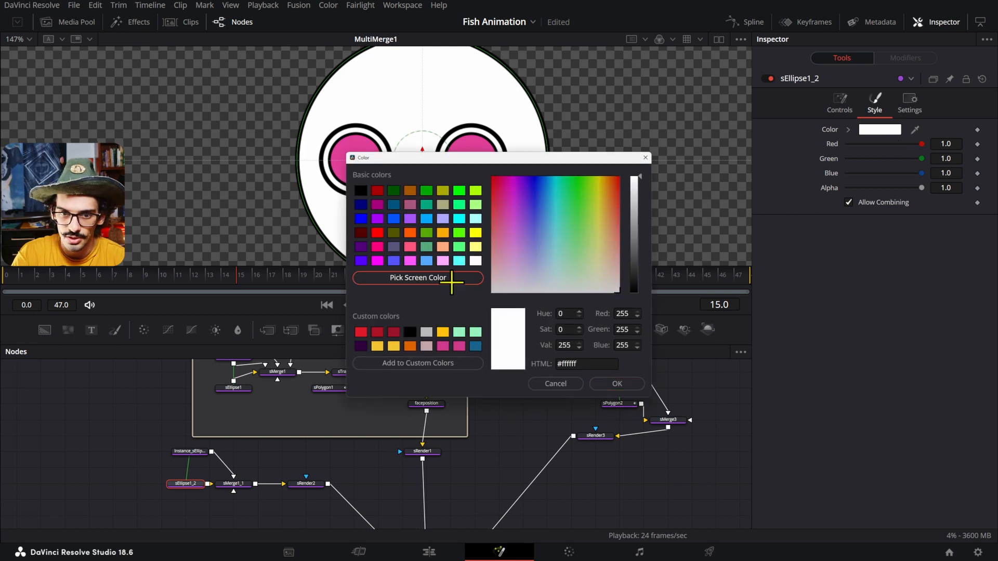
pyautogui.click(469, 148)
pyautogui.moveTo(645, 204); pyautogui.dragTo(642, 229)
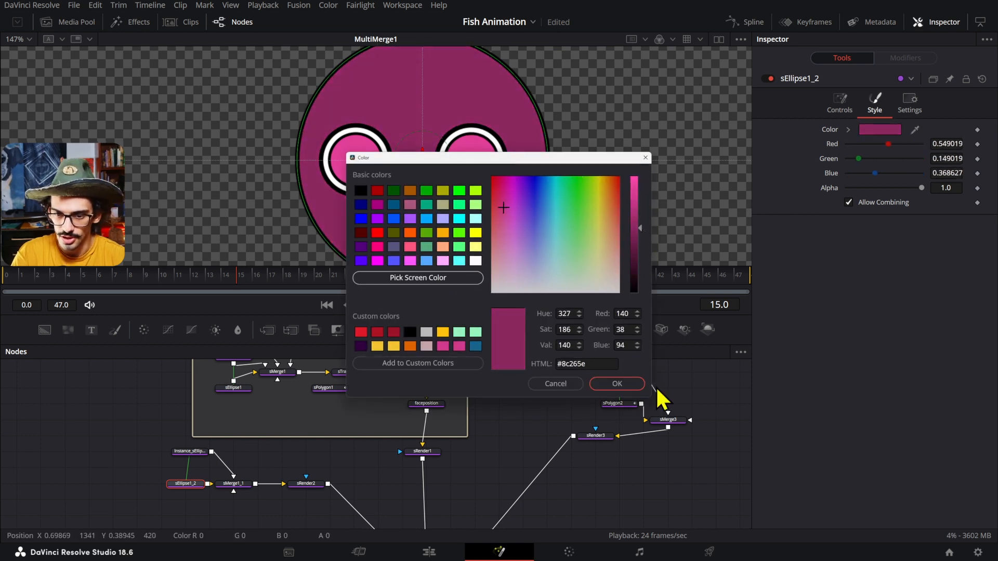
pyautogui.click(617, 384)
# Draw a small closed triangular fin with sPolygon2 across the body circle's lower-right edge.
pyautogui.scroll(-2, 470, 195)
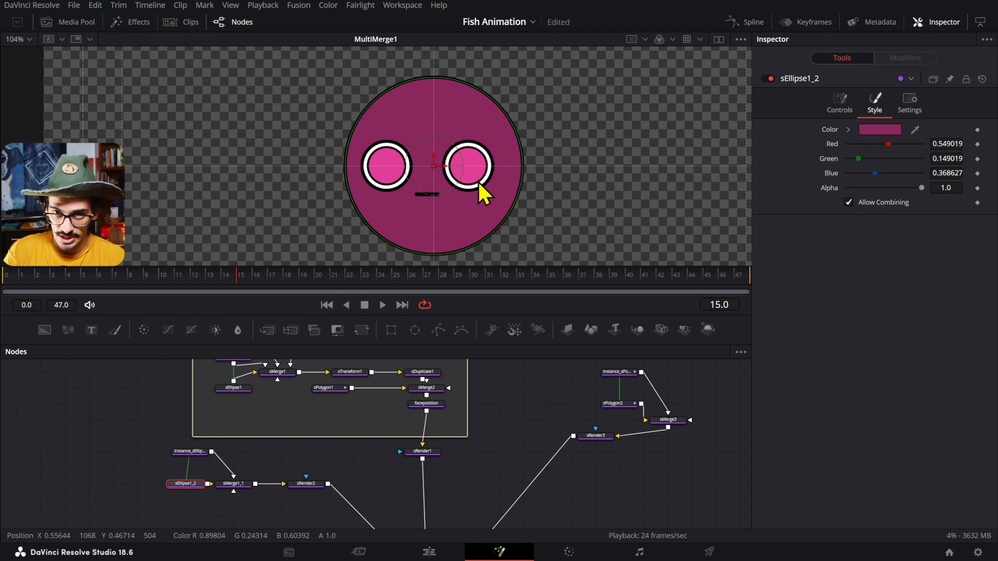
pyautogui.click(622, 403)
pyautogui.scroll(2, 497, 206)
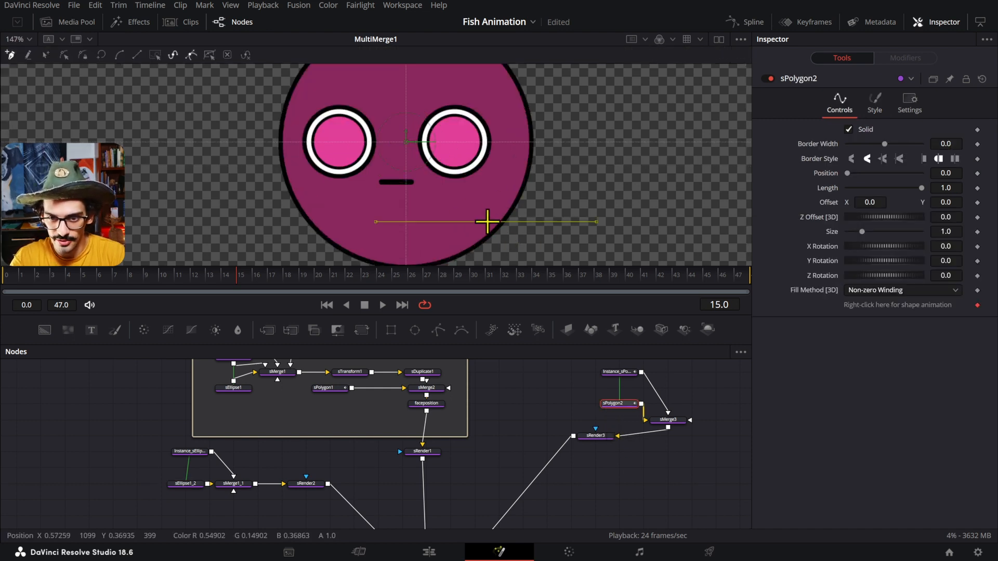
pyautogui.click(507, 196)
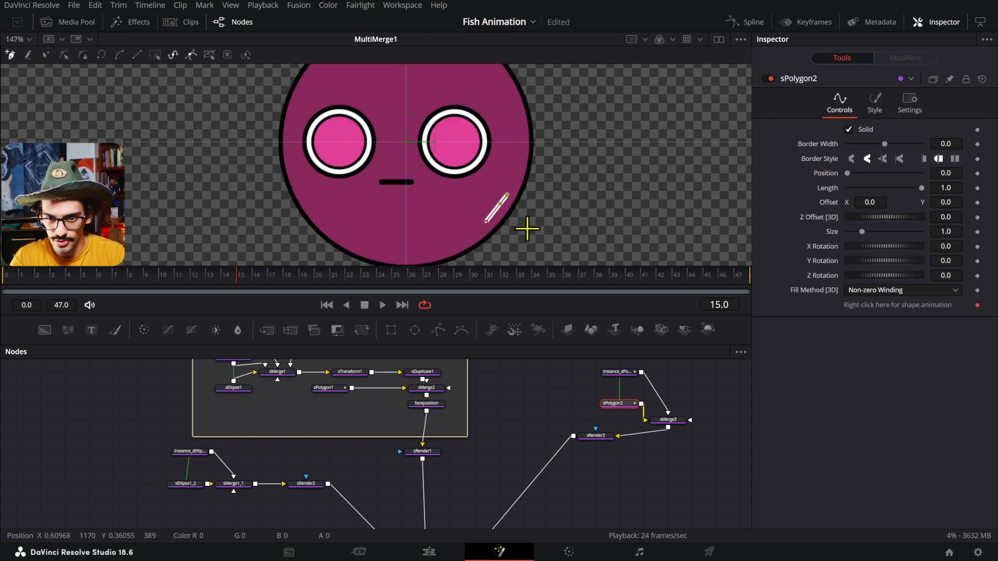
pyautogui.click(486, 221)
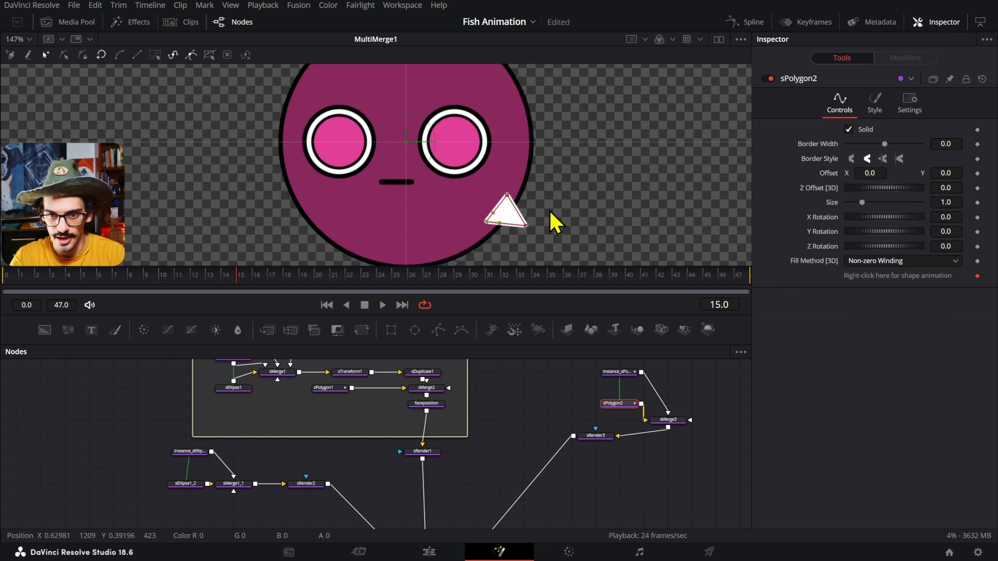
# Smooth the triangular fin's outer corner into a rounded tip, keeping the other two corners sharp.
pyautogui.moveTo(560, 185); pyautogui.dragTo(483, 235)
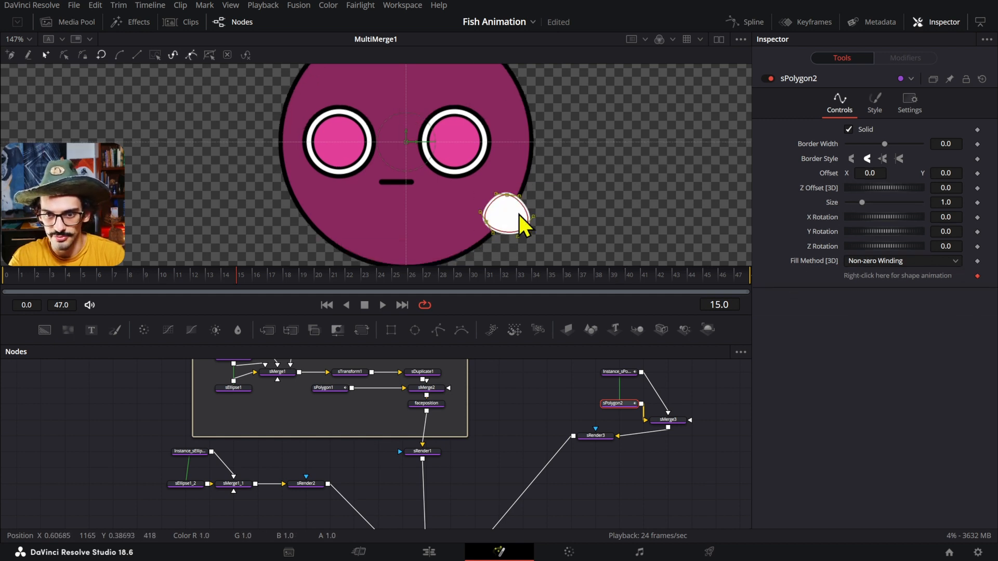
pyautogui.scroll(5, 519, 214)
pyautogui.hotkey('shift', 's')
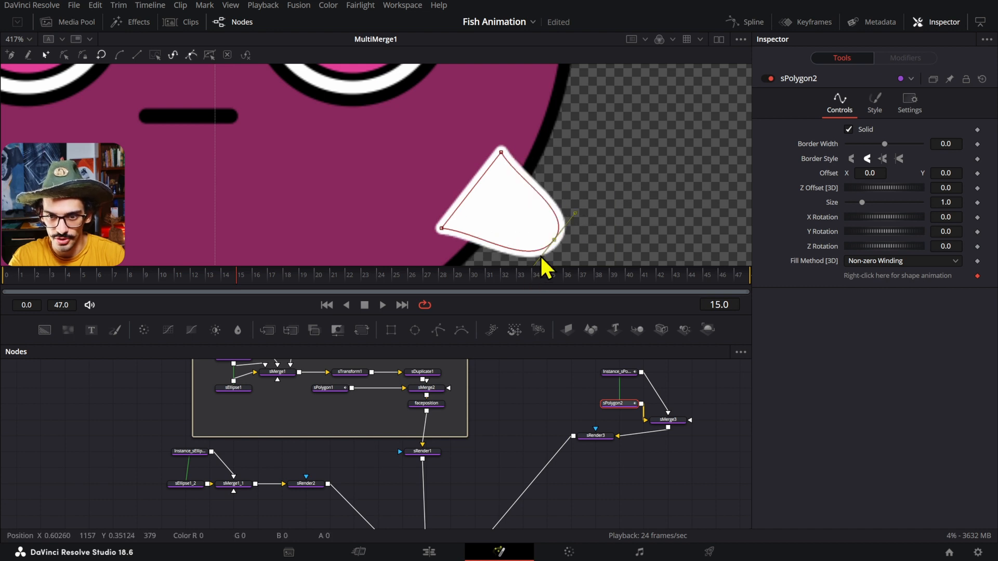
pyautogui.moveTo(475, 214); pyautogui.dragTo(470, 247)
pyautogui.moveTo(510, 144); pyautogui.dragTo(498, 169)
pyautogui.moveTo(519, 183); pyautogui.dragTo(526, 175)
# Set the Instance_sPolygon2 fin outline color to black, #000000.
pyautogui.click(619, 372)
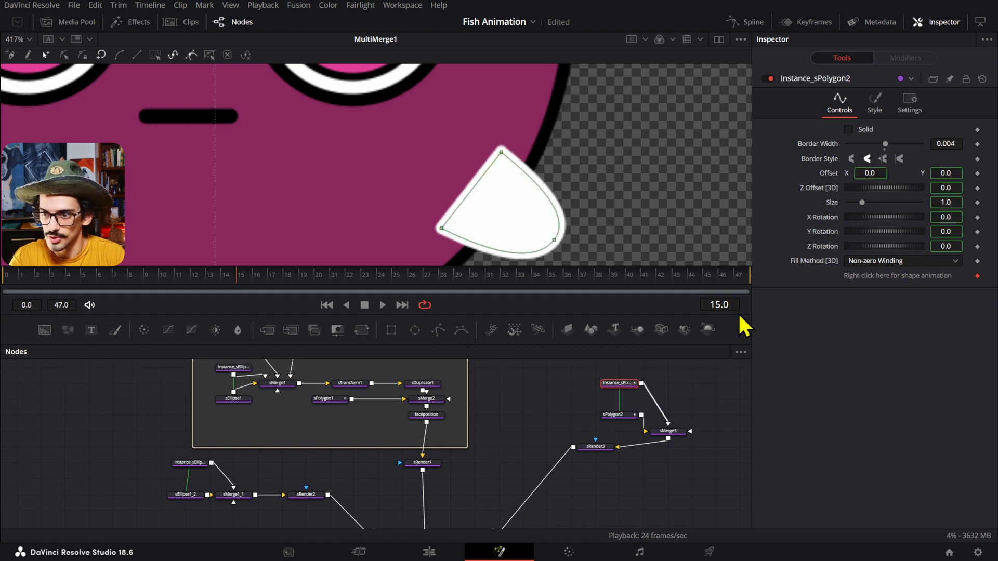
pyautogui.click(876, 110)
pyautogui.click(887, 131)
pyautogui.moveTo(640, 275); pyautogui.dragTo(637, 304)
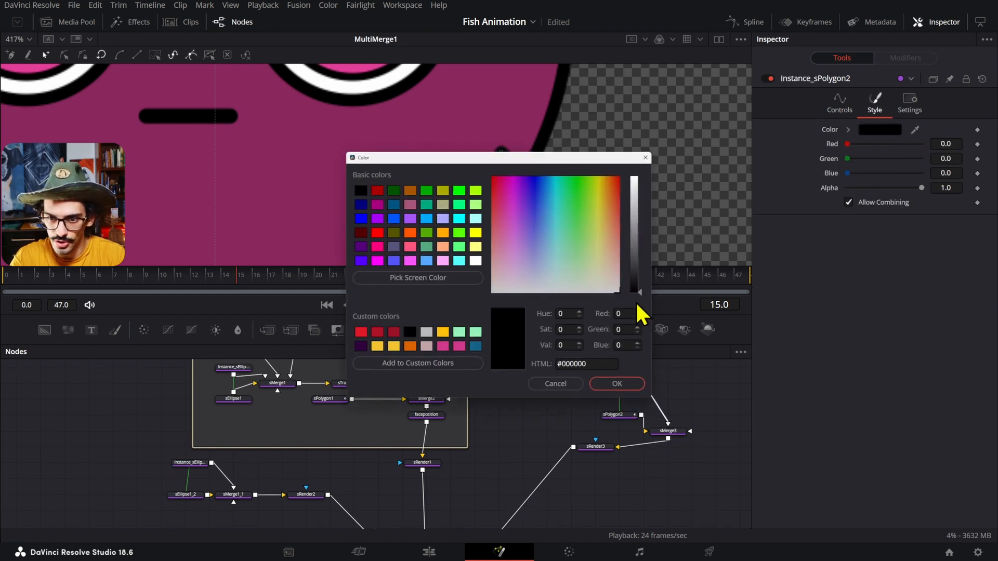
pyautogui.click(628, 385)
# Recolor the sPolygon2 fin fill by sampling the eye's pink, #e53e9a, from the screen.
pyautogui.click(621, 415)
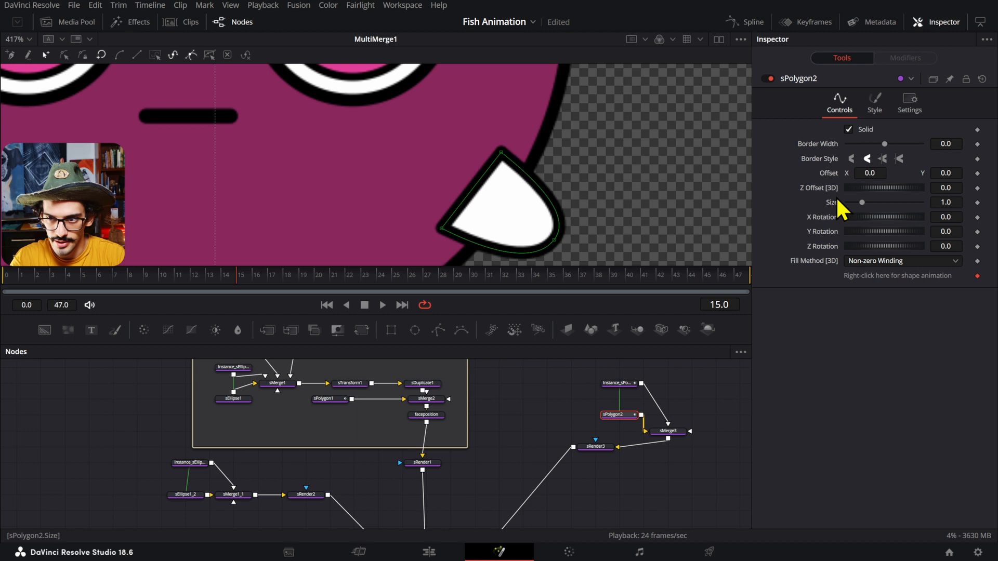
pyautogui.click(875, 104)
pyautogui.scroll(5, 493, 151)
pyautogui.click(880, 130)
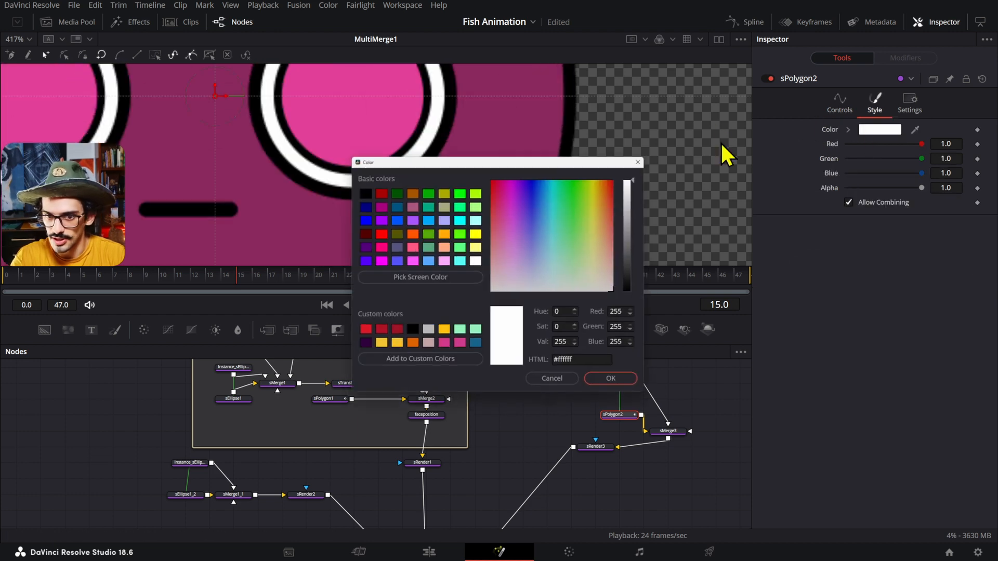
pyautogui.click(423, 276)
pyautogui.click(338, 98)
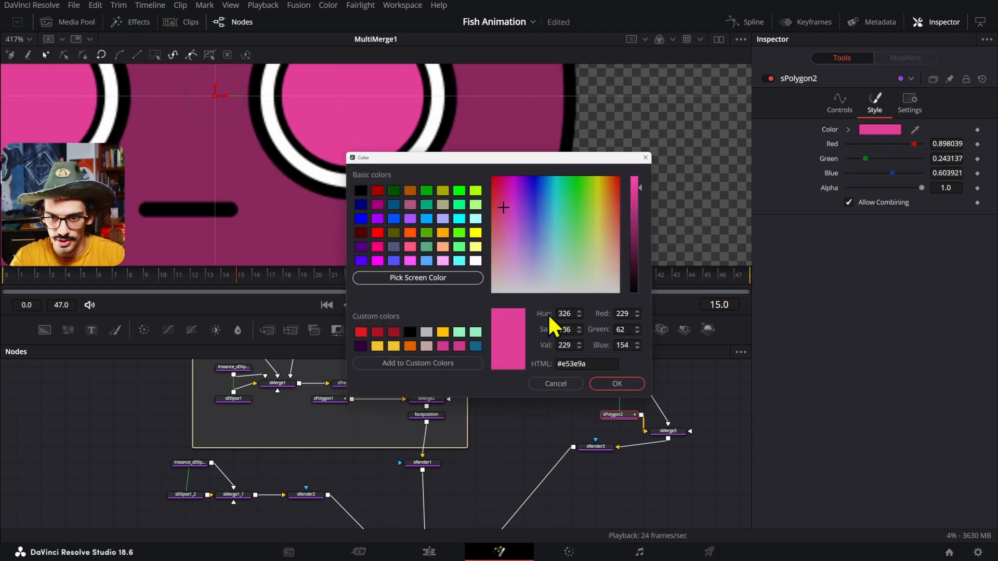
pyautogui.click(617, 386)
# Enlarge the fin slightly by pulling its inner corner and its rounded outer point outward.
pyautogui.scroll(-8, 543, 177)
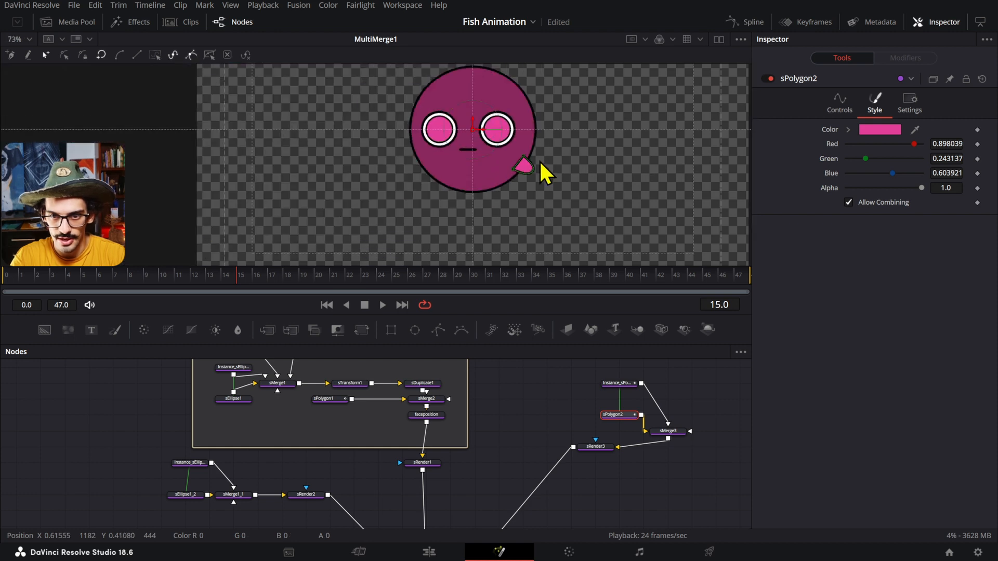
pyautogui.scroll(8, 539, 160)
pyautogui.moveTo(356, 138); pyautogui.dragTo(344, 149)
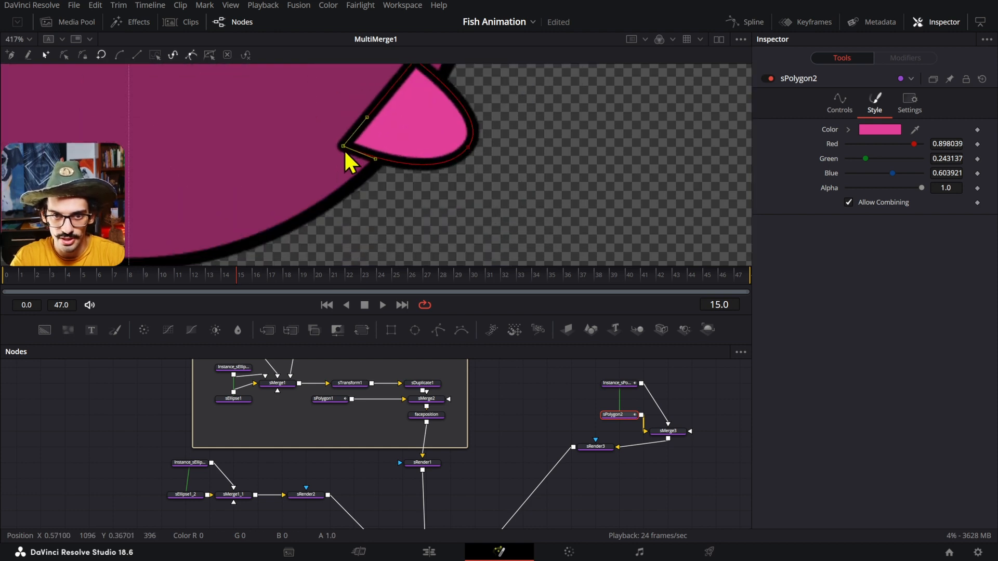
pyautogui.moveTo(467, 150); pyautogui.dragTo(473, 167)
pyautogui.scroll(-6, 473, 167)
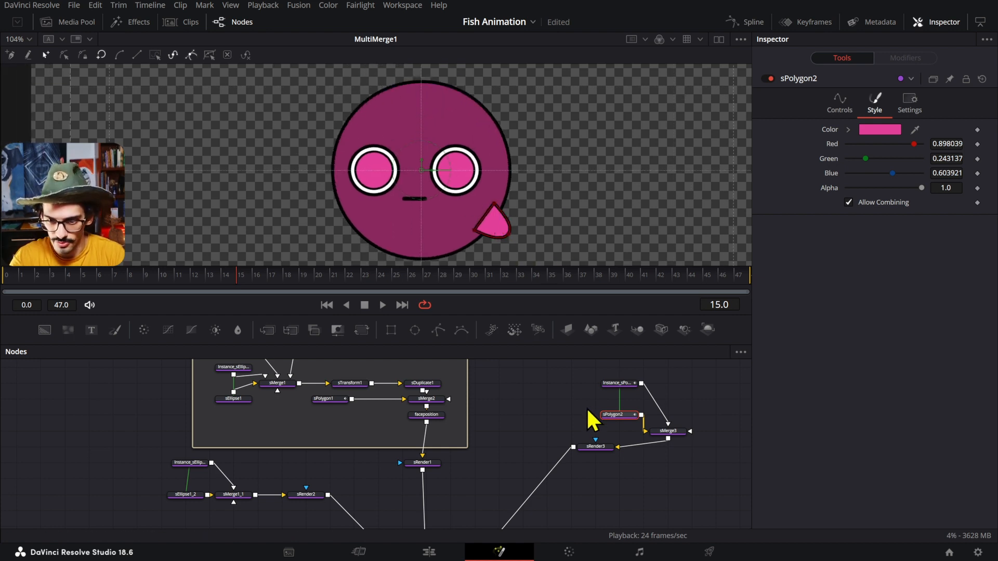
# Add an Underlay and fit it around the fin's polygon, instance, sMerge3 and sRender3 nodes.
pyautogui.moveTo(678, 413); pyautogui.dragTo(540, 386)
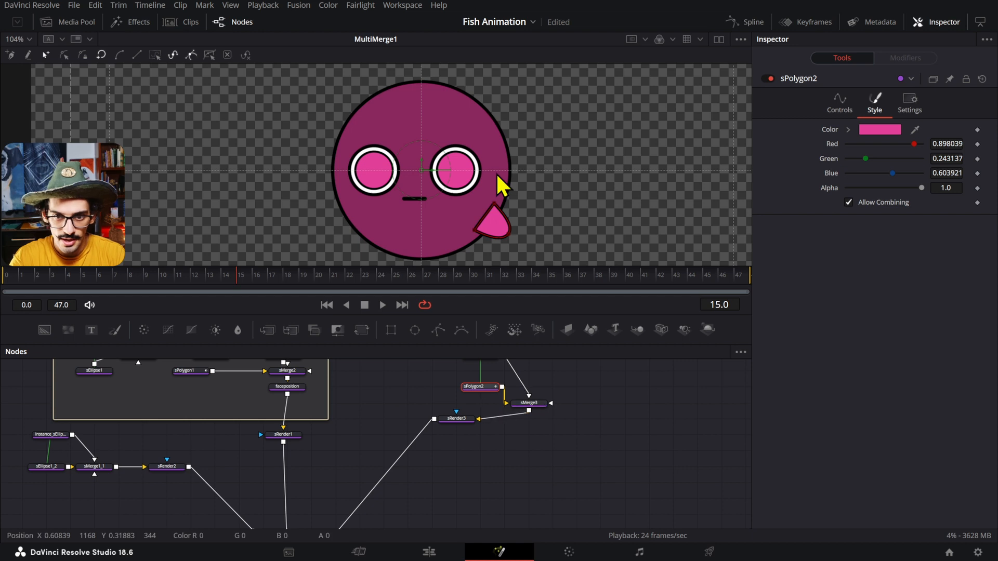
pyautogui.scroll(-4, 516, 432)
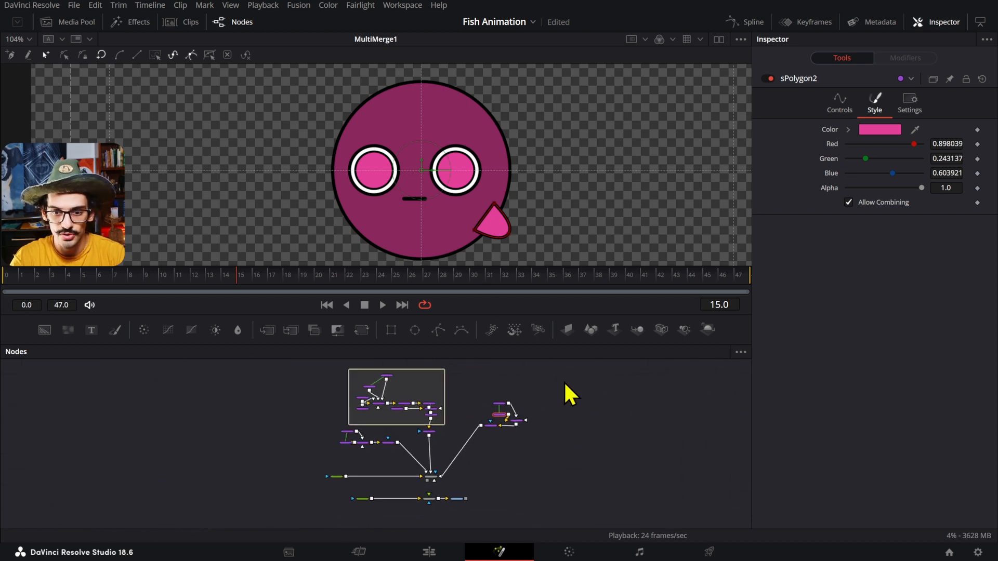
pyautogui.scroll(3, 489, 413)
pyautogui.scroll(2, 527, 400)
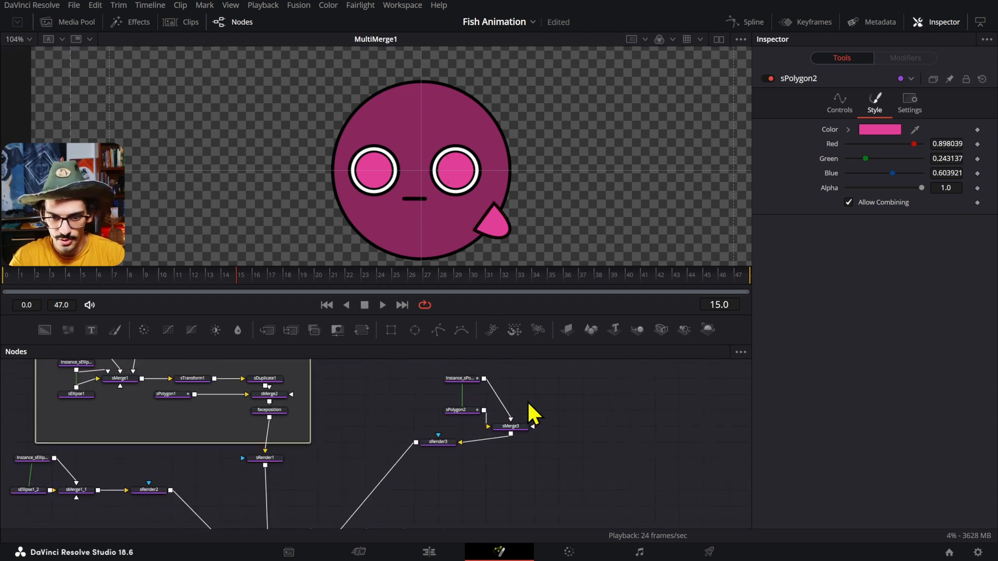
pyautogui.hotkey('shift', 'space')
pyautogui.write('unde')
pyautogui.press('Return')
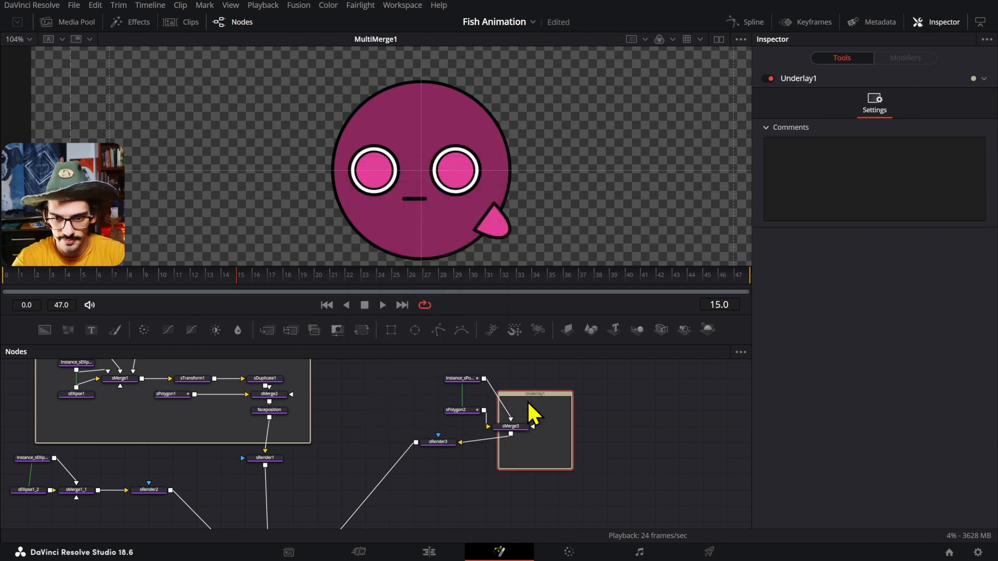
pyautogui.moveTo(527, 400); pyautogui.dragTo(546, 412)
pyautogui.moveTo(513, 375); pyautogui.dragTo(511, 369)
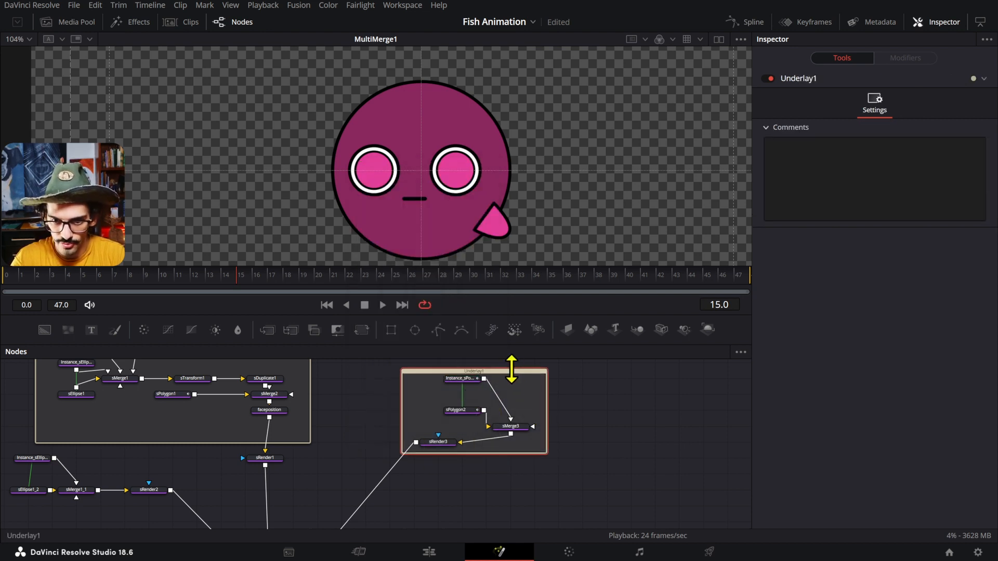
# Rename the fin's underlay to RF and select it together with the nodes it contains.
pyautogui.press('F2')
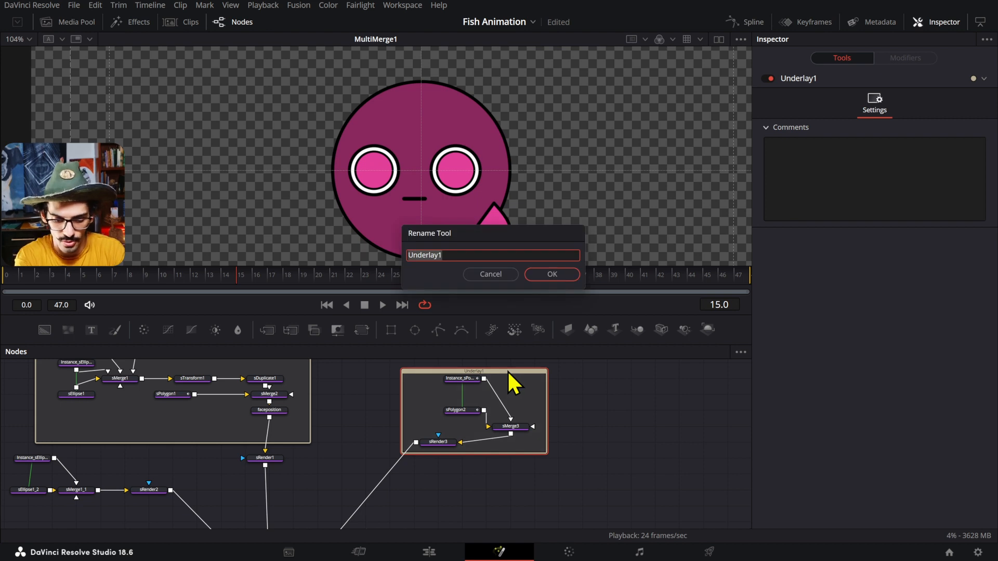
pyautogui.write('RF')
pyautogui.press('Return')
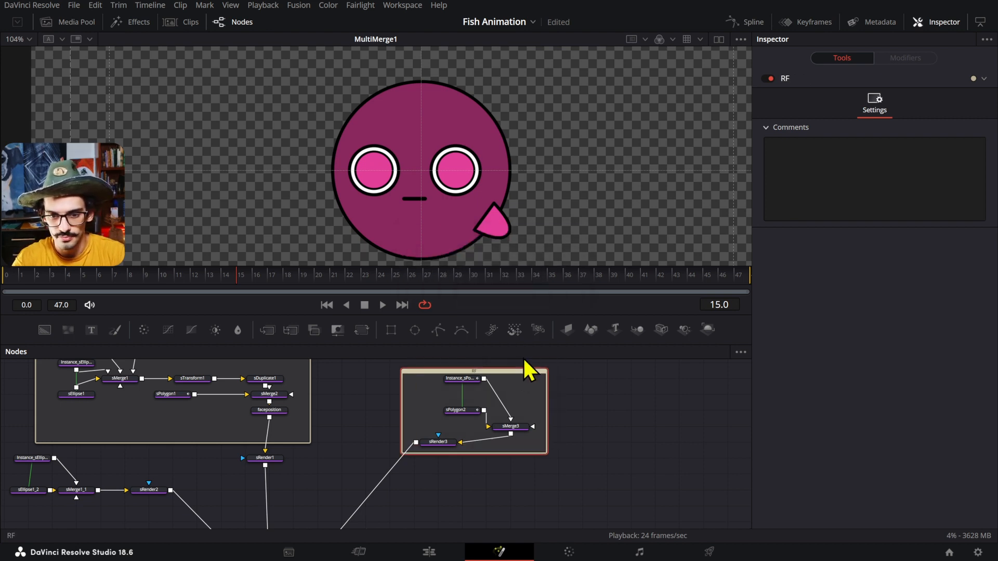
pyautogui.click(478, 371)
pyautogui.scroll(1, 481, 370)
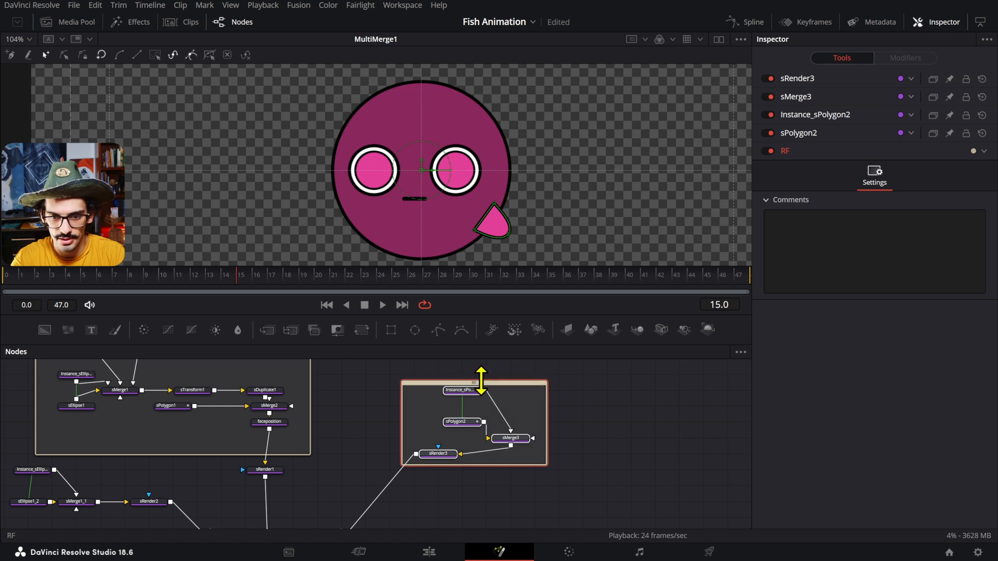
pyautogui.moveTo(481, 370)
pyautogui.mouseDown()
pyautogui.moveTo(499, 390)
pyautogui.moveTo(478, 383)
pyautogui.mouseUp()
# Duplicate sPolygon2, Instance_sPolygon2 and sMerge3 into empty space beside the RF underlay.
pyautogui.scroll(-4, 494, 413)
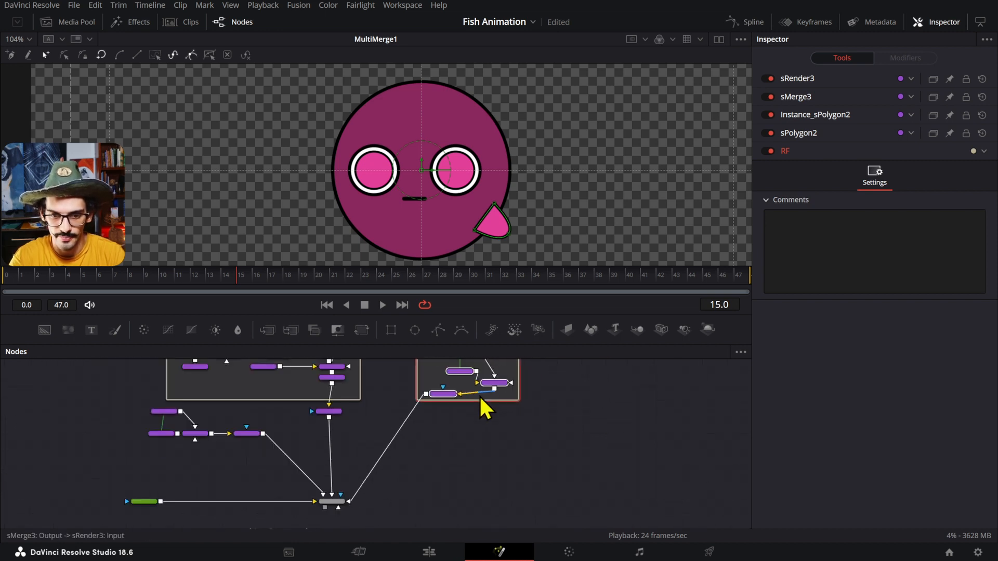
pyautogui.click(453, 430)
pyautogui.moveTo(433, 416); pyautogui.dragTo(391, 393)
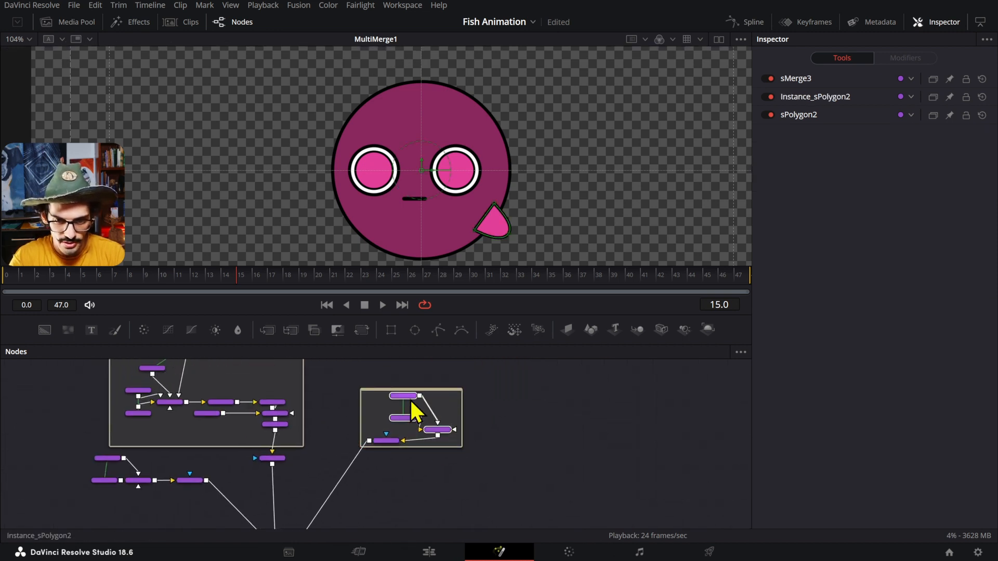
pyautogui.hotkey('ctrl', 'c')
pyautogui.click(498, 470)
pyautogui.hotkey('ctrl', 'v')
pyautogui.moveTo(501, 475); pyautogui.dragTo(532, 438)
pyautogui.click(528, 458)
pyautogui.click(538, 448)
# Add an sRender node, feed it from the duplicated sMerge3_1, and tidy the duplicated fin nodes.
pyautogui.hotkey('shift', 'space')
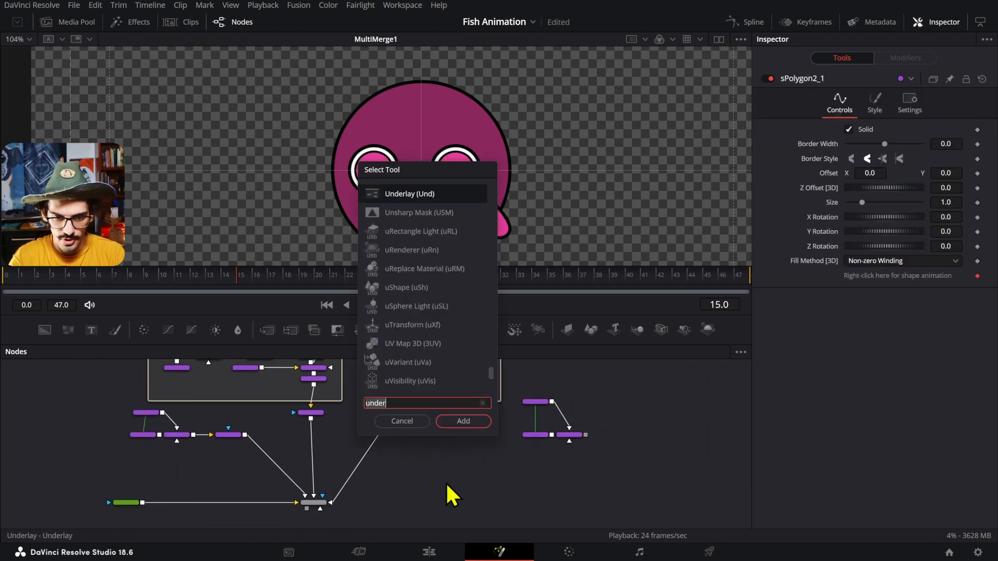
pyautogui.write('srender')
pyautogui.press('Return')
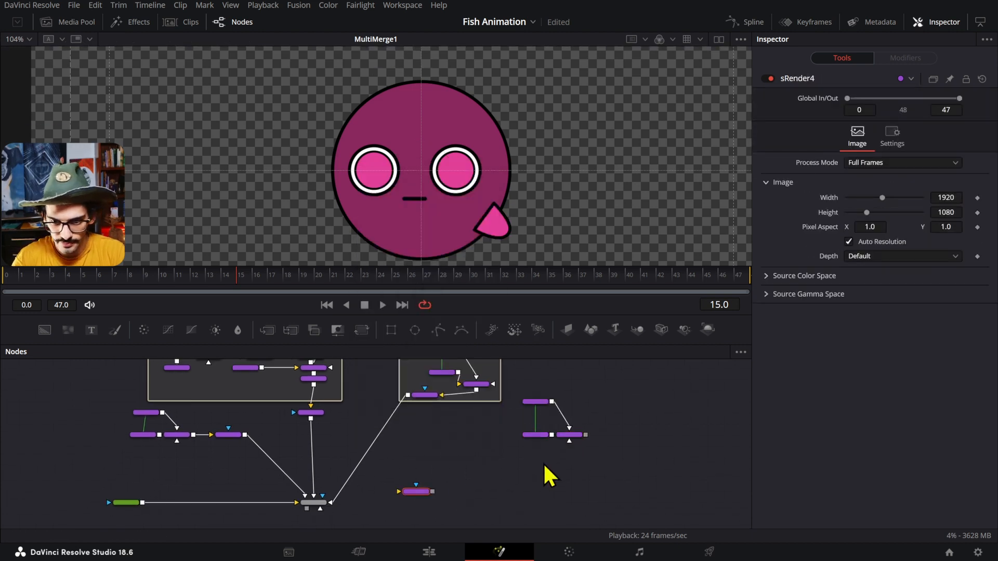
pyautogui.moveTo(586, 434); pyautogui.dragTo(431, 501)
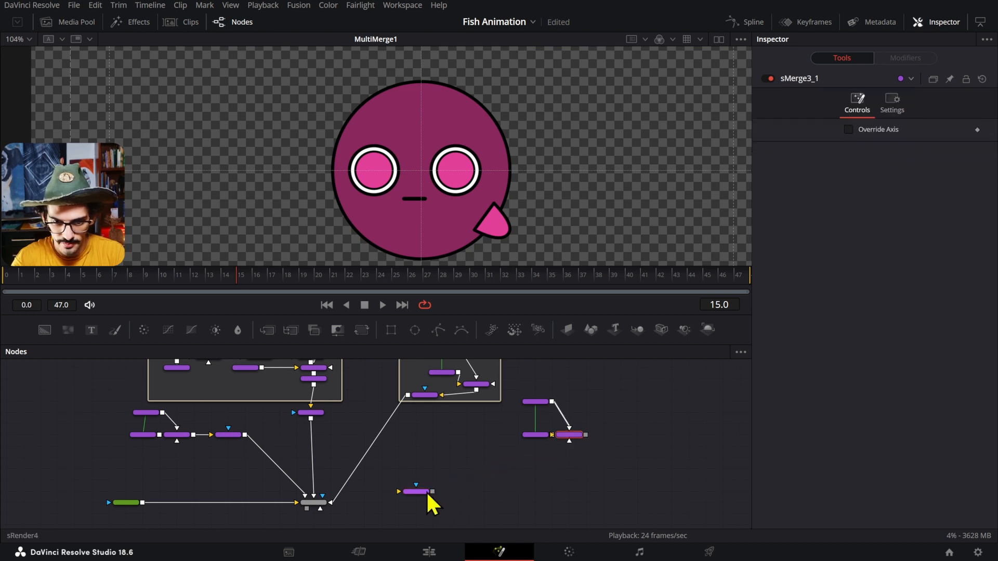
pyautogui.moveTo(585, 436); pyautogui.dragTo(294, 473)
pyautogui.scroll(3, 449, 456)
pyautogui.scroll(-1, 325, 484)
pyautogui.moveTo(581, 458); pyautogui.dragTo(406, 501)
pyautogui.moveTo(308, 509); pyautogui.dragTo(455, 442)
pyautogui.moveTo(387, 508); pyautogui.dragTo(401, 484)
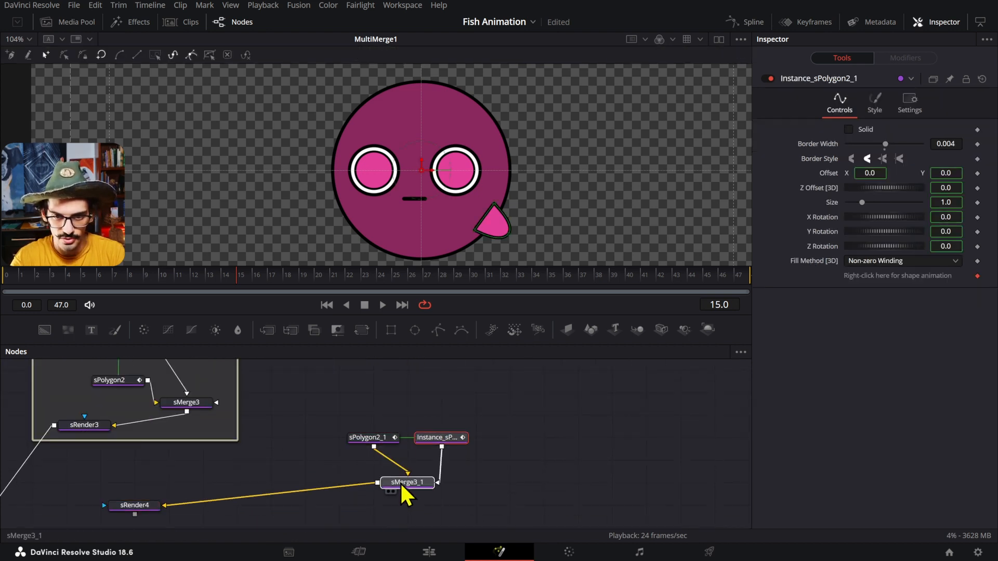
# Mirror the duplicated fin to the body's other side by setting the Y Rotation of sPolygon2_1 to 180.
pyautogui.click(380, 442)
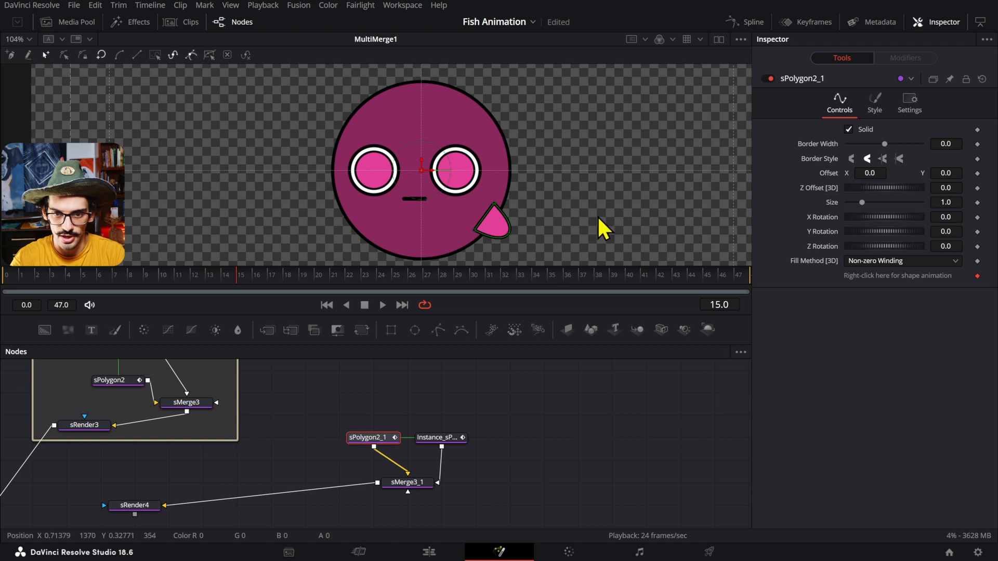
pyautogui.click(946, 230)
pyautogui.write('180')
pyautogui.press('Tab')
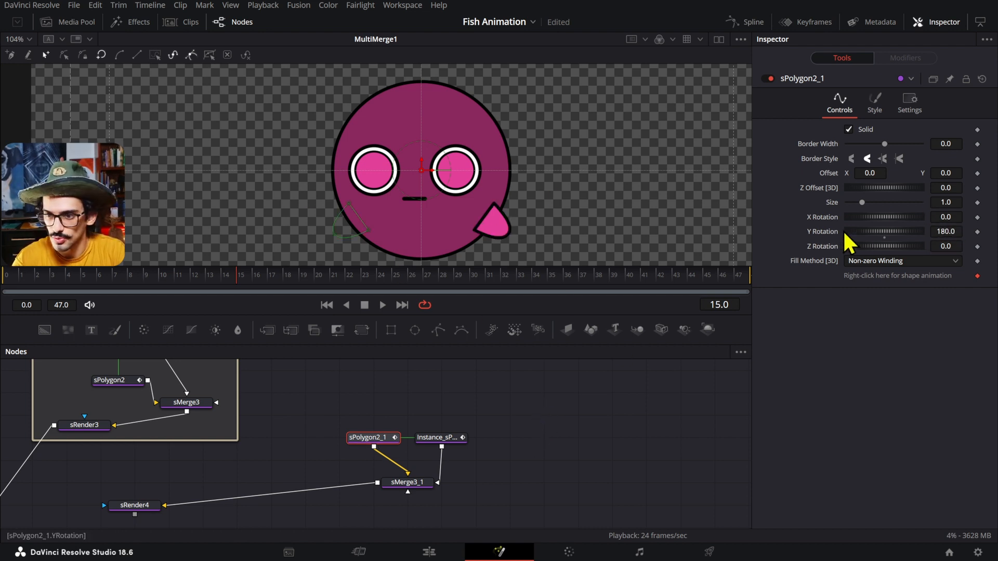
# Connect sRender4 to MultiMerge1 as a new layer and move the render node closer to sMerge3_1.
pyautogui.scroll(-4, 416, 442)
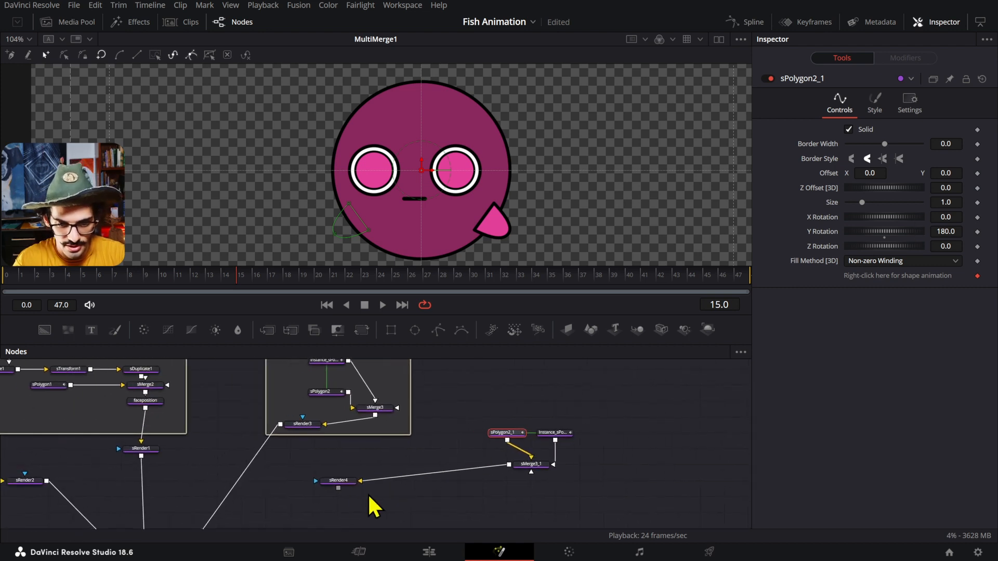
pyautogui.click(339, 484)
pyautogui.moveTo(339, 489); pyautogui.dragTo(166, 507)
pyautogui.moveTo(343, 408); pyautogui.dragTo(416, 408)
pyautogui.click(146, 495)
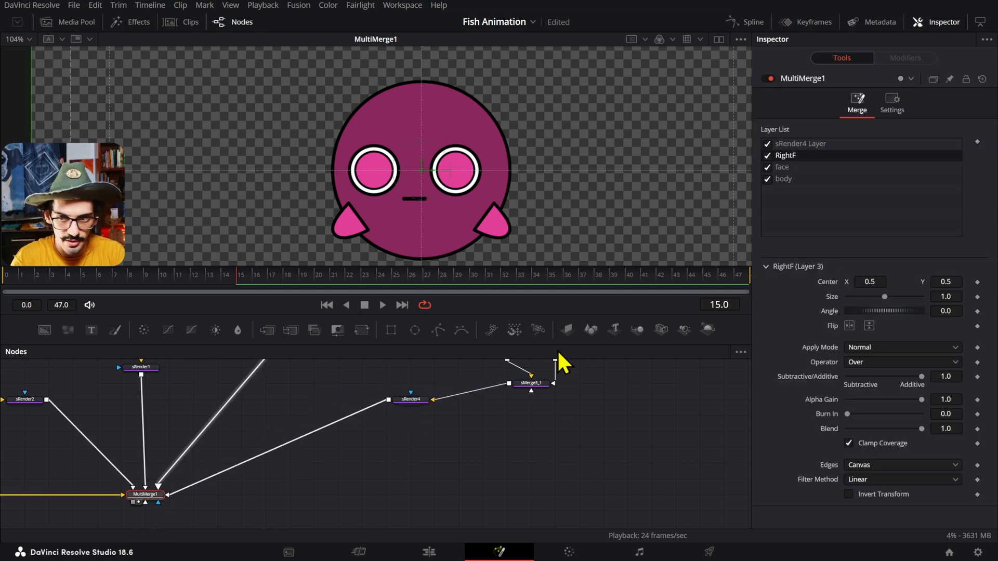
# Rename the sRender4 layer to BTB and move it below the body layer.
pyautogui.doubleClick(818, 144)
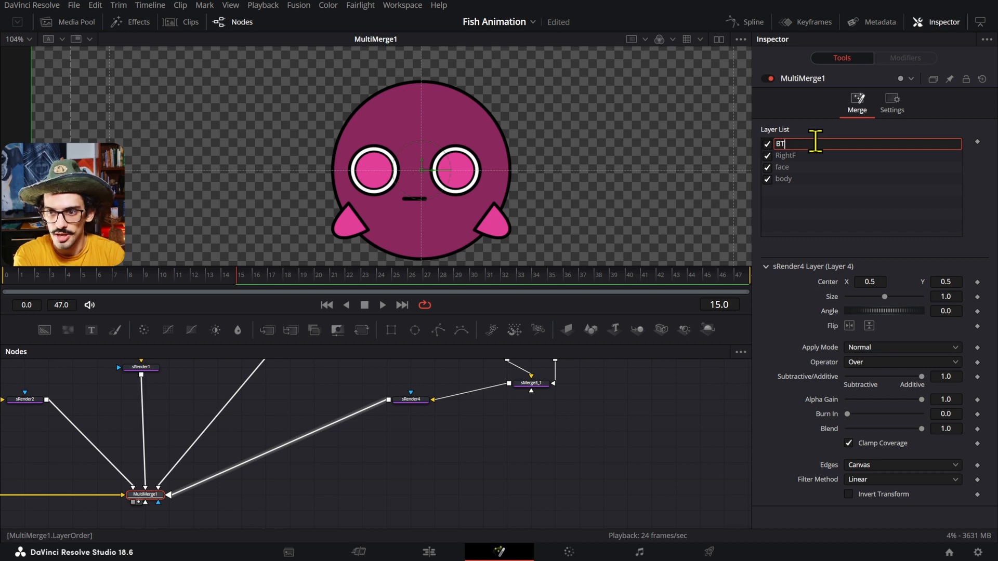
pyautogui.press('Return')
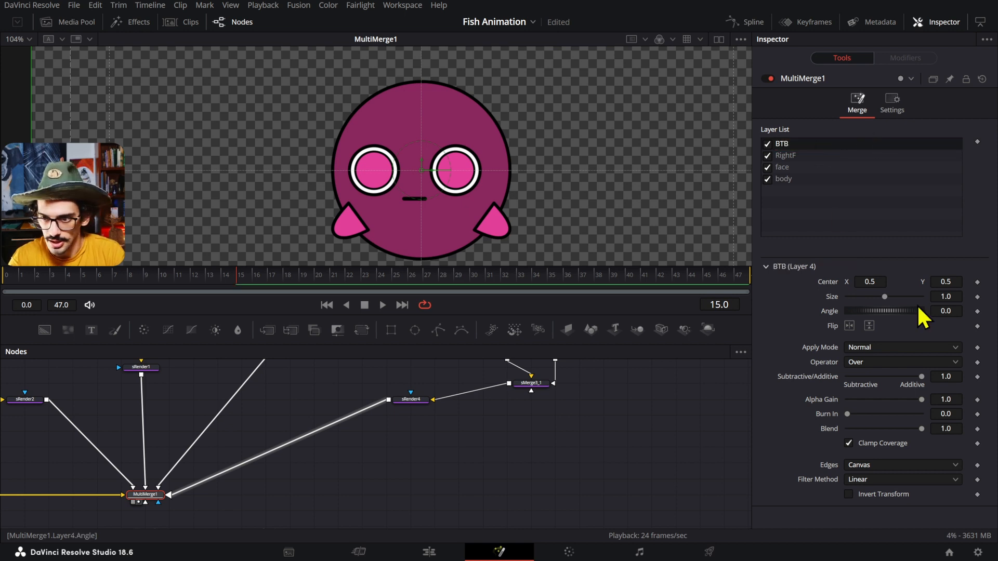
pyautogui.moveTo(812, 145); pyautogui.dragTo(805, 181)
# Rearrange the mirrored fin's nodes and duplicate sPolygon2_1, its instance and sMerge3_1 below them.
pyautogui.moveTo(546, 459); pyautogui.dragTo(493, 519)
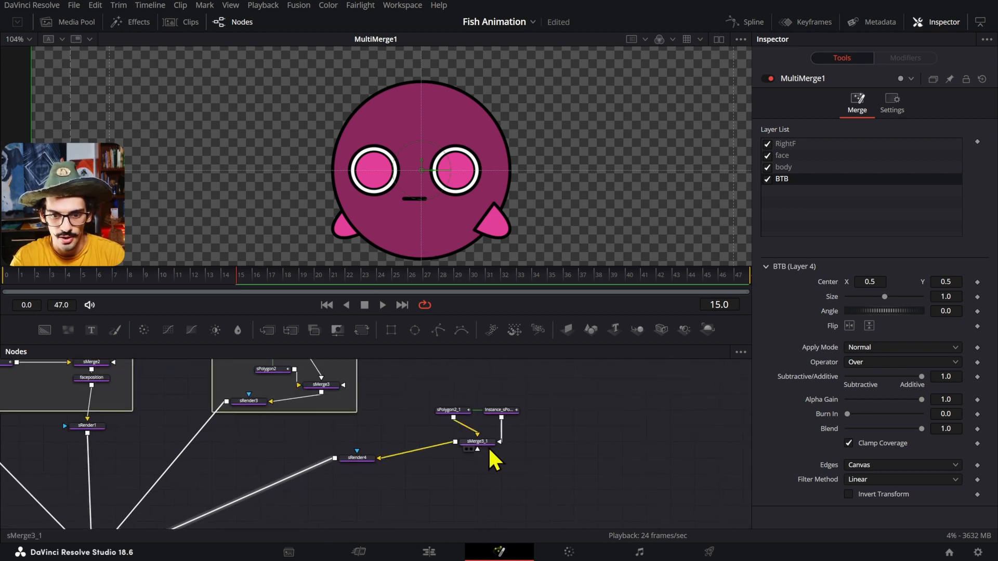
pyautogui.moveTo(543, 391); pyautogui.dragTo(497, 423)
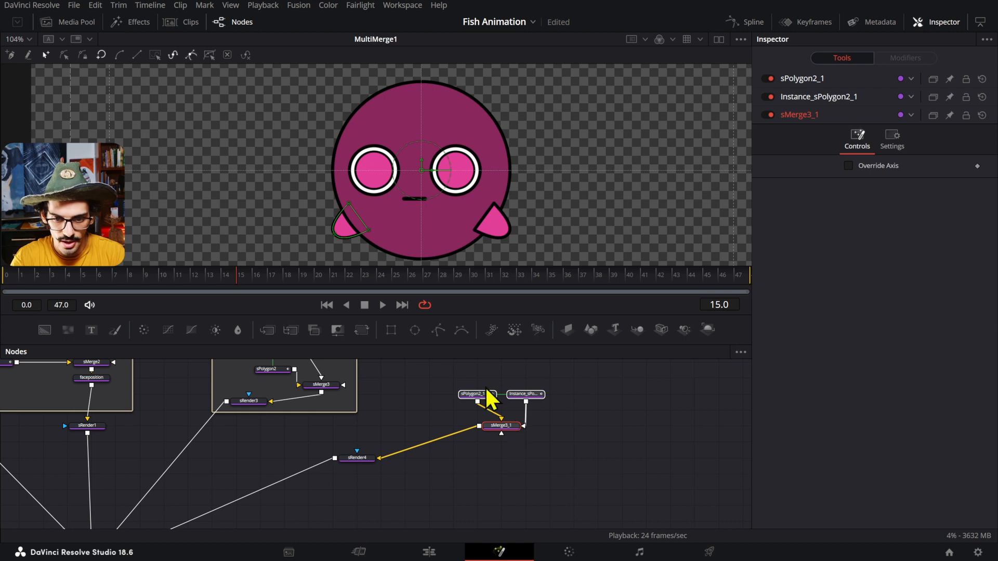
pyautogui.click(454, 379)
pyautogui.moveTo(439, 381); pyautogui.dragTo(526, 396)
pyautogui.hotkey('ctrl', 'c')
pyautogui.click(507, 411)
pyautogui.hotkey('ctrl', 'v')
# Connect the output of the duplicated sMerge3_1_1 to sMerge3_1 and select sPolygon2_1_1 for editing.
pyautogui.moveTo(539, 442); pyautogui.dragTo(514, 426)
pyautogui.click(550, 436)
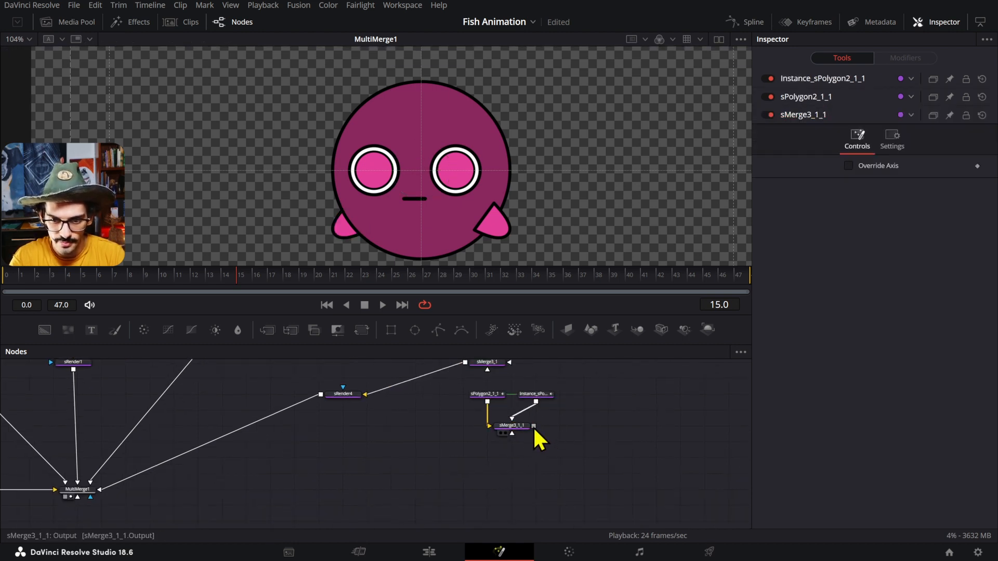
pyautogui.moveTo(382, 425); pyautogui.dragTo(416, 419)
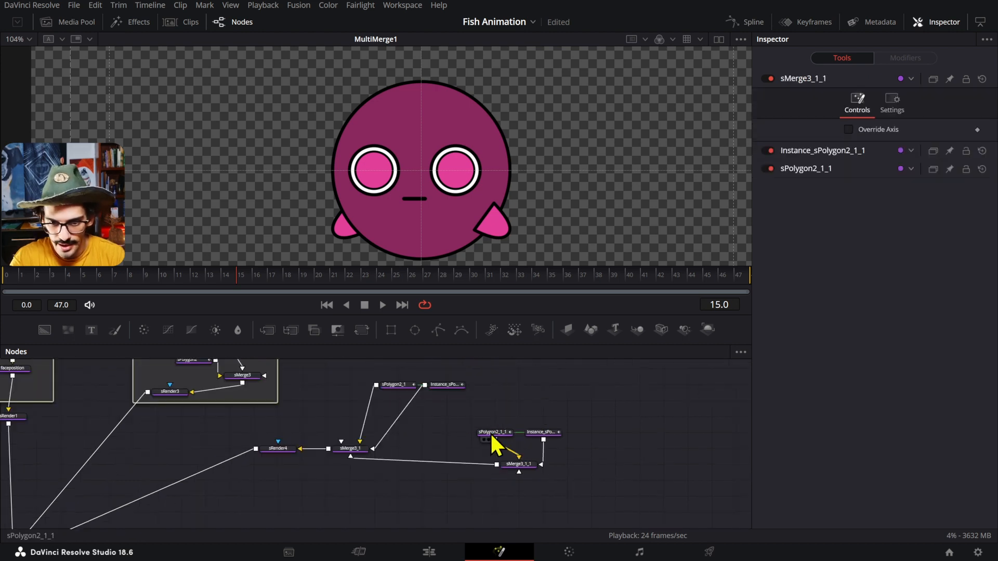
pyautogui.click(492, 433)
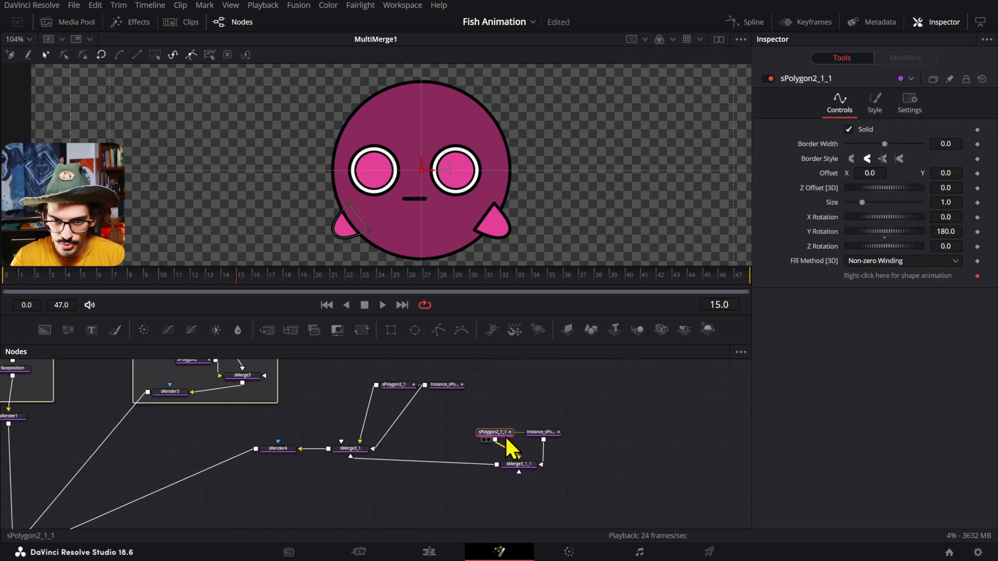
# Reset the Y Rotation of sPolygon2_1_1 to 0.0 and move the whole fin shape onto the top edge of the body.
pyautogui.moveTo(507, 441); pyautogui.dragTo(519, 457)
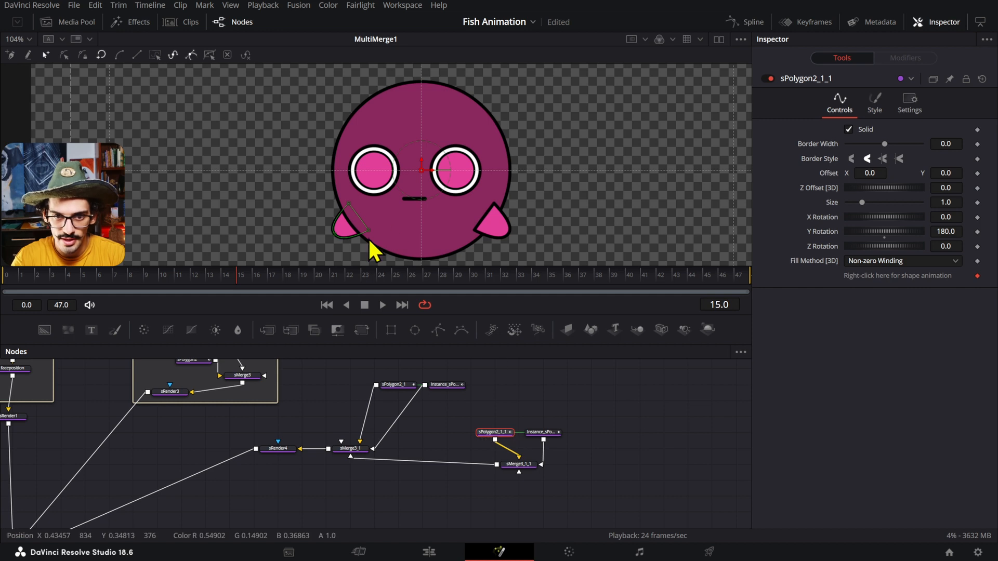
pyautogui.doubleClick(818, 234)
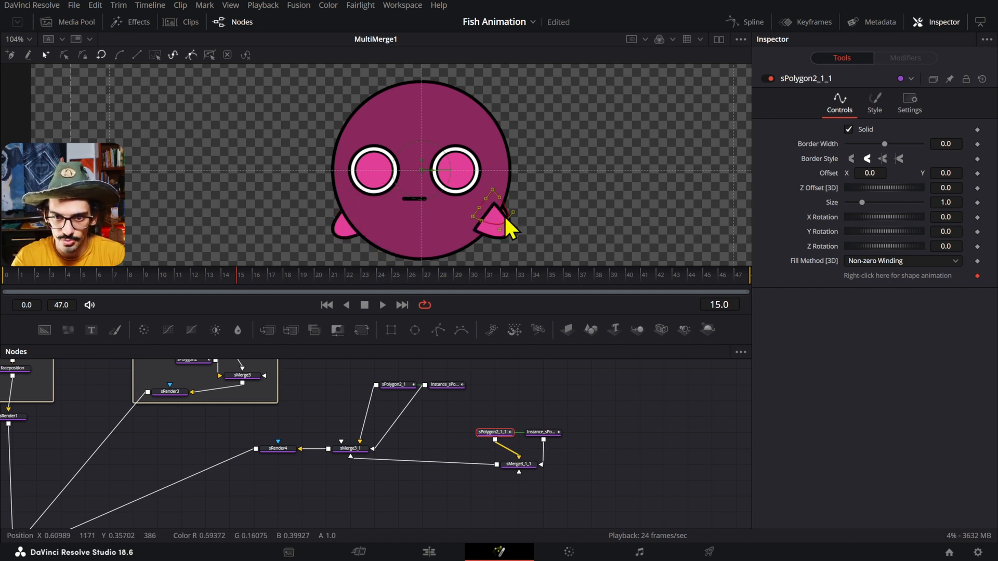
pyautogui.scroll(3, 455, 82)
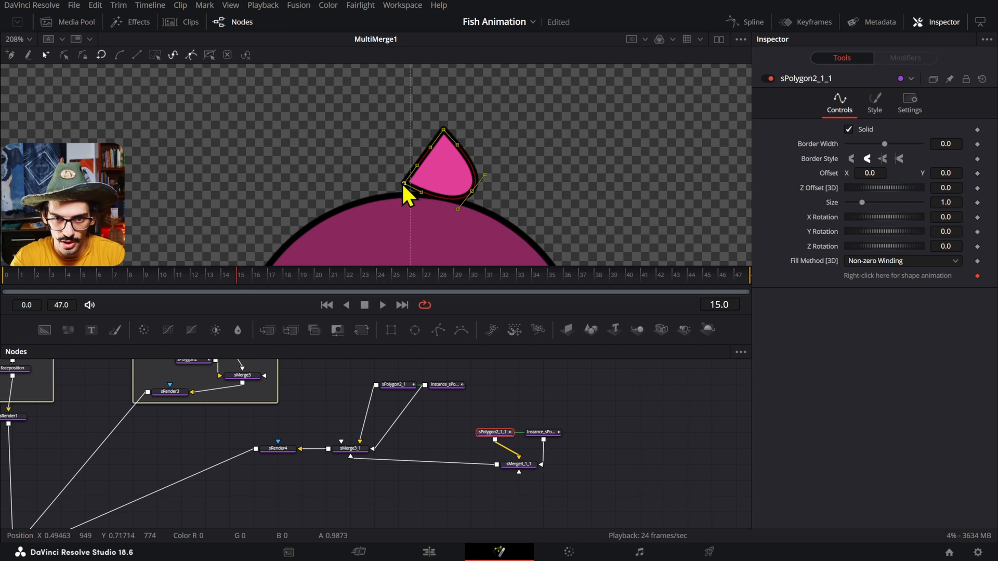
pyautogui.moveTo(404, 188); pyautogui.dragTo(441, 208)
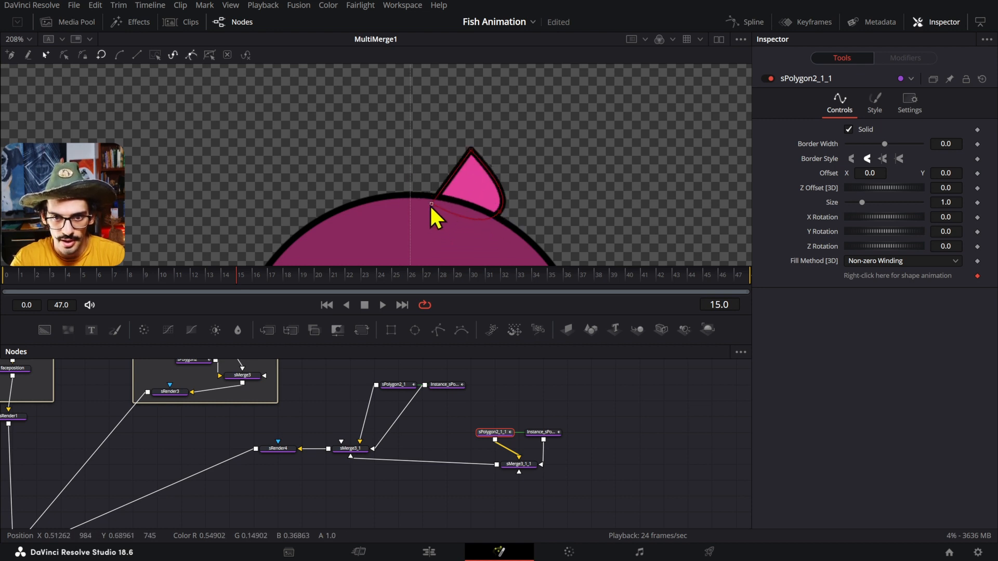
# Reshape sPolygon2_1_1 into an upright top fin with a smoothed, raised tip and its base points tucked into the body.
pyautogui.moveTo(472, 151); pyautogui.dragTo(411, 203)
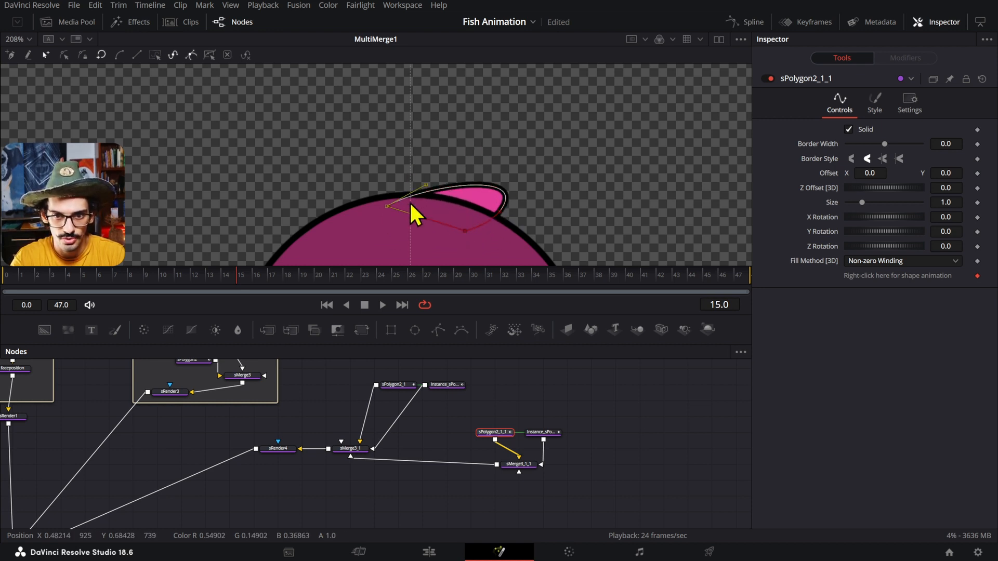
pyautogui.moveTo(506, 213); pyautogui.dragTo(499, 180)
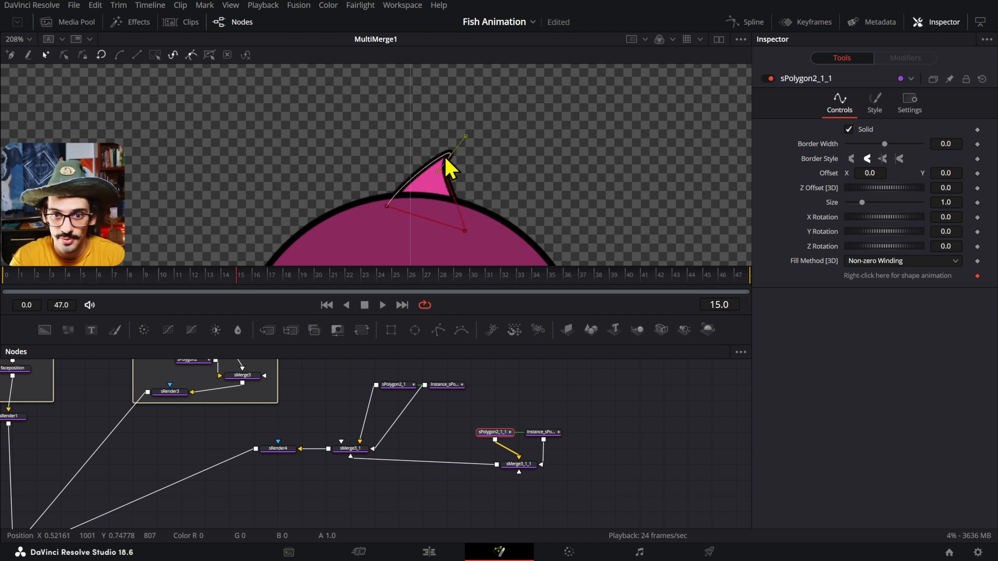
pyautogui.hotkey('shift', 's')
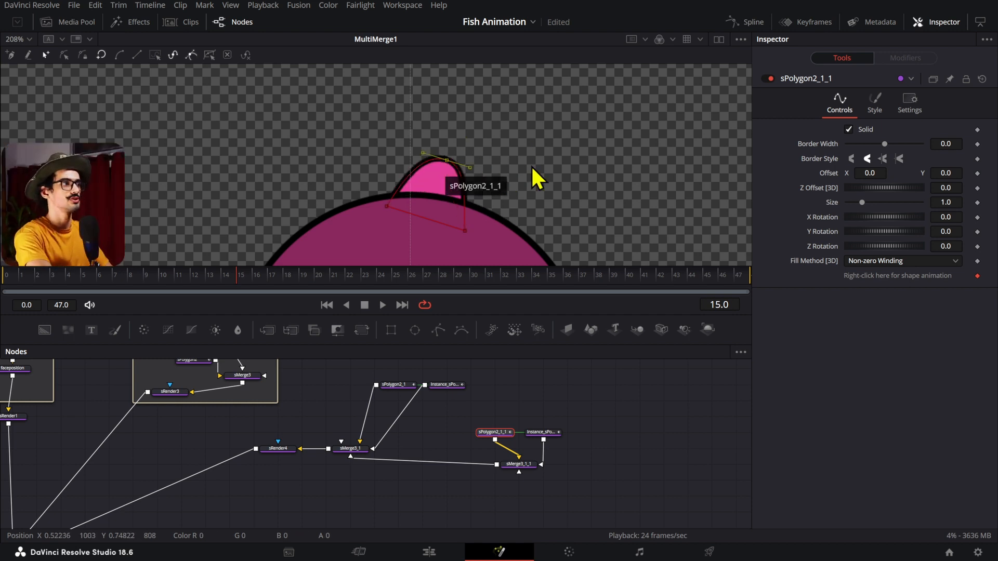
pyautogui.moveTo(447, 158); pyautogui.dragTo(450, 142)
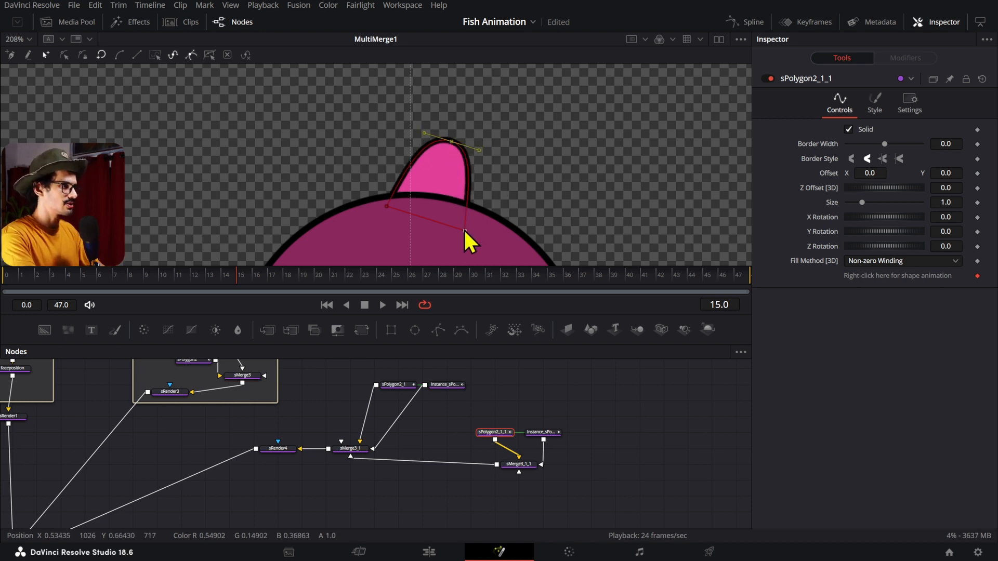
pyautogui.moveTo(464, 231); pyautogui.dragTo(461, 198)
pyautogui.moveTo(451, 142)
pyautogui.mouseDown()
pyautogui.moveTo(462, 138)
pyautogui.moveTo(447, 133)
pyautogui.mouseUp()
pyautogui.scroll(-4, 475, 162)
pyautogui.scroll(3, 511, 190)
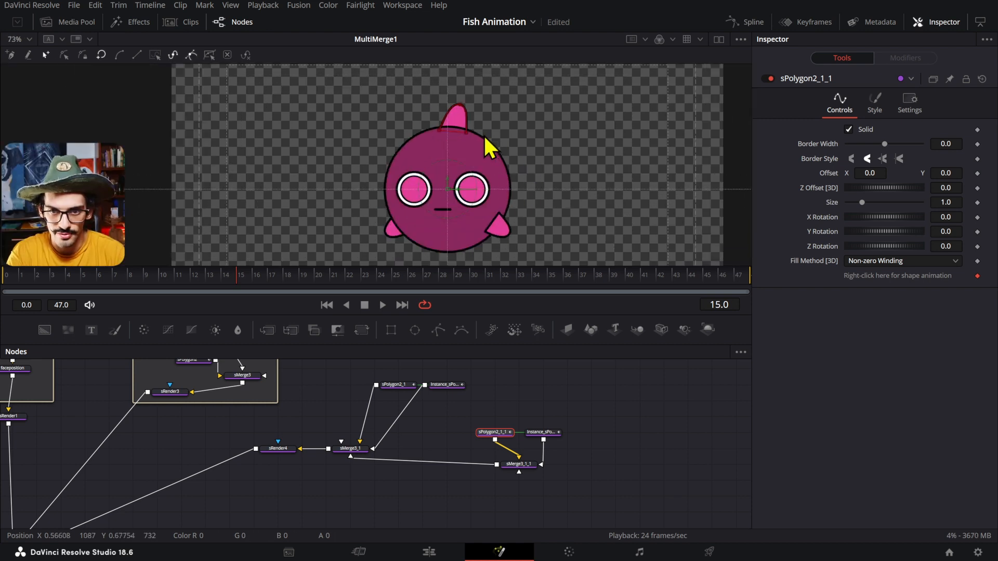
# Add an Underlay node and fit it around sPolygon2_1 and its instance.
pyautogui.click(434, 442)
pyautogui.hotkey('shift', 'space')
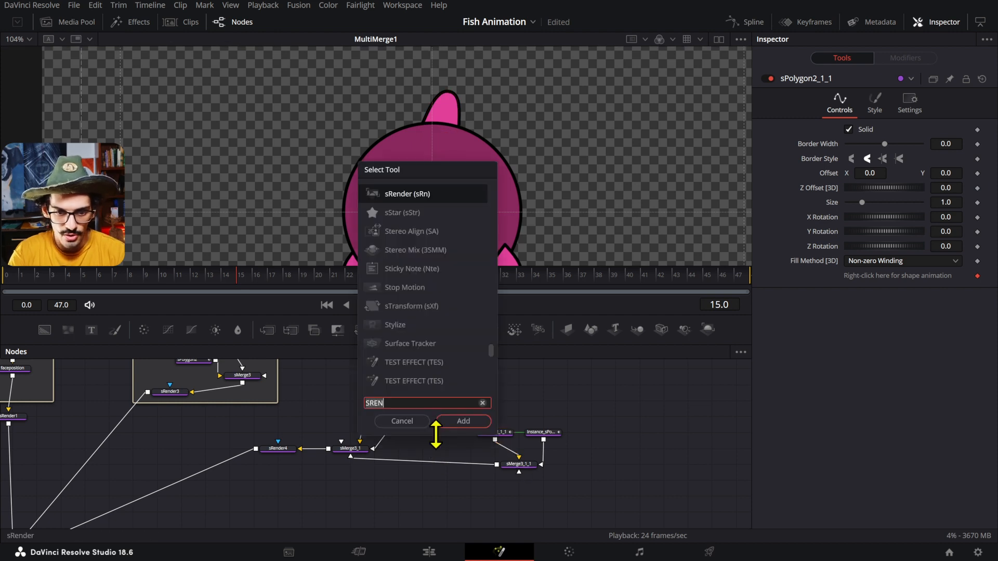
pyautogui.write('uinde')
pyautogui.hotkey('ctrl', 'a')
pyautogui.write('und')
pyautogui.press('Return')
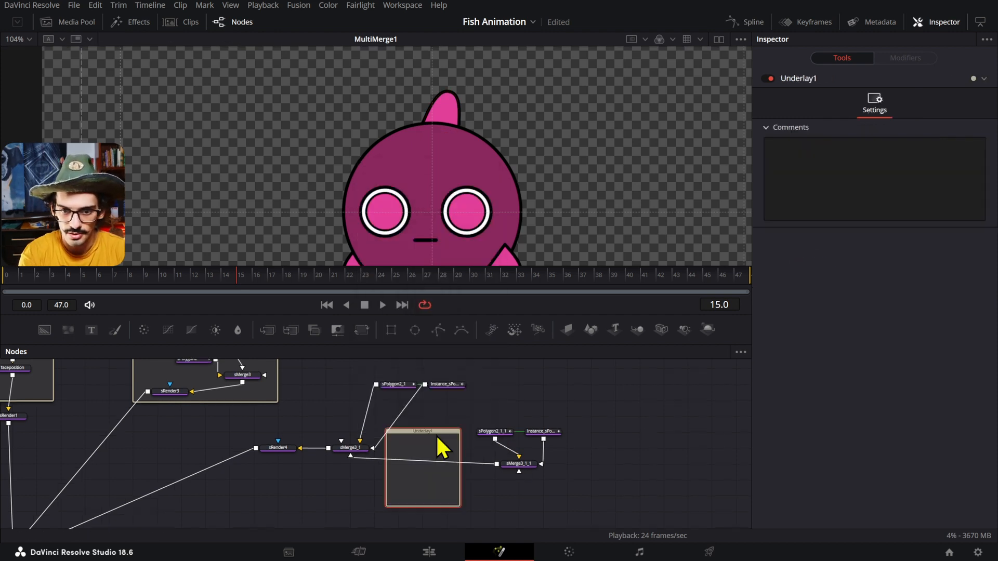
pyautogui.moveTo(425, 438); pyautogui.dragTo(467, 425)
pyautogui.scroll(3, 448, 421)
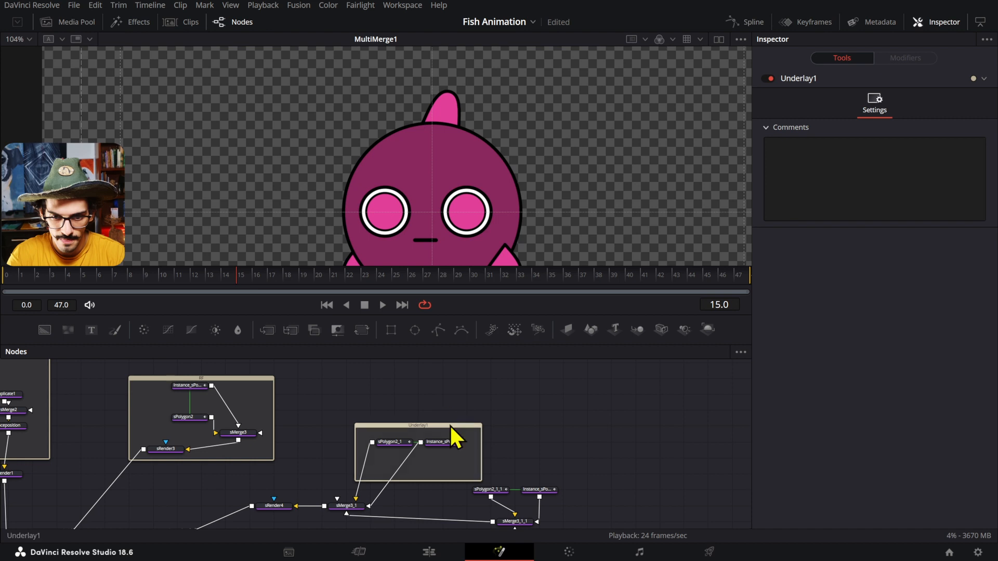
# Rename the new underlay LF and move it upward together with its two polygon nodes.
pyautogui.doubleClick(451, 426)
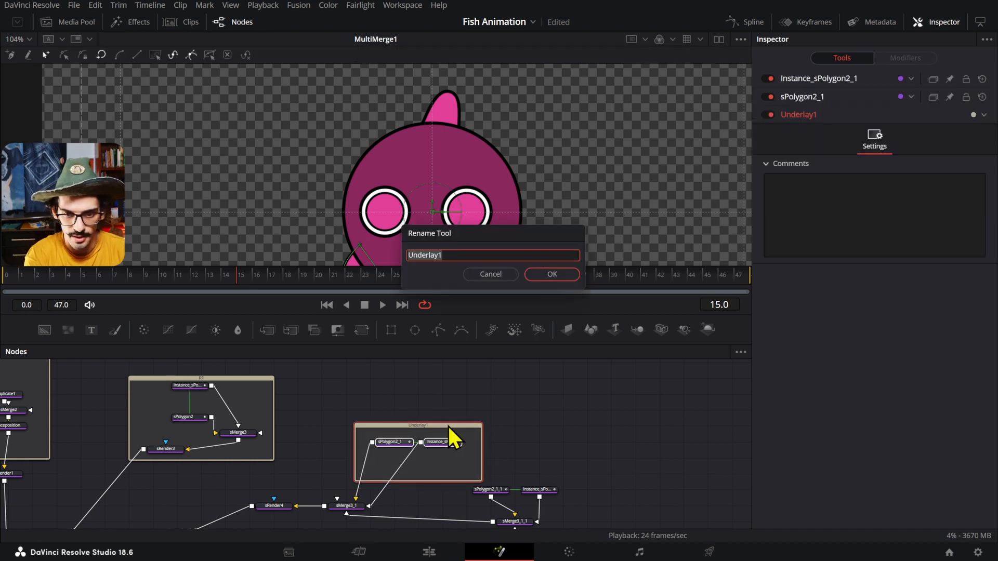
pyautogui.press('Return')
pyautogui.press('Escape')
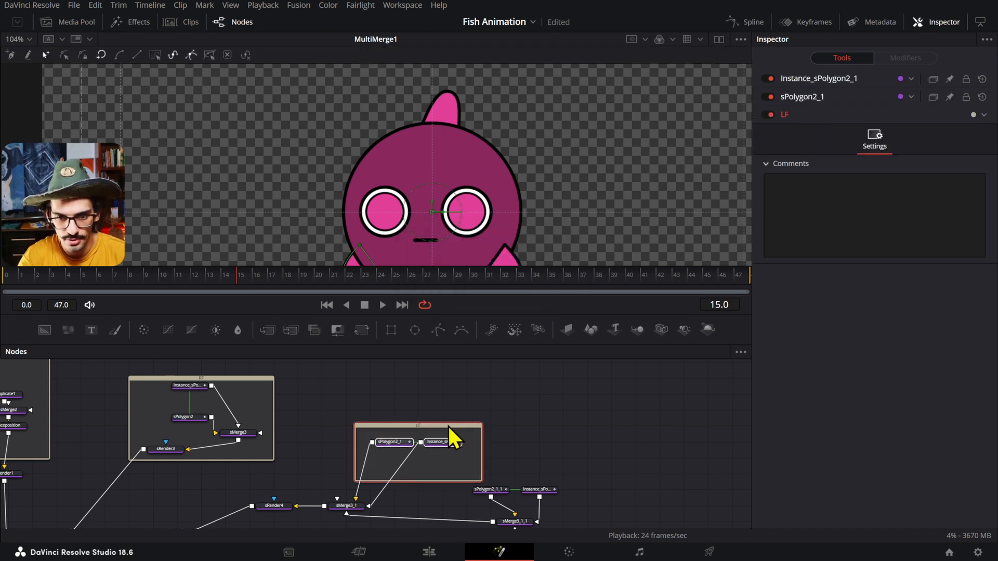
pyautogui.moveTo(442, 426); pyautogui.dragTo(451, 370)
# Add another Underlay node and fit it around sPolygon2_1_1, its instance and sMerge3_1_1.
pyautogui.scroll(-4, 565, 401)
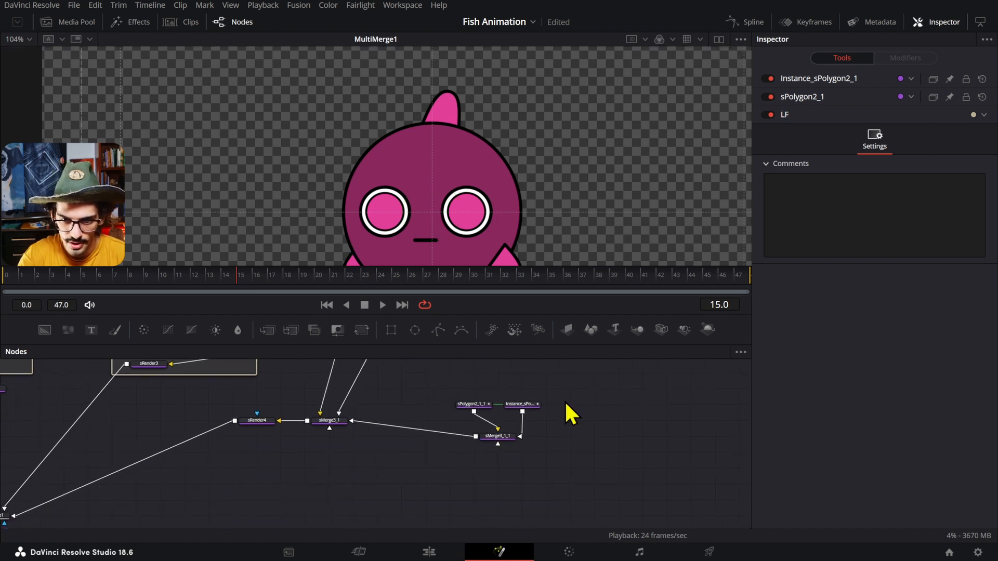
pyautogui.hotkey('shift', 'space')
pyautogui.write('UNDER')
pyautogui.press('Return')
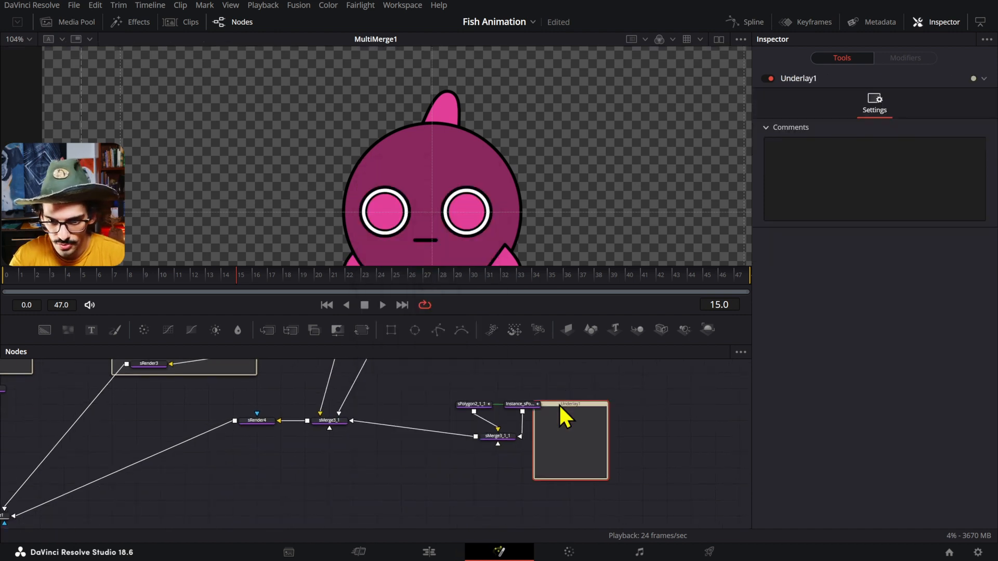
pyautogui.moveTo(560, 404); pyautogui.dragTo(464, 387)
pyautogui.moveTo(517, 432); pyautogui.dragTo(564, 414)
# Rename the underlay around the top fin nodes tf and reposition the group beside sMerge3_1.
pyautogui.press('F2')
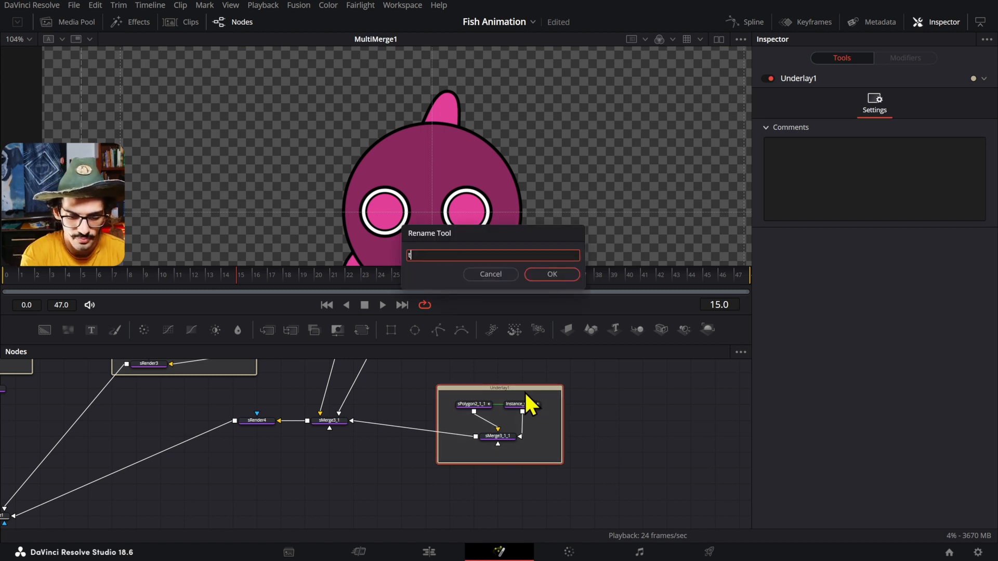
pyautogui.write('tf')
pyautogui.press('Return')
pyautogui.moveTo(515, 395); pyautogui.dragTo(487, 391)
pyautogui.click(451, 439)
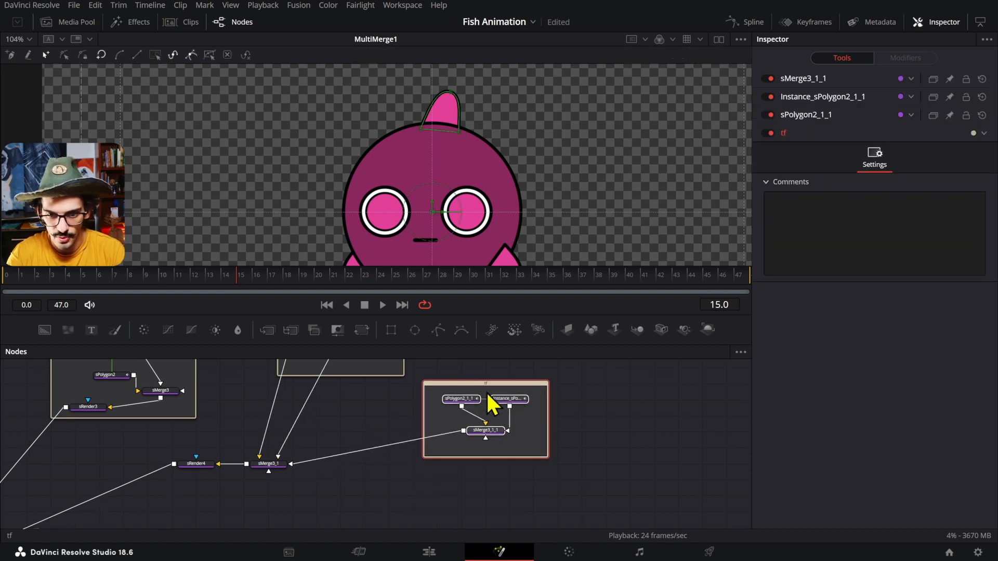
# Paste a copy of the tf group below the original and rename its underlay TAIL.
pyautogui.scroll(-3, 484, 408)
pyautogui.click(484, 429)
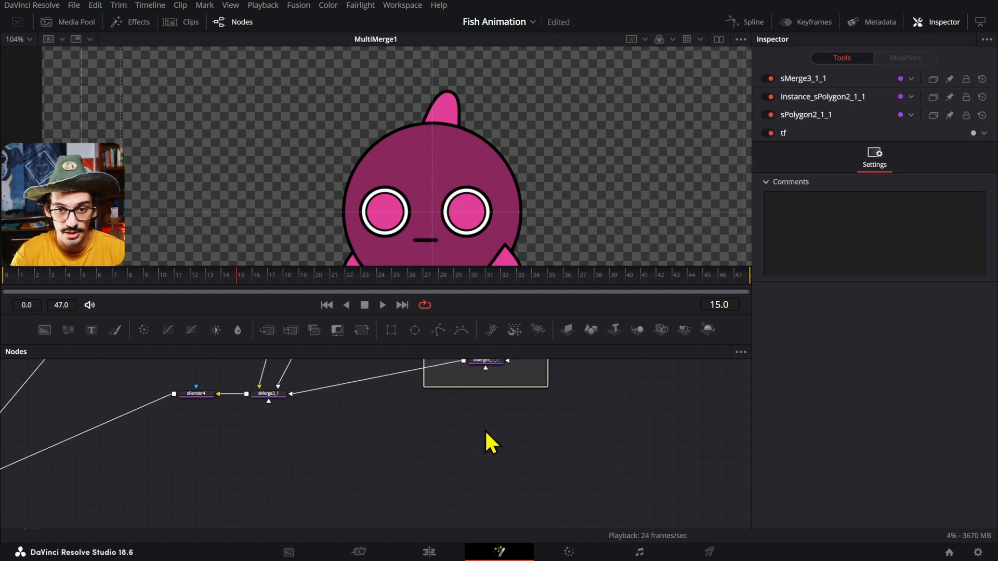
pyautogui.hotkey('ctrl', 'v')
pyautogui.press('F2')
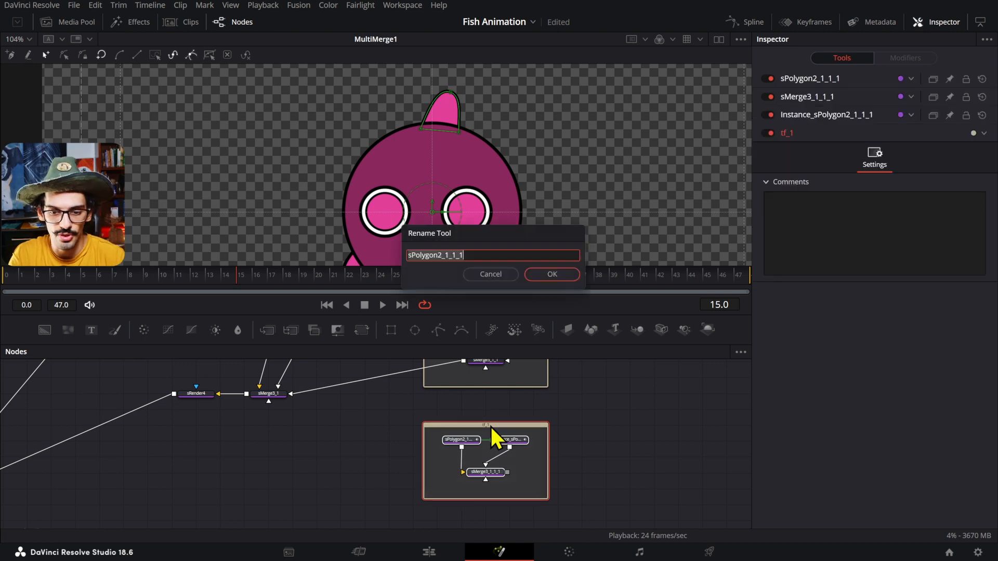
pyautogui.press('Return')
pyautogui.press('Return')
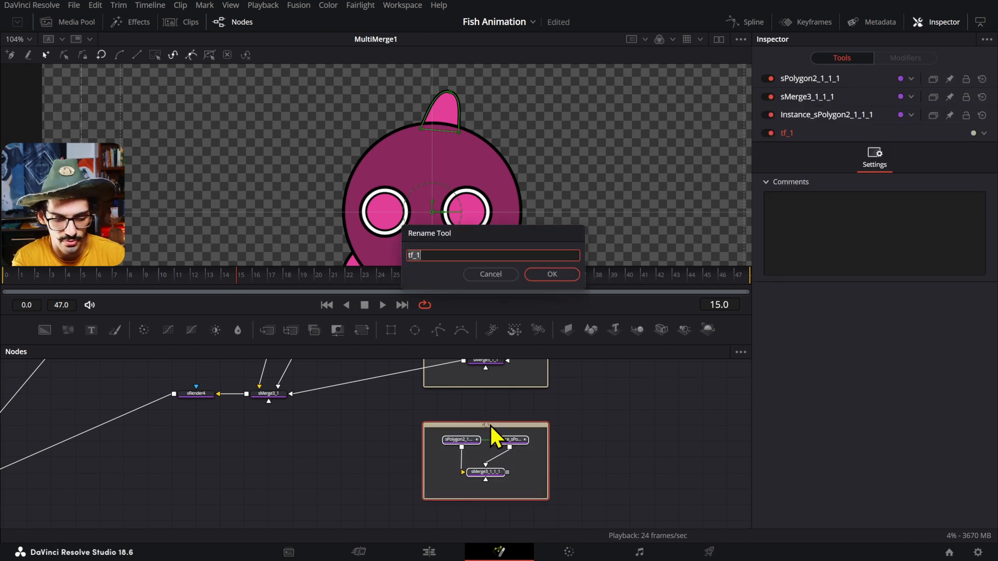
pyautogui.write('TAIL')
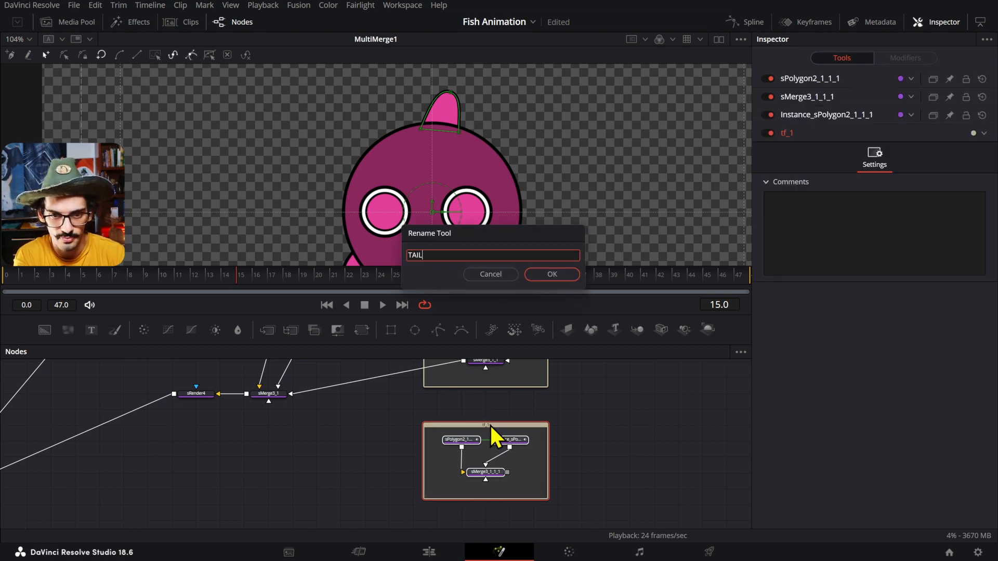
pyautogui.press('Return')
# Connect the output of sMerge3_1_1_1 in the TAIL group to sMerge3_1 and select sPolygon2_1_1_1 for editing.
pyautogui.click(507, 488)
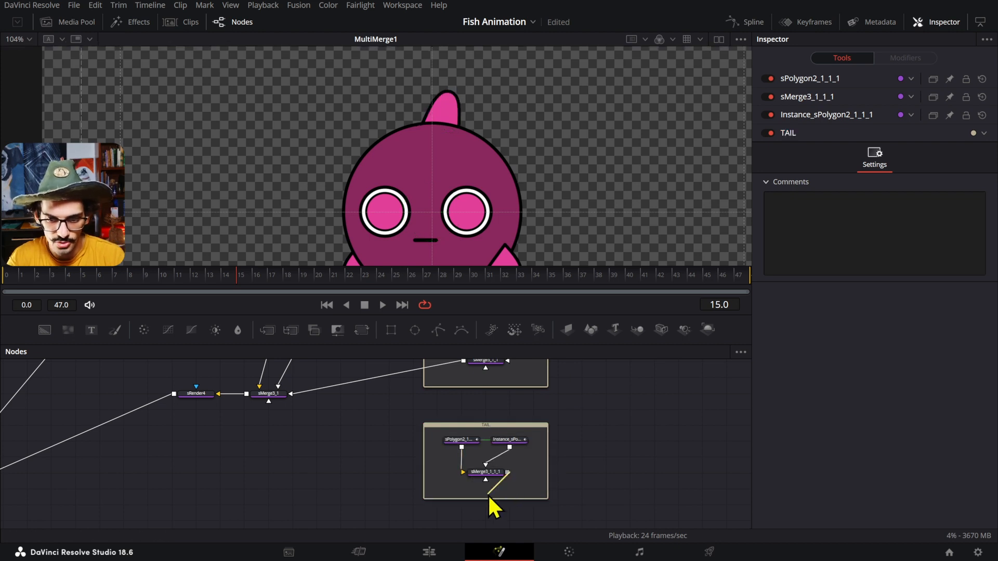
pyautogui.moveTo(507, 472); pyautogui.dragTo(273, 397)
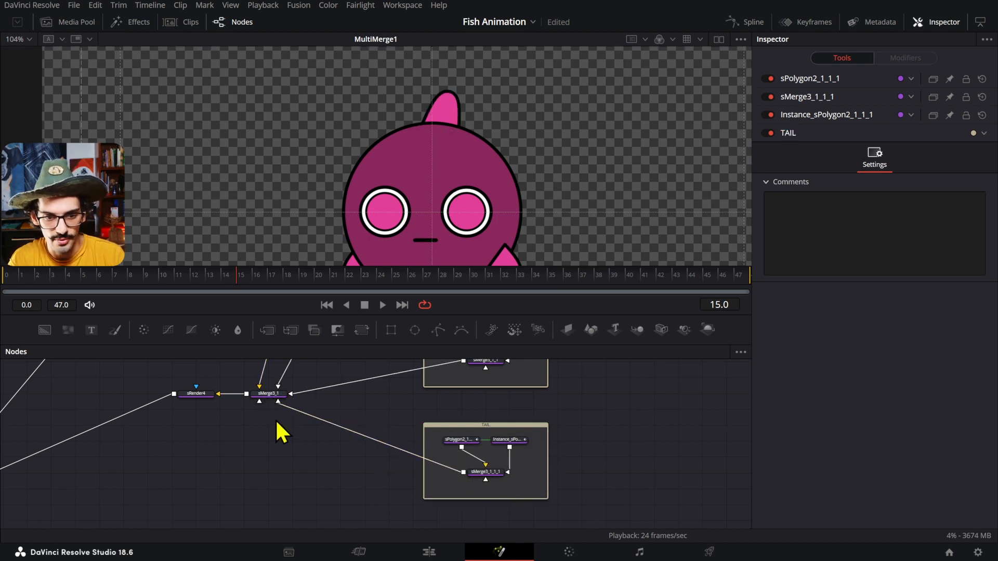
pyautogui.click(464, 442)
pyautogui.click(466, 448)
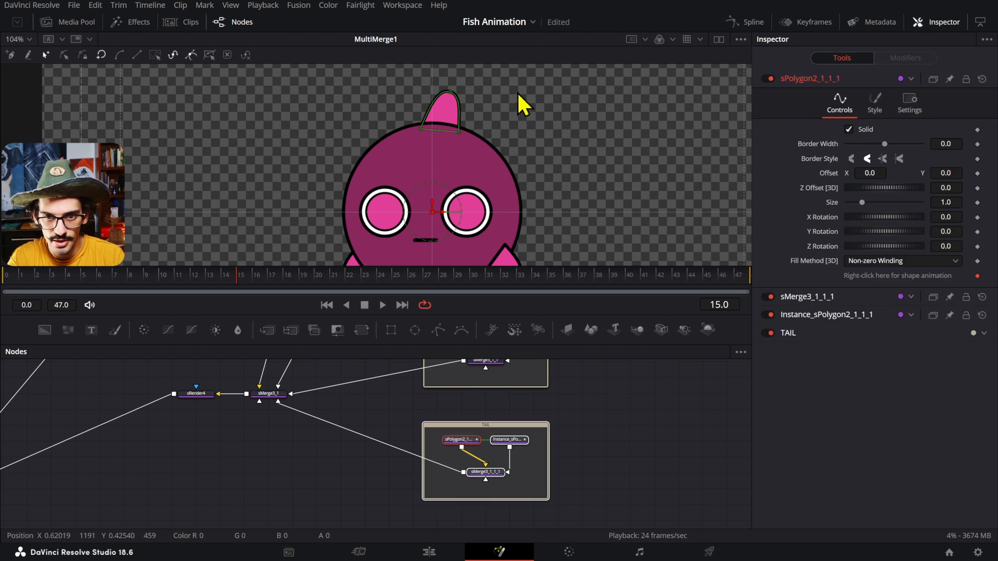
# Move the copied fin to the right side of the body and reshape its points into a tail with an inward-curved rear edge.
pyautogui.moveTo(459, 134); pyautogui.dragTo(535, 218)
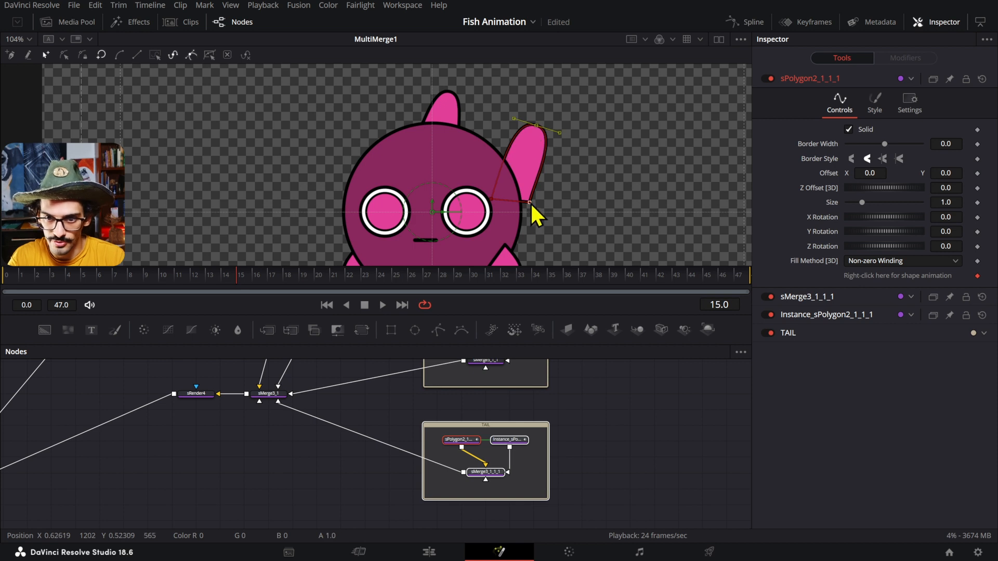
pyautogui.moveTo(530, 201); pyautogui.dragTo(536, 244)
pyautogui.moveTo(552, 183); pyautogui.dragTo(531, 198)
pyautogui.moveTo(538, 127); pyautogui.dragTo(533, 149)
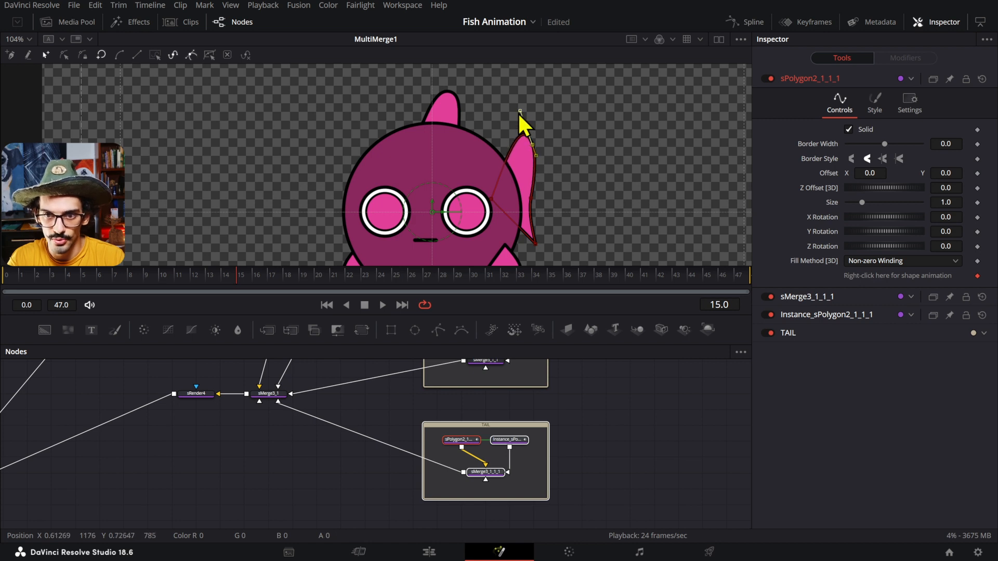
pyautogui.moveTo(518, 111); pyautogui.dragTo(524, 130)
pyautogui.moveTo(490, 209); pyautogui.dragTo(526, 190)
# Smooth the tail's lower tip, soften the notch in its rear edge and pull the upper tip outward.
pyautogui.click(536, 244)
pyautogui.hotkey('shift', 's')
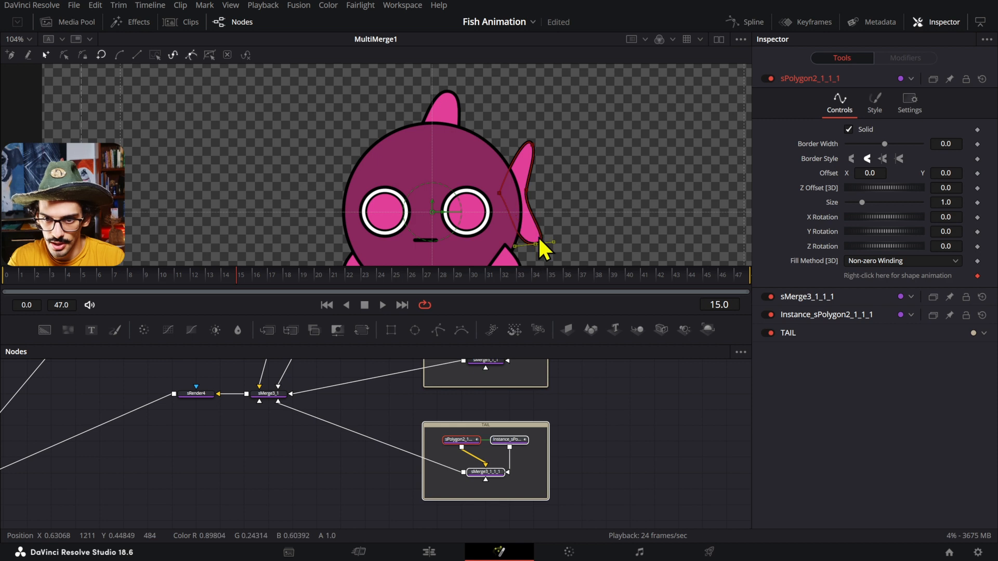
pyautogui.moveTo(535, 244); pyautogui.dragTo(536, 240)
pyautogui.moveTo(526, 190); pyautogui.dragTo(532, 192)
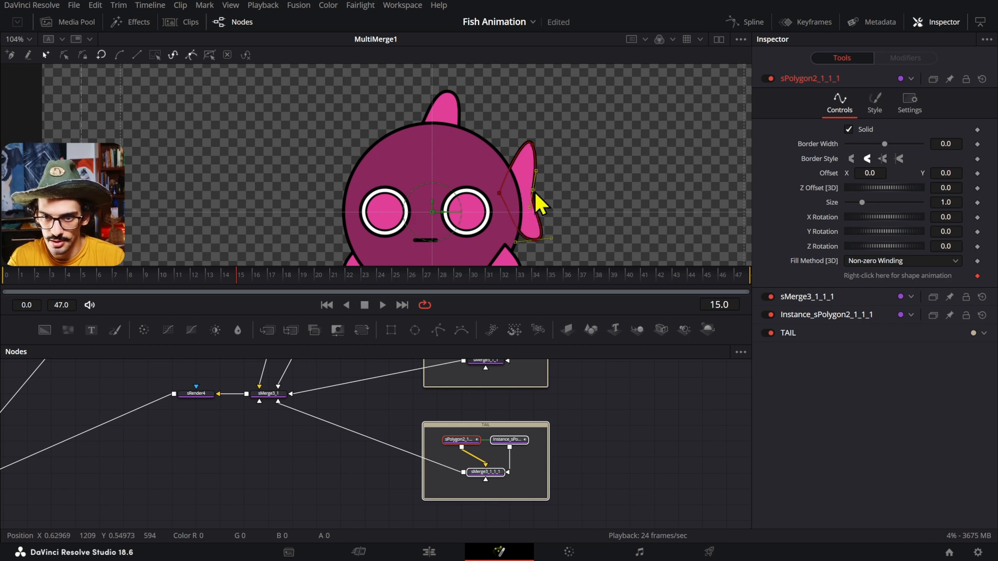
pyautogui.moveTo(529, 144); pyautogui.dragTo(543, 149)
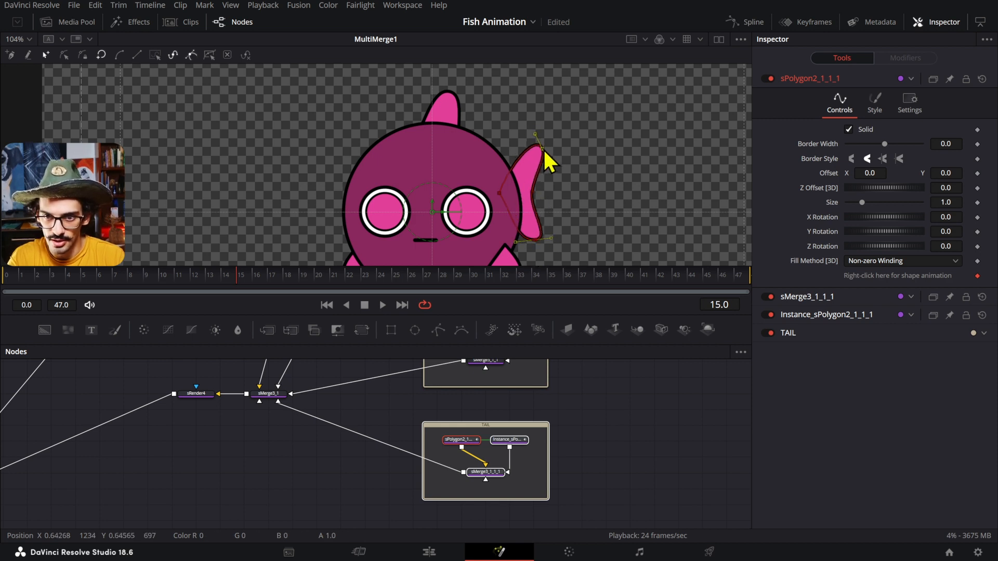
# Select all the tail's points and shift the whole tail slightly outward and down beside the body.
pyautogui.scroll(1, 556, 246)
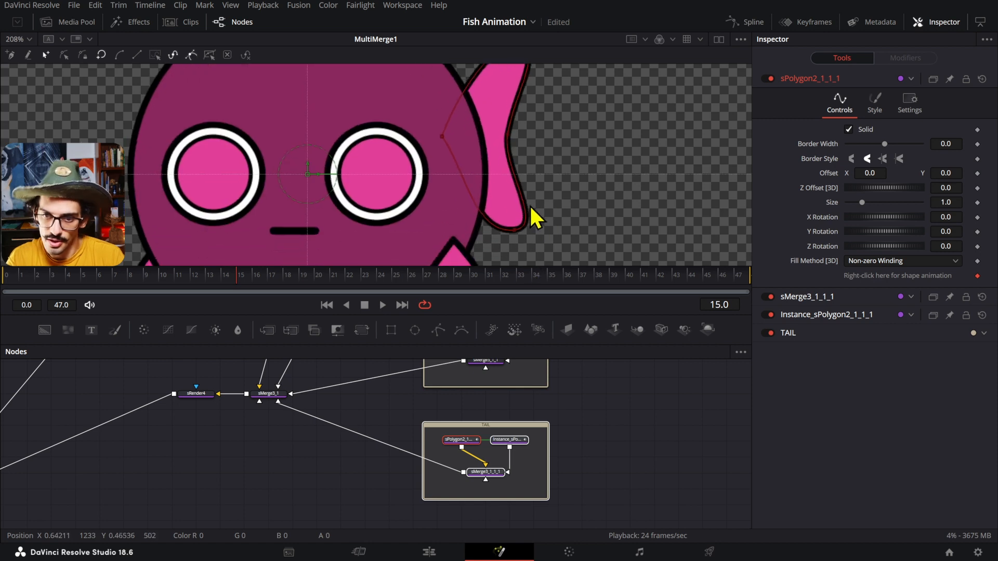
pyautogui.scroll(-3, 492, 195)
pyautogui.moveTo(435, 93); pyautogui.dragTo(557, 194)
pyautogui.scroll(2, 489, 182)
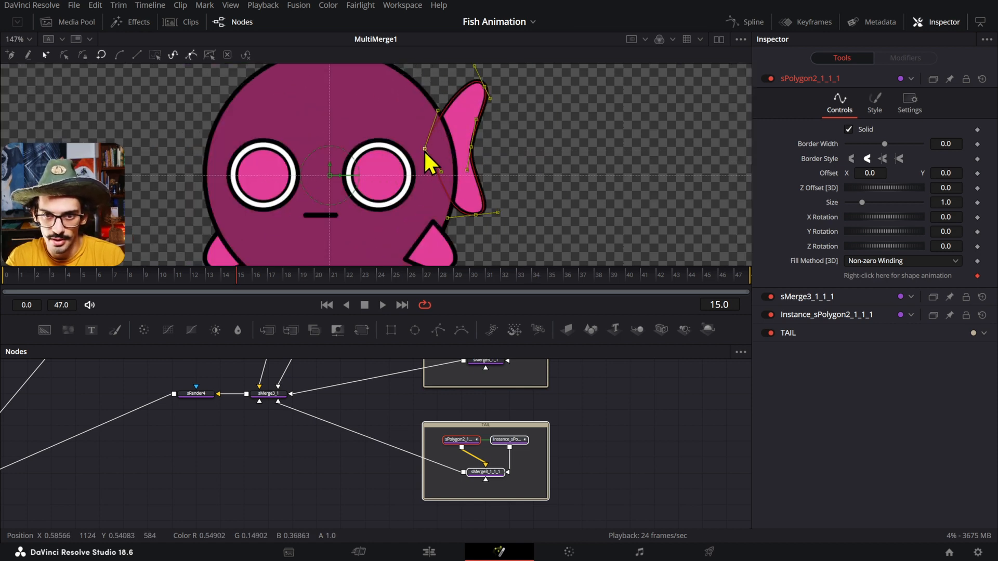
pyautogui.moveTo(423, 150); pyautogui.dragTo(436, 167)
pyautogui.scroll(-2, 433, 166)
pyautogui.scroll(2, 435, 169)
pyautogui.scroll(-3, 435, 167)
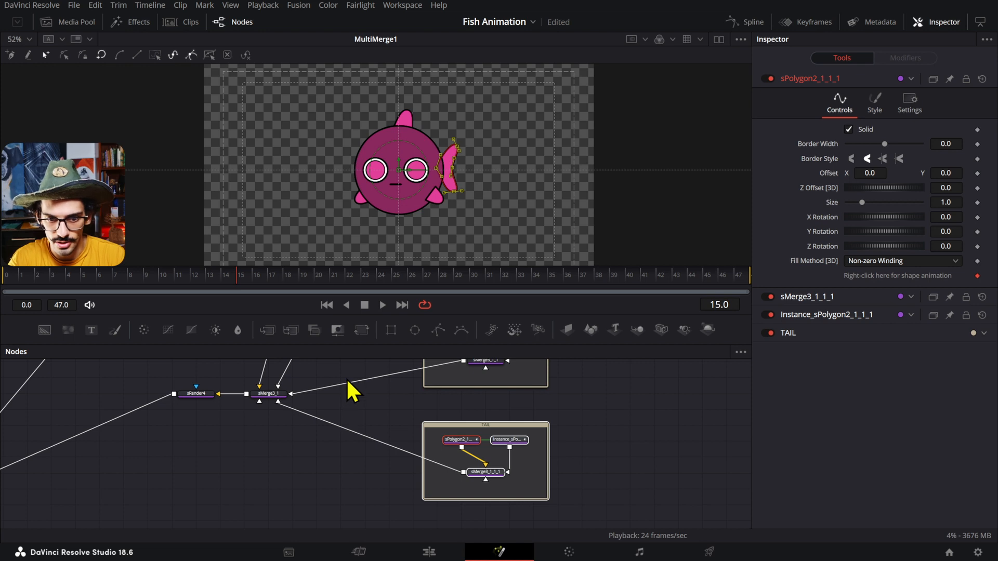
# Pull the upper tip of the sPolygon2_1_1_1 tail shape higher.
pyautogui.click(346, 382)
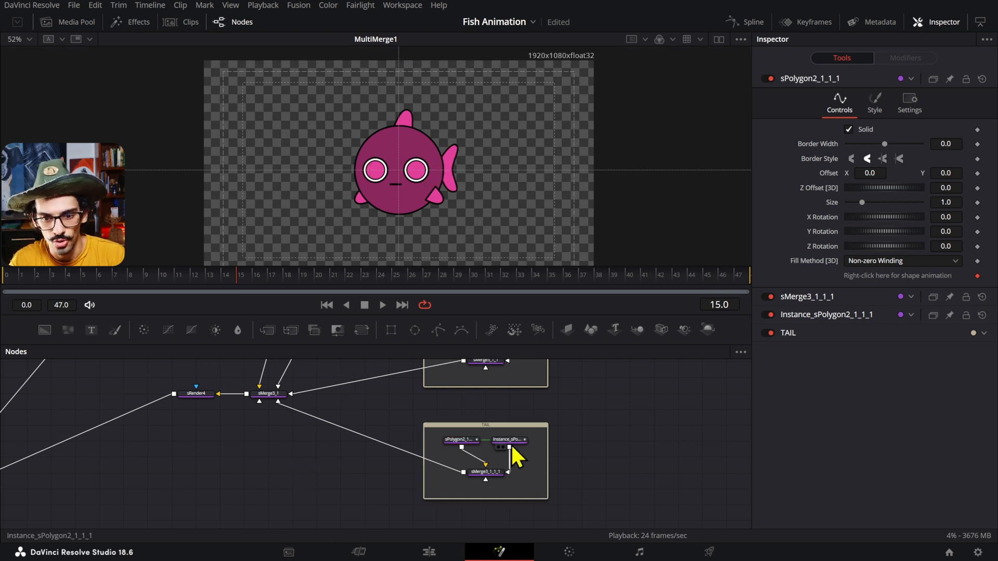
pyautogui.click(461, 440)
pyautogui.scroll(3, 457, 145)
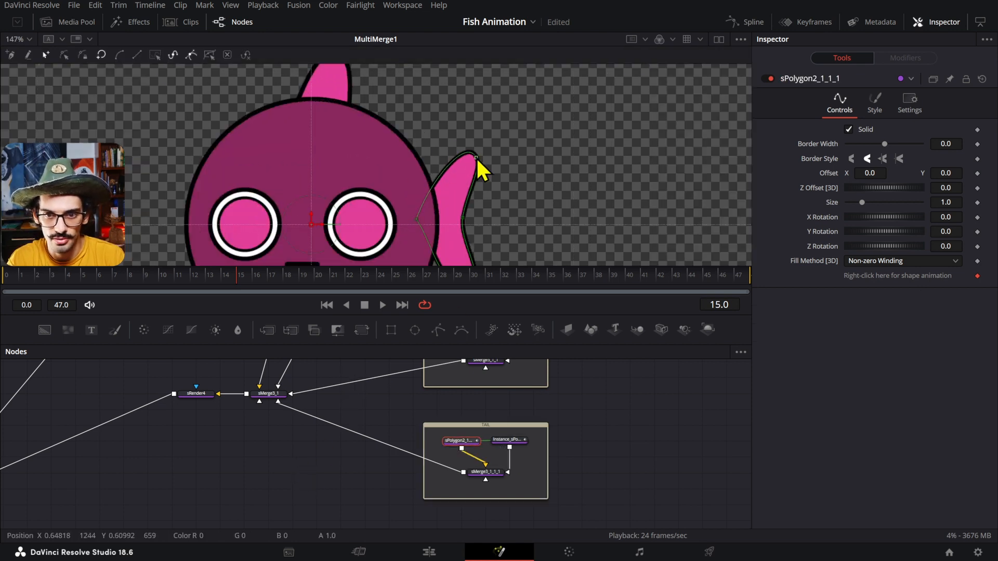
pyautogui.click(382, 408)
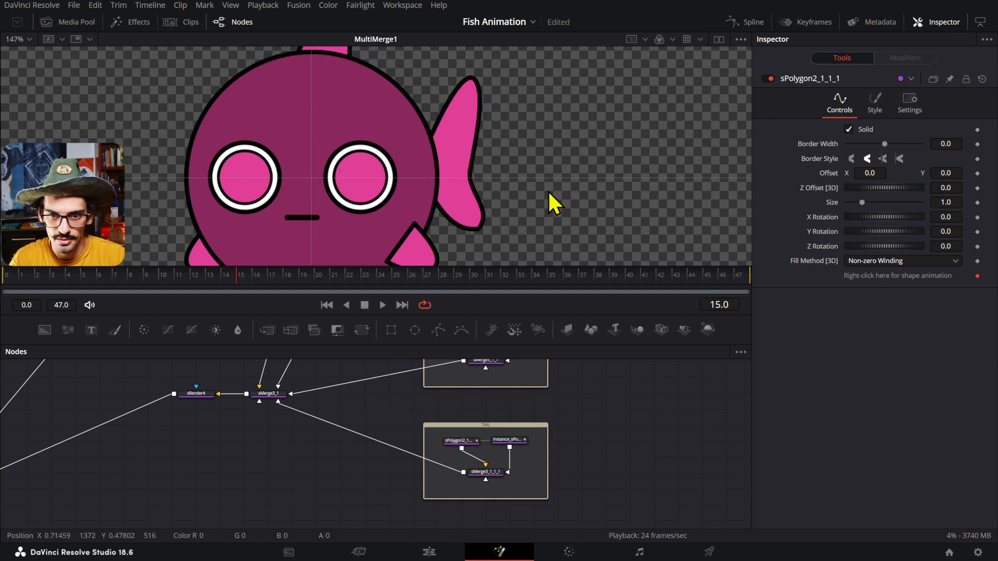
pyautogui.scroll(-4, 550, 194)
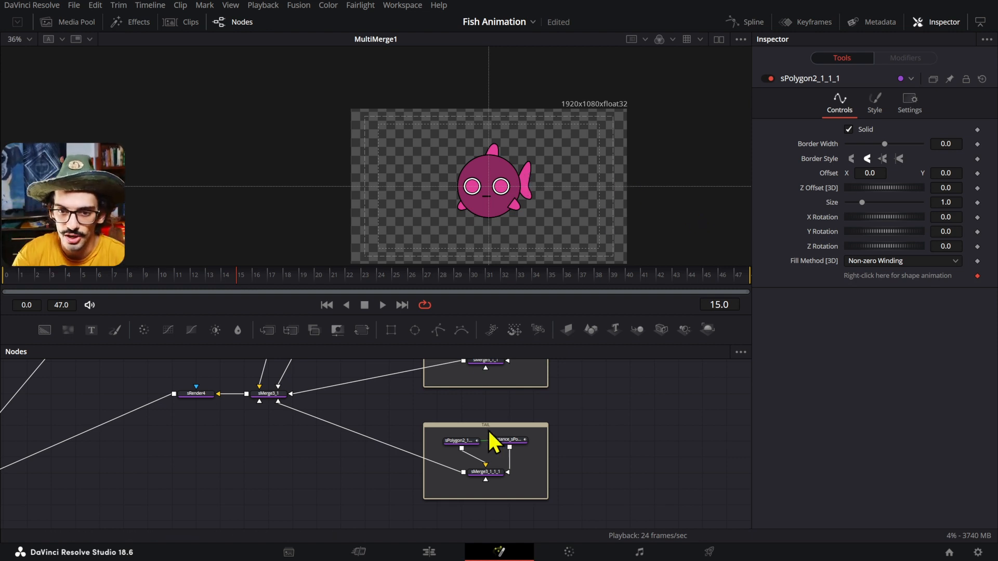
# Try shifting the face past the body's edge with faceposition's X Offset at -0.0651, then undo it.
pyautogui.moveTo(202, 451); pyautogui.dragTo(398, 508)
pyautogui.moveTo(250, 383); pyautogui.dragTo(469, 419)
pyautogui.click(351, 411)
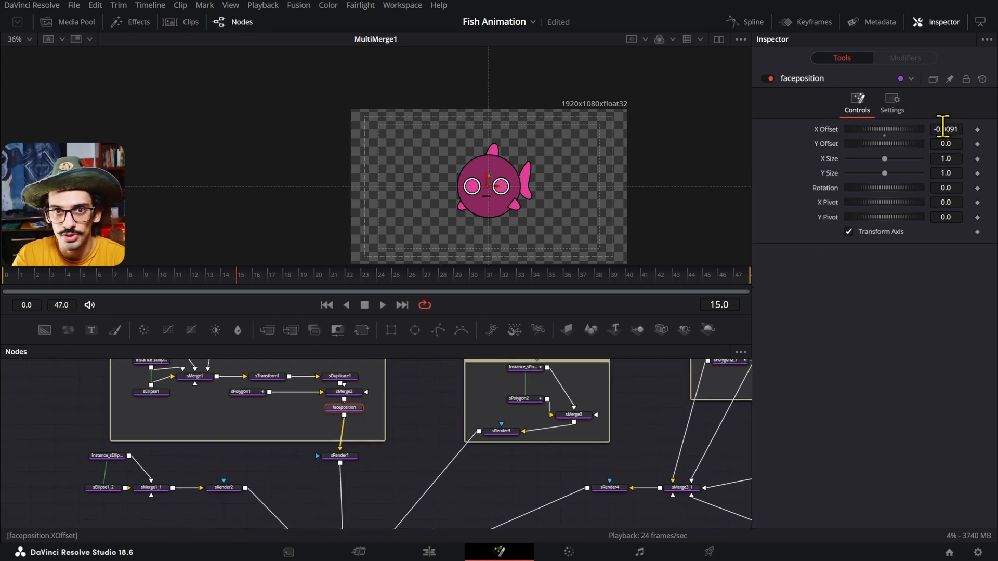
pyautogui.moveTo(946, 129)
pyautogui.mouseDown()
pyautogui.moveTo(886, 129)
pyautogui.moveTo(928, 129)
pyautogui.mouseUp()
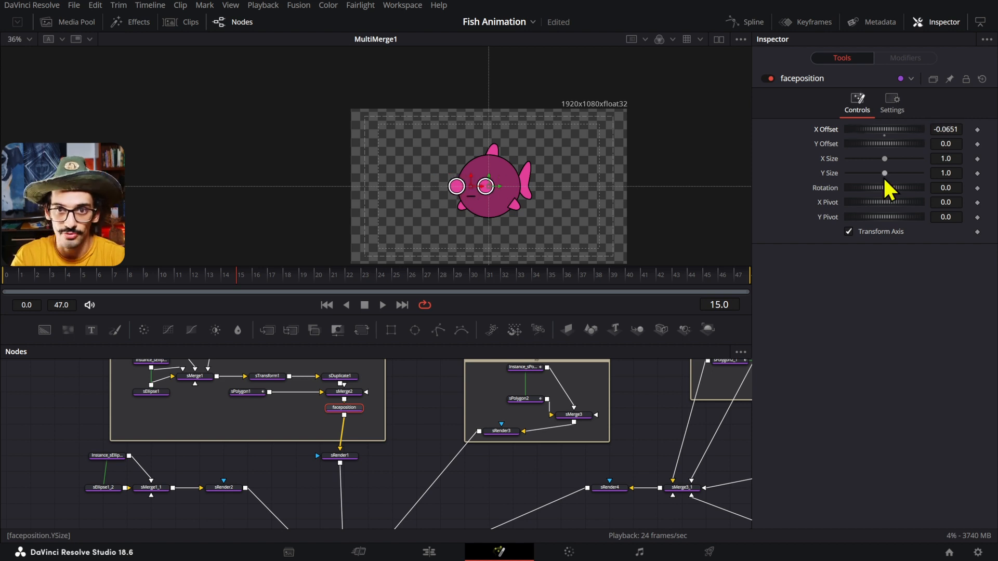
pyautogui.hotkey('ctrl', 'z')
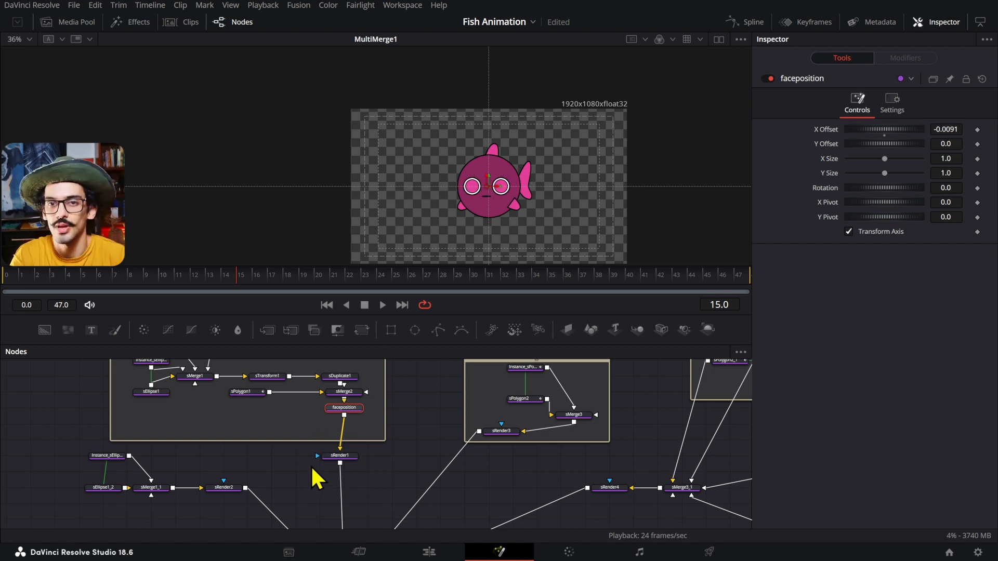
# Add an Ellipse mask beside the face group and connect it to sRender1's mask input.
pyautogui.moveTo(415, 333); pyautogui.dragTo(287, 451)
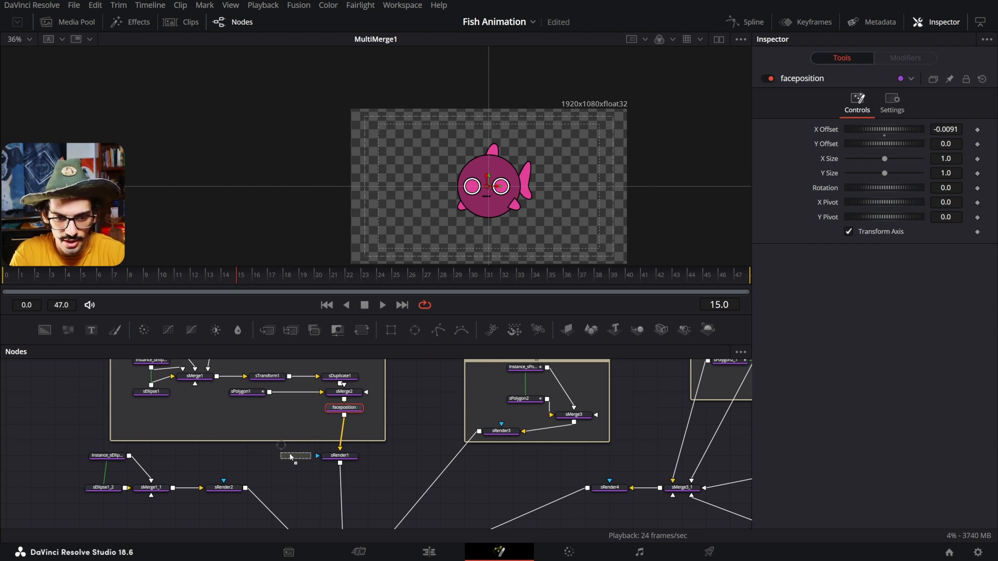
pyautogui.scroll(5, 299, 458)
pyautogui.moveTo(332, 496); pyautogui.dragTo(341, 399)
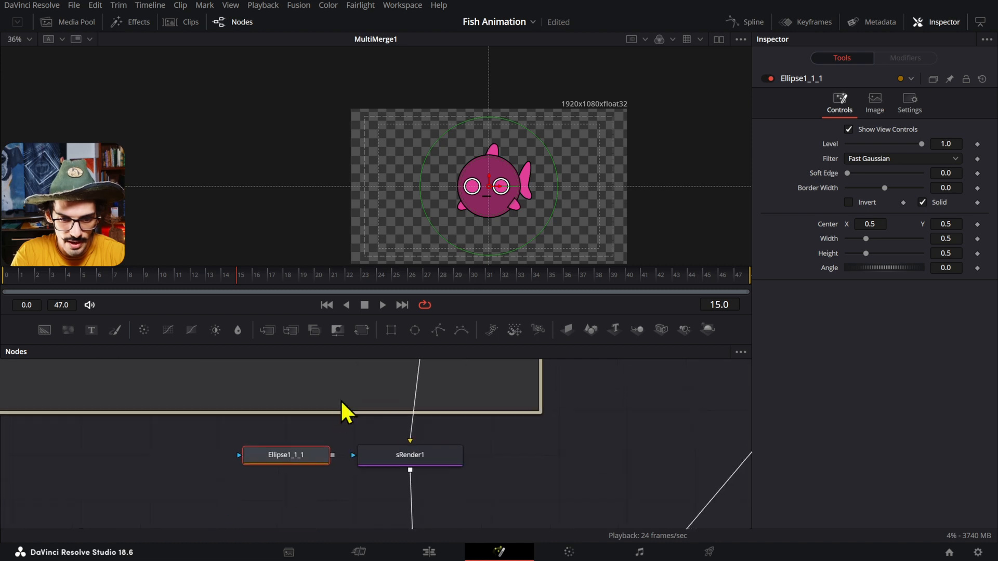
pyautogui.moveTo(333, 456); pyautogui.dragTo(357, 457)
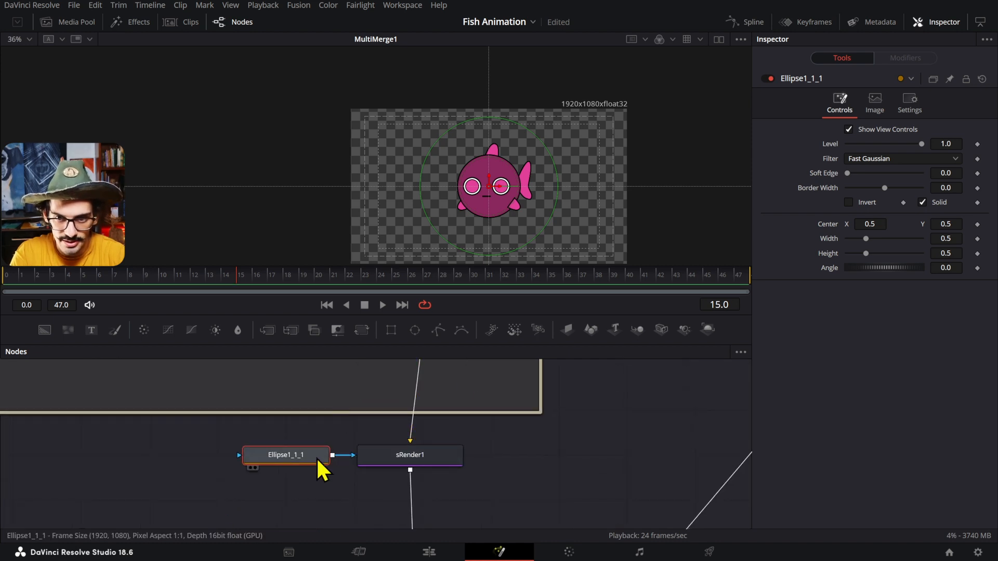
# Shrink the ellipse mask to the fish's body outline, with width and height about 0.223.
pyautogui.scroll(3, 557, 230)
pyautogui.moveTo(546, 246); pyautogui.dragTo(495, 214)
pyautogui.scroll(5, 481, 209)
pyautogui.scroll(4, 480, 207)
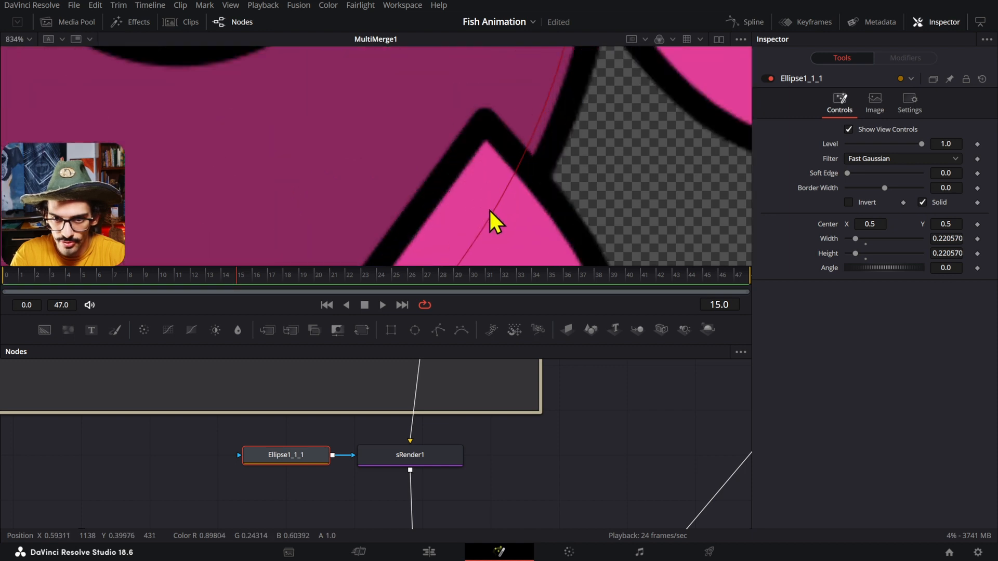
pyautogui.moveTo(516, 174); pyautogui.dragTo(520, 179)
pyautogui.scroll(-6, 520, 180)
pyautogui.scroll(3, 454, 421)
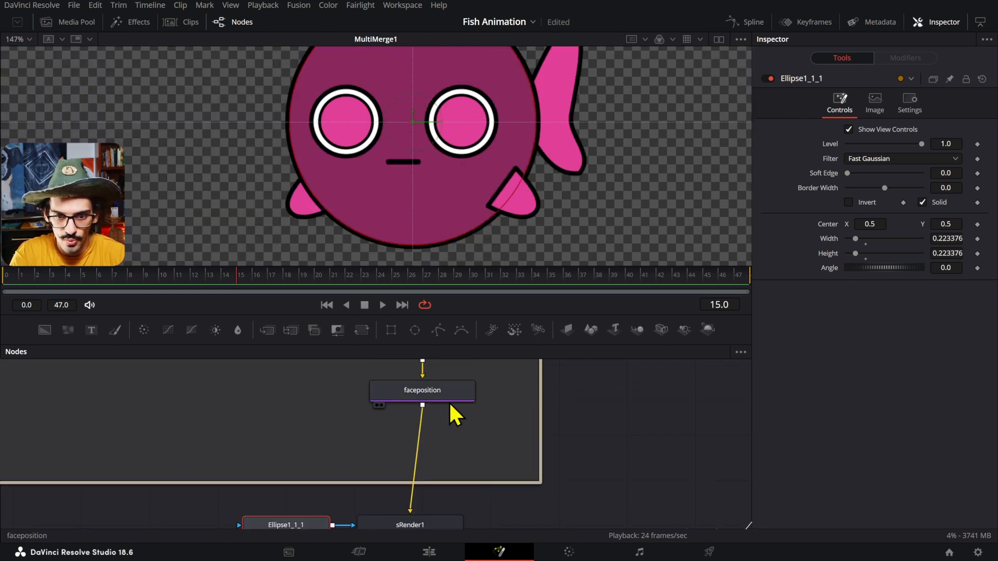
# Test the face masking by shifting faceposition's X Offset, then undo the shift.
pyautogui.click(450, 396)
pyautogui.moveTo(928, 131)
pyautogui.mouseDown()
pyautogui.moveTo(915, 131)
pyautogui.moveTo(942, 130)
pyautogui.moveTo(927, 130)
pyautogui.mouseUp()
pyautogui.scroll(-4, 508, 130)
pyautogui.hotkey('ctrl', 'z')
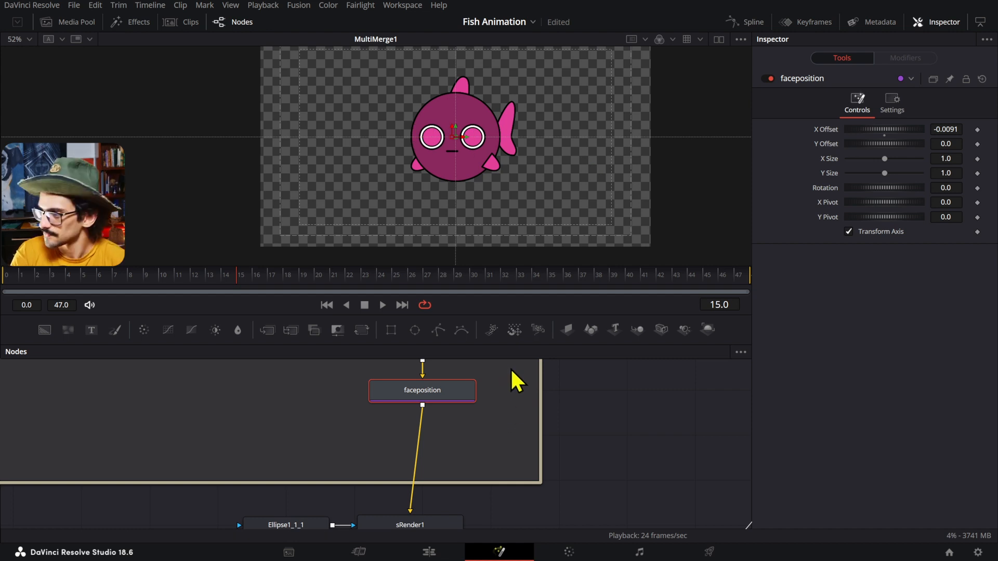
# Keyframe faceposition's X Offset at frame 0 and set it to -0.0452 at frame 24.
pyautogui.scroll(-3, 507, 416)
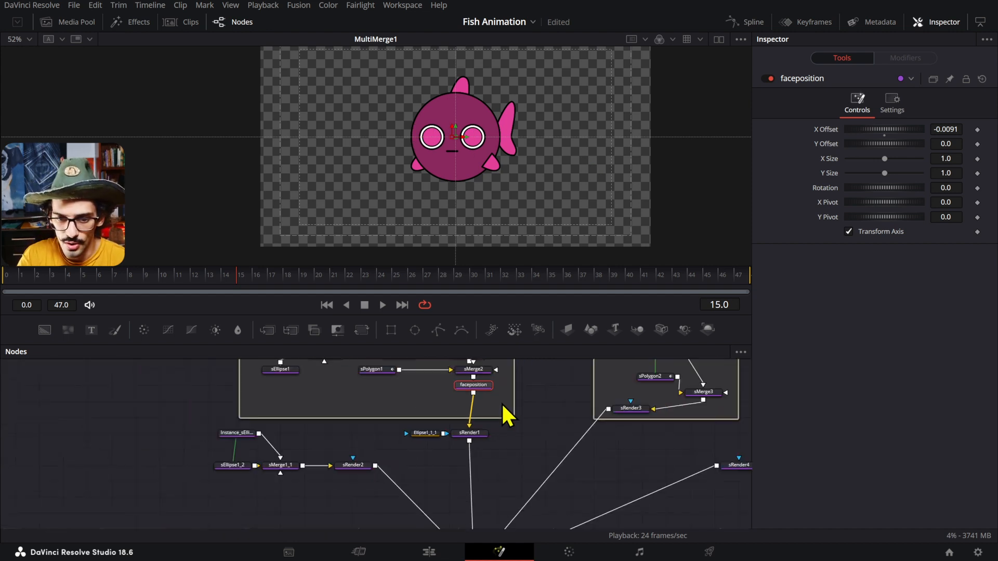
pyautogui.scroll(5, 435, 416)
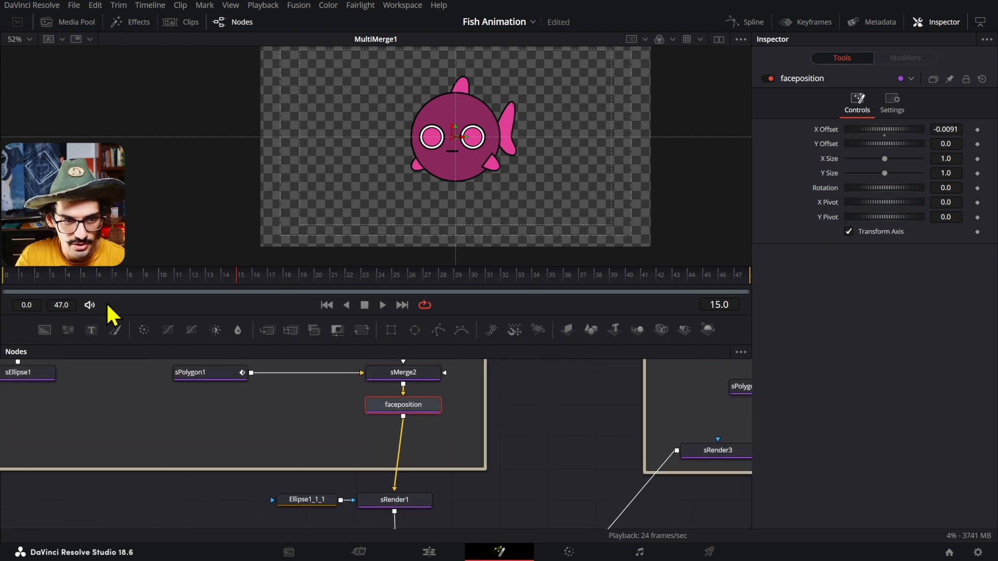
pyautogui.moveTo(22, 283); pyautogui.dragTo(2, 284)
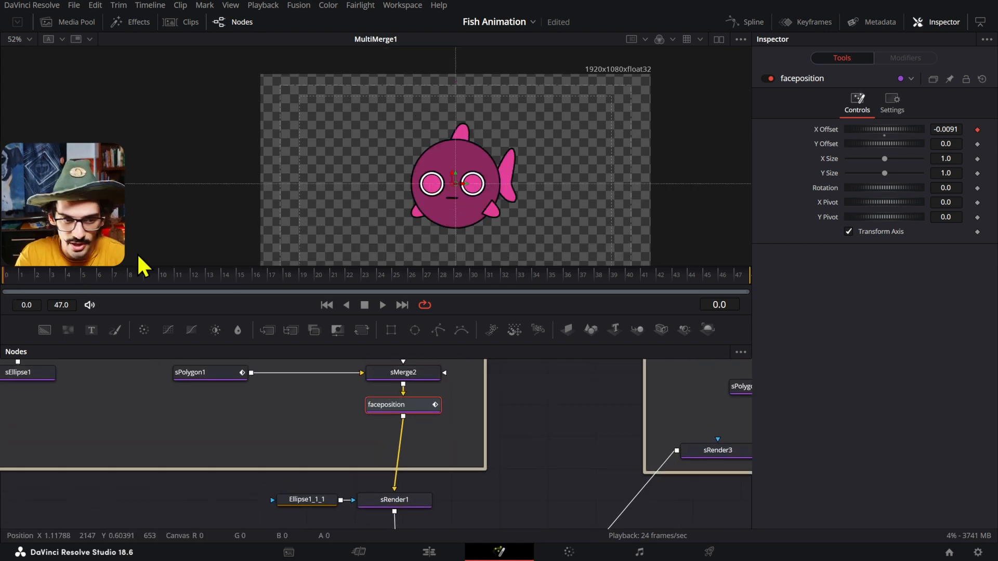
pyautogui.click(378, 283)
pyautogui.moveTo(945, 129); pyautogui.dragTo(728, 134)
# Paste a copy of the faceposition transform into the RF group and insert it between sMerge3 and sRender3.
pyautogui.scroll(-3, 487, 419)
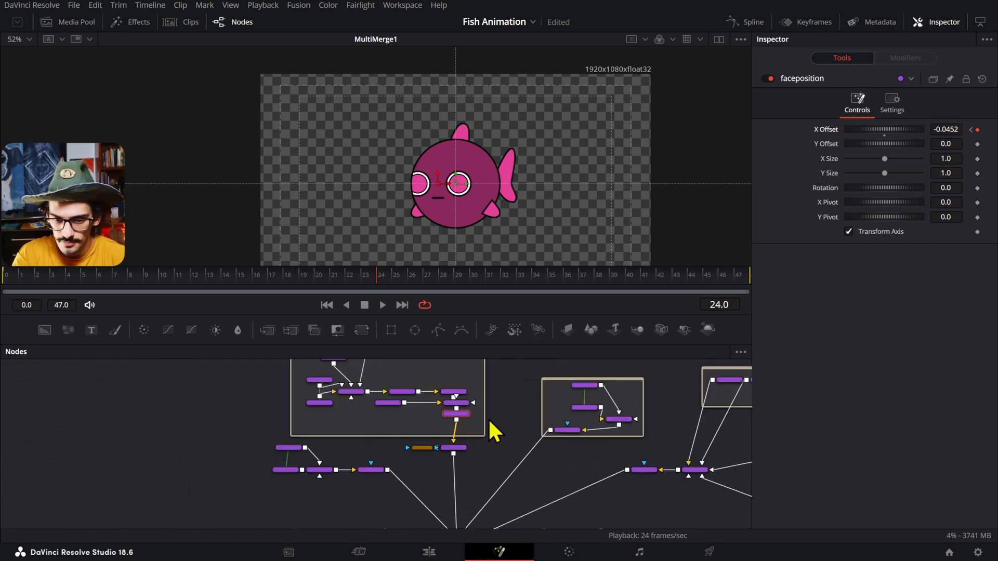
pyautogui.moveTo(534, 428); pyautogui.dragTo(435, 423)
pyautogui.scroll(2, 433, 416)
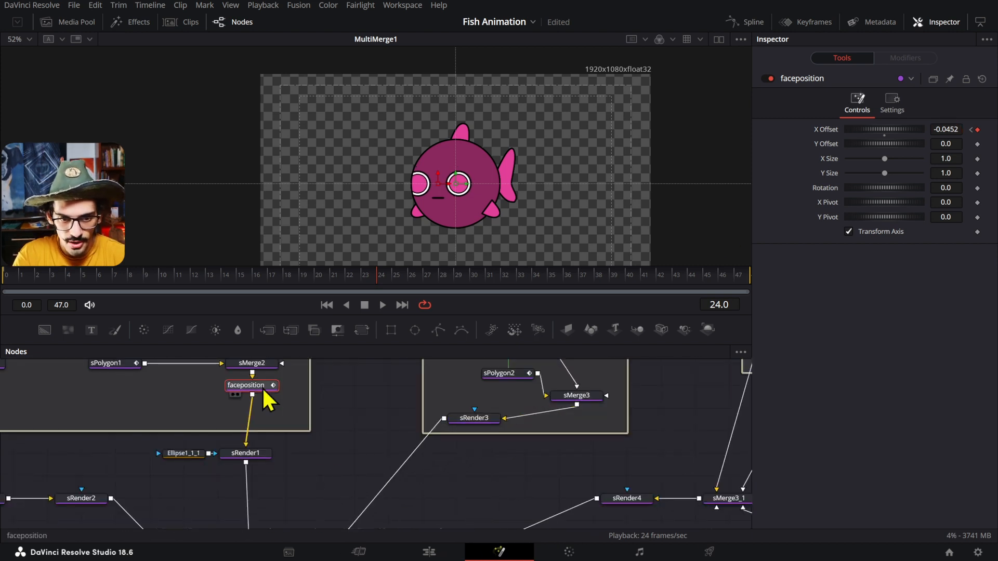
pyautogui.moveTo(575, 434); pyautogui.dragTo(519, 481)
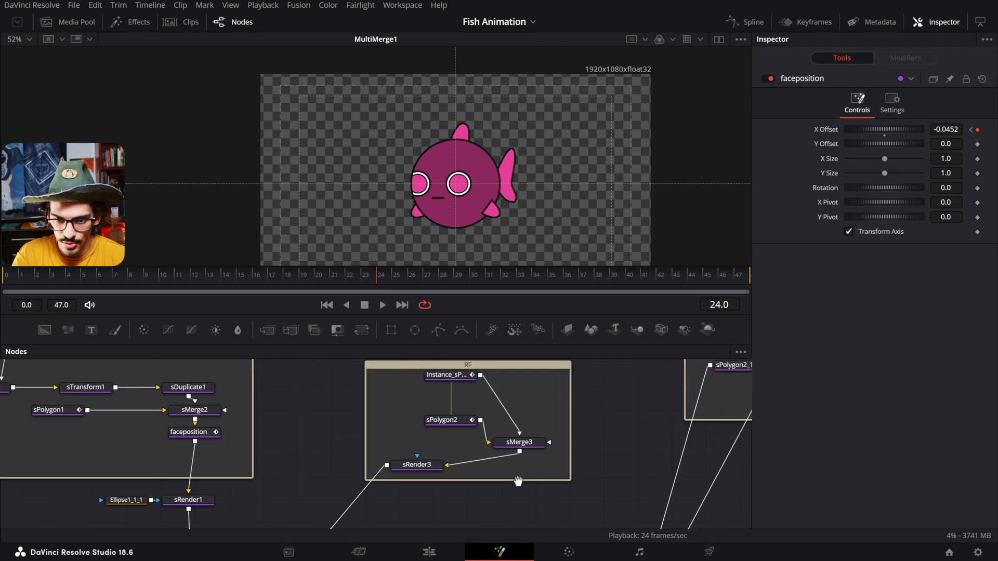
pyautogui.hotkey('ctrl', 'v')
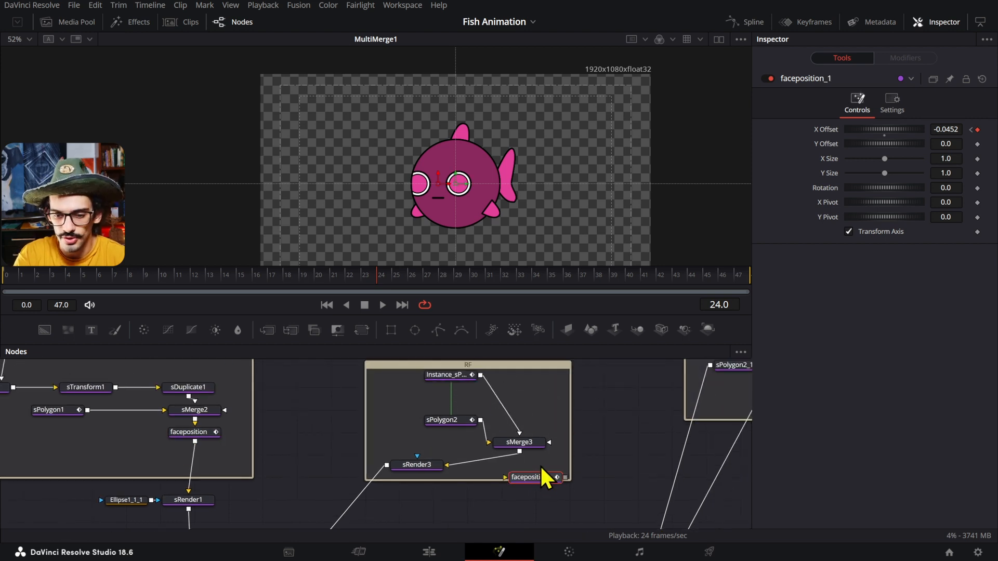
pyautogui.moveTo(531, 465); pyautogui.dragTo(501, 456)
pyautogui.moveTo(585, 441); pyautogui.dragTo(543, 424)
# Rename the copied transform in the RF group as RFPOSITION.
pyautogui.click(520, 456)
pyautogui.press('F2')
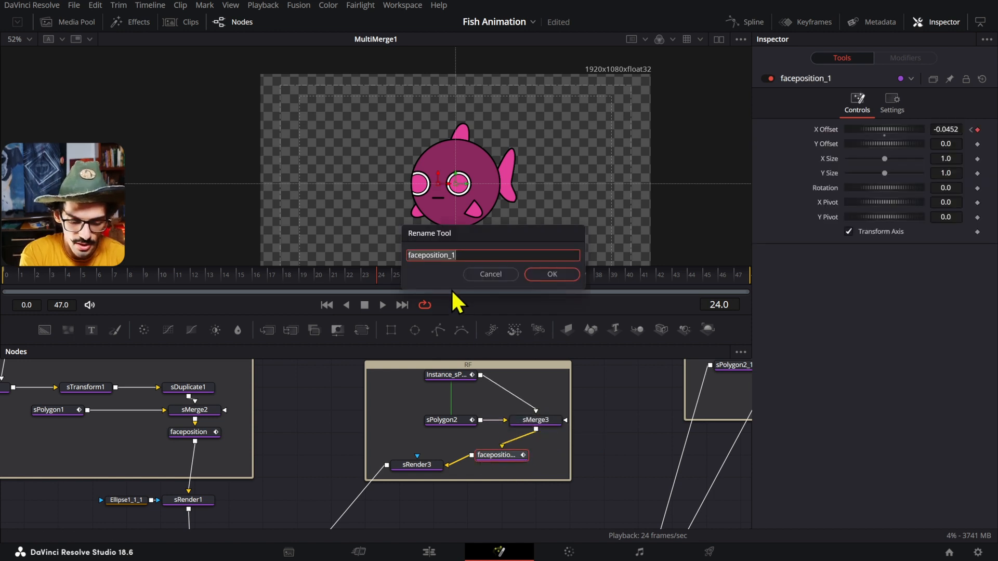
pyautogui.write('RF POISTI')
pyautogui.press('BackSpace')
pyautogui.press('BackSpace')
pyautogui.press('BackSpace')
pyautogui.press('BackSpace')
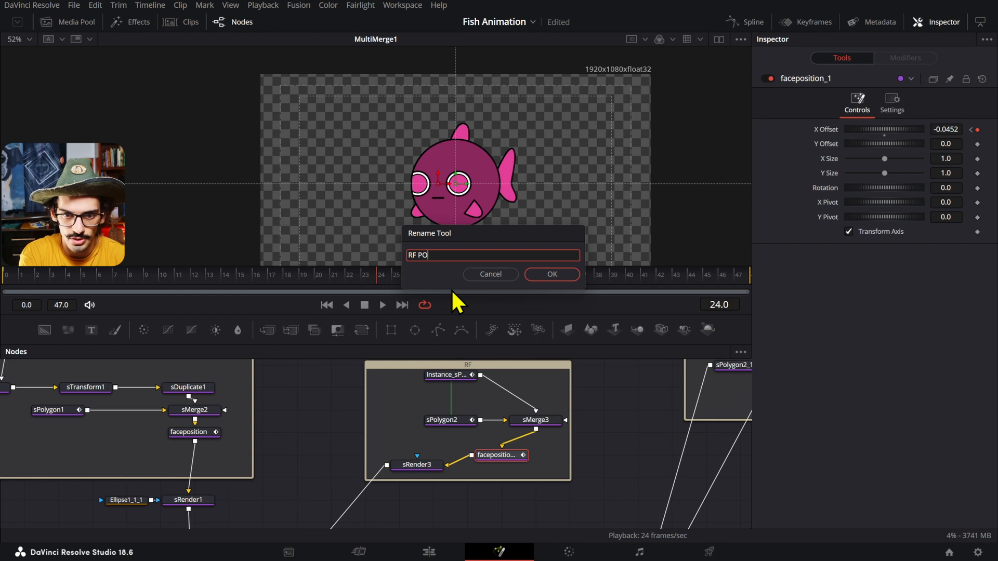
pyautogui.write('SITION')
pyautogui.press('Return')
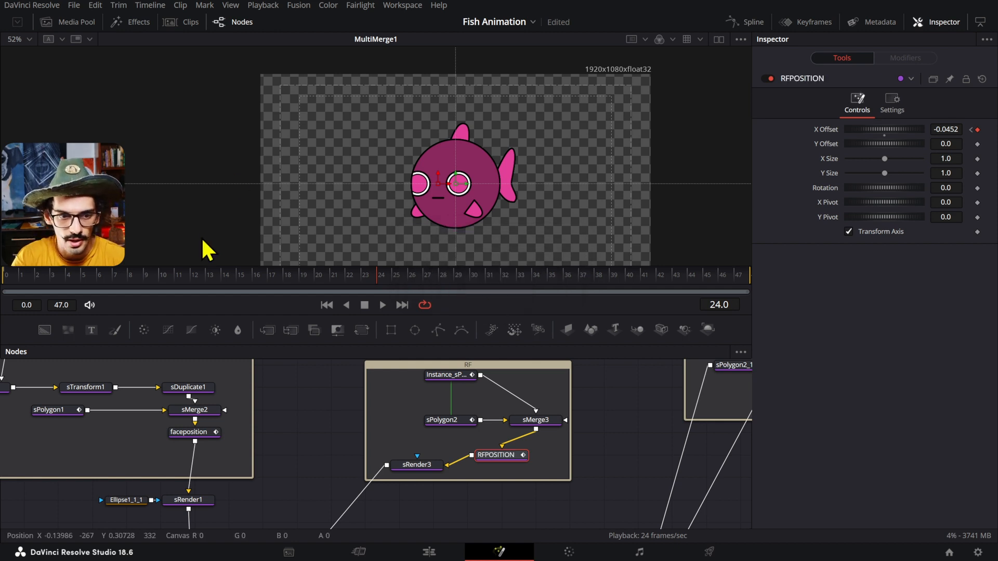
# Preview the fin's movement and set RFPOSITION's X Offset to -0.0282 at frame 24.
pyautogui.press('space')
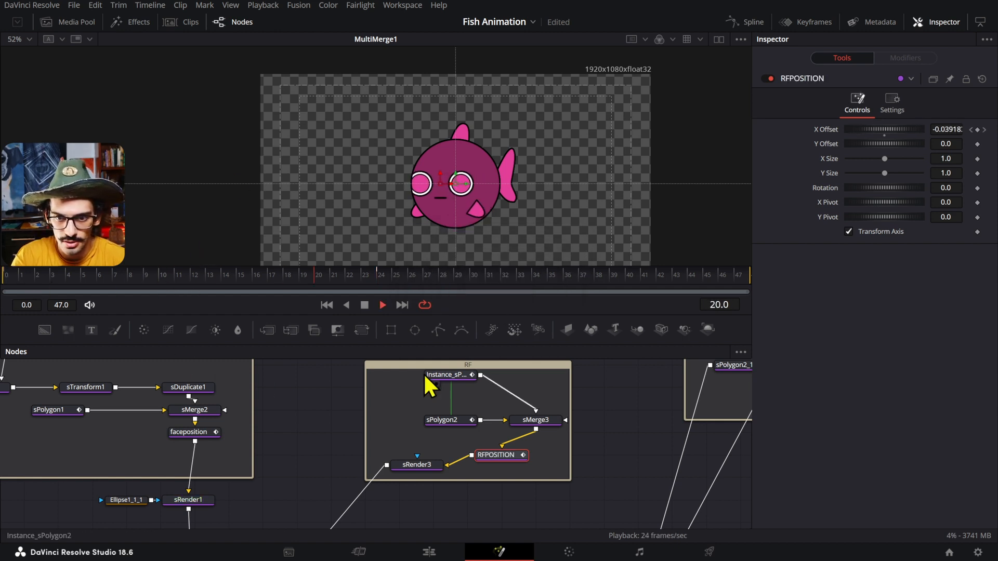
pyautogui.press('space')
pyautogui.moveTo(368, 283); pyautogui.dragTo(379, 282)
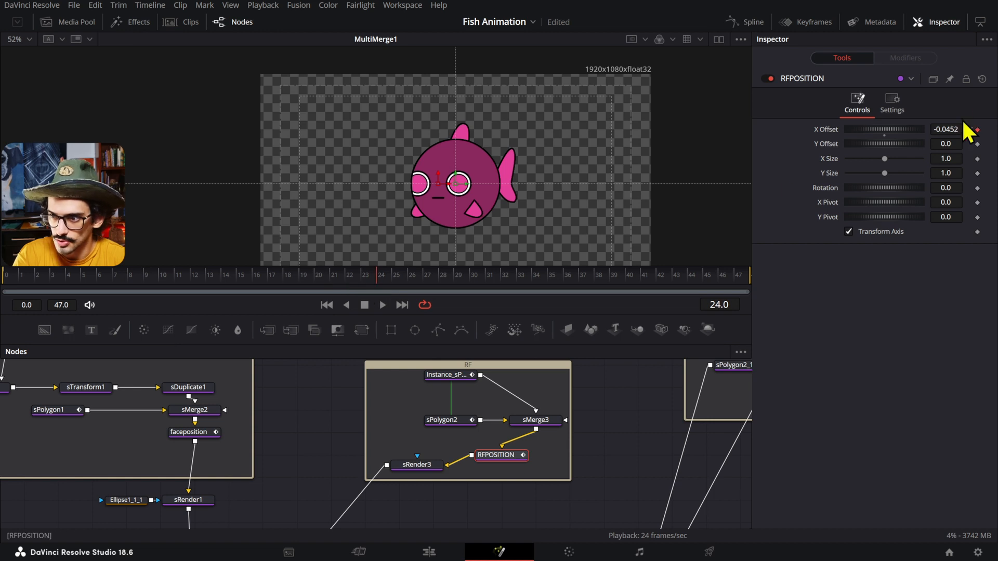
pyautogui.moveTo(946, 130); pyautogui.dragTo(982, 130)
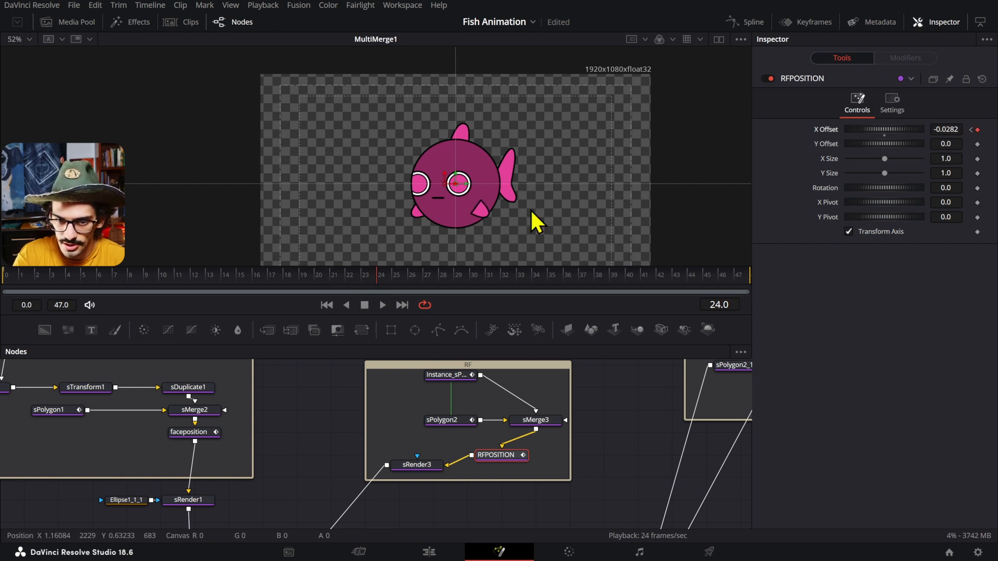
# Set RFPOSITION's X Offset to 0 at frame 0 and scrub through the start of the animation.
pyautogui.moveTo(238, 285); pyautogui.dragTo(5, 281)
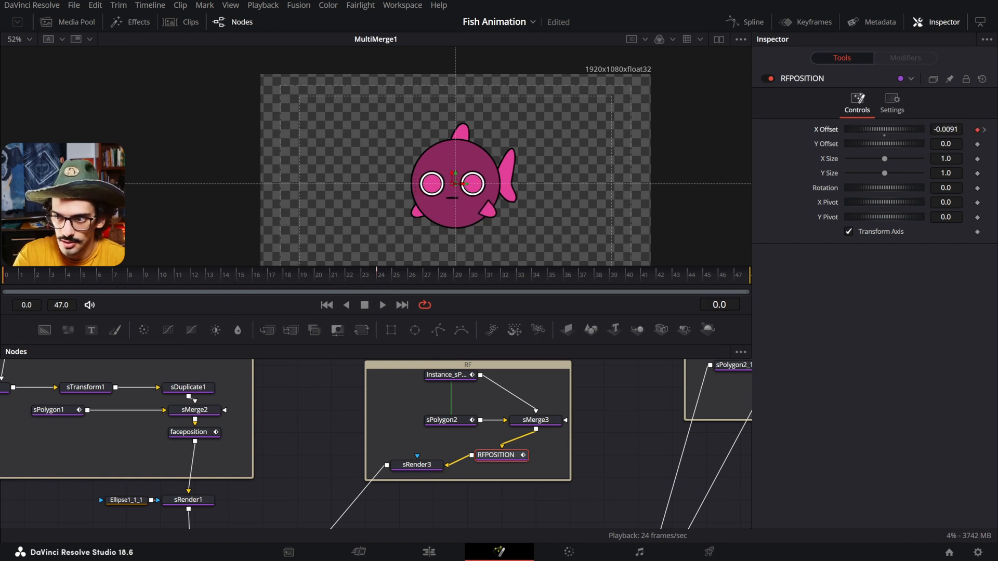
pyautogui.doubleClick(942, 129)
pyautogui.write('0')
pyautogui.press('Tab')
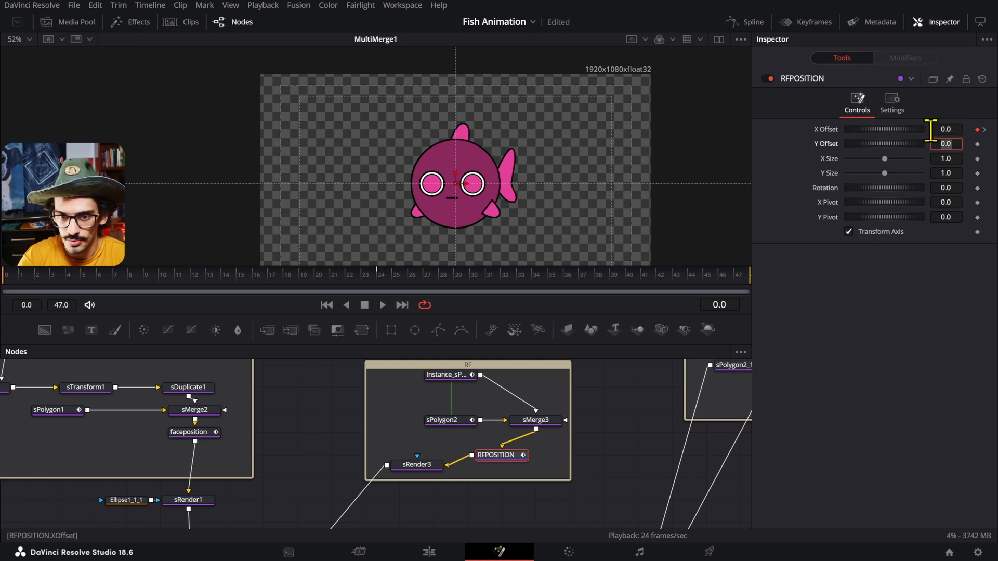
pyautogui.moveTo(133, 285); pyautogui.dragTo(33, 315)
# Copy the RFPOSITION transform and paste it inside the LF group below its two polygon nodes.
pyautogui.click(481, 457)
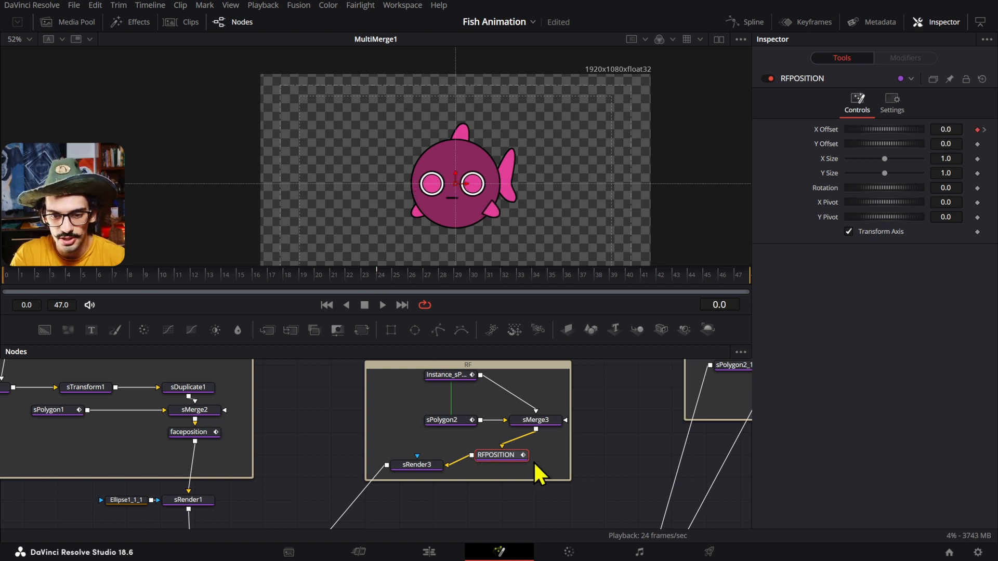
pyautogui.moveTo(535, 457); pyautogui.dragTo(289, 436)
pyautogui.moveTo(630, 425); pyautogui.dragTo(537, 501)
pyautogui.click(491, 442)
pyautogui.hotkey('ctrl', 'v')
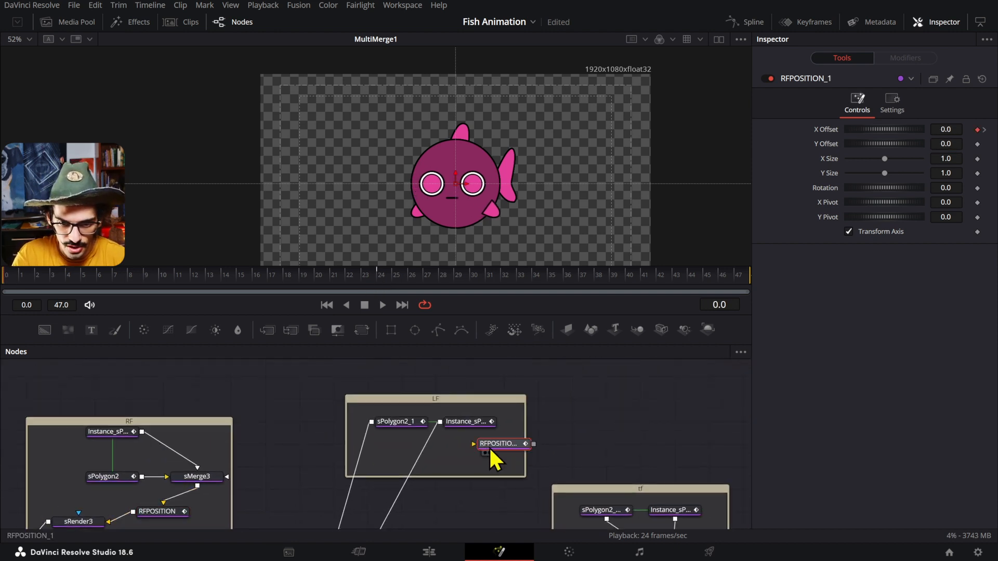
pyautogui.moveTo(491, 444); pyautogui.dragTo(460, 460)
# Duplicate sMerge3_1, keeping the original in the LF group for its polygons and feeding it into the copy that joins the other fins.
pyautogui.moveTo(424, 522); pyautogui.dragTo(450, 435)
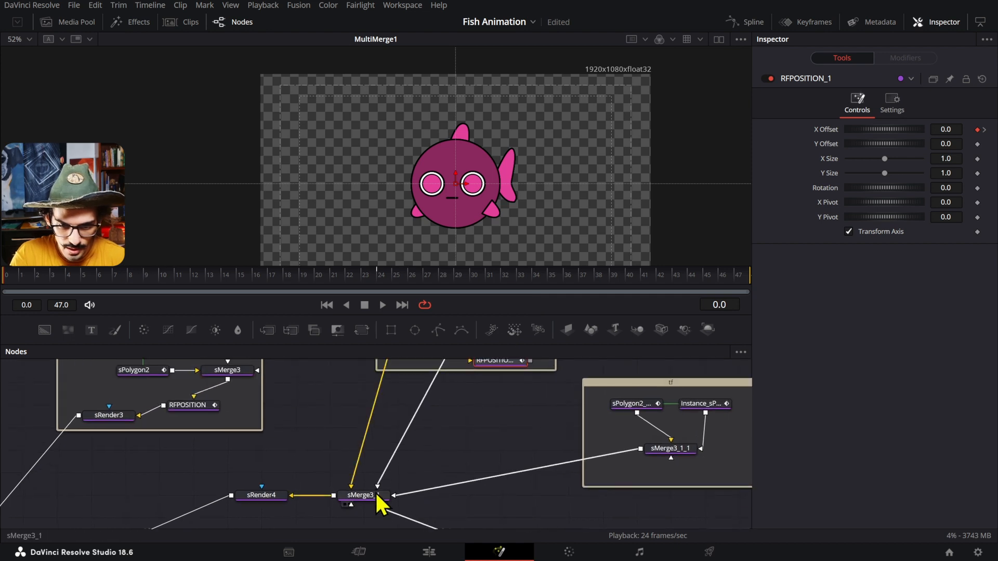
pyautogui.moveTo(377, 492); pyautogui.dragTo(410, 464)
pyautogui.hotkey('ctrl', 'c')
pyautogui.hotkey('ctrl', 'v')
pyautogui.moveTo(497, 406); pyautogui.dragTo(419, 468)
pyautogui.moveTo(506, 415); pyautogui.dragTo(476, 385)
pyautogui.click(440, 454)
# Insert the pasted transform between sMerge3_1 and sMerge3_1_2 and rename it LFPOSITION.
pyautogui.moveTo(458, 410); pyautogui.dragTo(435, 409)
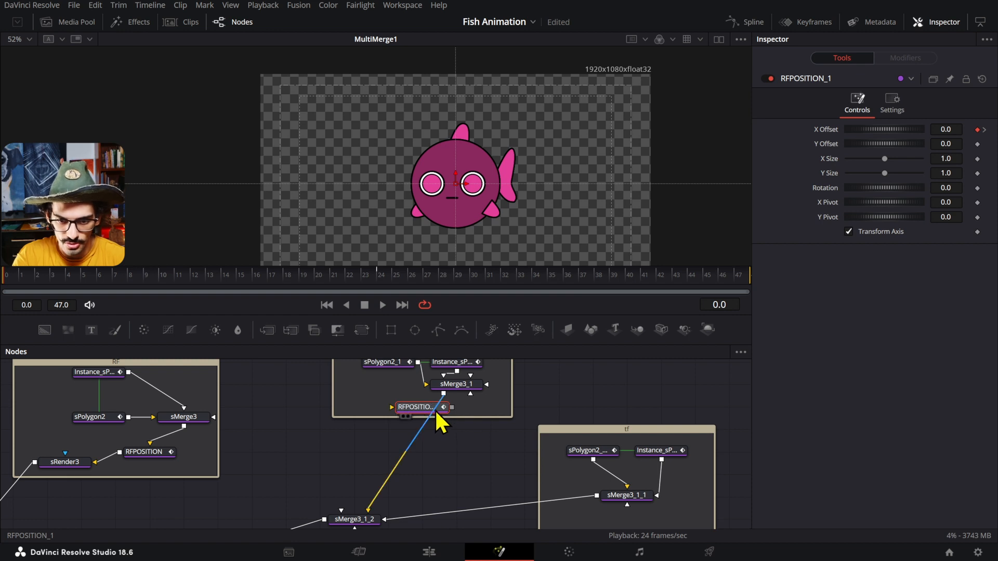
pyautogui.press('F2')
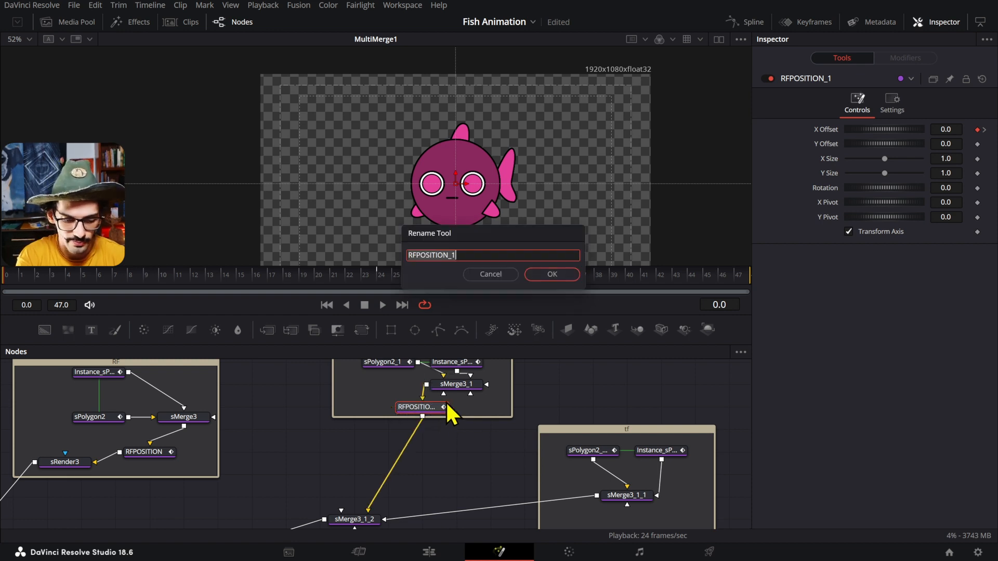
pyautogui.write('LFPOSITION')
pyautogui.press('Return')
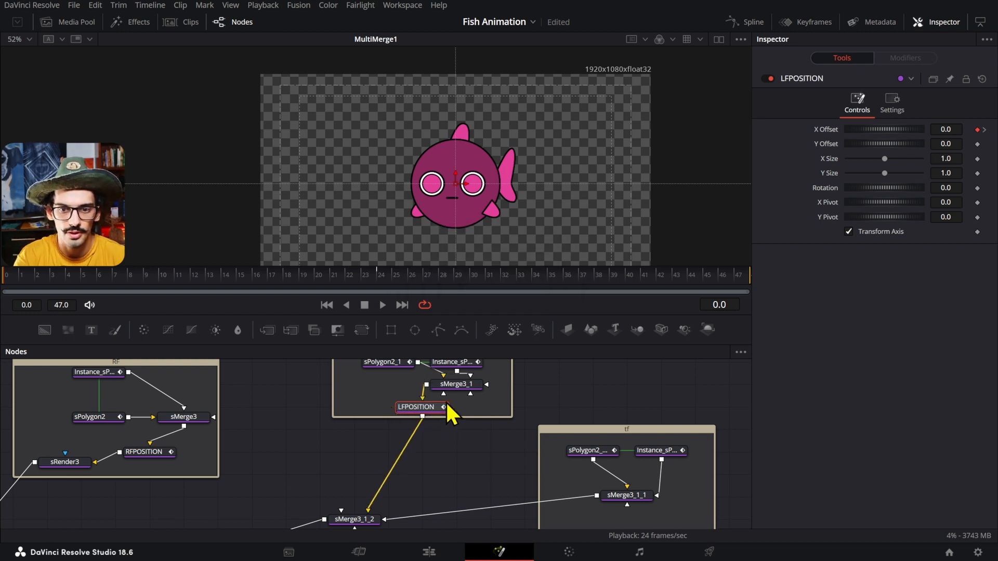
# Set LFPOSITION's X Offset to 0.0118 at frame 24 and play through the fin's movement.
pyautogui.moveTo(370, 279); pyautogui.dragTo(381, 279)
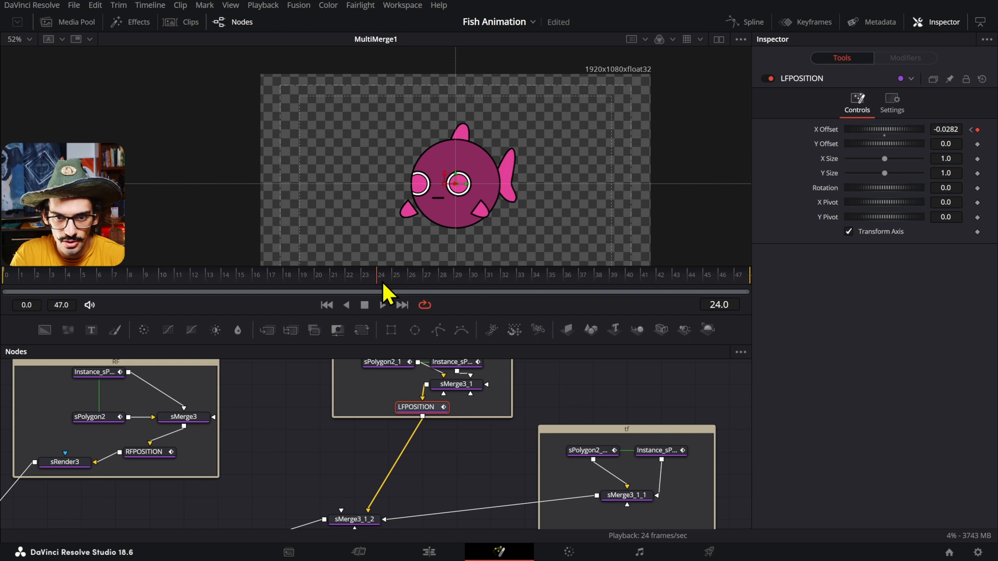
pyautogui.click(954, 129)
pyautogui.click(950, 142)
pyautogui.moveTo(944, 130); pyautogui.dragTo(964, 130)
pyautogui.moveTo(361, 279); pyautogui.dragTo(3, 276)
pyautogui.press('space')
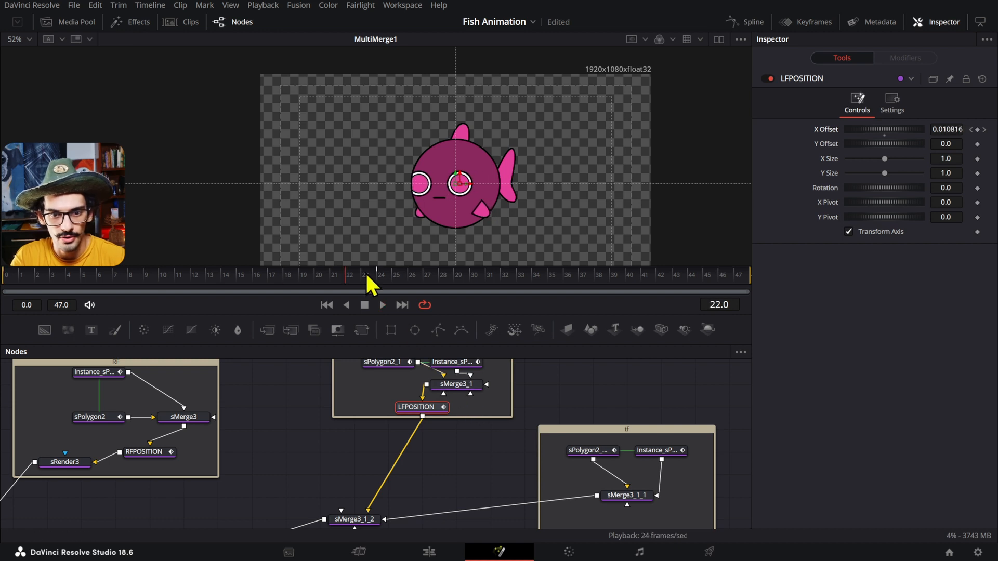
pyautogui.moveTo(383, 283); pyautogui.dragTo(417, 318)
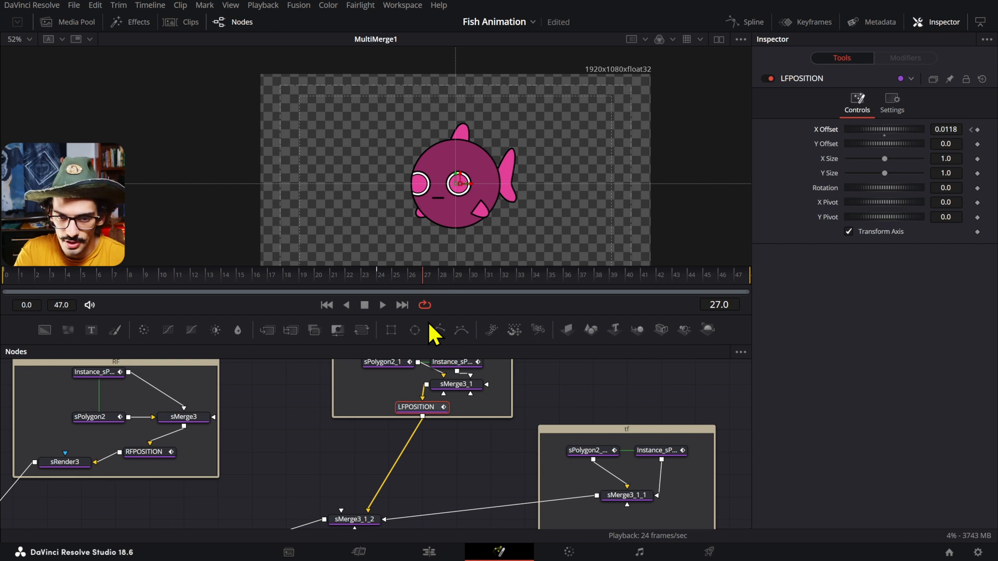
pyautogui.moveTo(429, 323); pyautogui.dragTo(387, 283)
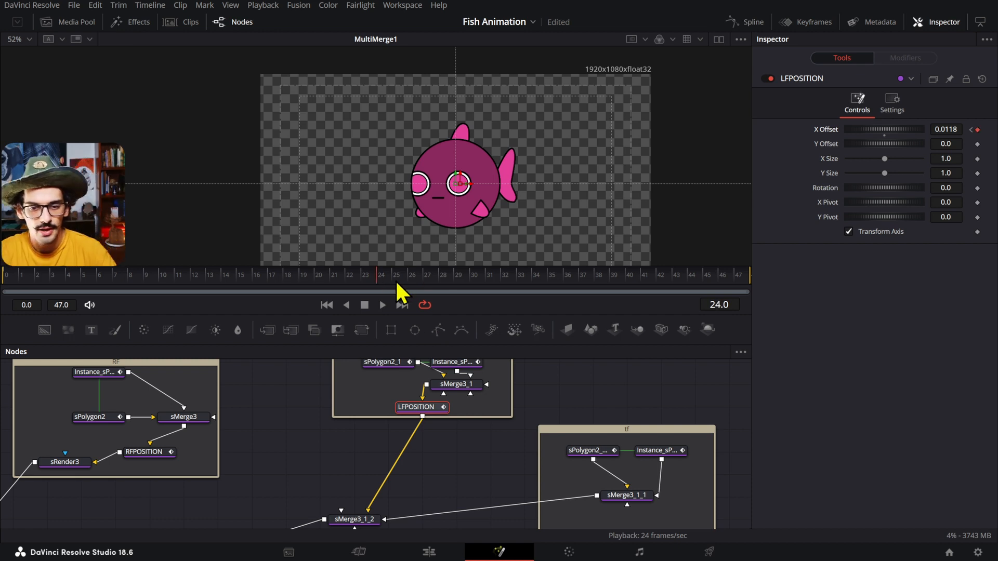
# Copy LFPOSITION into the tf group between sMerge3_1_1 and sMerge3_1_2, and rename the copy TFPOSITION.
pyautogui.moveTo(510, 447); pyautogui.dragTo(486, 440)
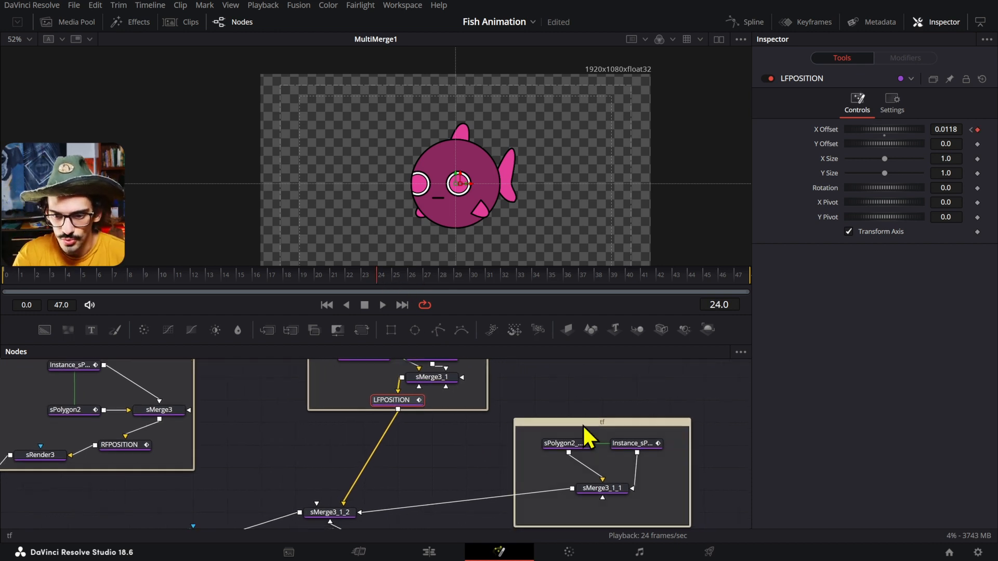
pyautogui.click(583, 424)
pyautogui.click(414, 385)
pyautogui.hotkey('ctrl', 'c')
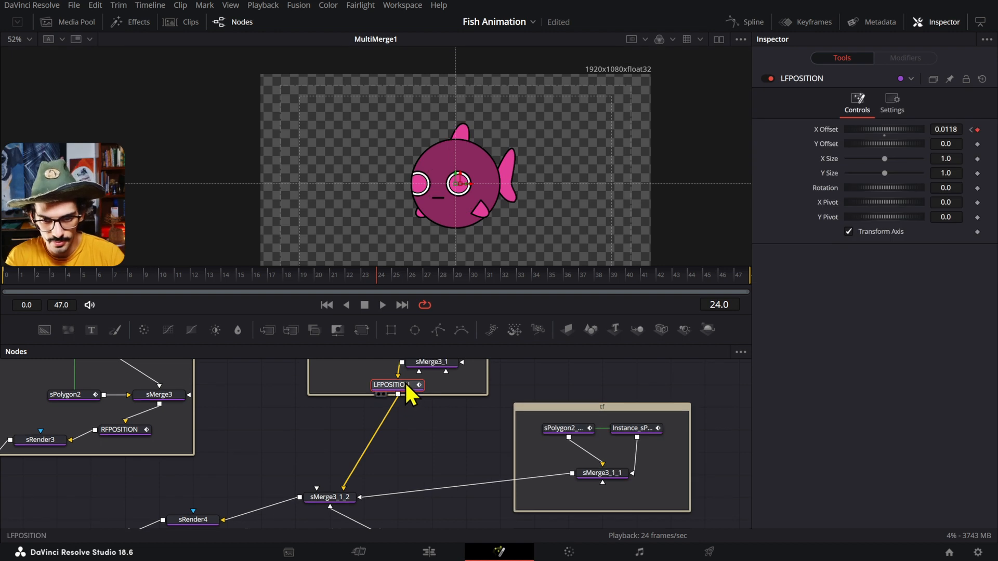
pyautogui.hotkey('ctrl', 'v')
pyautogui.moveTo(591, 502)
pyautogui.mouseDown()
pyautogui.moveTo(547, 489)
pyautogui.moveTo(545, 475)
pyautogui.moveTo(574, 503)
pyautogui.mouseUp()
pyautogui.press('F2')
pyautogui.write('TF')
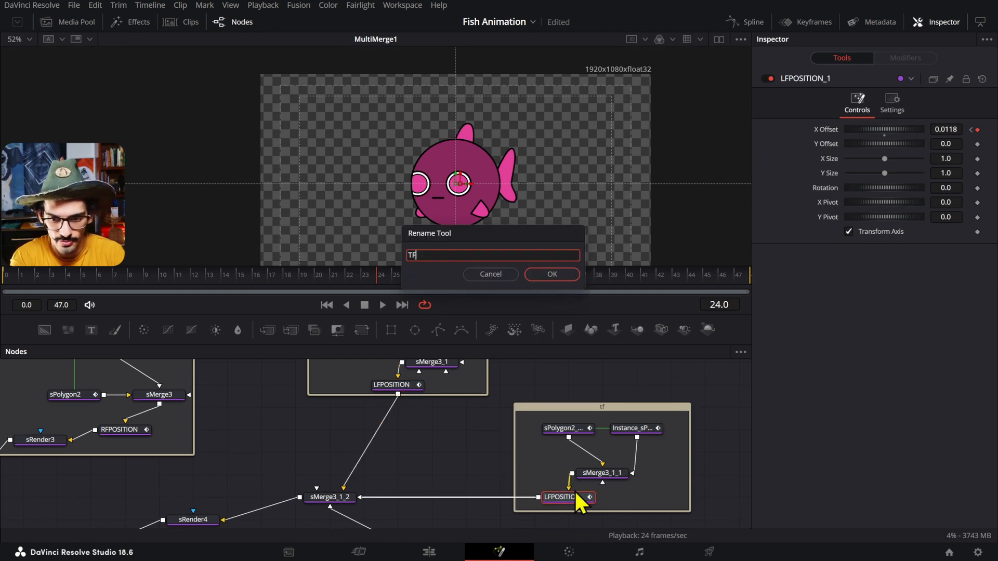
pyautogui.press('Escape')
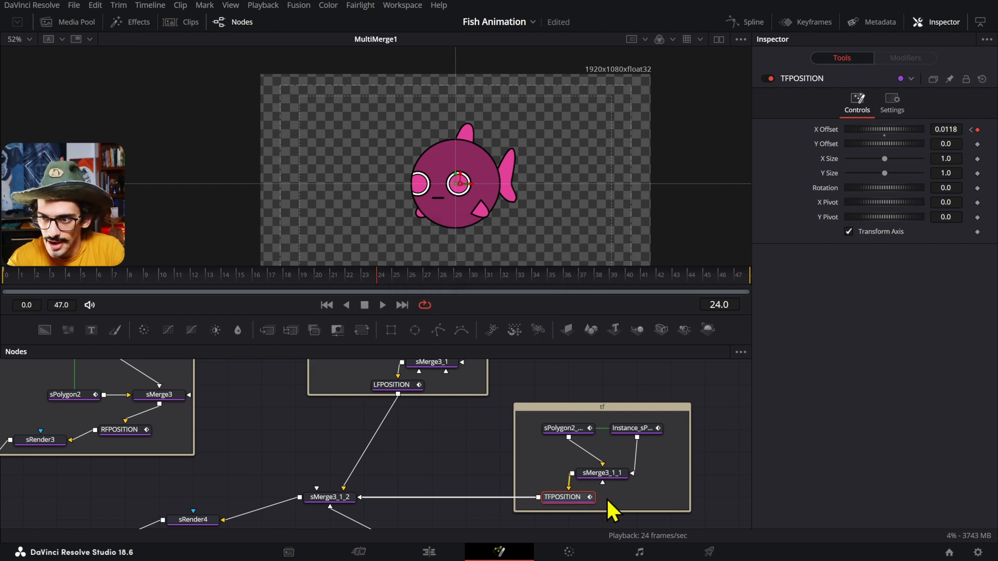
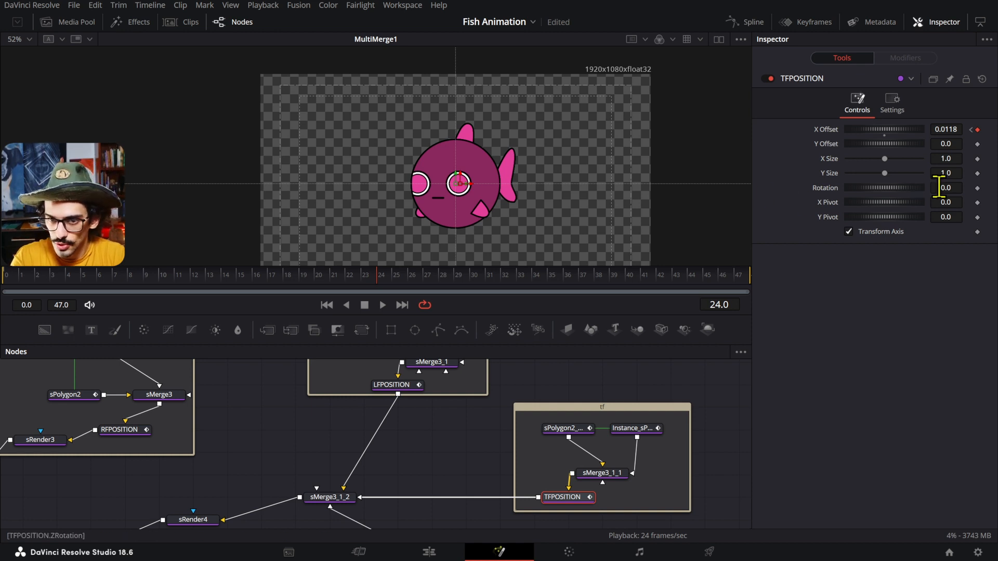
# Move TFPOSITION's pivot to the top fin's base with X Pivot 0.005 and Y Pivot 0.086, using a test rotation reset to 0.
pyautogui.moveTo(940, 187); pyautogui.dragTo(951, 216)
pyautogui.scroll(5, 456, 190)
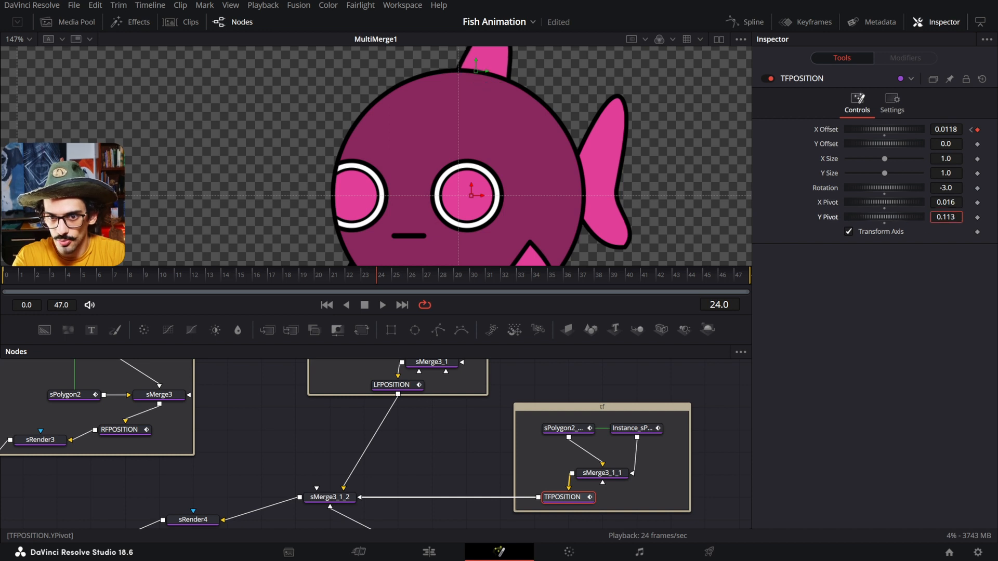
pyautogui.hotkey('ctrl', 'f')
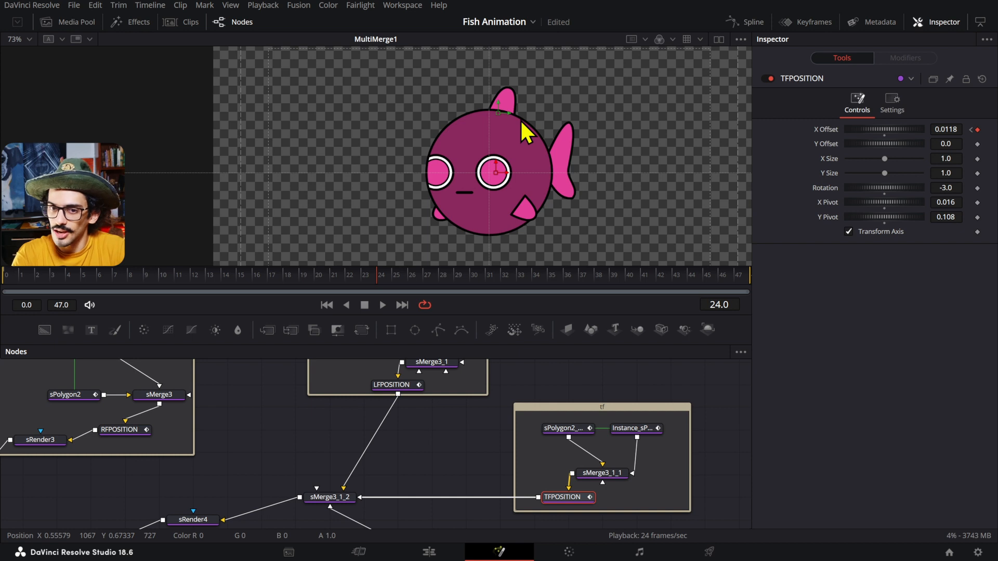
pyautogui.moveTo(946, 188); pyautogui.dragTo(918, 191)
pyautogui.doubleClick(831, 188)
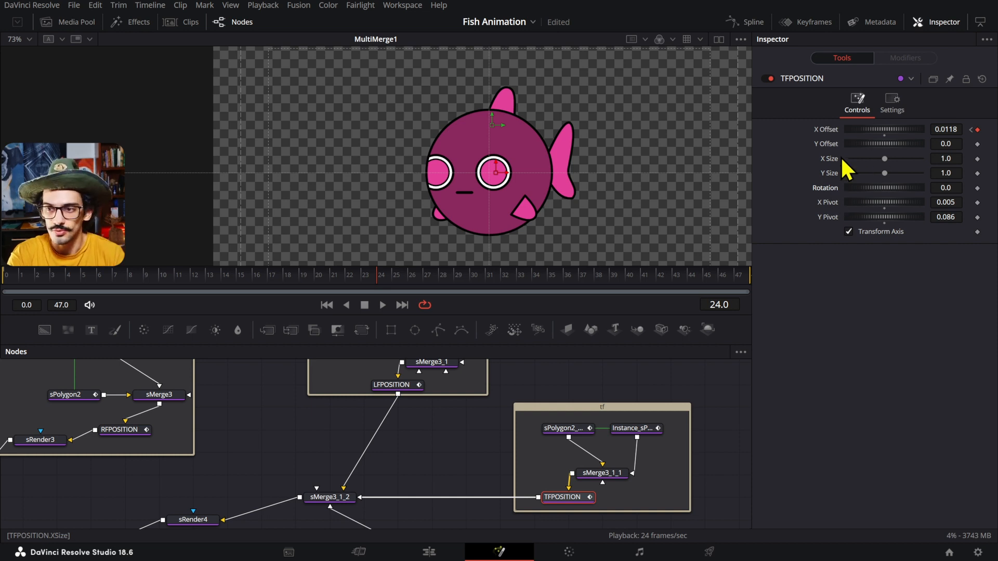
# Keyframe TFPOSITION's Rotation at 0 on frame 0 and -14 on frame 24, and scrub through the motion.
pyautogui.click(335, 283)
pyautogui.moveTo(335, 280); pyautogui.dragTo(9, 281)
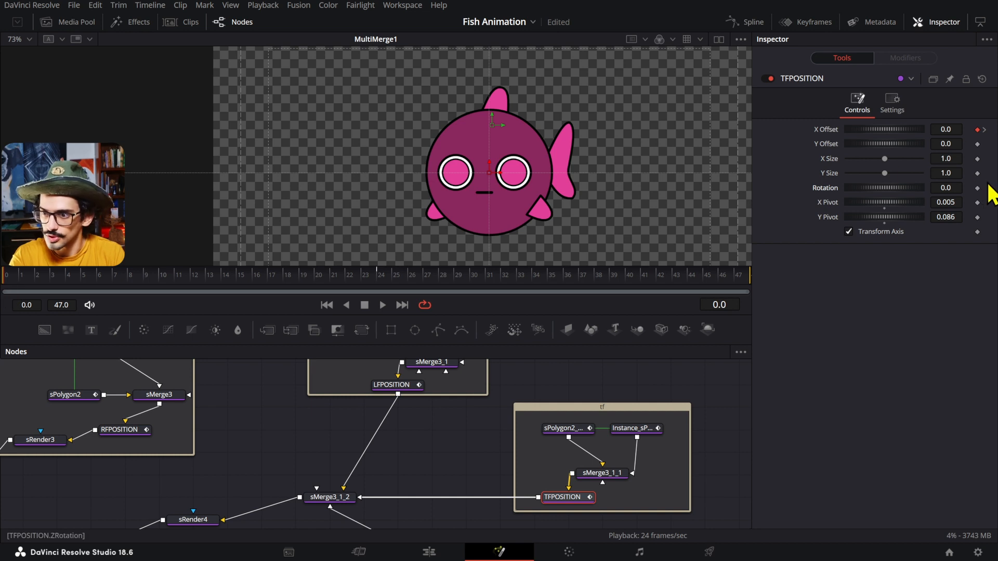
pyautogui.click(978, 189)
pyautogui.click(383, 282)
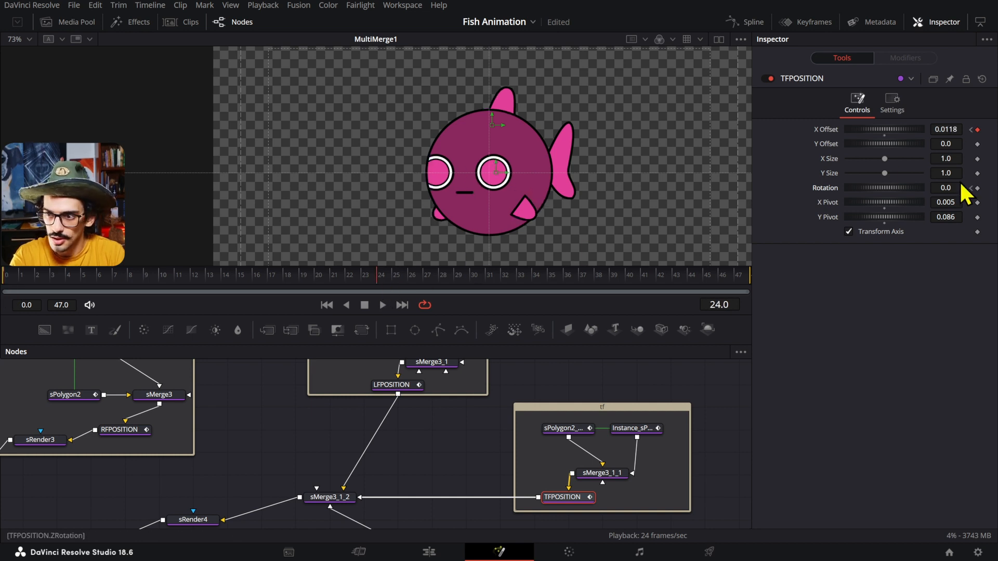
pyautogui.moveTo(945, 187); pyautogui.dragTo(938, 187)
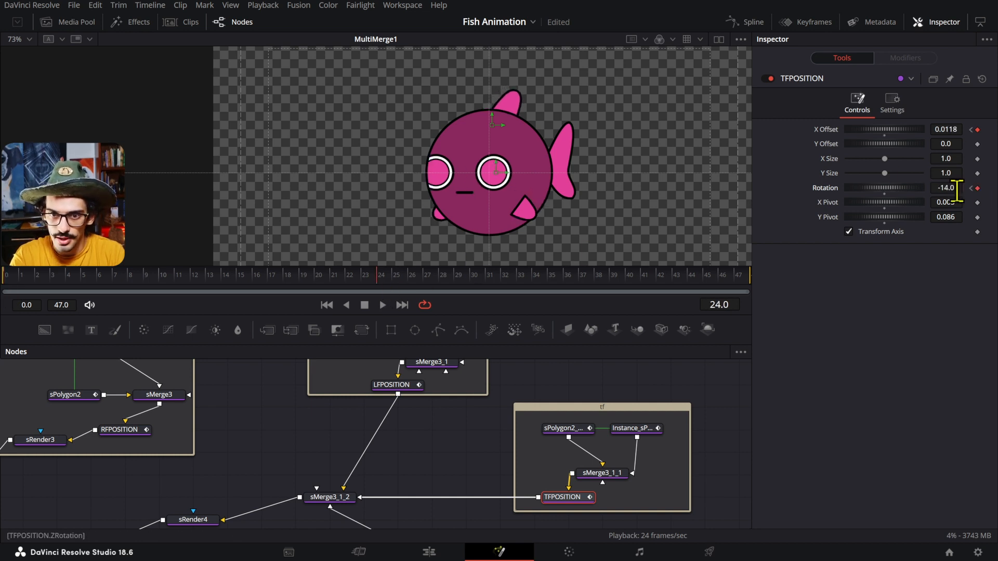
pyautogui.moveTo(57, 282); pyautogui.dragTo(59, 319)
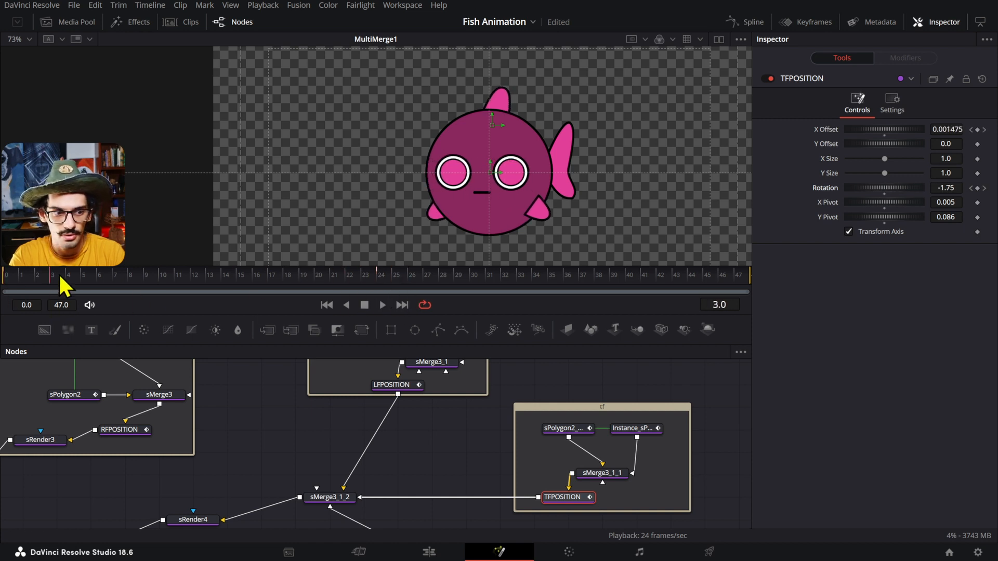
pyautogui.moveTo(62, 285); pyautogui.dragTo(381, 296)
# Copy TFPOSITION and insert the copy below sMerge3_1_1_1 in the TAIL group, keeping the link to sMerge3_1_2.
pyautogui.scroll(-5, 588, 414)
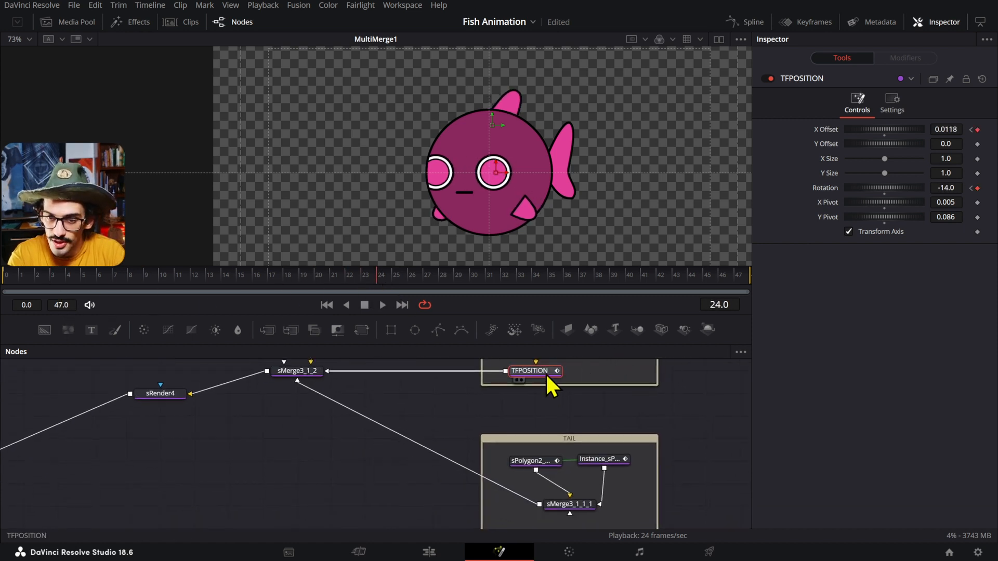
pyautogui.hotkey('ctrl', 'c')
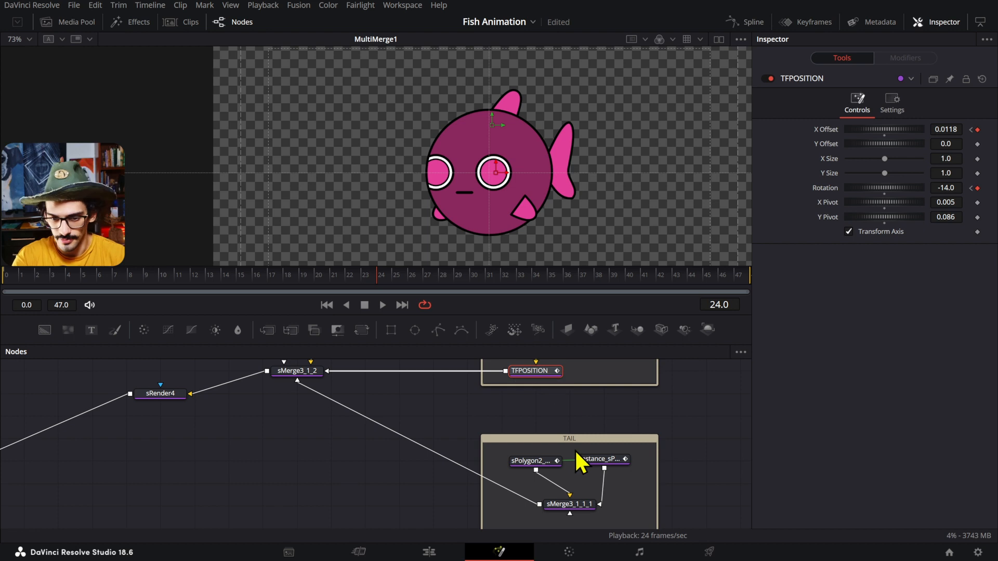
pyautogui.scroll(-2, 575, 452)
pyautogui.hotkey('ctrl', 'v')
pyautogui.moveTo(520, 481)
pyautogui.mouseDown()
pyautogui.moveTo(510, 452)
pyautogui.moveTo(508, 463)
pyautogui.moveTo(526, 475)
pyautogui.mouseUp()
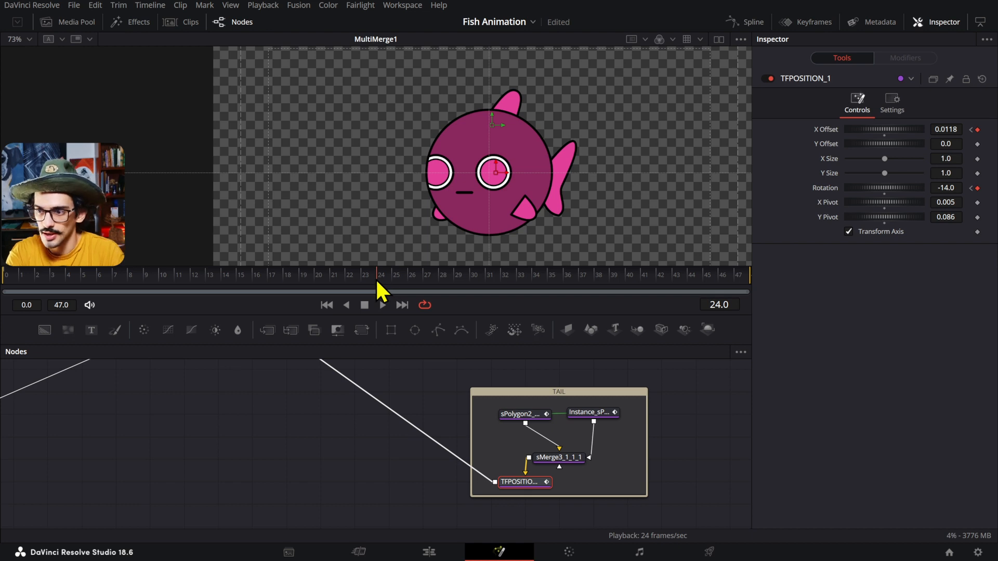
# Reset the pasted tail transform's animated Rotation and X Offset to their defaults and return to frame 0.
pyautogui.doubleClick(836, 187)
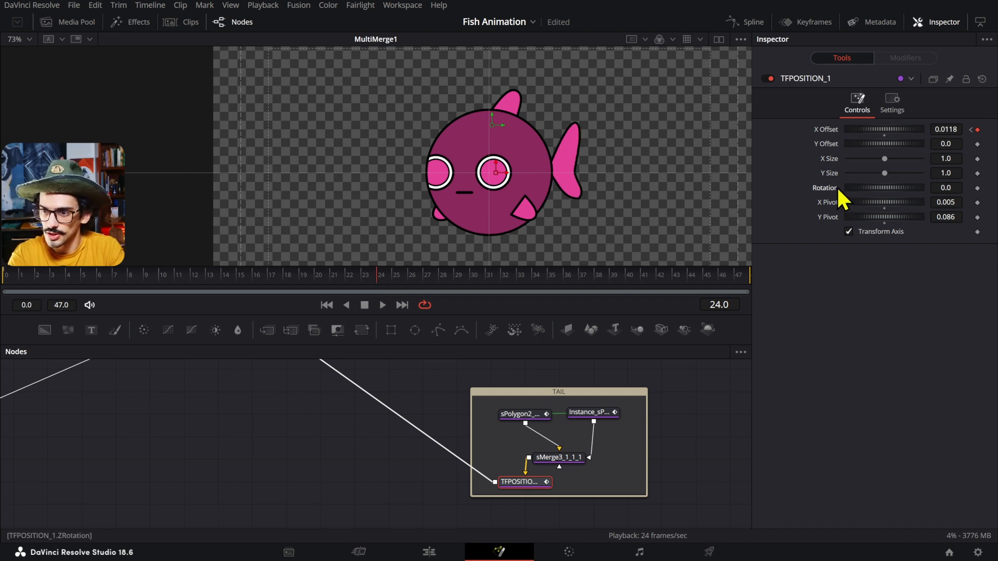
pyautogui.doubleClick(826, 132)
pyautogui.moveTo(185, 270); pyautogui.dragTo(4, 265)
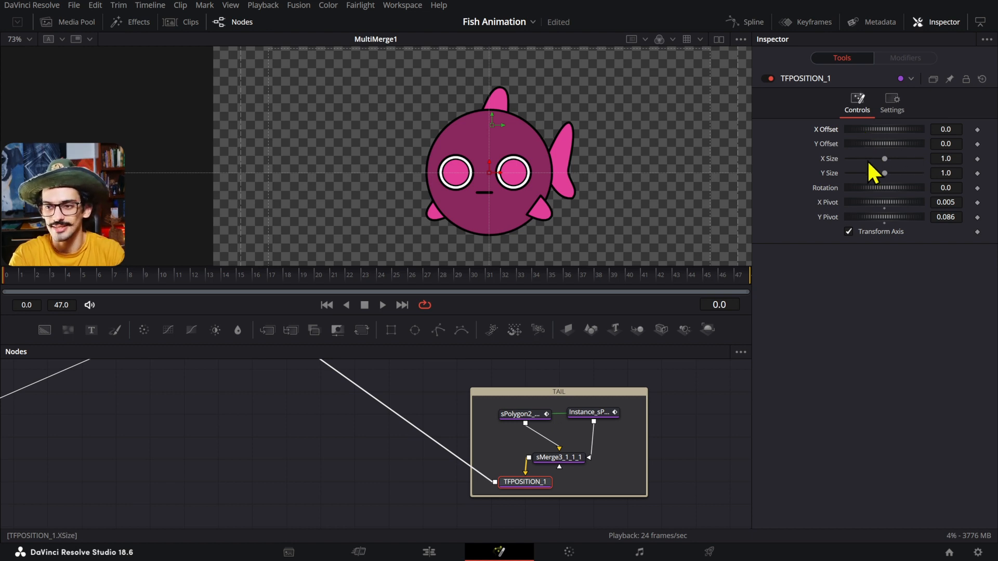
# Keyframe the tail transform TFPOSITION_1 at frame 0 with X Size 0.8482 and X Offset -0.0098.
pyautogui.moveTo(946, 159); pyautogui.dragTo(749, 180)
pyautogui.doubleClick(831, 159)
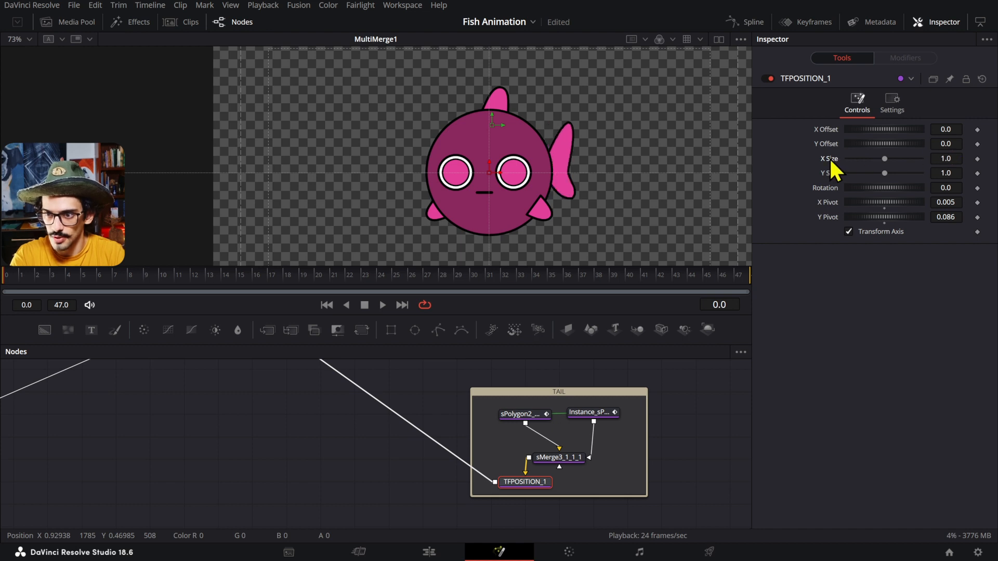
pyautogui.moveTo(931, 159); pyautogui.dragTo(717, 172)
pyautogui.moveTo(952, 126); pyautogui.dragTo(938, 126)
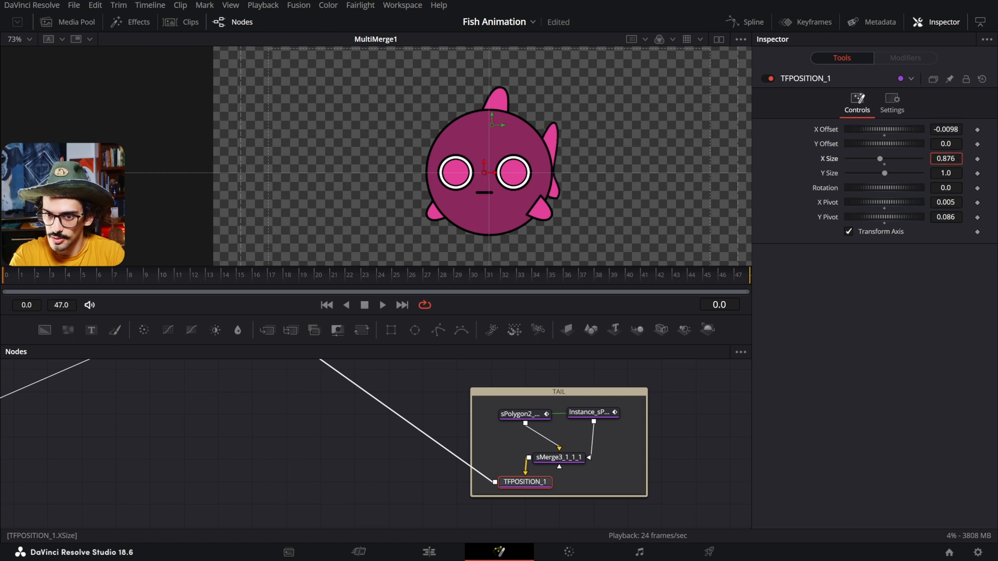
pyautogui.click(978, 160)
pyautogui.click(978, 130)
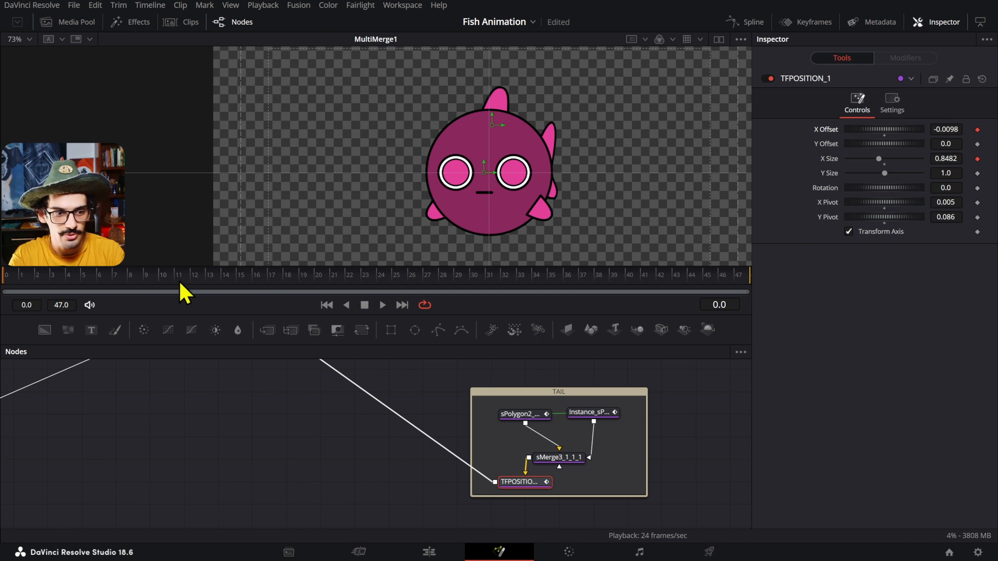
# At frame 24, set TFPOSITION_1's X Offset to 0 and X Size to 1, and scrub through the tail animation.
pyautogui.click(379, 288)
pyautogui.click(947, 129)
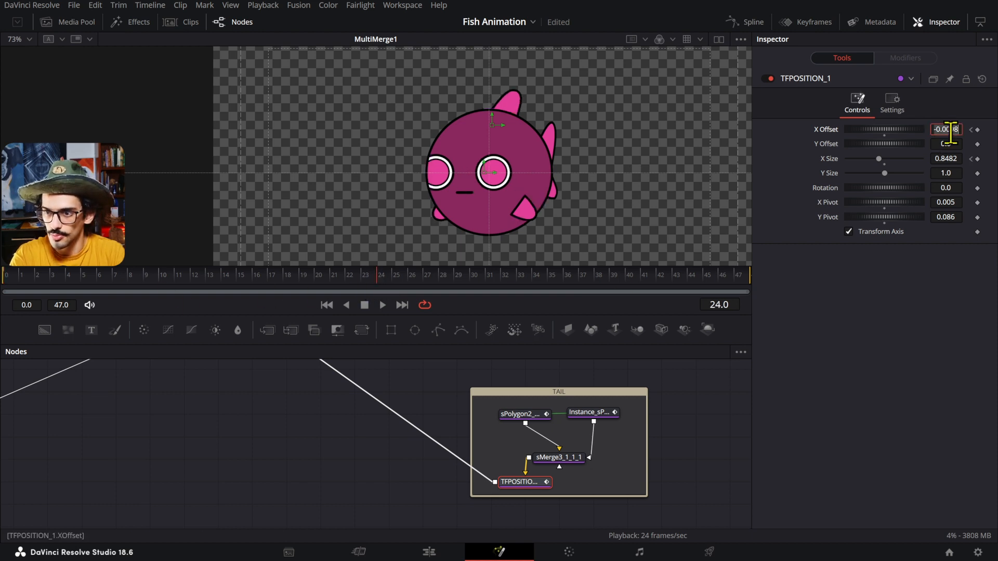
pyautogui.write('0')
pyautogui.press('Tab')
pyautogui.click(945, 159)
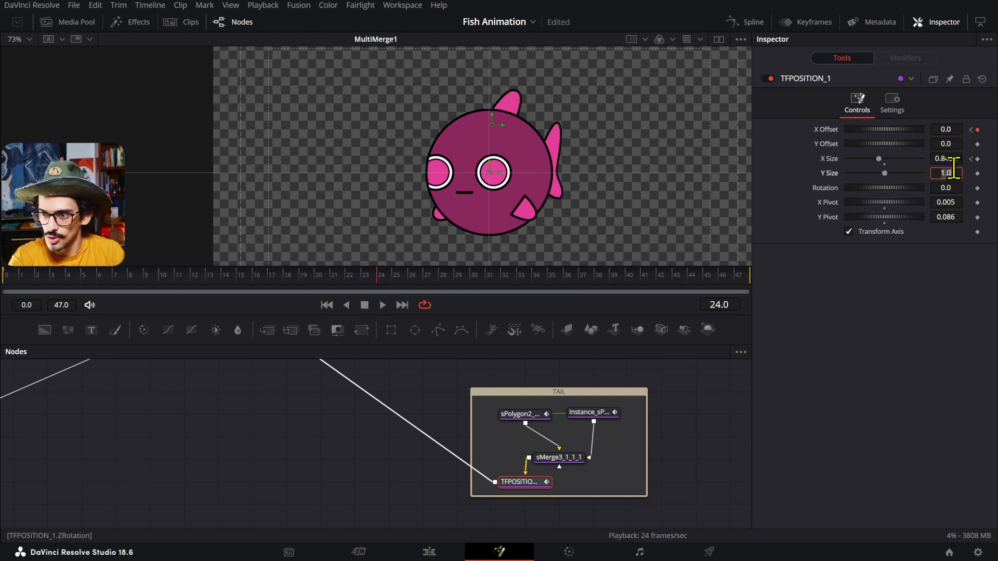
pyautogui.write('0')
pyautogui.press('Tab')
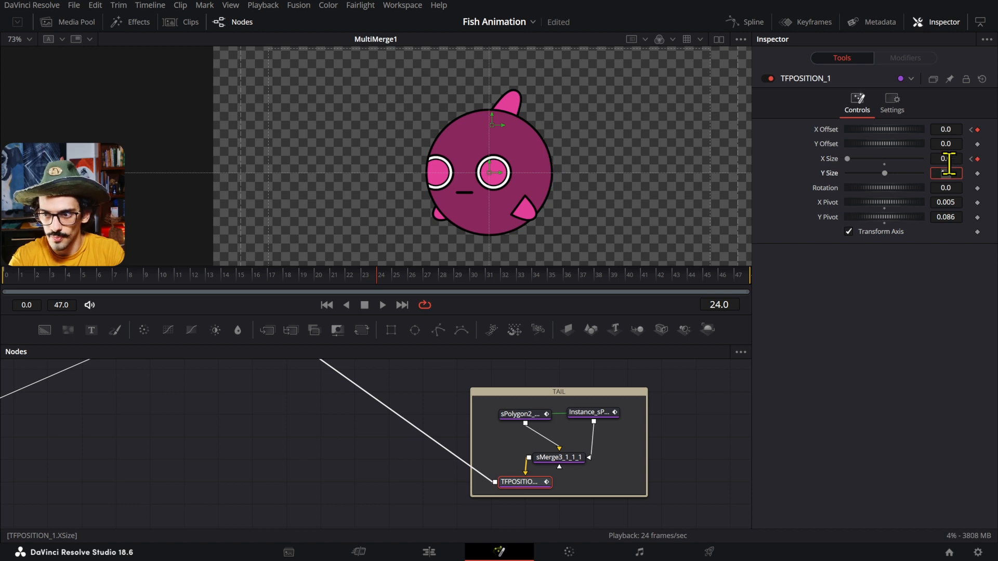
pyautogui.click(947, 159)
pyautogui.write('1')
pyautogui.press('Tab')
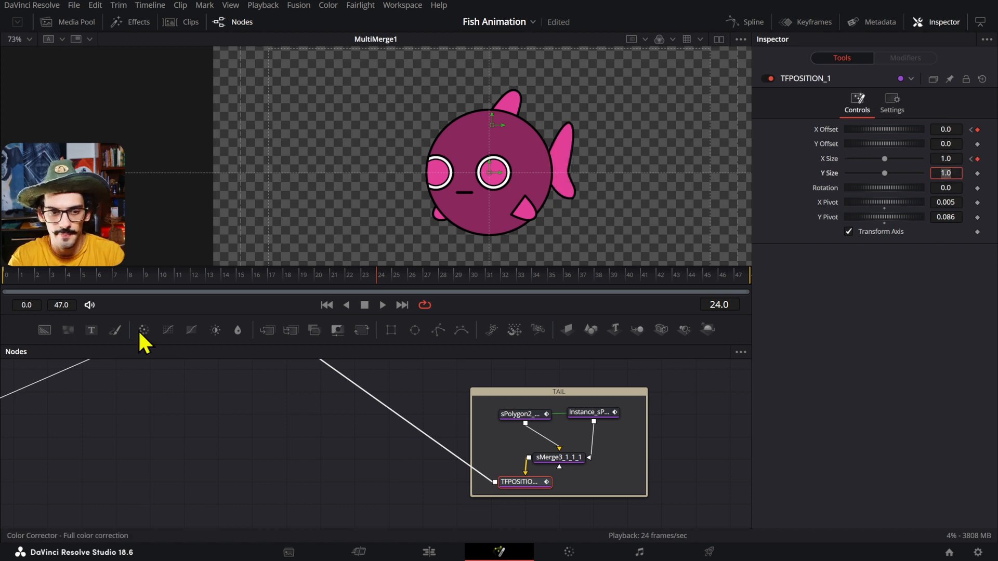
pyautogui.click(98, 275)
pyautogui.moveTo(106, 303); pyautogui.dragTo(381, 273)
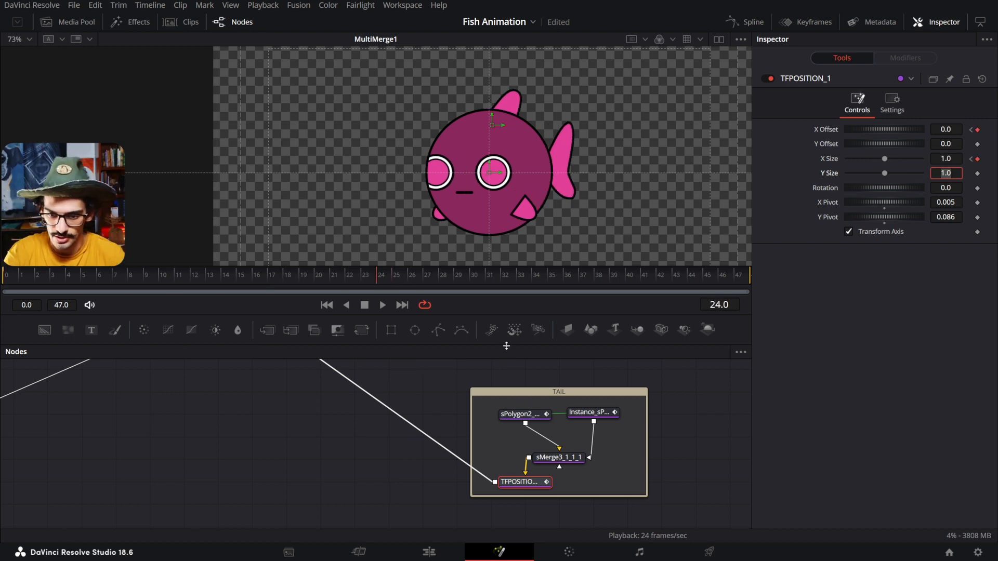
# Move to the last frame, 47, select the faceposition node and open the keyframe editor for it.
pyautogui.scroll(-3, 545, 471)
pyautogui.scroll(-3, 565, 428)
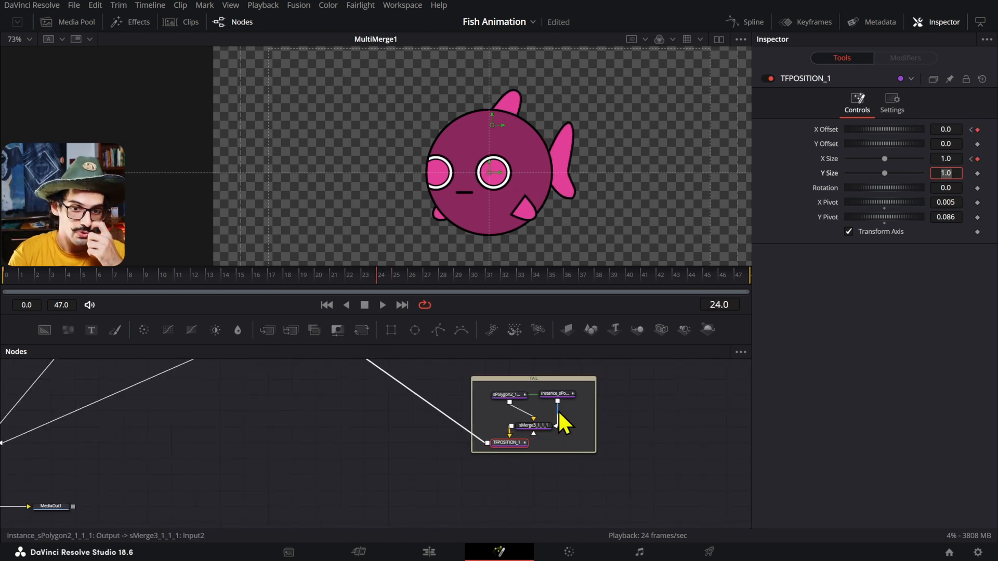
pyautogui.press('End')
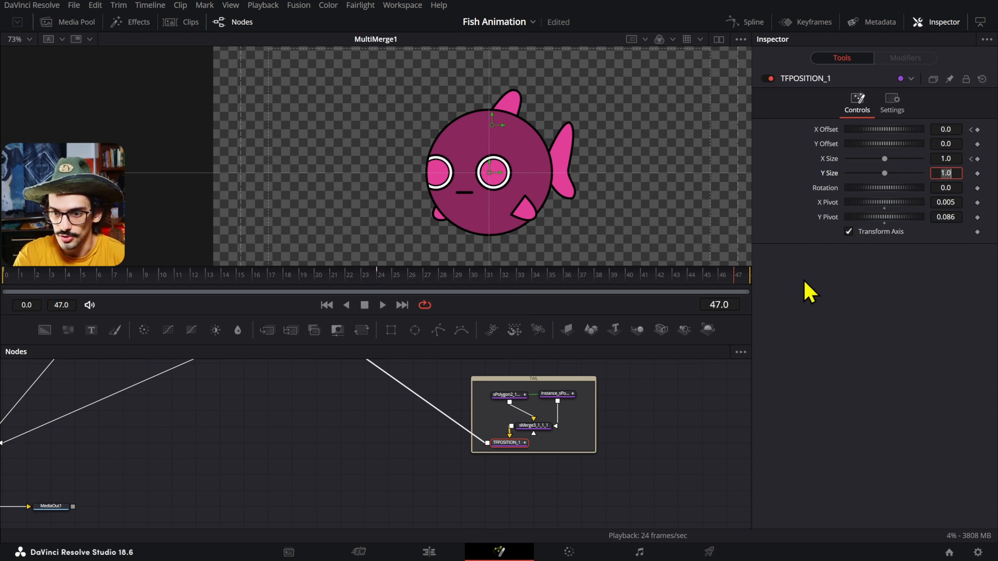
pyautogui.scroll(3, 336, 437)
pyautogui.hscroll(-5, 333, 438)
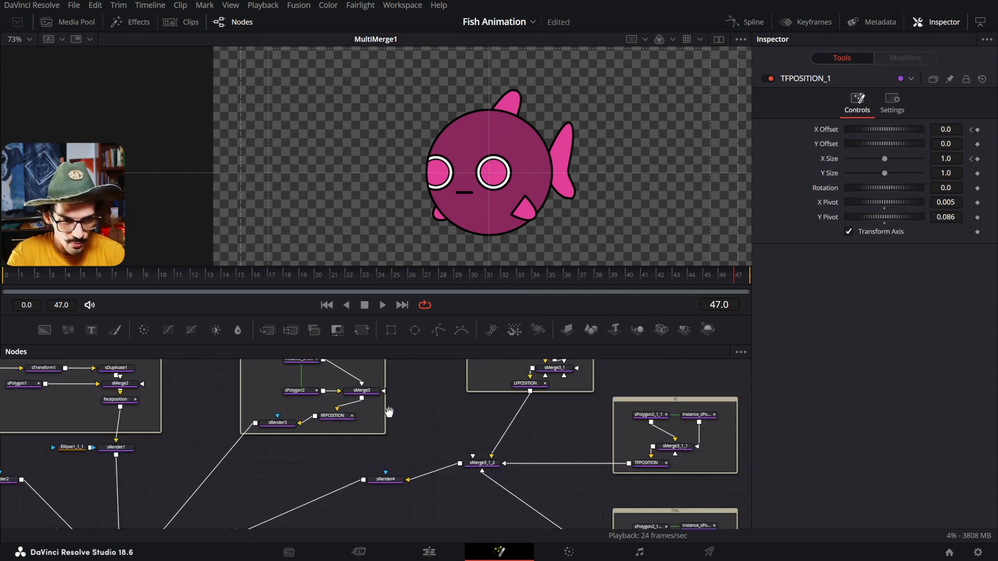
pyautogui.click(291, 420)
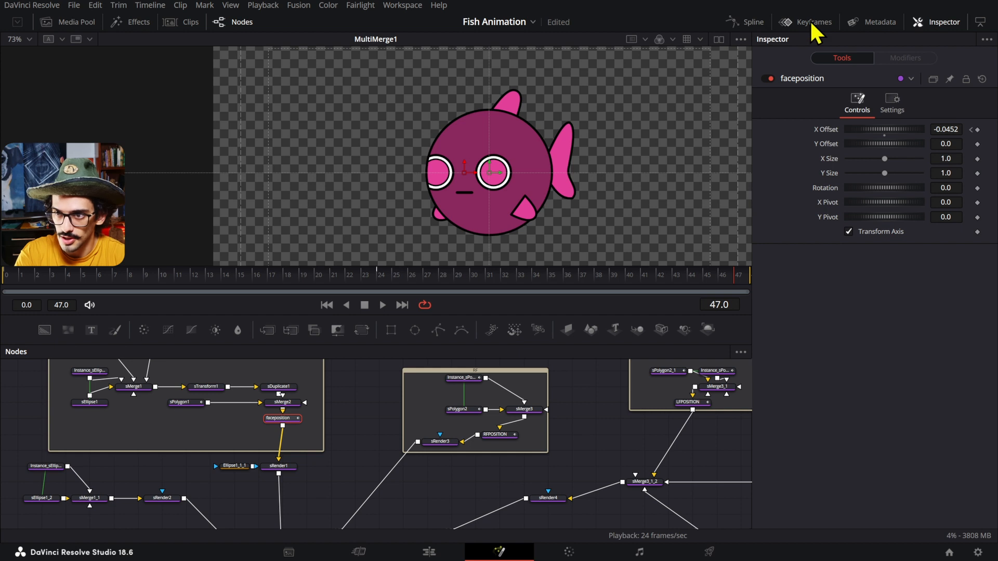
pyautogui.click(780, 23)
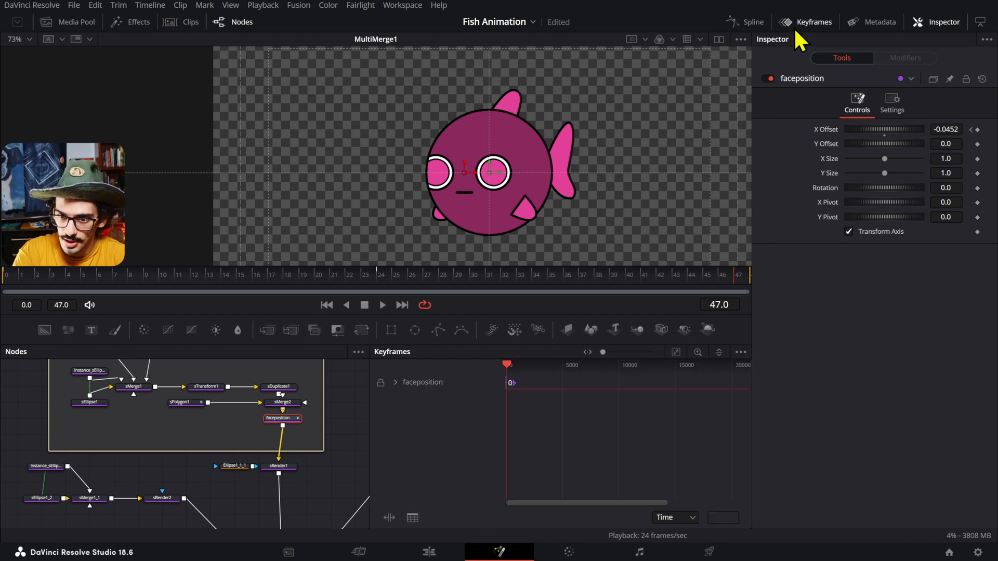
# Expand the faceposition keyframe tracks, set the current time to frame 48, and fit the keyframe view to the animation.
pyautogui.click(396, 383)
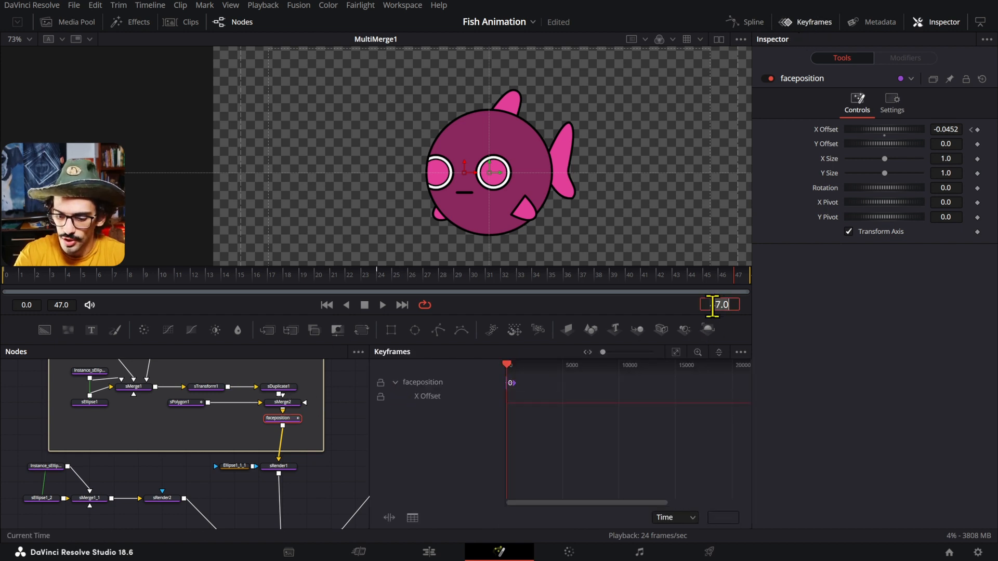
pyautogui.press('Return')
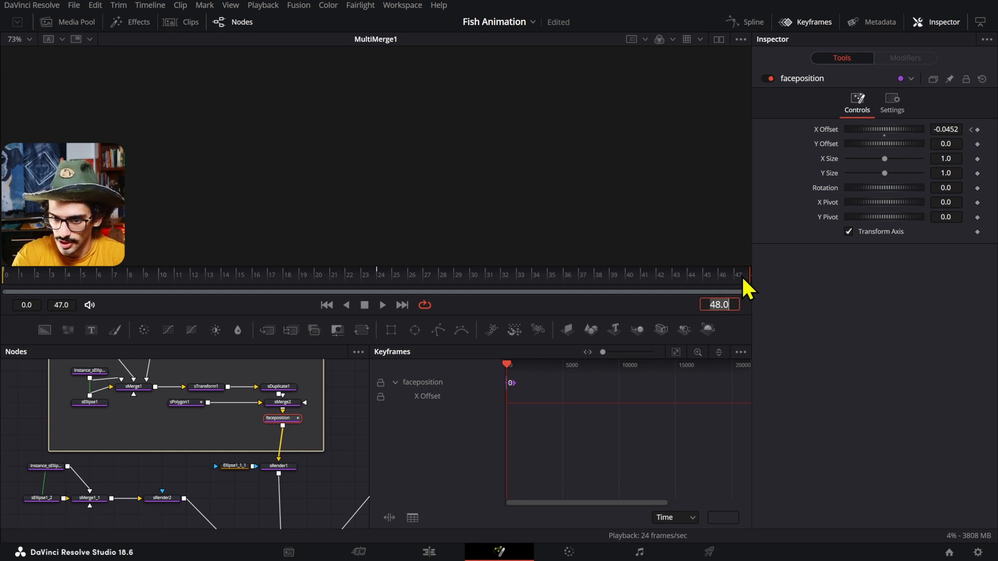
pyautogui.moveTo(550, 410); pyautogui.dragTo(676, 398)
pyautogui.scroll(5, 648, 394)
pyautogui.scroll(2, 647, 394)
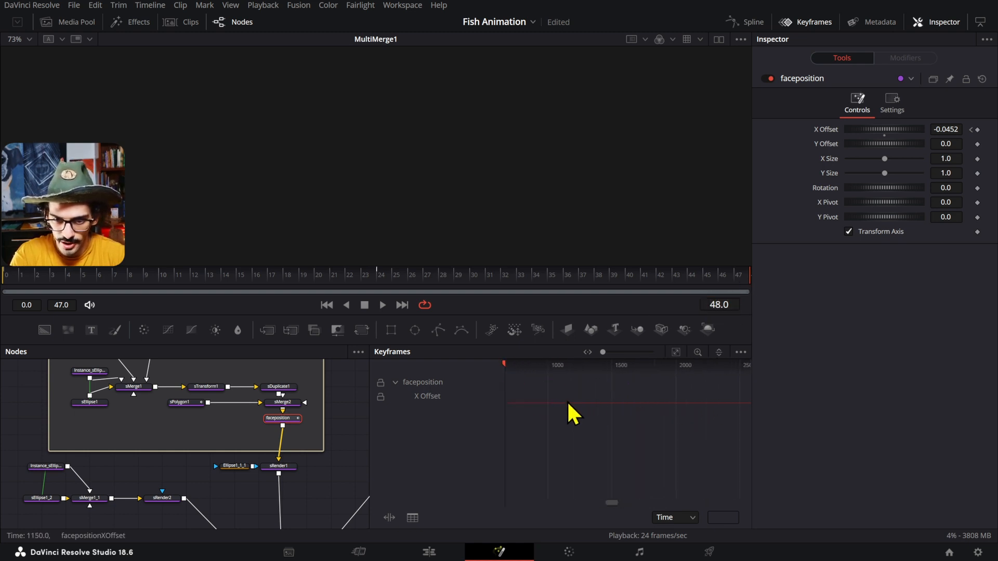
pyautogui.moveTo(567, 400); pyautogui.dragTo(715, 409)
pyautogui.click(464, 398)
pyautogui.scroll(3, 554, 406)
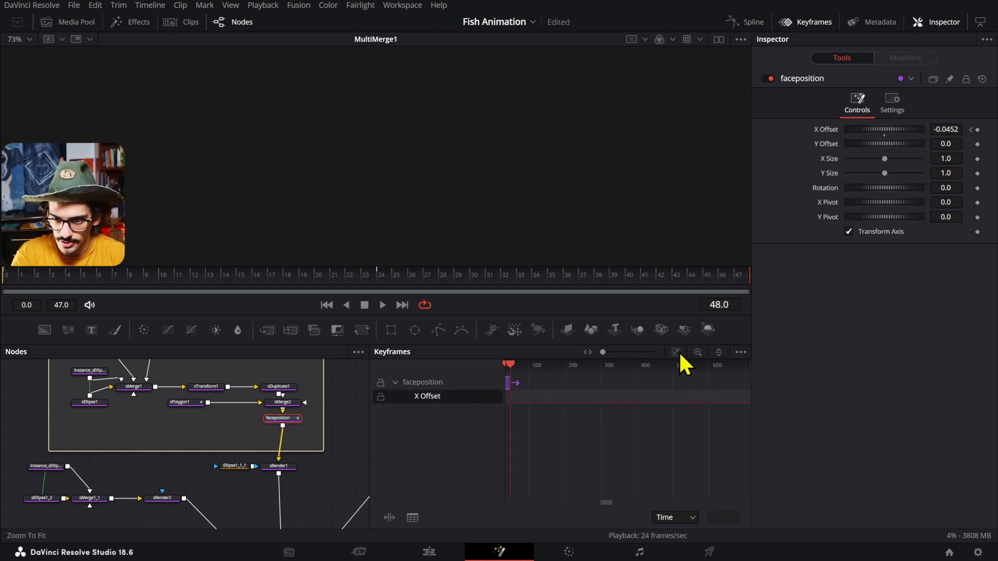
pyautogui.click(676, 352)
# Copy the faceposition node's starting X Offset keyframe to frame 48 so the face movement loops.
pyautogui.click(534, 403)
pyautogui.moveTo(525, 399); pyautogui.dragTo(727, 409)
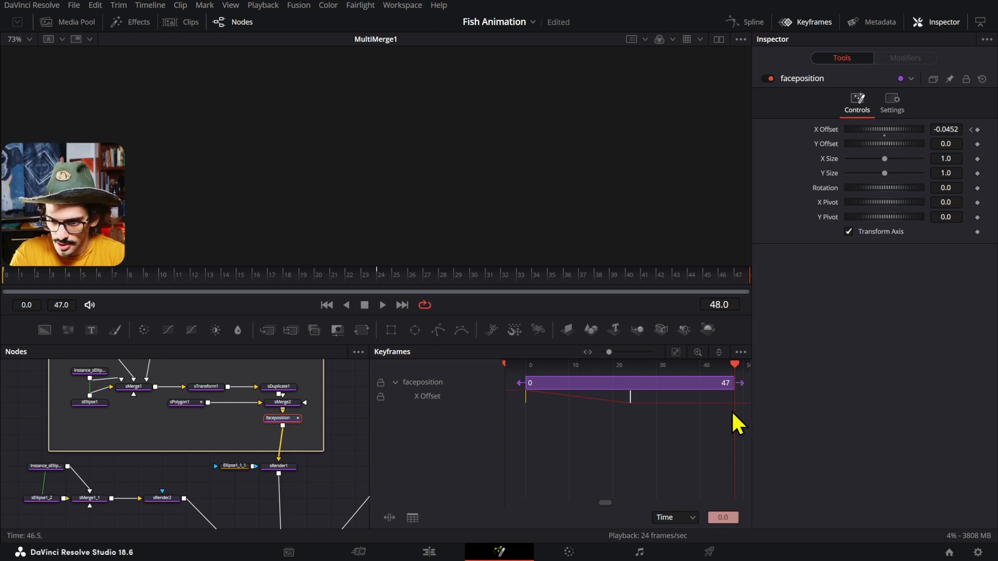
pyautogui.moveTo(526, 400); pyautogui.dragTo(728, 418)
pyautogui.moveTo(525, 399); pyautogui.dragTo(696, 409)
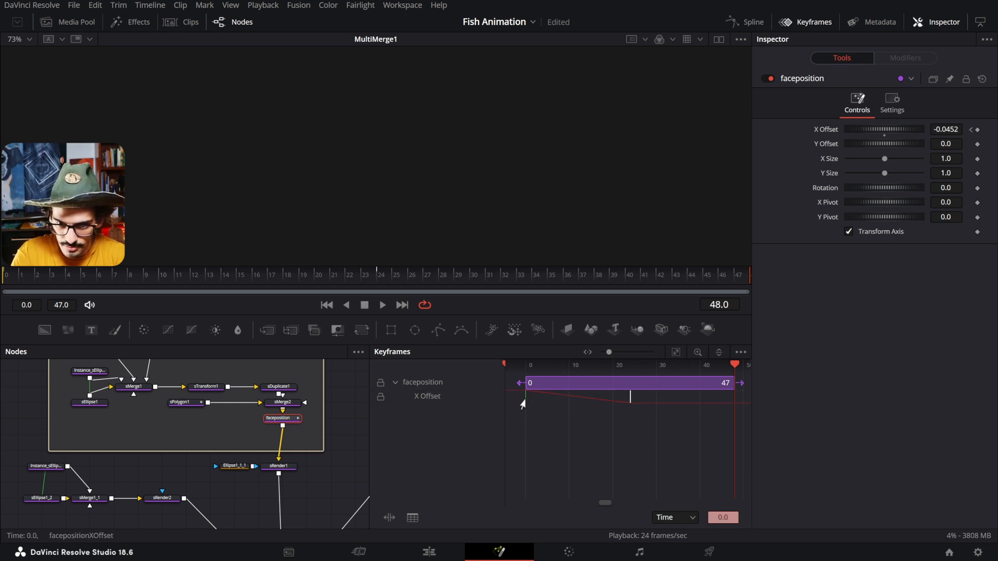
pyautogui.moveTo(525, 399); pyautogui.dragTo(678, 411)
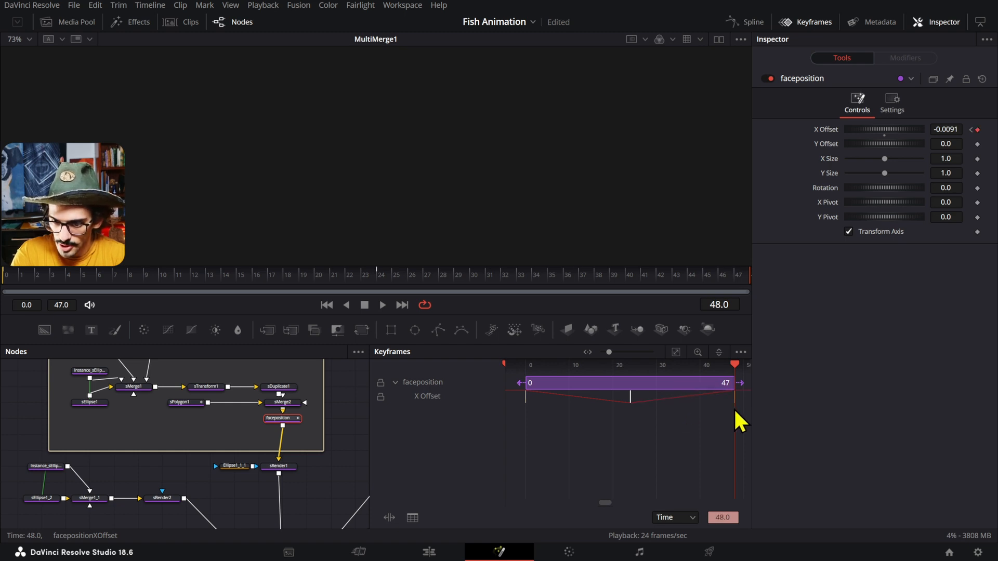
pyautogui.click(721, 415)
pyautogui.moveTo(743, 403); pyautogui.dragTo(743, 403)
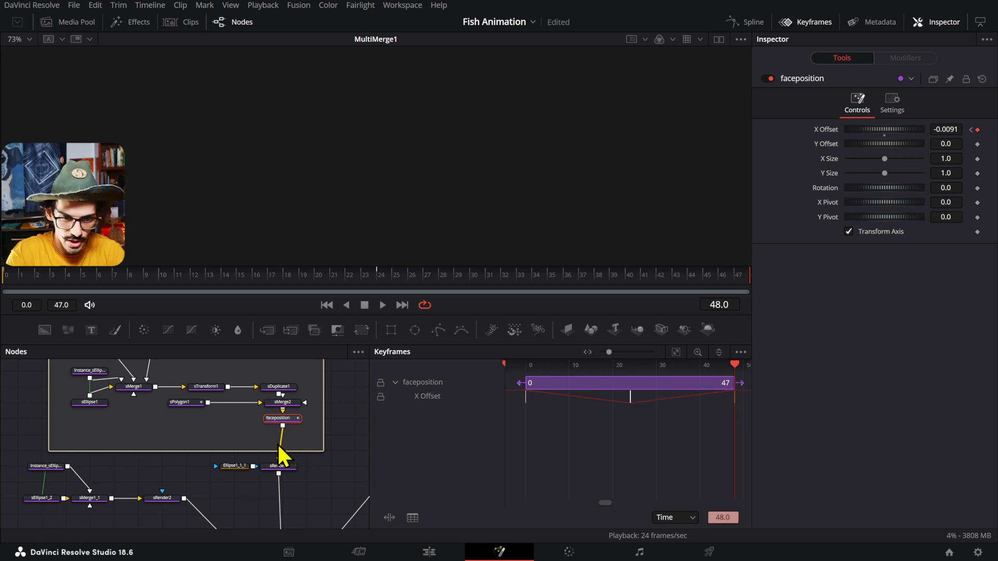
# Scrub through the second half of the animation to check the face movement, and return to frame 48.
pyautogui.click(379, 281)
pyautogui.moveTo(379, 281); pyautogui.dragTo(775, 296)
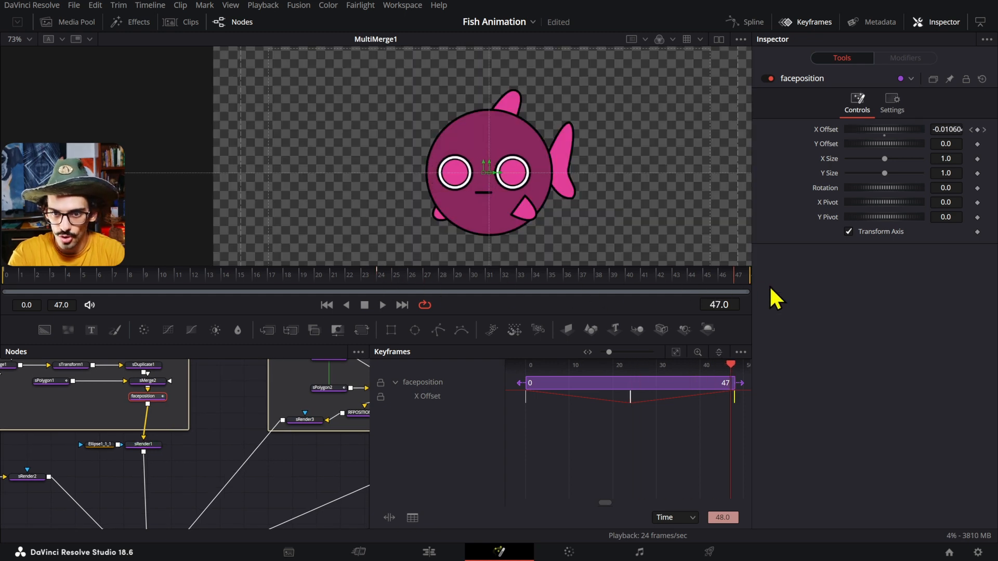
pyautogui.write('48')
pyautogui.press('Return')
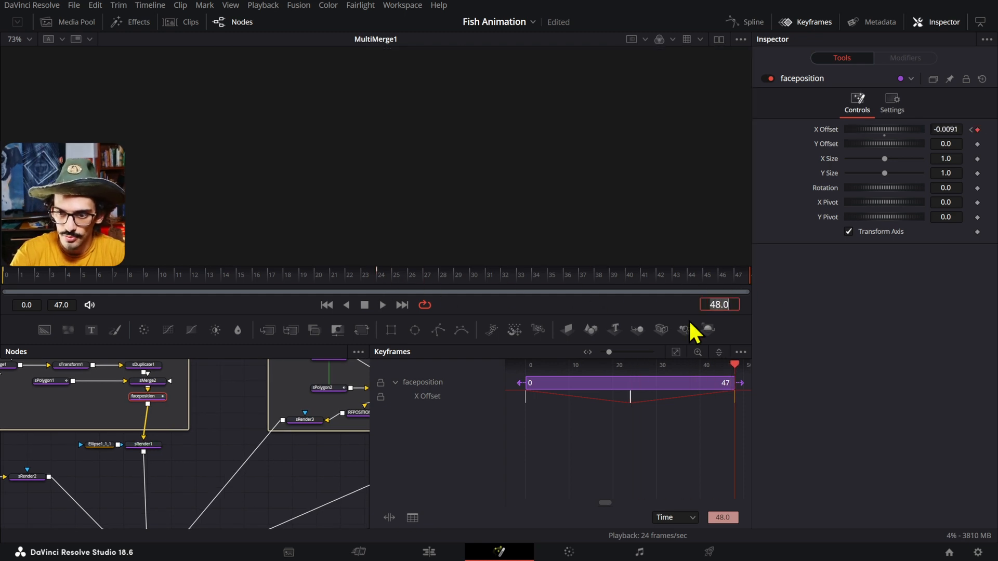
# Copy the starting X Offset keyframe of the RFPOSITION fin node to frame 48.
pyautogui.moveTo(281, 447); pyautogui.dragTo(202, 470)
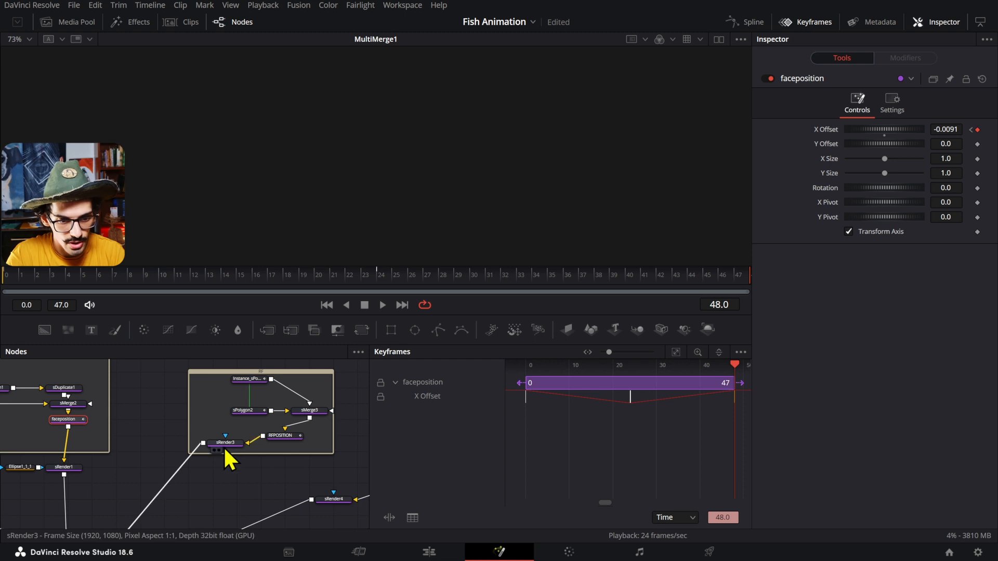
pyautogui.click(223, 445)
pyautogui.click(300, 437)
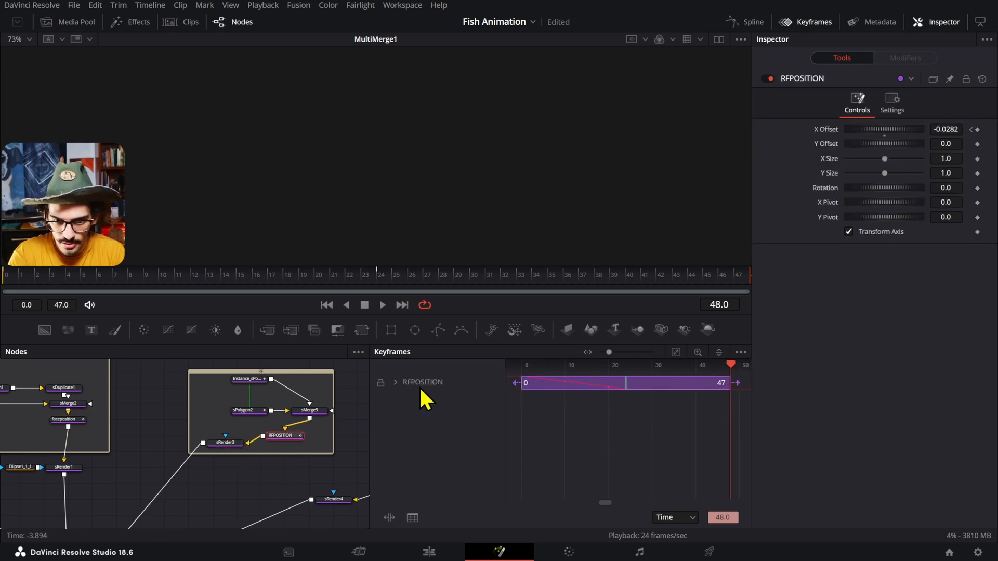
pyautogui.click(395, 383)
pyautogui.moveTo(575, 416); pyautogui.dragTo(718, 400)
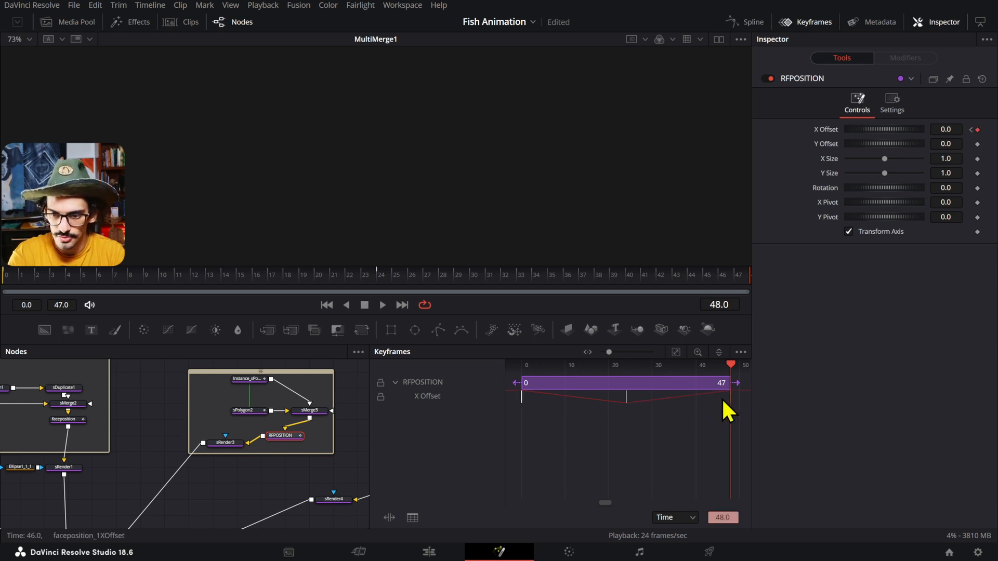
# Copy the starting X Offset keyframe of the LFPOSITION fin node and set the copy's time to 48.
pyautogui.moveTo(220, 446); pyautogui.dragTo(133, 417)
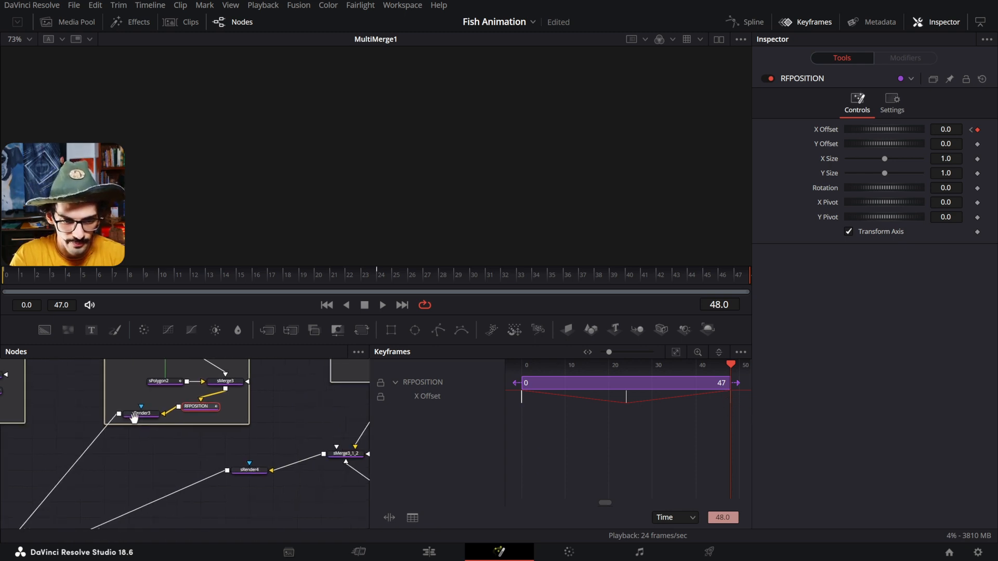
pyautogui.moveTo(342, 465); pyautogui.dragTo(177, 497)
pyautogui.click(227, 408)
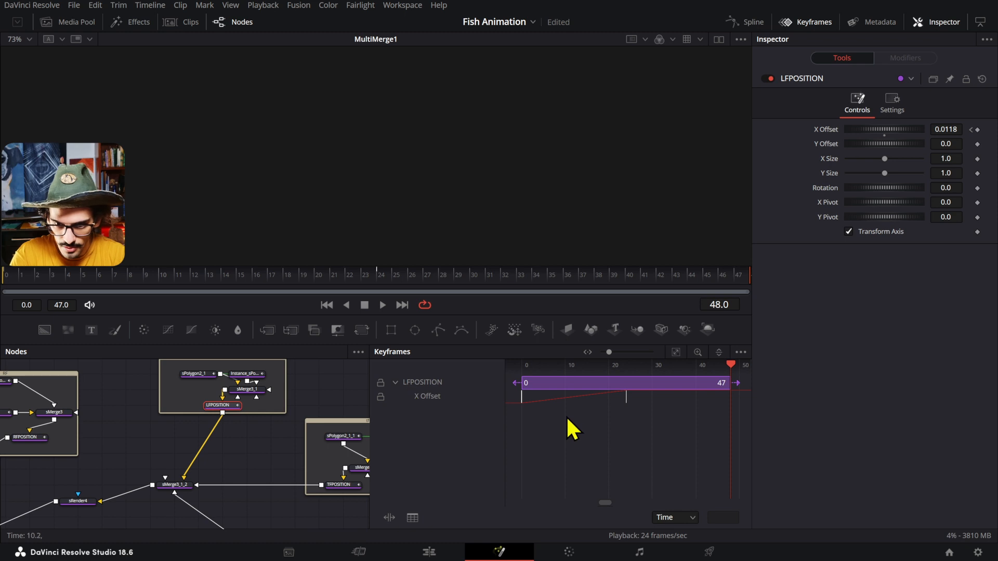
pyautogui.moveTo(523, 399); pyautogui.dragTo(713, 394)
pyautogui.click(727, 414)
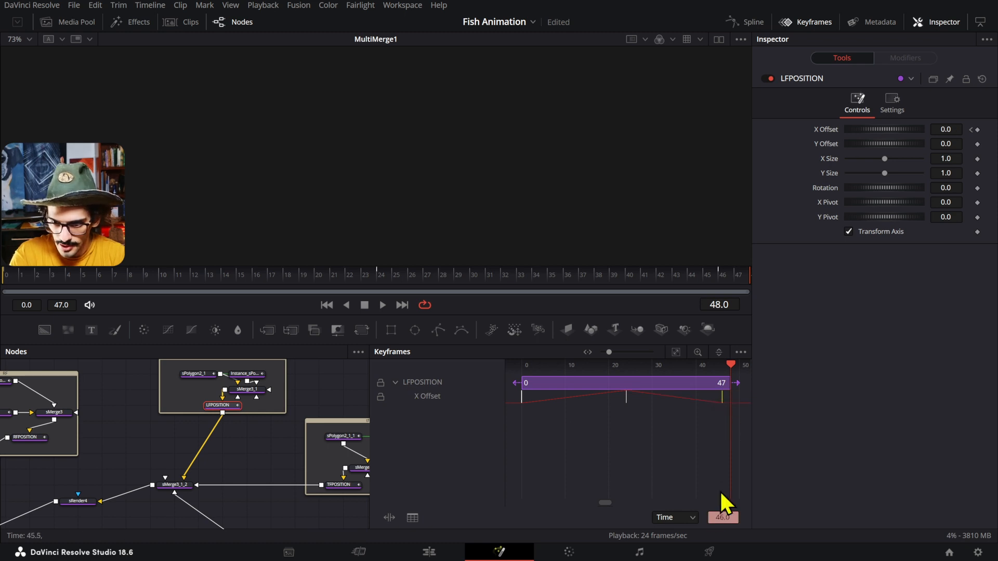
pyautogui.click(723, 518)
pyautogui.write('48')
pyautogui.press('Return')
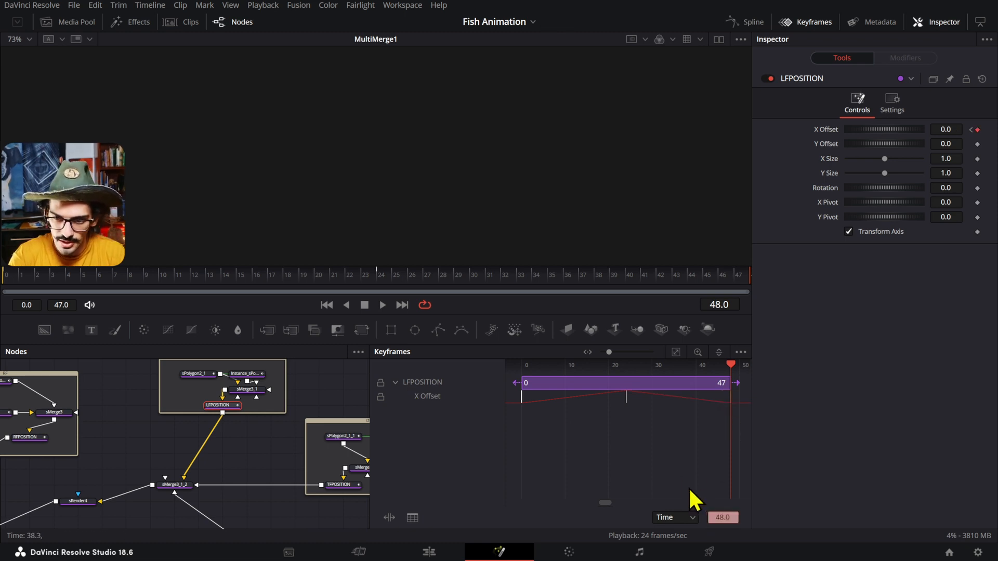
# Copy the starting X Offset and Rotation keyframes of the TFPOSITION node to frame 48.
pyautogui.moveTo(327, 474); pyautogui.dragTo(288, 458)
pyautogui.click(297, 465)
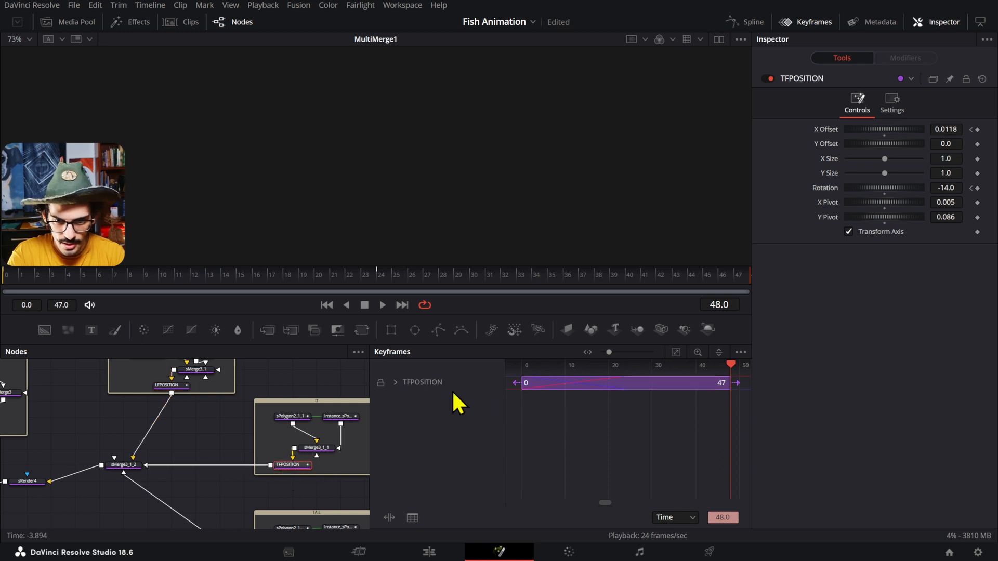
pyautogui.click(396, 382)
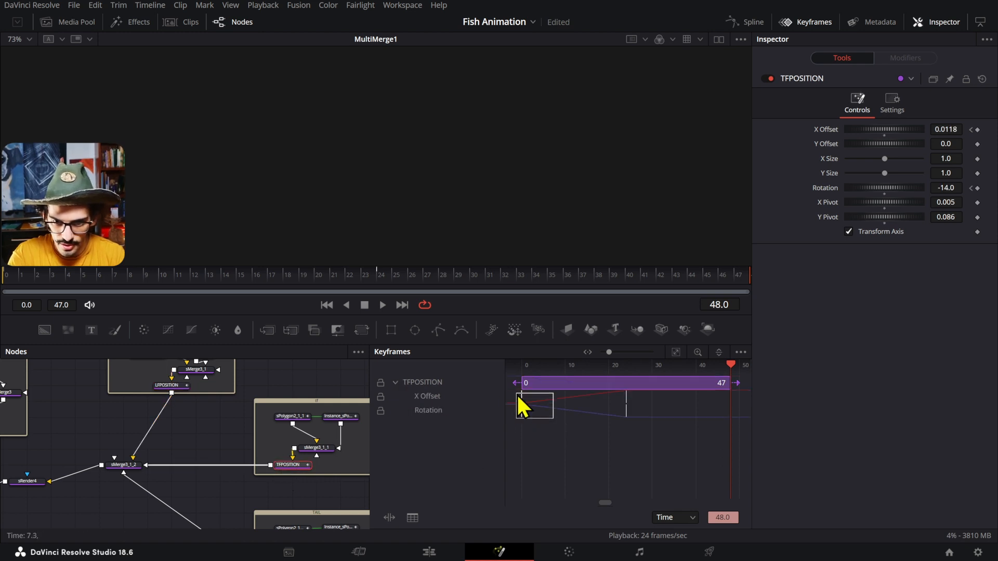
pyautogui.click(684, 390)
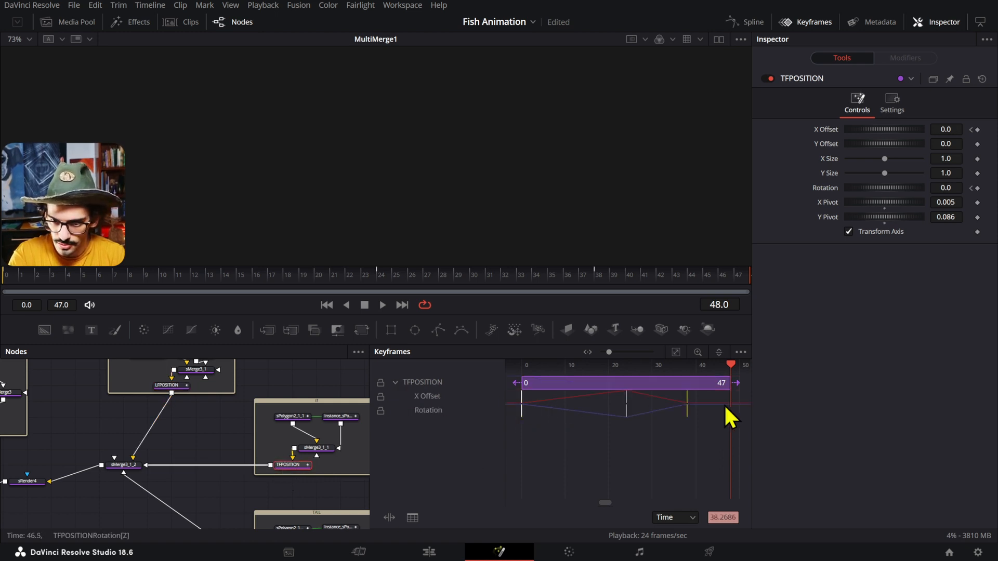
pyautogui.click(687, 411)
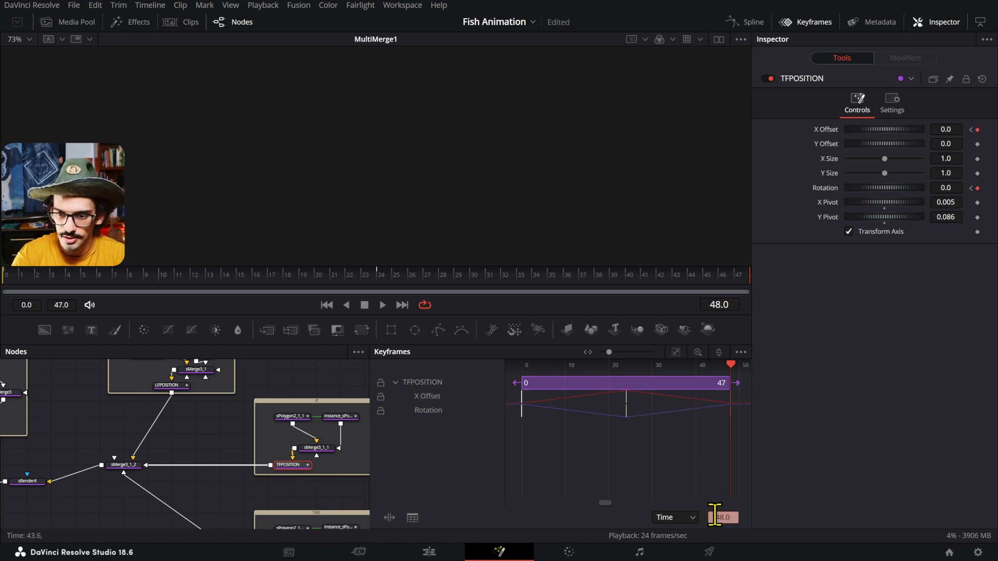
# Select the tail's TFPOSITION_1 node and expand its X Offset and X Size keyframe tracks.
pyautogui.scroll(-4, 225, 406)
pyautogui.click(238, 490)
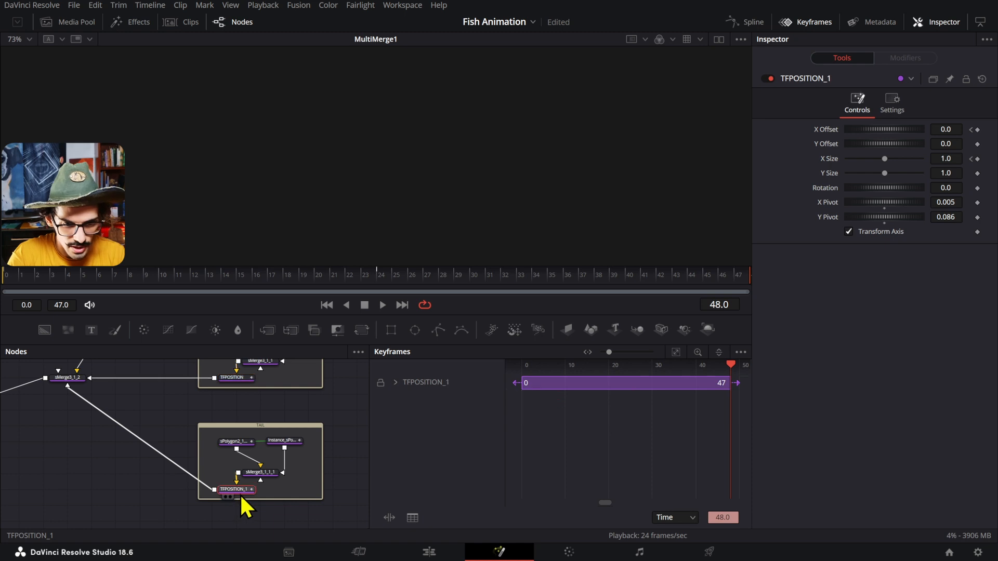
pyautogui.click(395, 383)
pyautogui.moveTo(552, 422); pyautogui.dragTo(506, 377)
pyautogui.moveTo(521, 412); pyautogui.dragTo(686, 396)
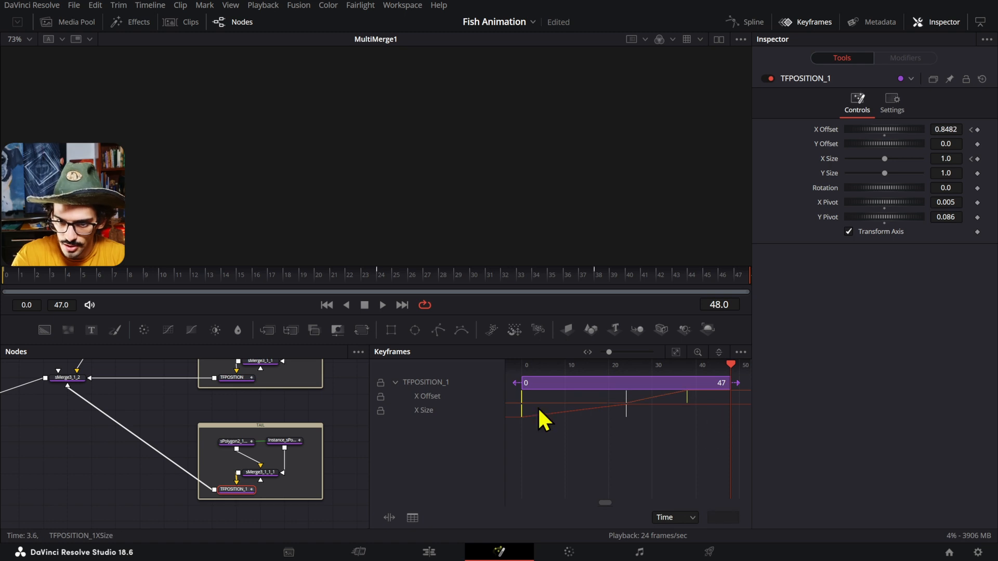
pyautogui.hotkey('ctrl', 'z')
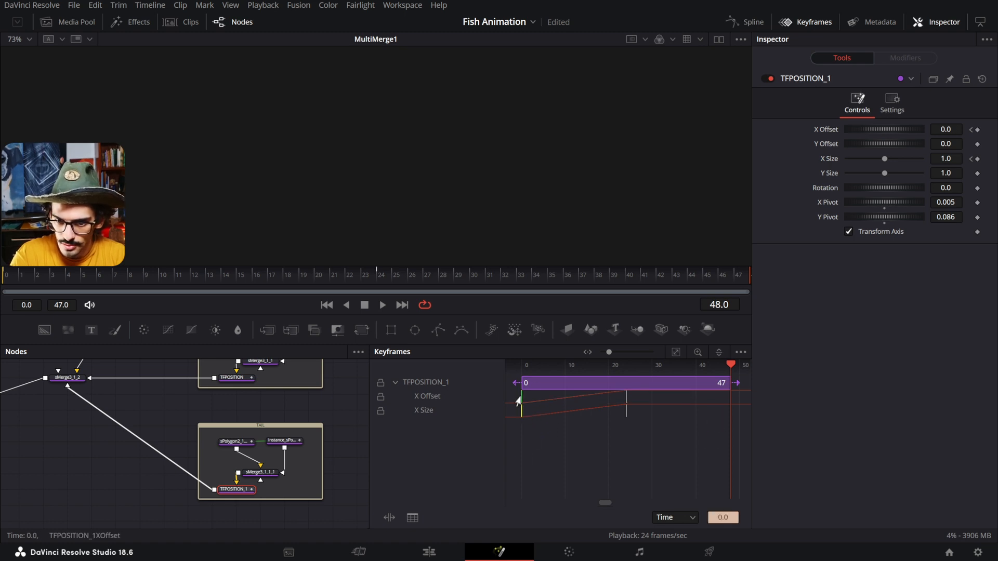
# Copy the tail's starting X Offset and X Size keyframes together and set the copies' time to 48.
pyautogui.moveTo(518, 401); pyautogui.dragTo(668, 395)
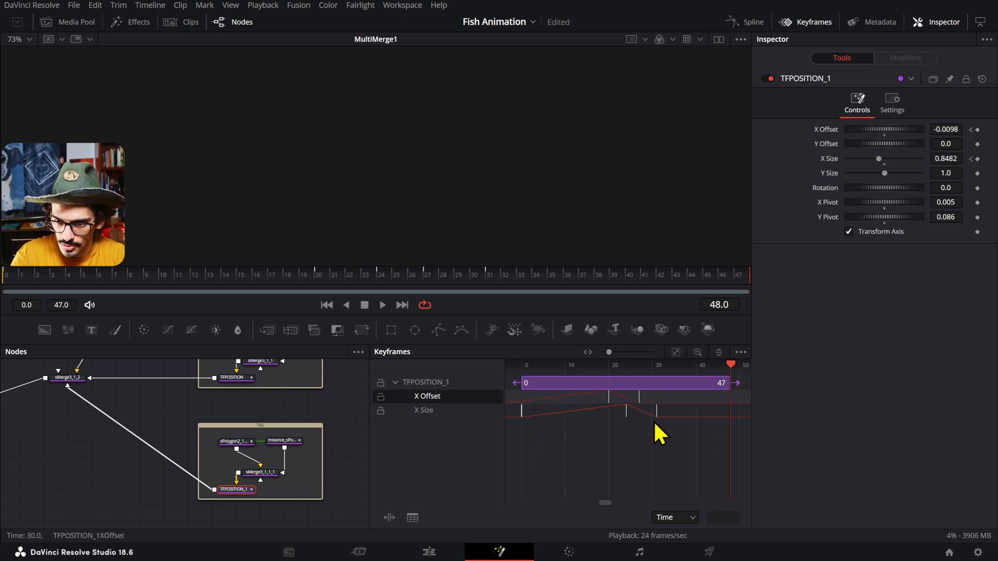
pyautogui.moveTo(702, 444); pyautogui.dragTo(655, 389)
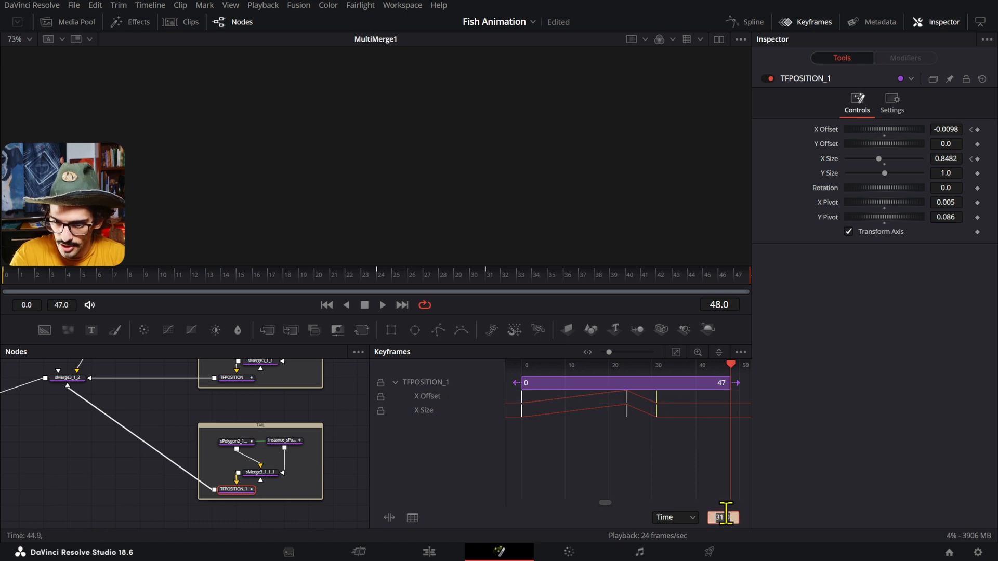
pyautogui.write('48')
pyautogui.press('Return')
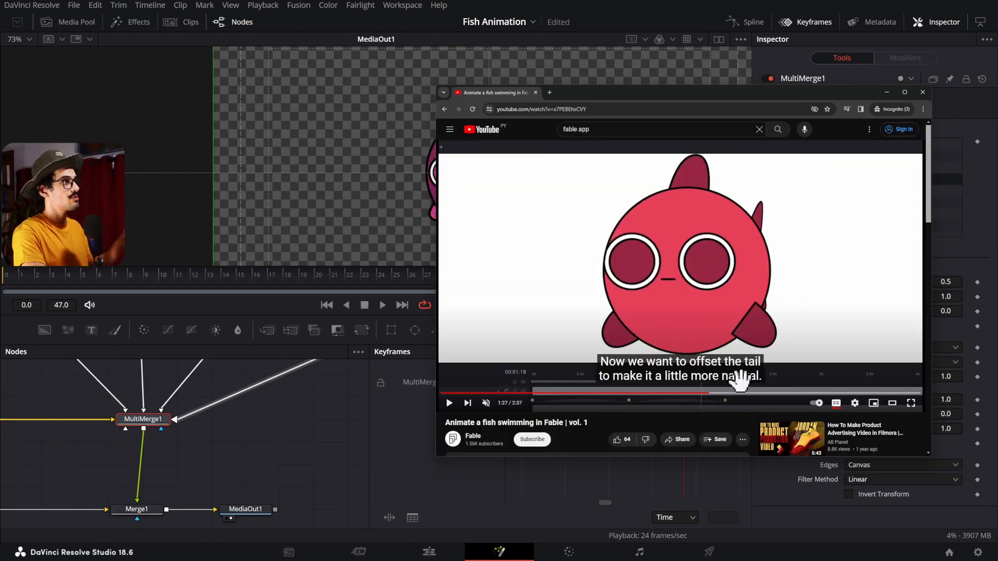
# Review the part of the YouTube fish animation reference that explains offsetting the tail layer's keyframes.
pyautogui.moveTo(719, 405); pyautogui.dragTo(727, 397)
pyautogui.click(765, 314)
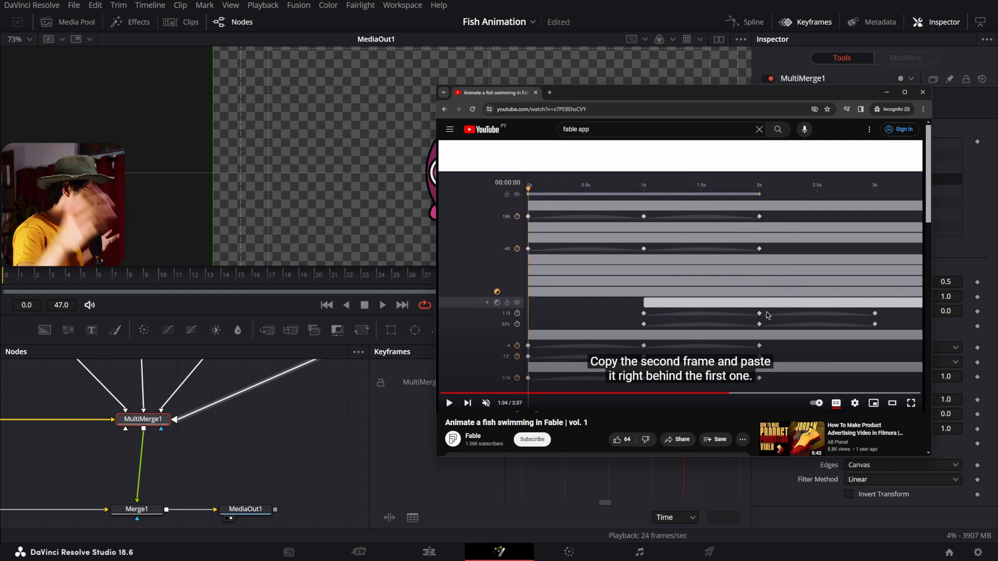
pyautogui.click(724, 395)
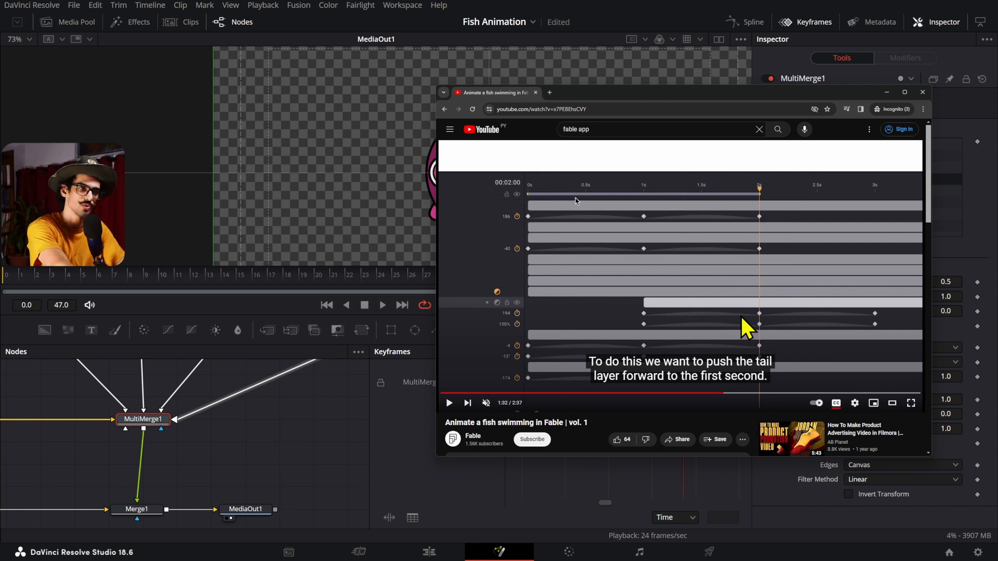
pyautogui.click(742, 318)
pyautogui.click(757, 325)
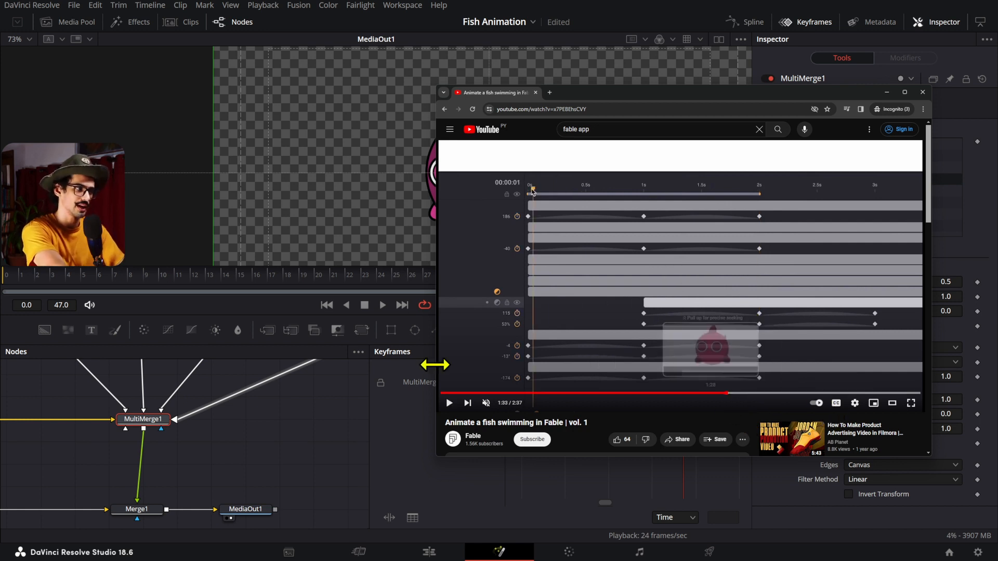
# Return to DaVinci Resolve and shift all X Offset and X Size keyframes of the tail's TFPOSITION_1 node 24 frames later.
pyautogui.click(239, 425)
pyautogui.moveTo(274, 443); pyautogui.dragTo(258, 448)
pyautogui.scroll(-8, 281, 458)
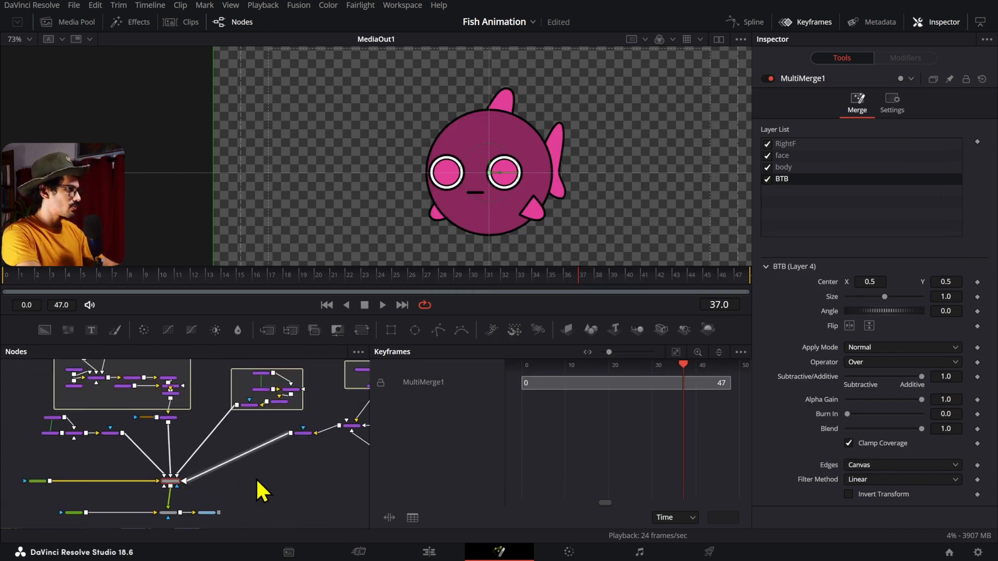
pyautogui.scroll(8, 239, 460)
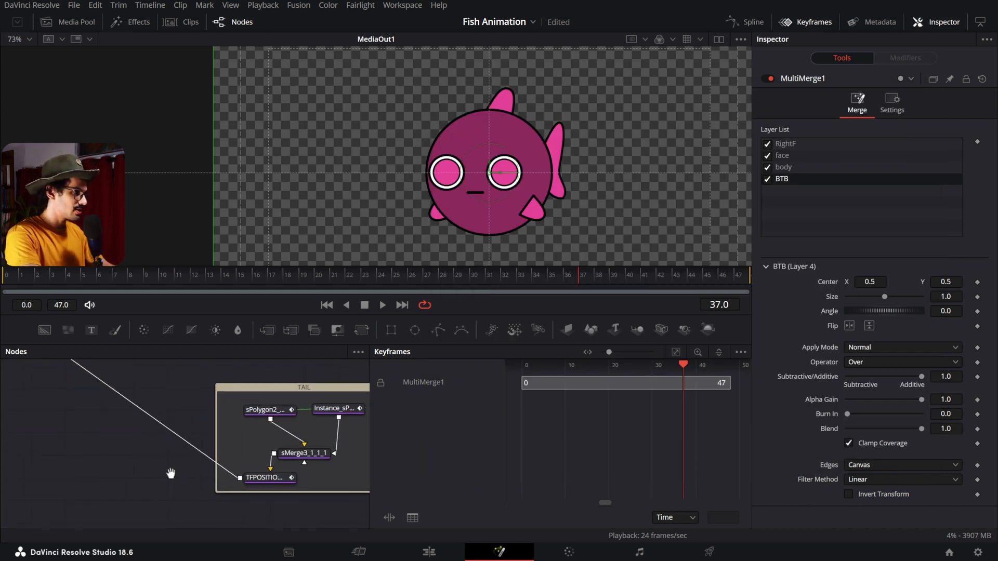
pyautogui.click(252, 477)
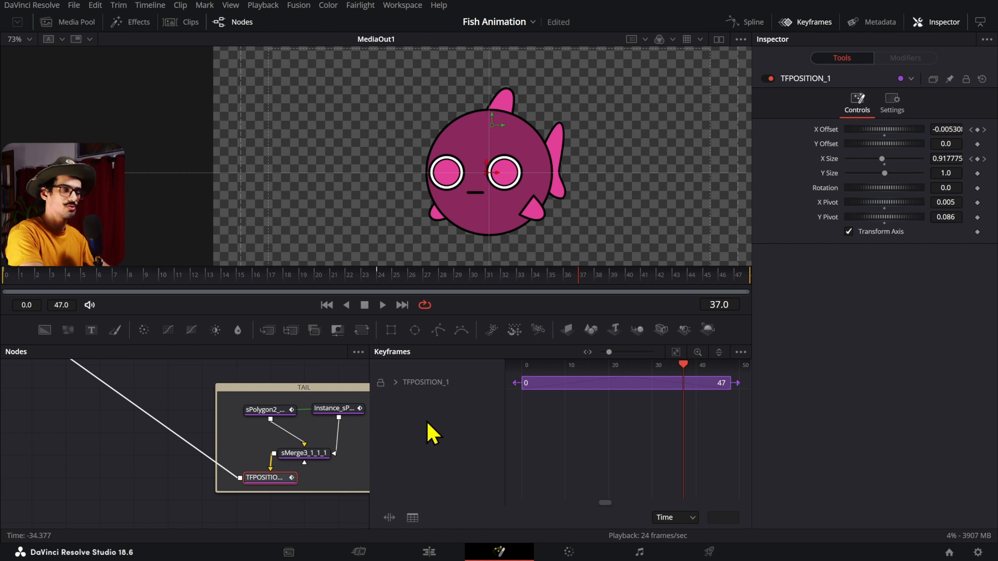
pyautogui.click(396, 383)
pyautogui.scroll(-3, 675, 433)
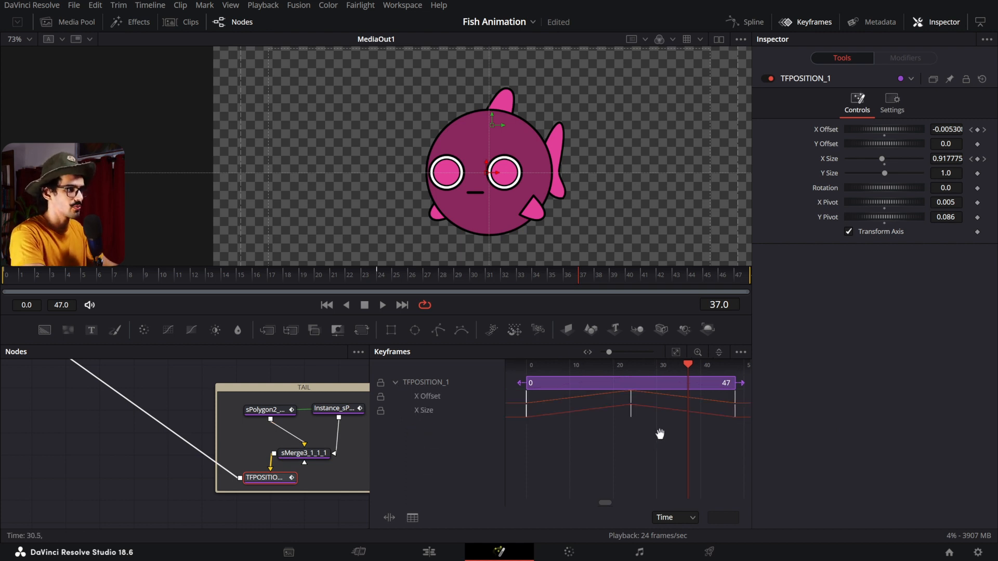
pyautogui.moveTo(732, 453); pyautogui.dragTo(674, 395)
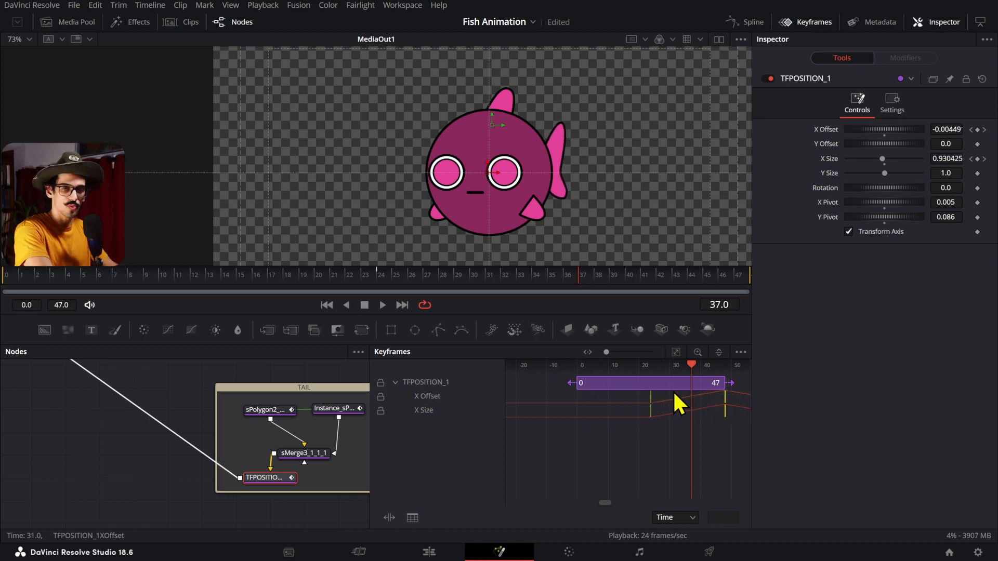
# Copy the tail's X Offset and X Size keyframes at frame 24 and set the copies' time to -24.
pyautogui.click(645, 447)
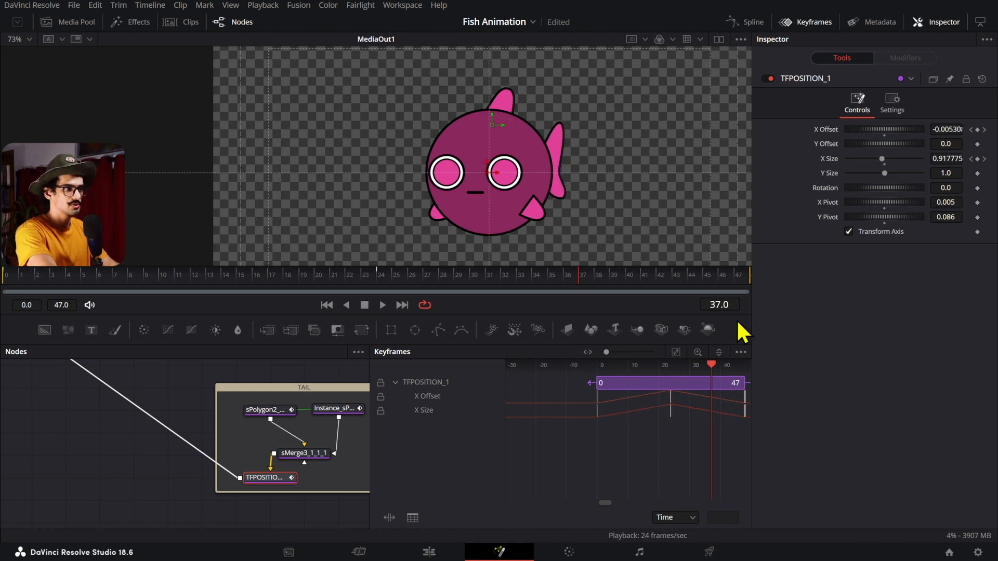
pyautogui.click(728, 305)
pyautogui.write('-4')
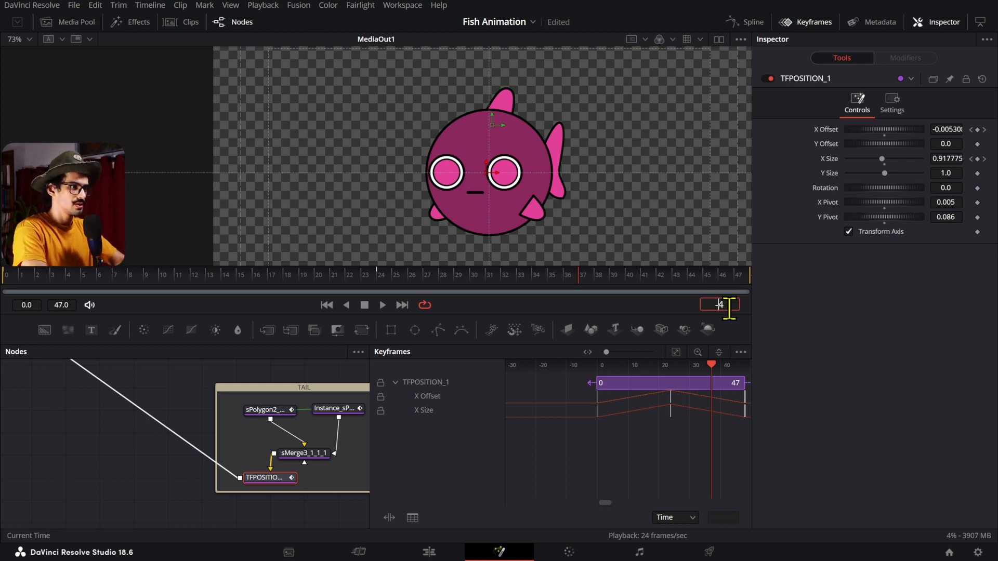
pyautogui.write('2')
pyautogui.press('Return')
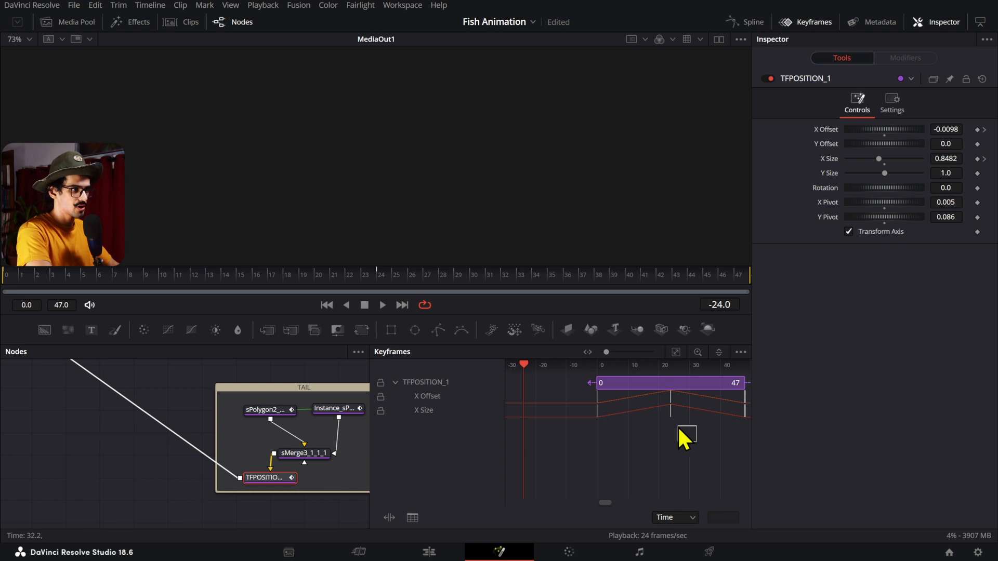
pyautogui.click(671, 399)
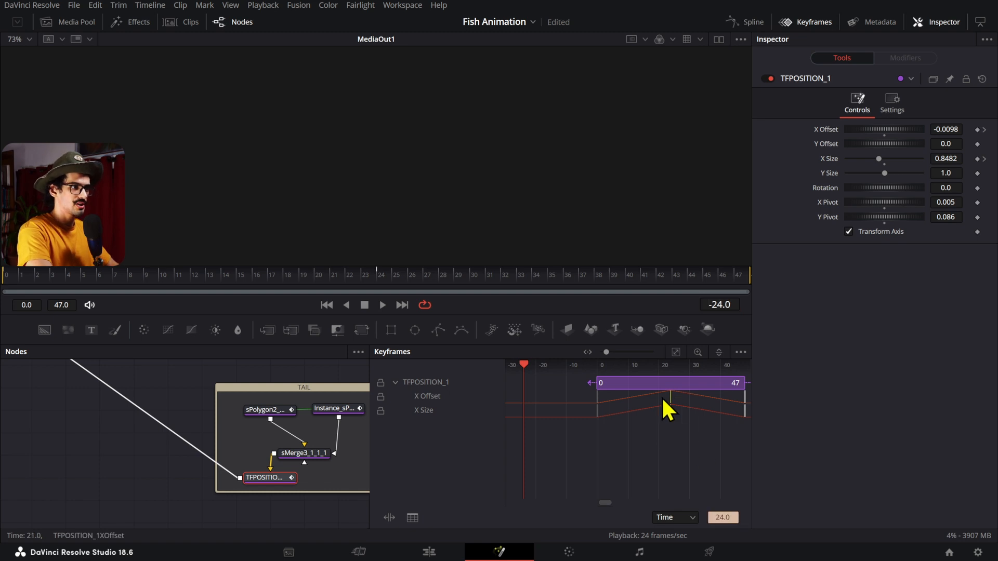
pyautogui.click(565, 403)
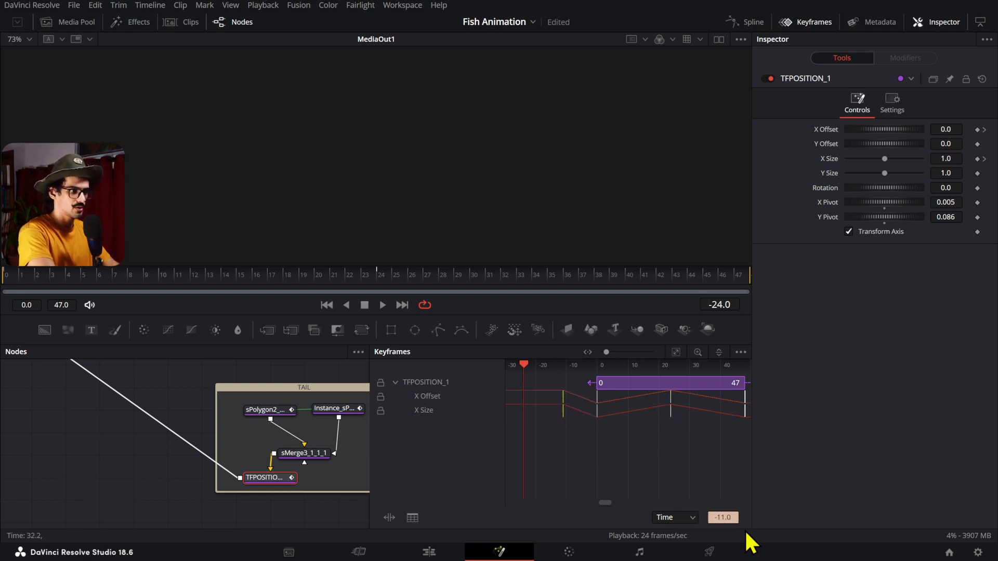
pyautogui.doubleClick(722, 518)
pyautogui.write('-24')
pyautogui.press('Return')
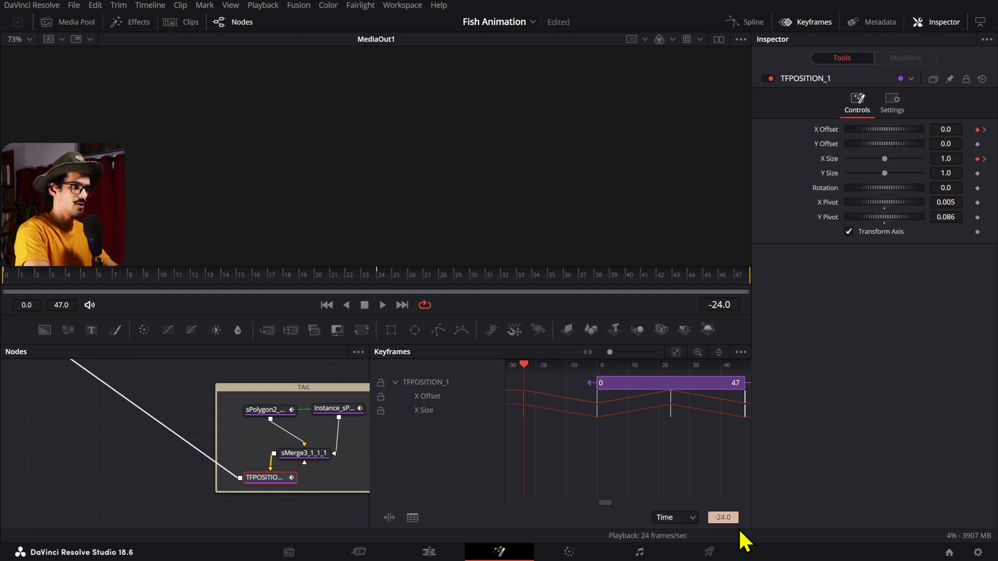
# Shift all X Offset and X Size keyframes of the tail's TFPOSITION_1 node 5 frames later.
pyautogui.click(663, 486)
pyautogui.press('space')
pyautogui.press('space')
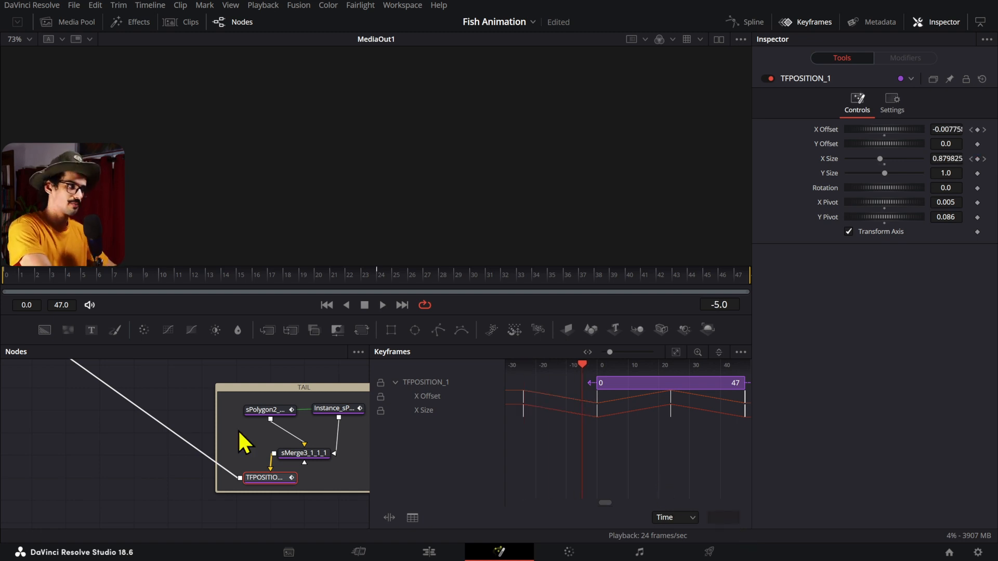
pyautogui.click(76, 280)
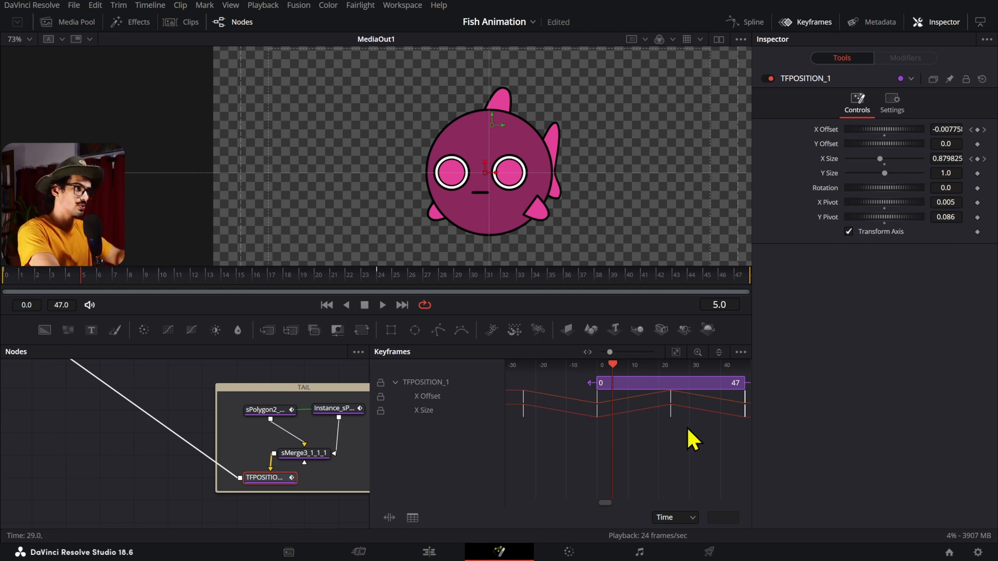
pyautogui.scroll(-2, 712, 434)
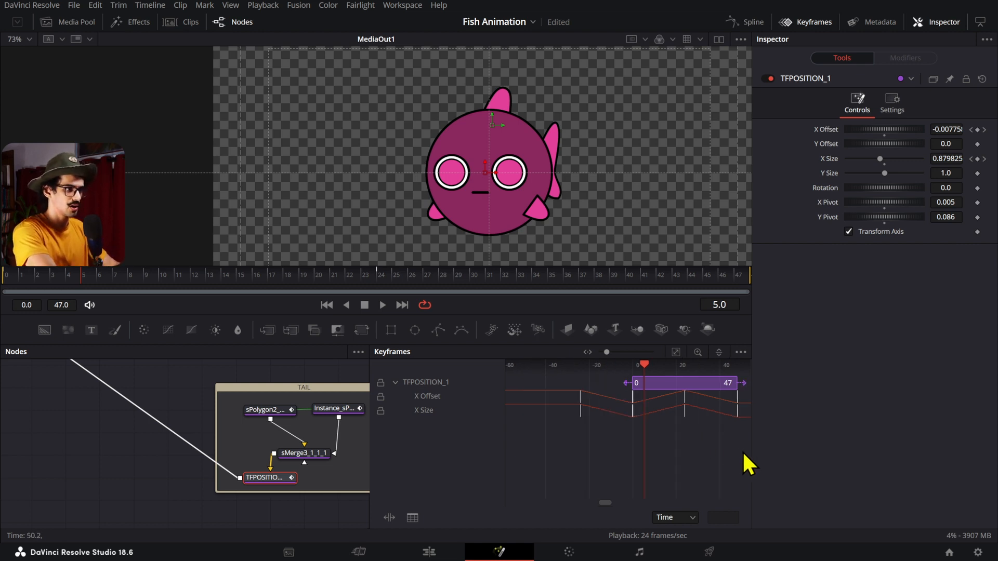
pyautogui.moveTo(744, 454); pyautogui.dragTo(576, 383)
pyautogui.scroll(2, 627, 413)
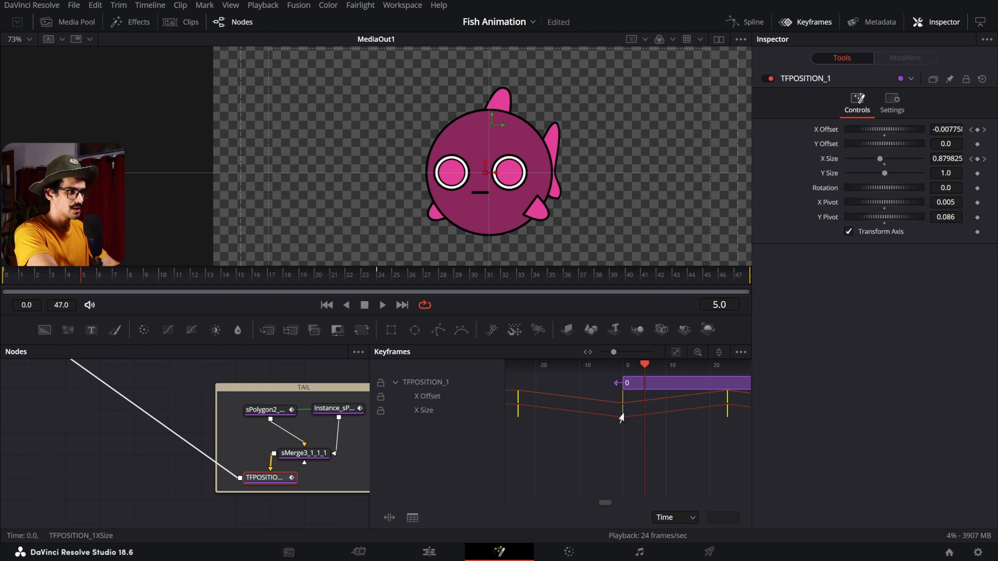
pyautogui.moveTo(621, 415); pyautogui.dragTo(644, 413)
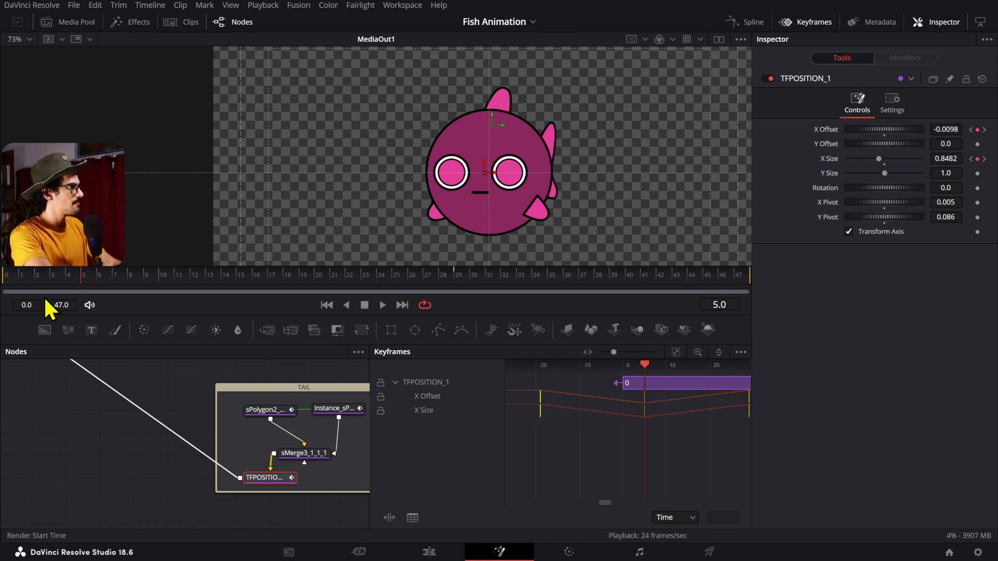
# Play the animation from its beginning to check the tail's offset motion.
pyautogui.moveTo(68, 277); pyautogui.dragTo(18, 278)
pyautogui.press('space')
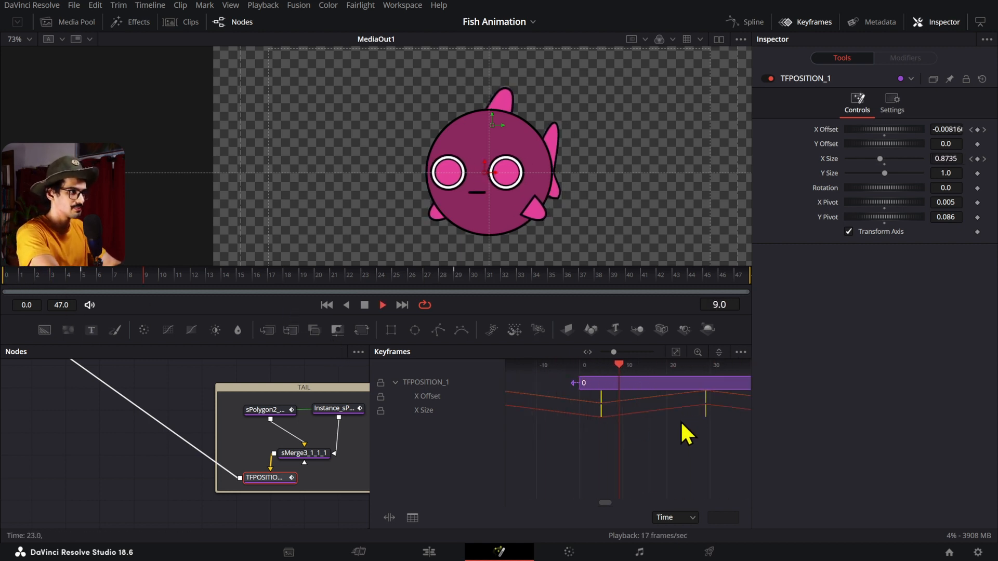
pyautogui.press('space')
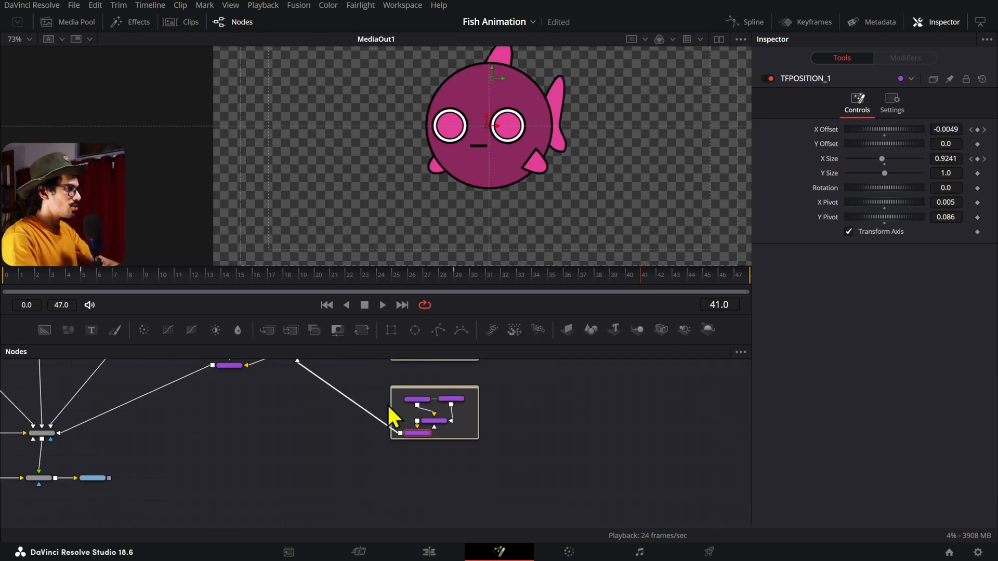
# Add the TFPOSITION, LFPOSITION, RFPOSITION and faceposition nodes to the selection with TFPOSITION_1.
pyautogui.moveTo(388, 406); pyautogui.dragTo(504, 448)
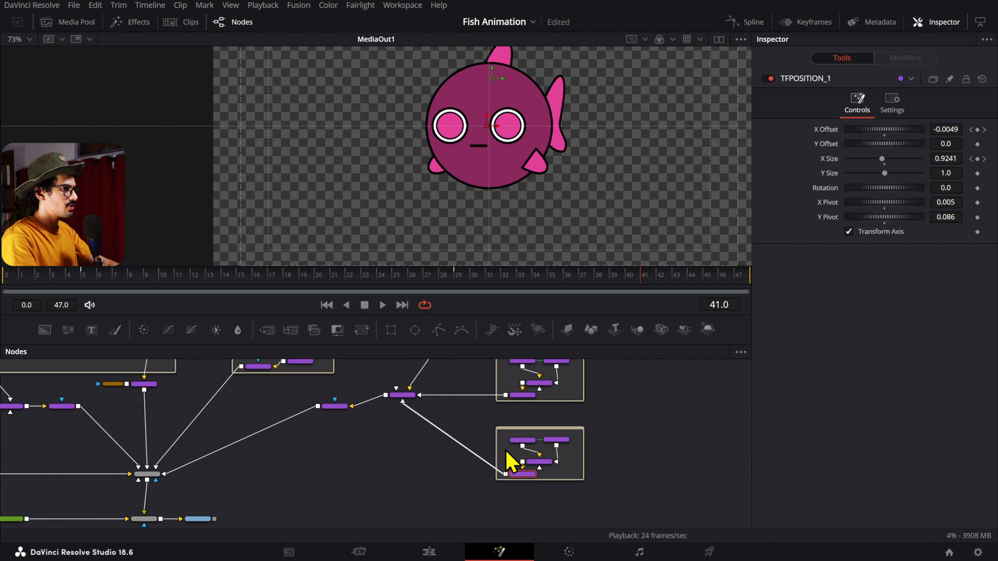
pyautogui.keyDown('ctrl'); pyautogui.click(524, 398); pyautogui.keyUp('ctrl')
pyautogui.scroll(3, 521, 409)
pyautogui.scroll(-3, 521, 377)
pyautogui.moveTo(523, 374); pyautogui.dragTo(551, 448)
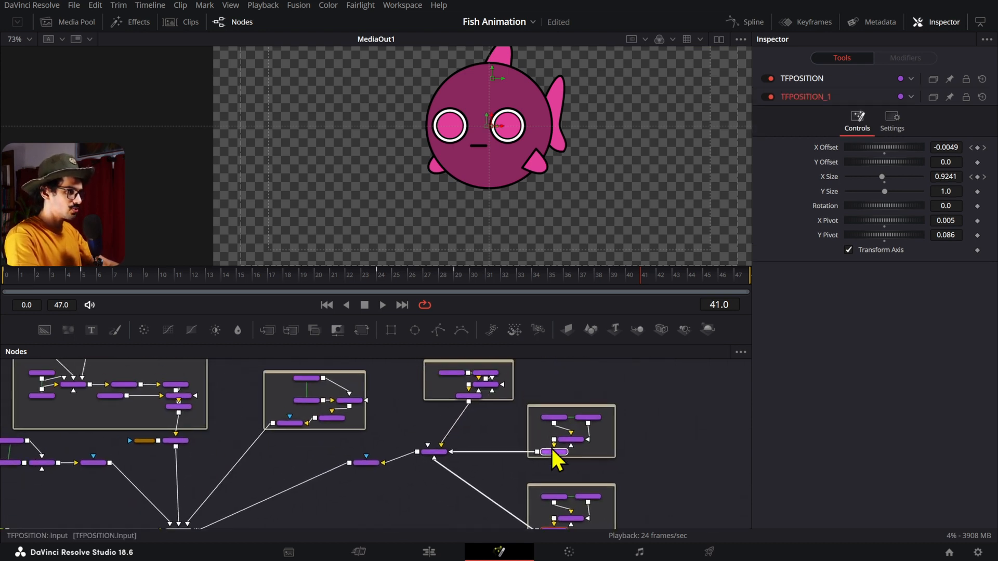
pyautogui.keyDown('ctrl'); pyautogui.click(479, 395); pyautogui.keyUp('ctrl')
pyautogui.scroll(3, 313, 422)
pyautogui.keyDown('ctrl'); pyautogui.click(356, 424); pyautogui.keyUp('ctrl')
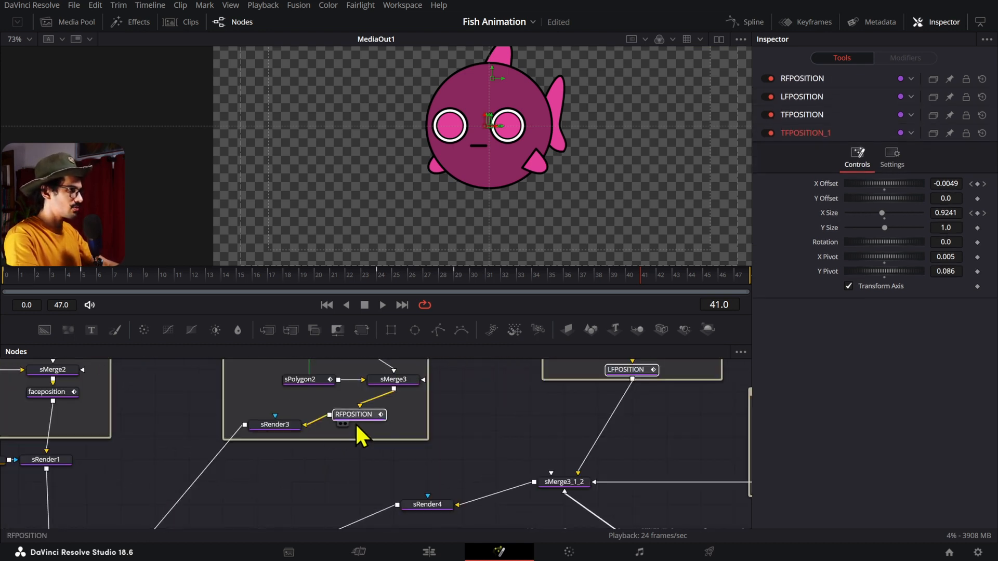
pyautogui.keyDown('ctrl'); pyautogui.click(53, 393); pyautogui.keyUp('ctrl')
pyautogui.scroll(-3, 196, 419)
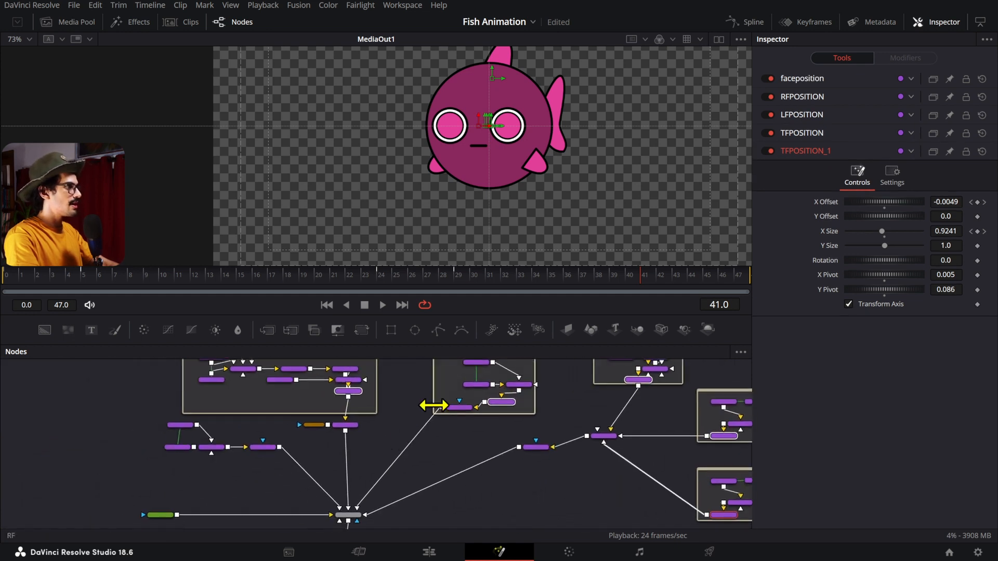
# Show all animation curves of the selected position nodes in the Spline editor and smooth their keyframes.
pyautogui.click(757, 24)
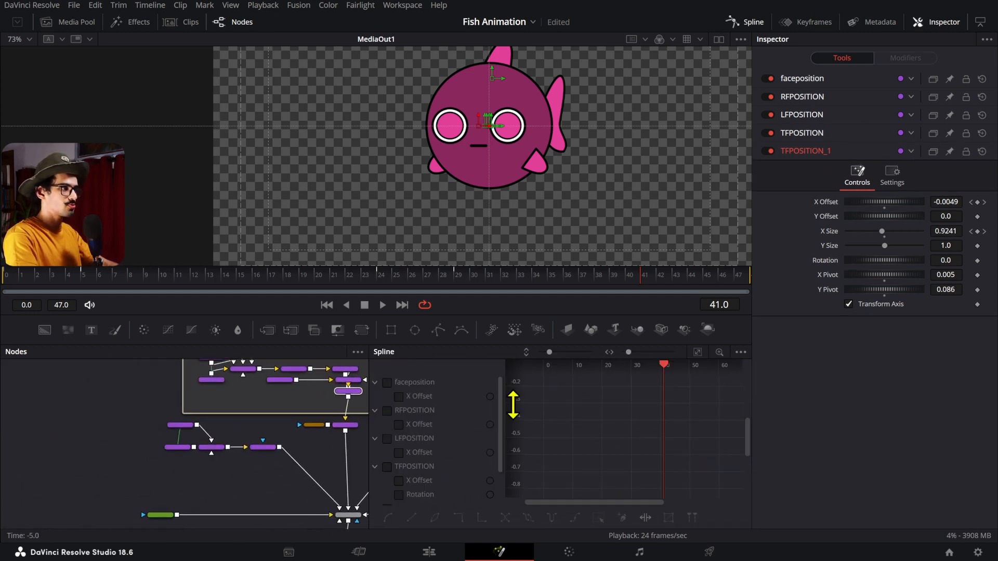
pyautogui.click(740, 352)
pyautogui.click(706, 468)
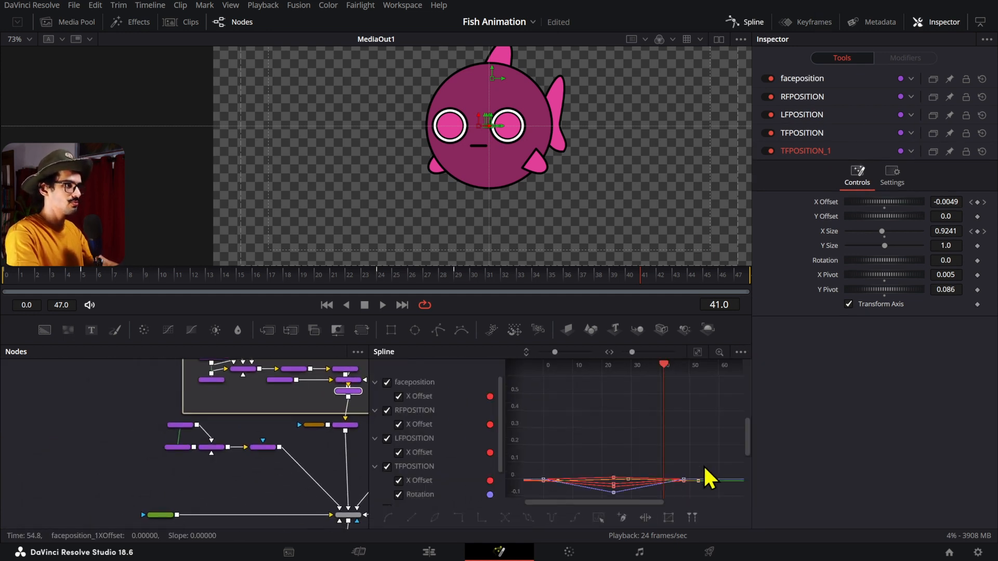
pyautogui.scroll(-3, 648, 438)
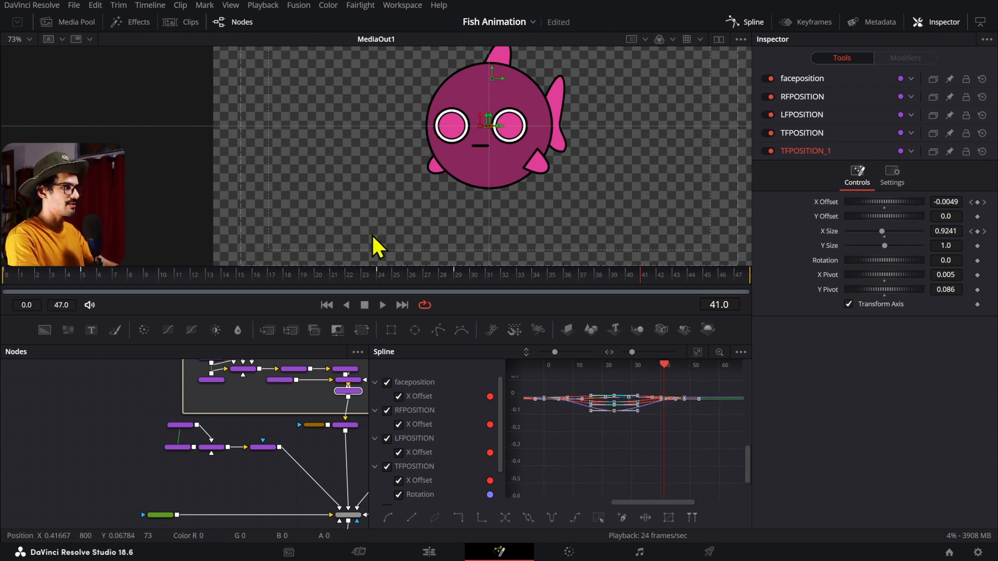
# Play the smoothed fish animation with the whole frame in view and deselect the position nodes.
pyautogui.press('space')
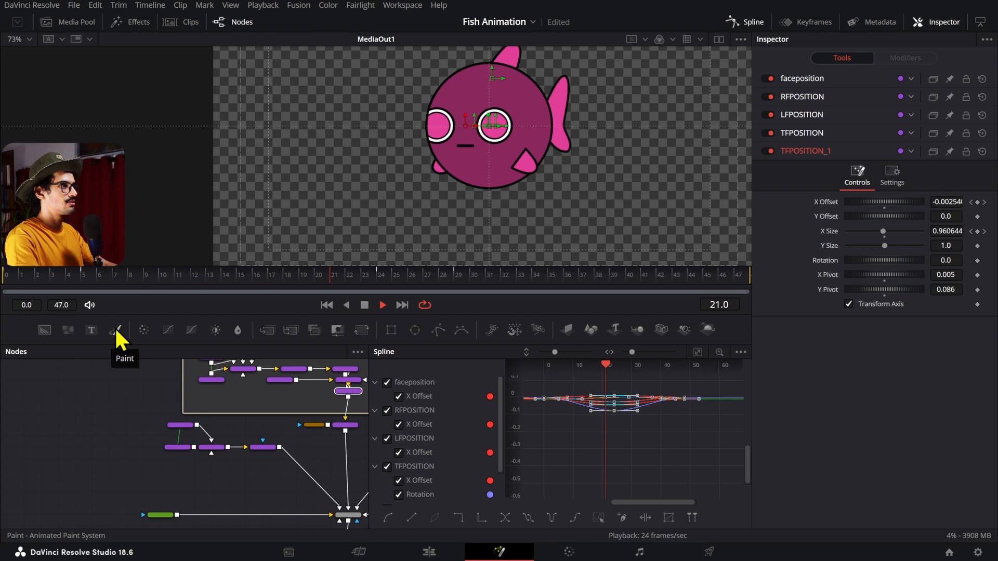
pyautogui.scroll(-4, 572, 166)
pyautogui.moveTo(562, 159); pyautogui.dragTo(463, 179)
pyautogui.scroll(2, 462, 180)
pyautogui.click(109, 406)
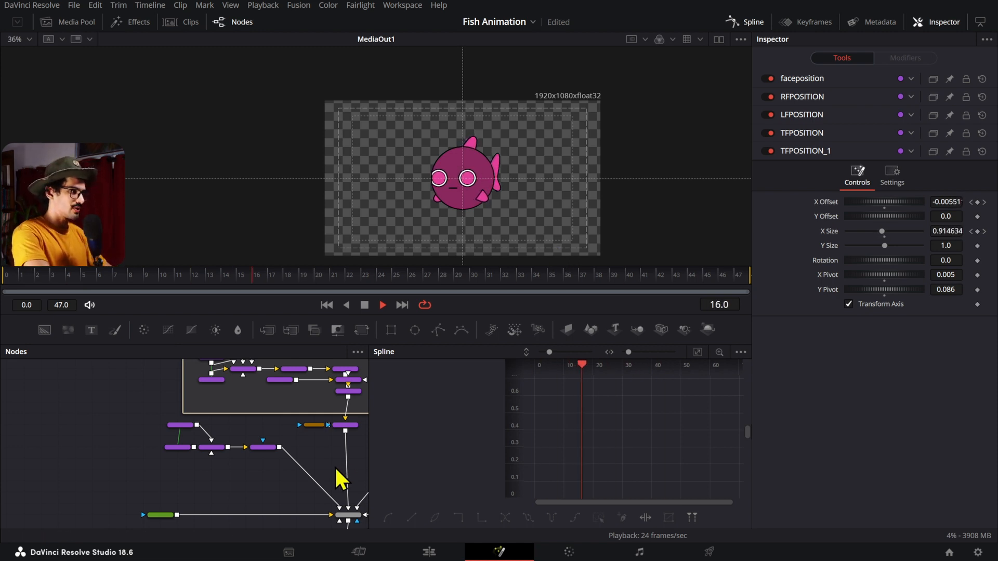
# Add a Transform node and insert it into the connection between MultiMerge1 and Merge1.
pyautogui.moveTo(339, 472); pyautogui.dragTo(226, 456)
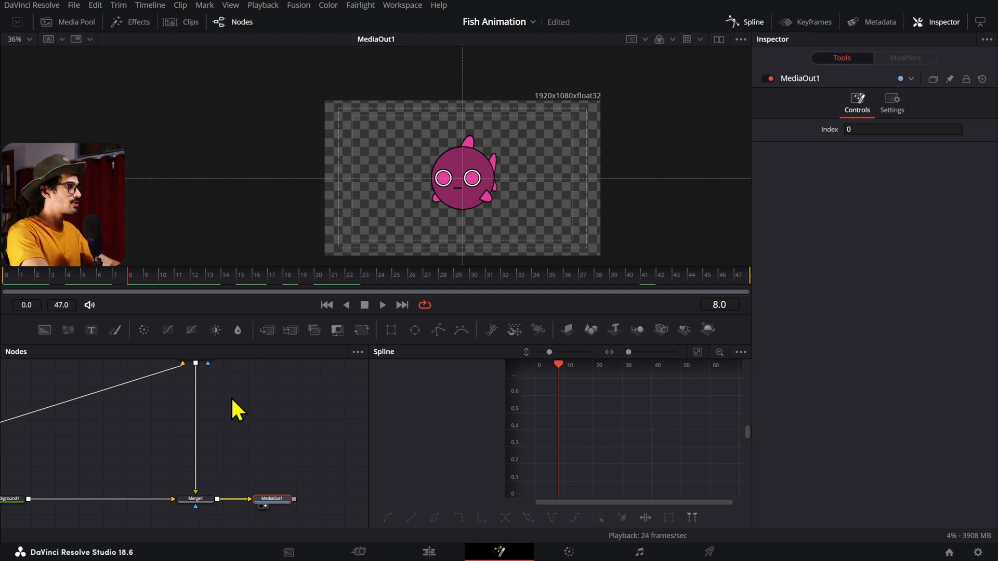
pyautogui.moveTo(232, 401); pyautogui.dragTo(288, 412)
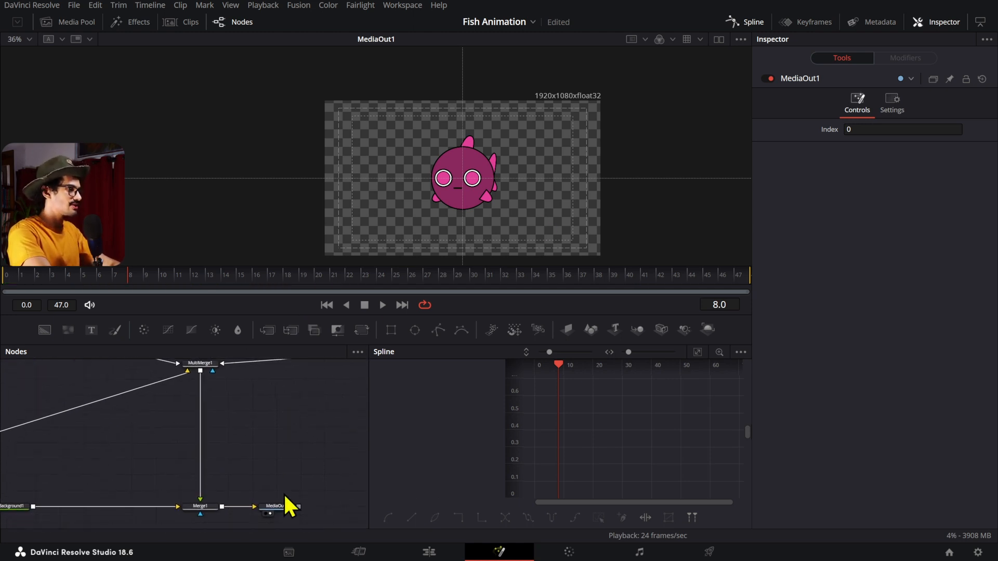
pyautogui.hotkey('shift', 'space')
pyautogui.write('trans')
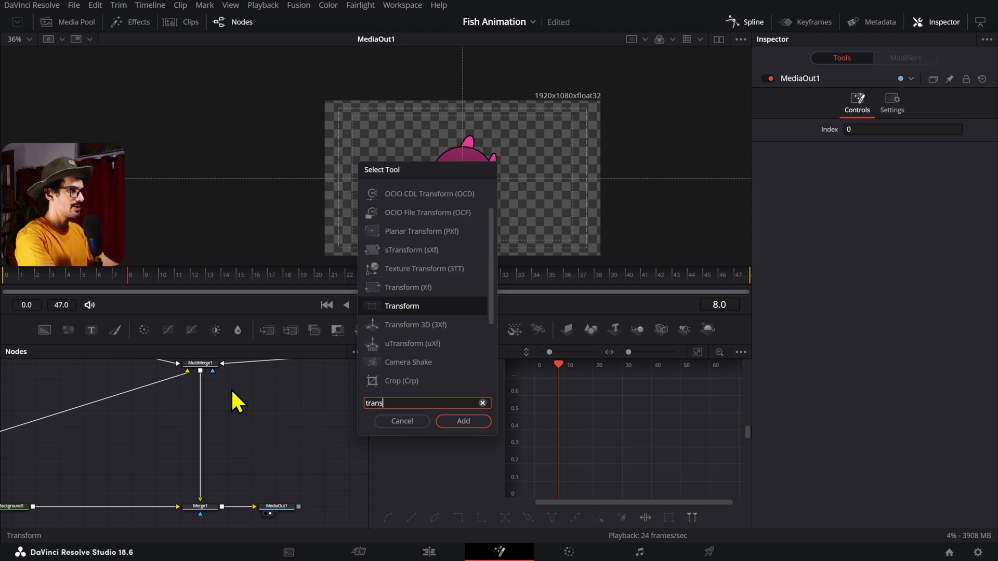
pyautogui.press('Return')
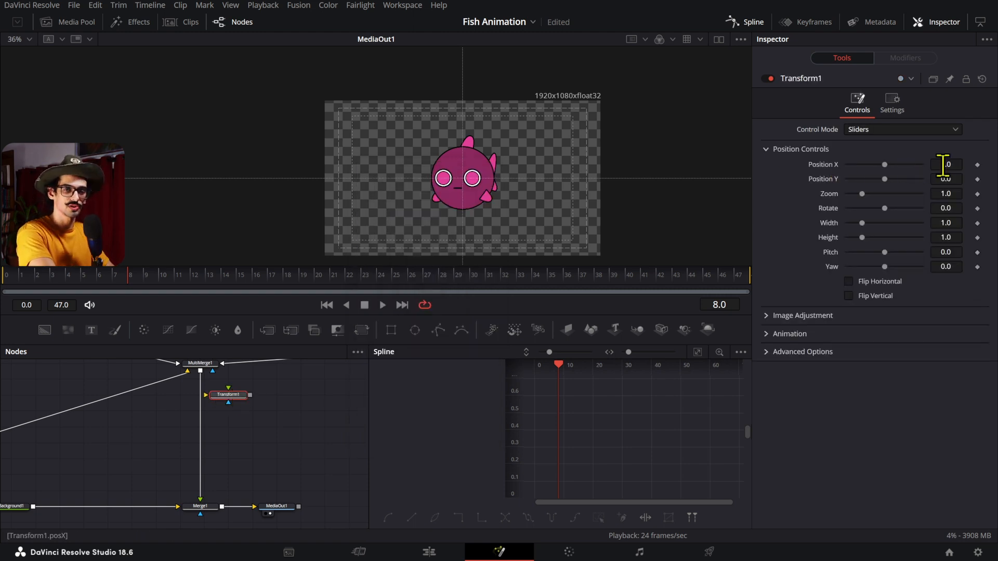
pyautogui.moveTo(205, 411); pyautogui.dragTo(205, 426)
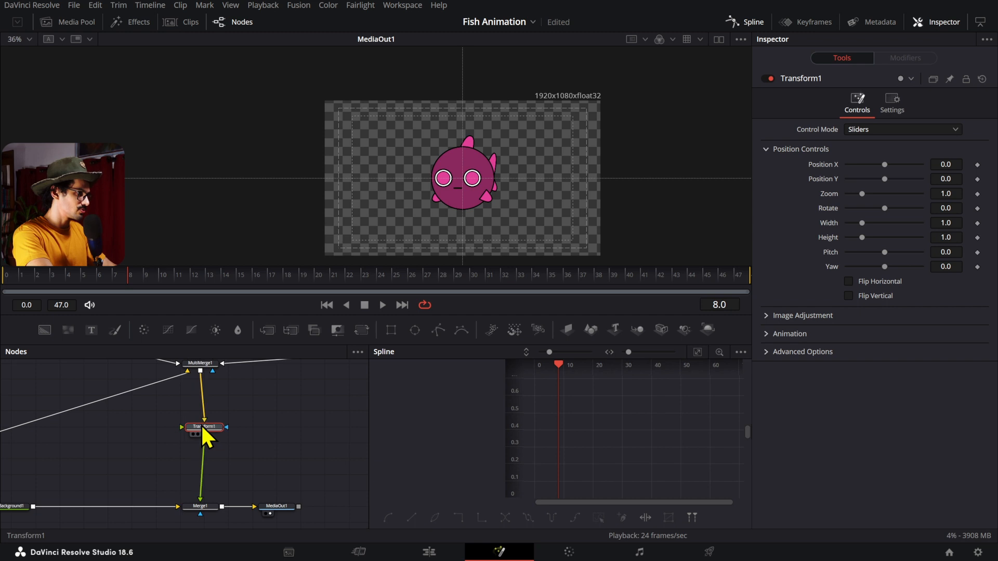
# Rename the new Transform node as SIDE MOVEMENT.
pyautogui.press('F2')
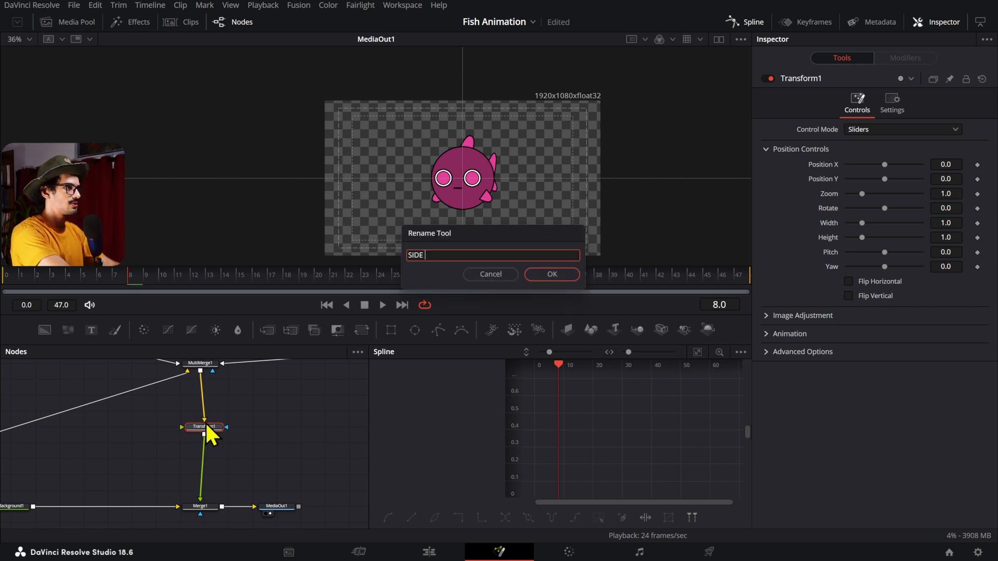
pyautogui.write('SIDE MOVEMENT')
pyautogui.press('Return')
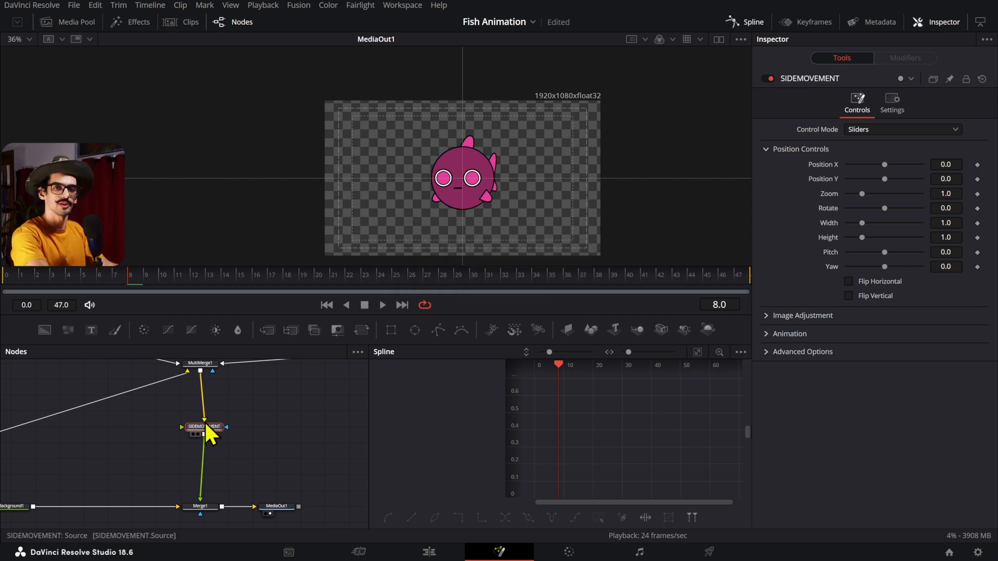
# Keyframe the side movement node's Position X at 0.052 on frame 0 and -0.056 on frame 24.
pyautogui.click(10, 275)
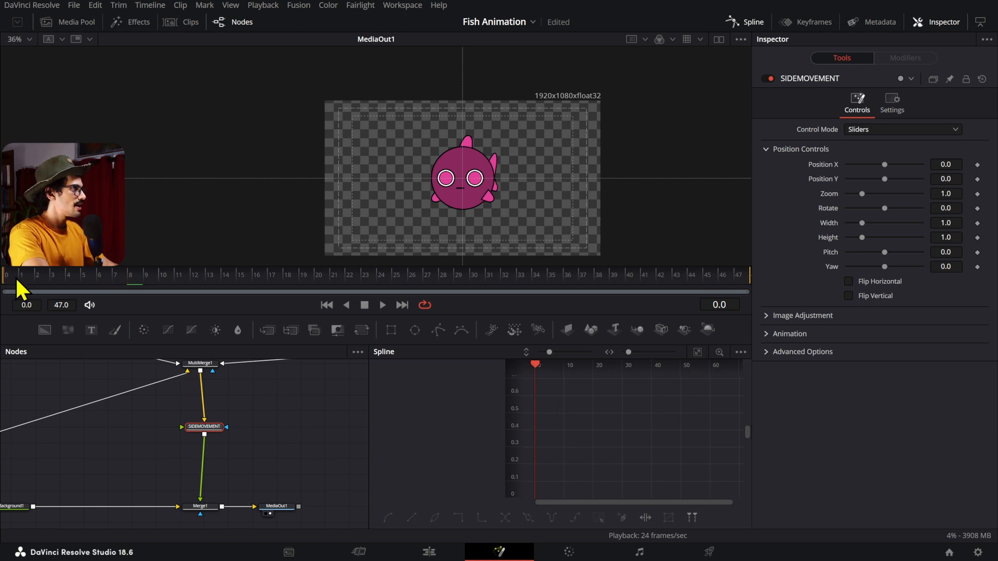
pyautogui.click(978, 165)
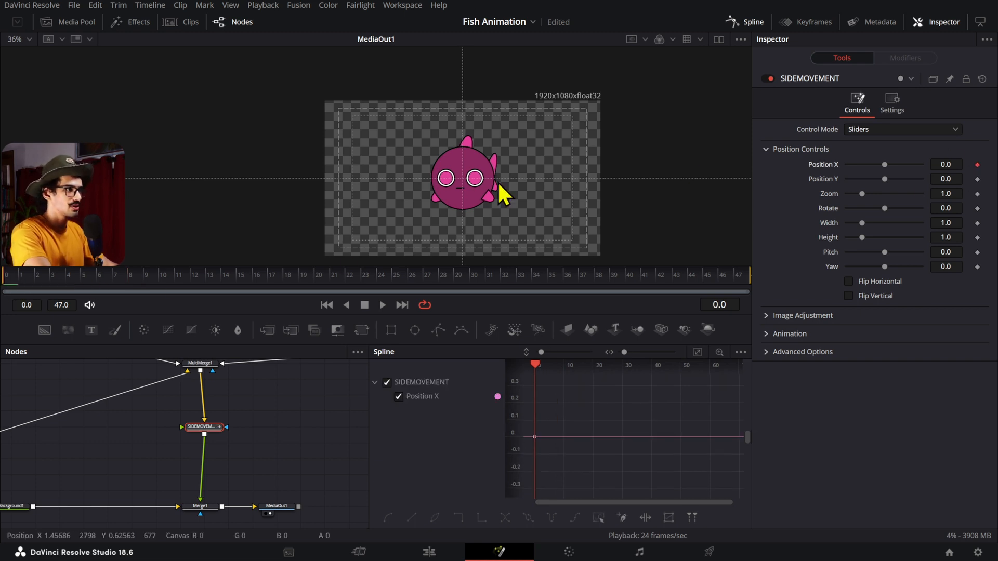
pyautogui.moveTo(947, 165); pyautogui.dragTo(966, 164)
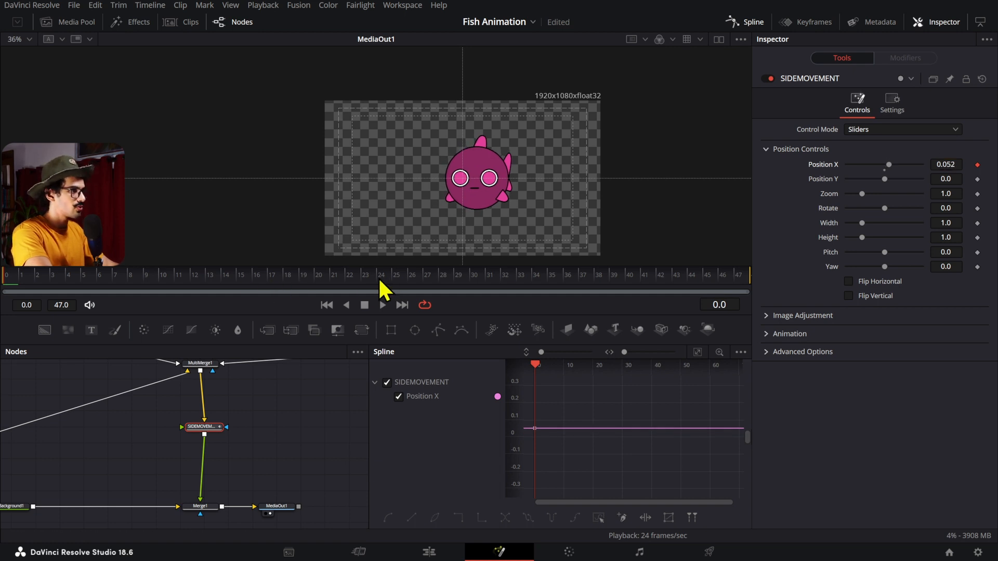
pyautogui.click(384, 279)
pyautogui.moveTo(946, 164); pyautogui.dragTo(912, 164)
# Duplicate the side movement's frame 0 Position X keyframe and place the copy at frame 48.
pyautogui.click(714, 306)
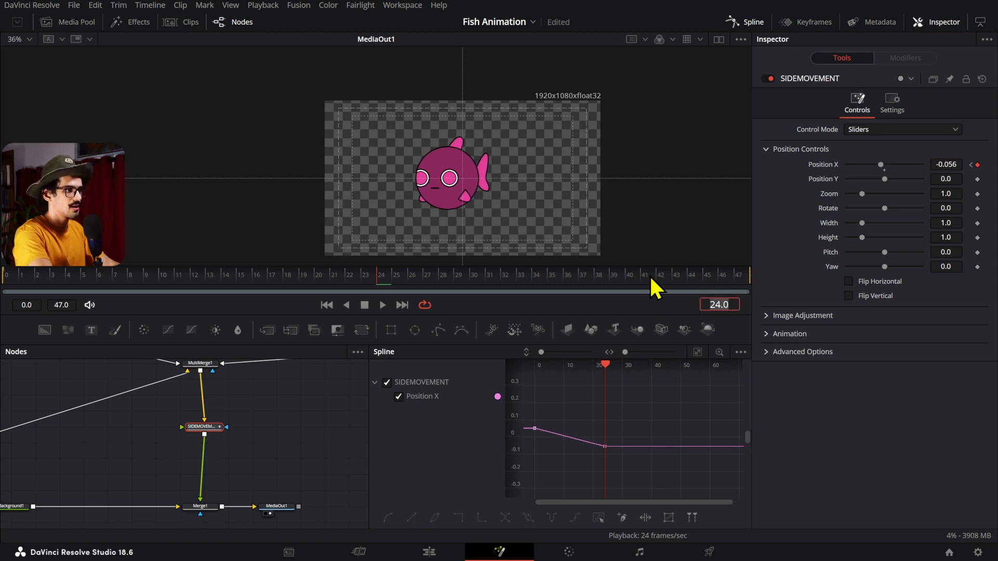
pyautogui.moveTo(569, 402); pyautogui.dragTo(530, 434)
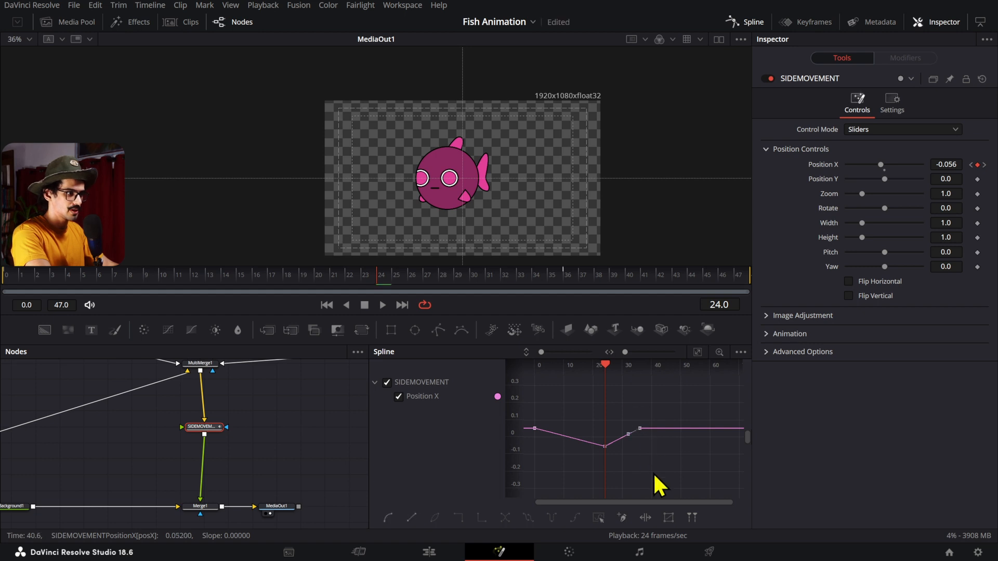
pyautogui.moveTo(369, 458); pyautogui.dragTo(263, 457)
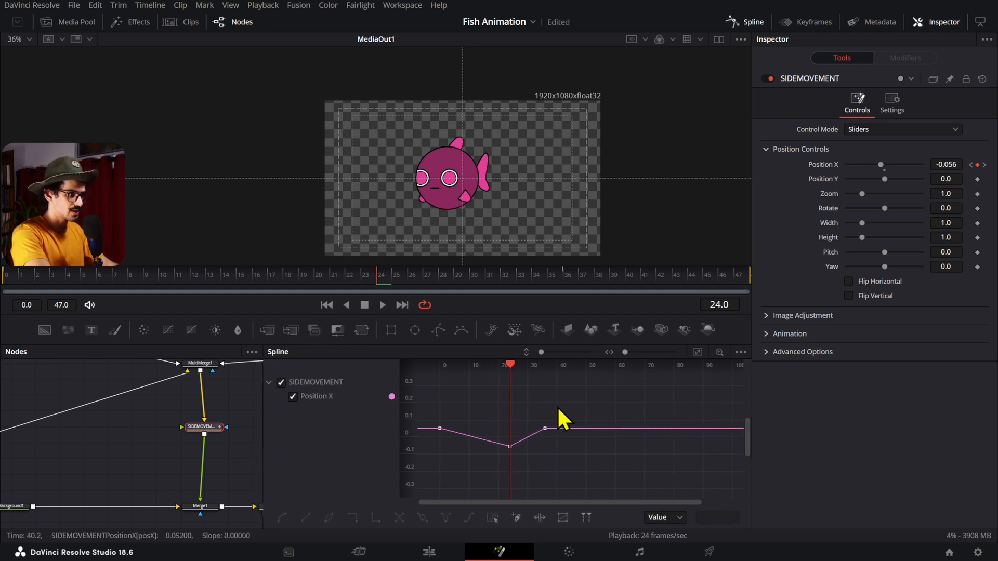
pyautogui.press('Delete')
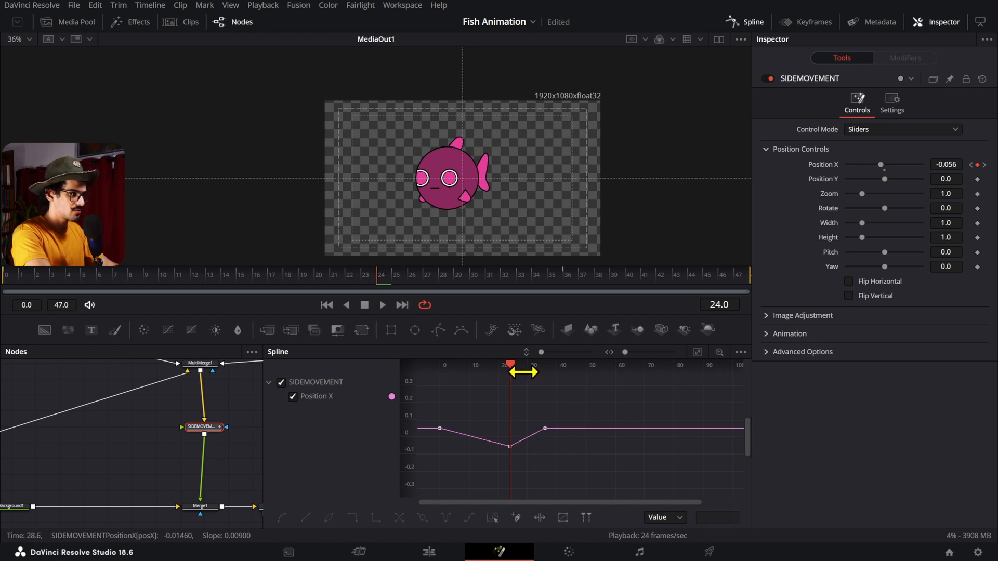
pyautogui.moveTo(510, 366); pyautogui.dragTo(539, 370)
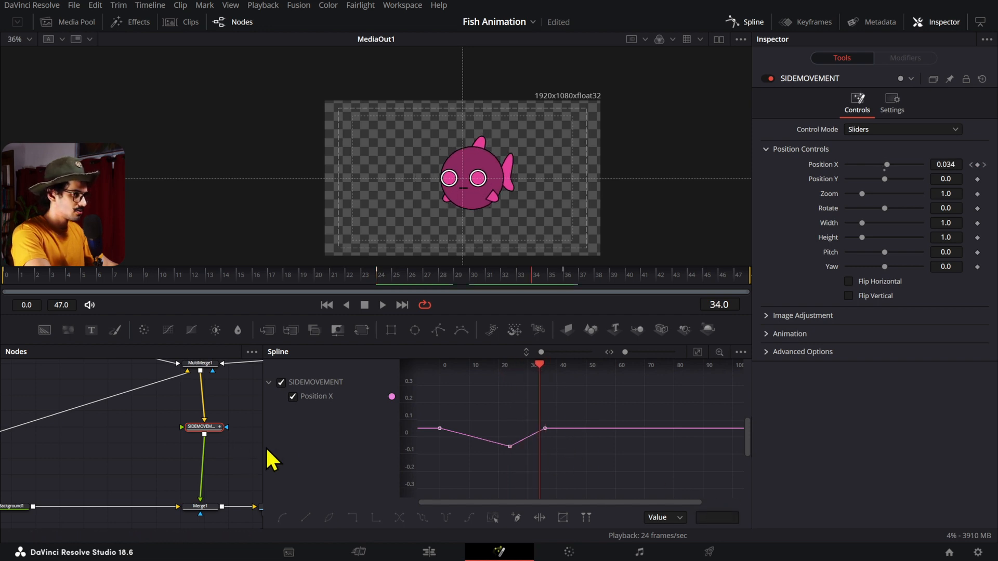
pyautogui.moveTo(263, 447); pyautogui.dragTo(175, 446)
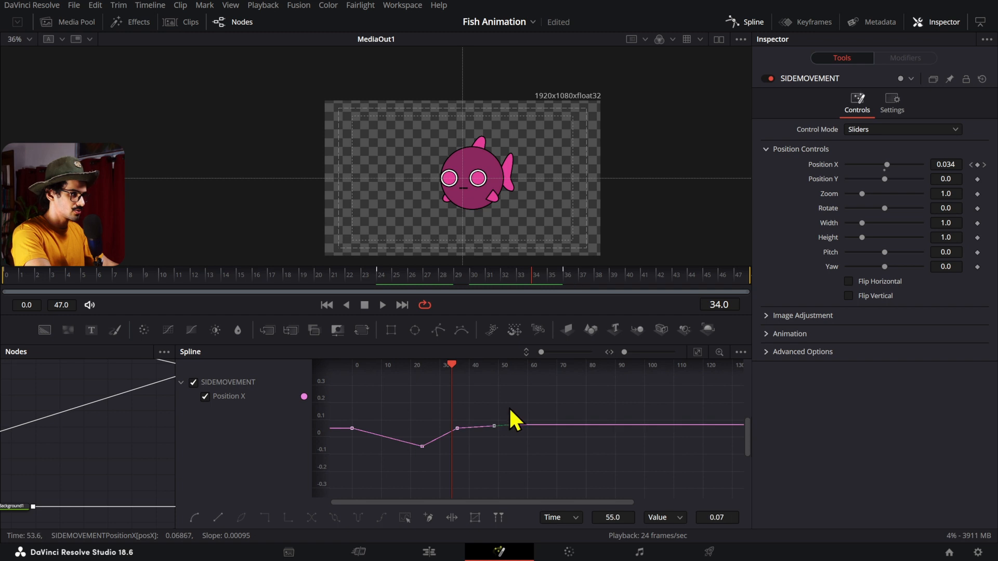
pyautogui.moveTo(501, 396); pyautogui.dragTo(445, 457)
pyautogui.write('48')
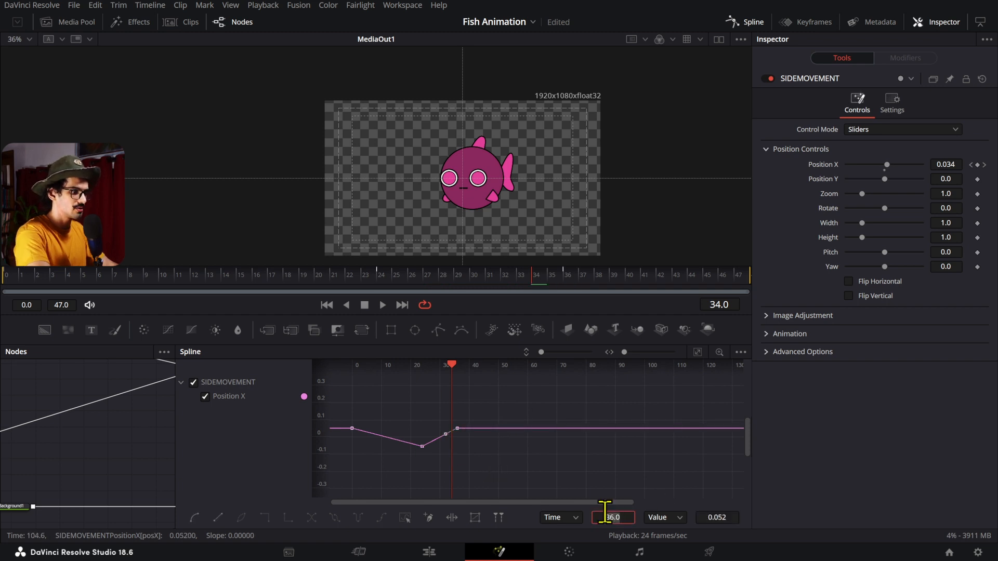
pyautogui.press('Return')
# Copy the side movement's frame 24 Position X keyframe and place the copy at frame -24.
pyautogui.click(479, 461)
pyautogui.moveTo(443, 409); pyautogui.dragTo(538, 473)
pyautogui.hotkey('ctrl', 'c')
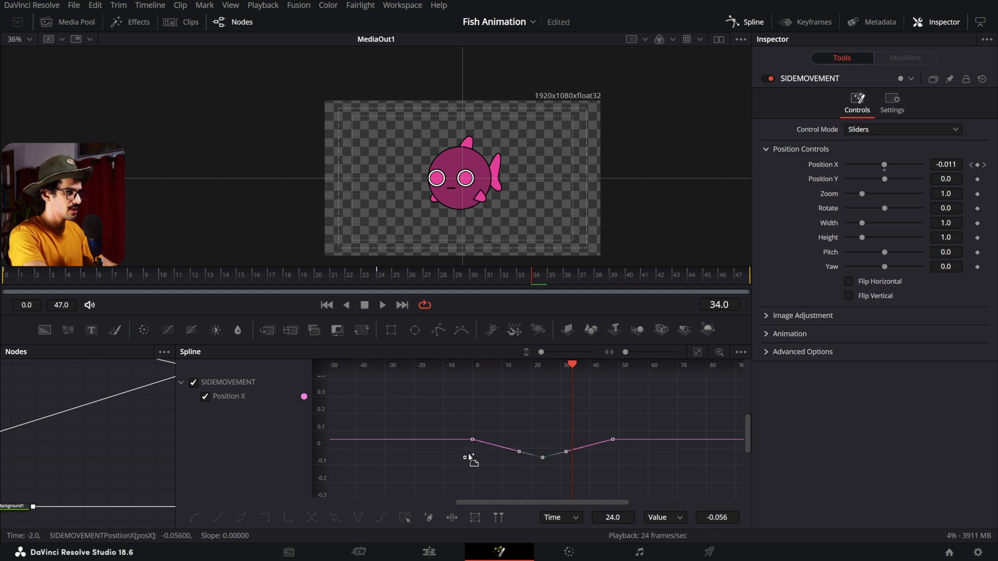
pyautogui.hotkey('ctrl', 'v')
pyautogui.moveTo(404, 479); pyautogui.dragTo(404, 481)
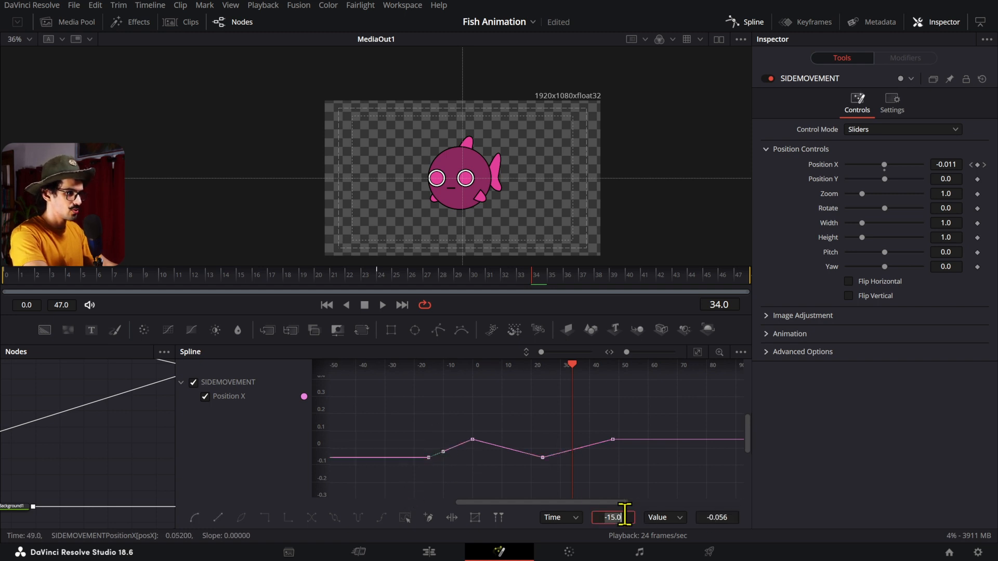
pyautogui.write('-24')
pyautogui.press('Return')
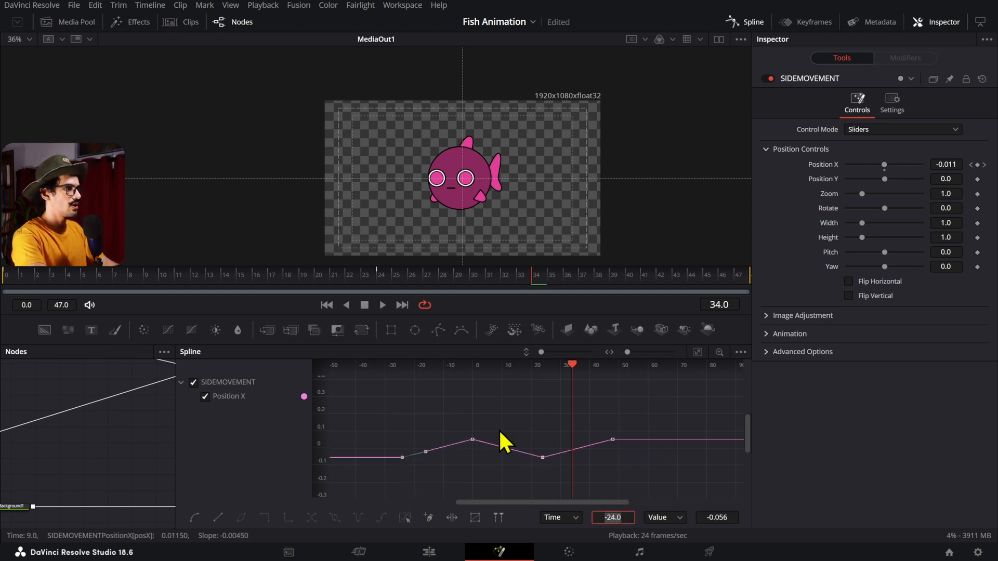
# Shift all side movement Position X keyframes 7 frames later and play the animation.
pyautogui.hotkey('ctrl', 'a')
pyautogui.click(83, 276)
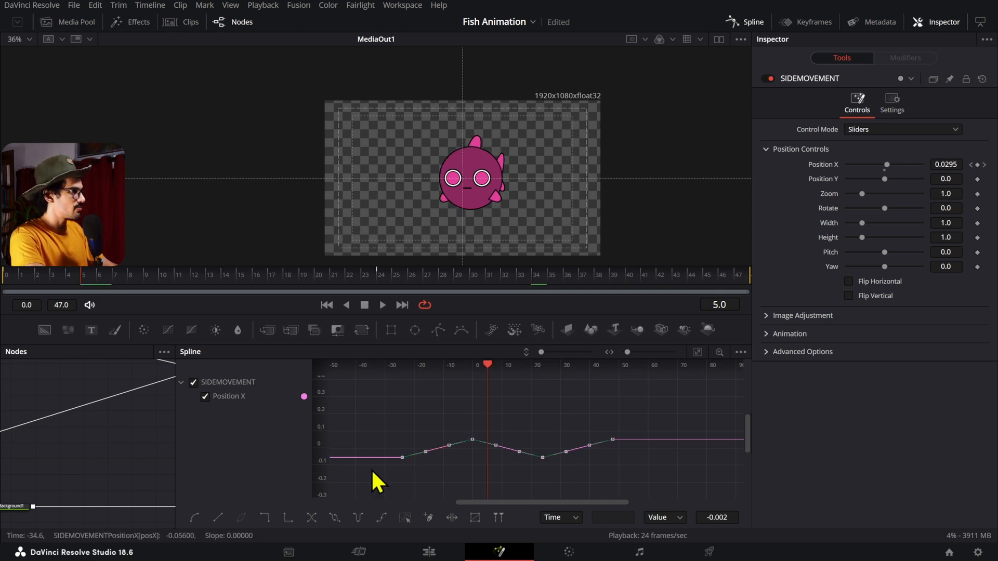
pyautogui.moveTo(473, 441); pyautogui.dragTo(476, 442)
pyautogui.hotkey('ctrl', 'z')
pyautogui.moveTo(477, 444); pyautogui.dragTo(490, 446)
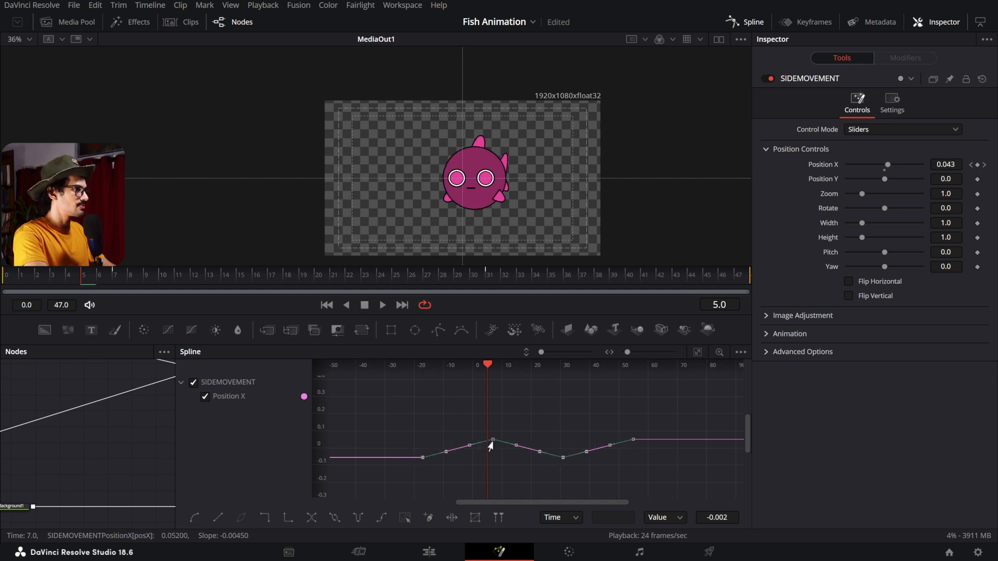
pyautogui.moveTo(32, 281); pyautogui.dragTo(3, 277)
pyautogui.press('space')
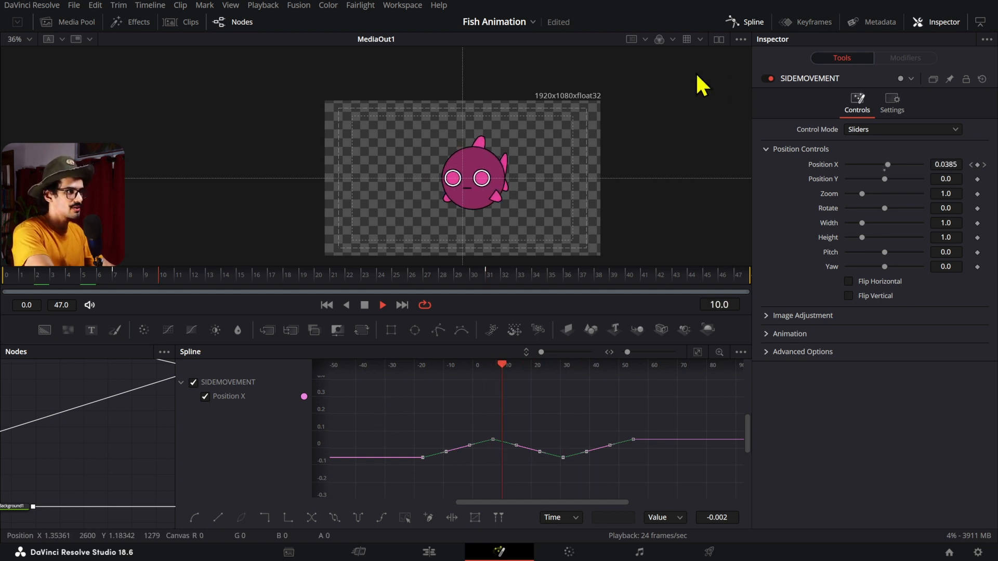
pyautogui.press('space')
# Examine the animation curves of the tail's TFPOSITION_1 node and play the fish animation.
pyautogui.scroll(-5, 107, 430)
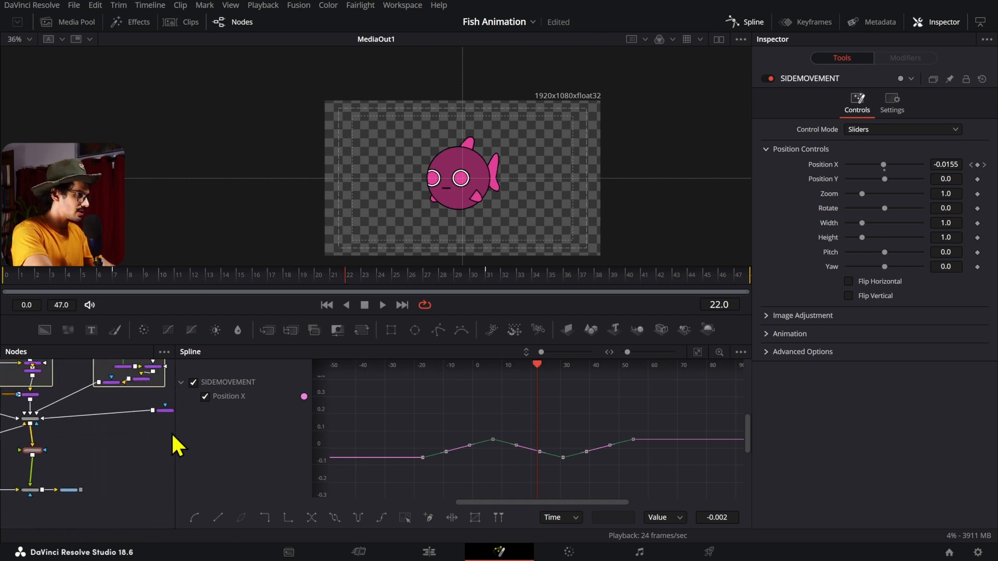
pyautogui.moveTo(173, 435); pyautogui.dragTo(55, 418)
pyautogui.scroll(5, 110, 461)
pyautogui.click(104, 463)
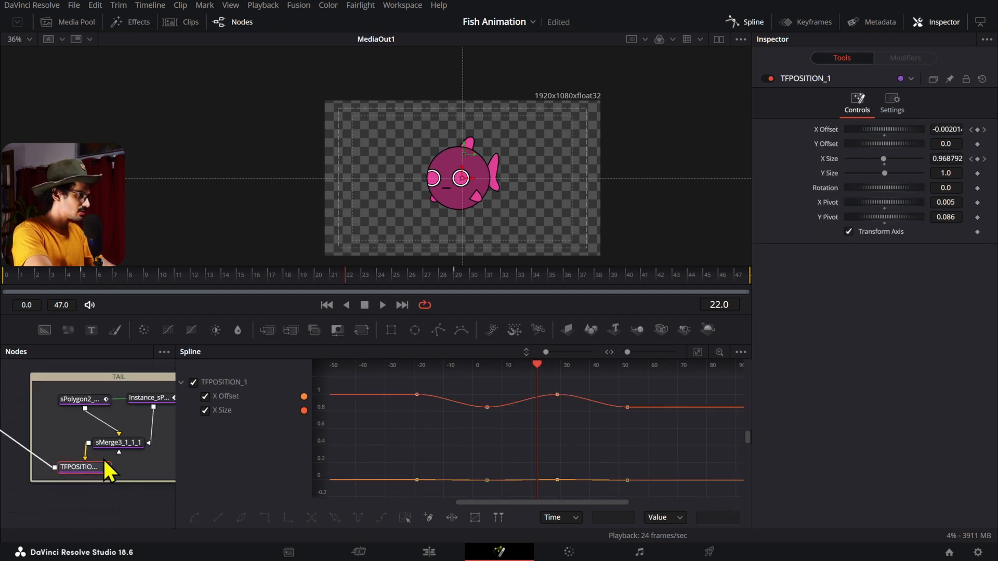
pyautogui.moveTo(345, 274); pyautogui.dragTo(89, 276)
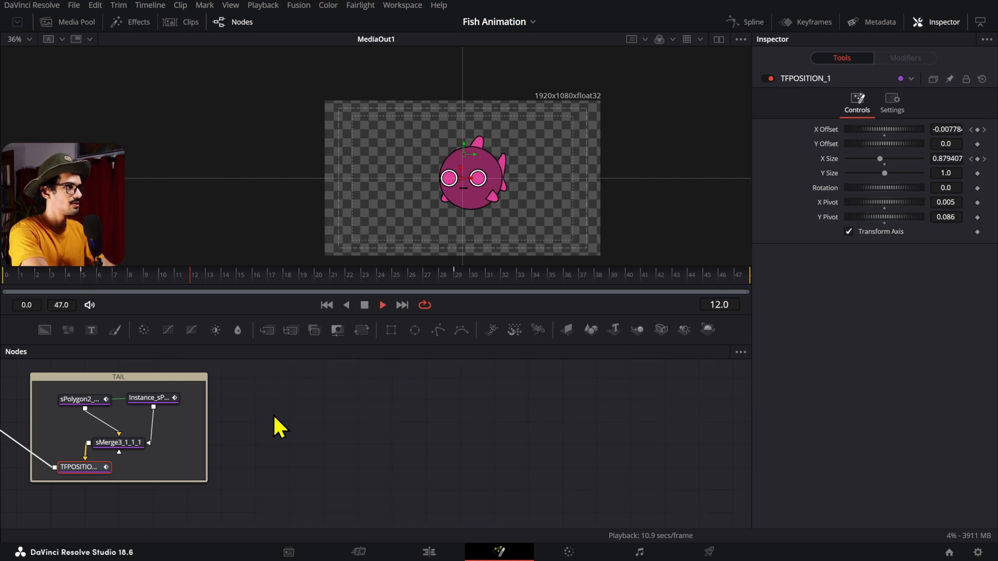
pyautogui.press('space')
pyautogui.scroll(-5, 273, 414)
pyautogui.hscroll(-5, 307, 416)
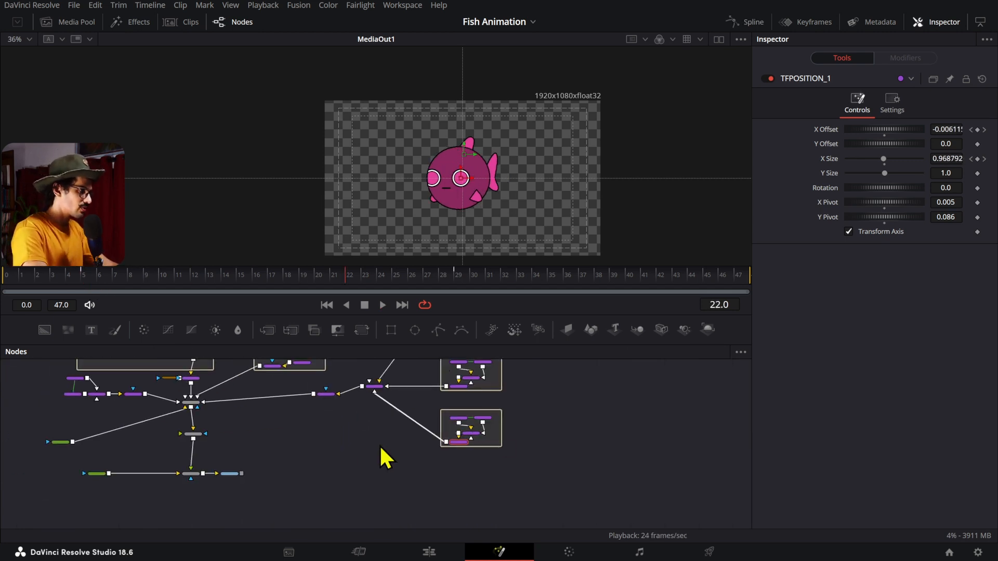
pyautogui.moveTo(380, 445); pyautogui.dragTo(498, 461)
pyautogui.press('space')
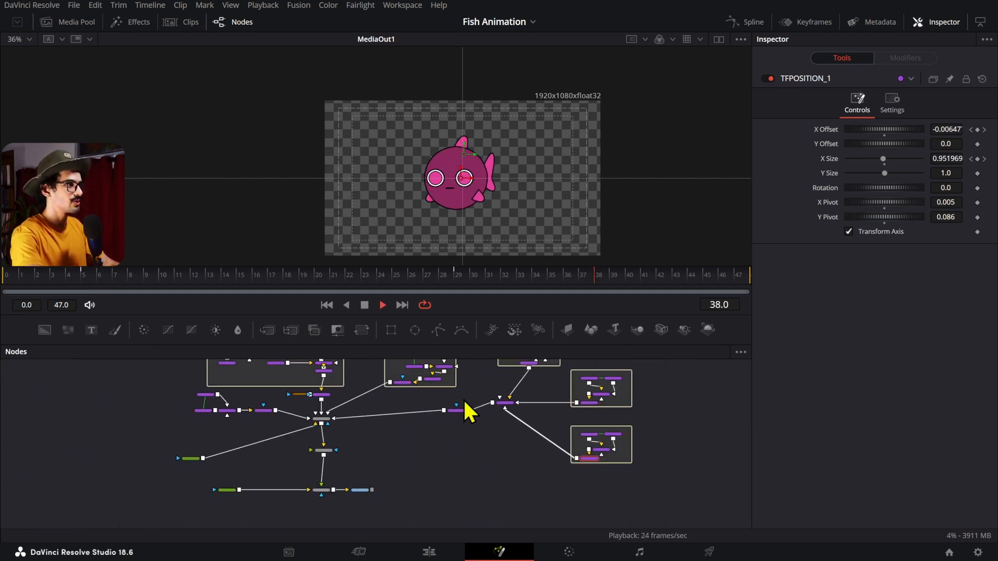
pyautogui.press('space')
# Select SIDEMOVEMENT together with TFPOSITION_1, TFPOSITION, LFPOSITION, RFPOSITION and faceposition, and show their animation curves.
pyautogui.scroll(5, 318, 458)
pyautogui.moveTo(357, 422); pyautogui.dragTo(316, 478)
pyautogui.click(333, 469)
pyautogui.scroll(-3, 335, 467)
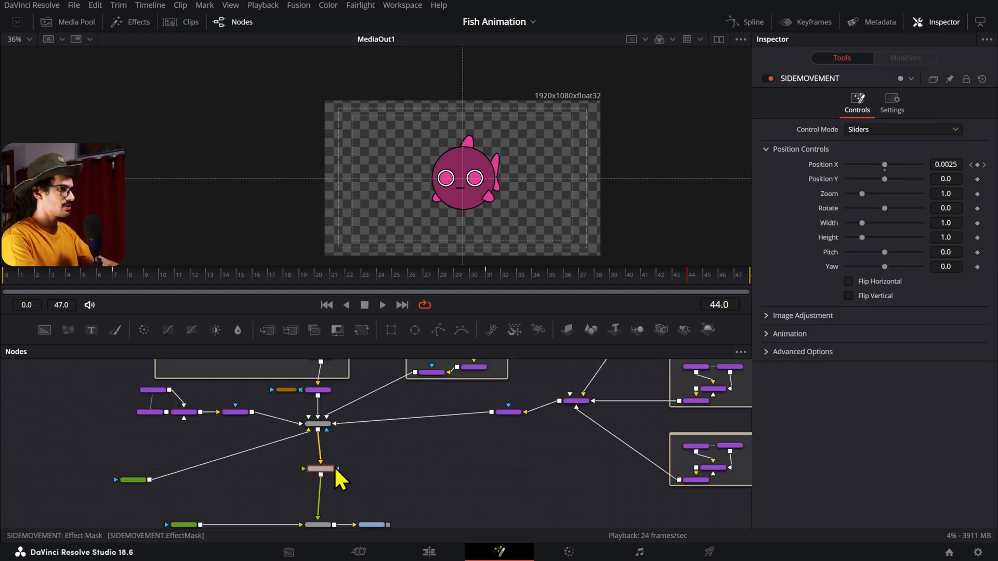
pyautogui.scroll(4, 478, 494)
pyautogui.click(465, 459)
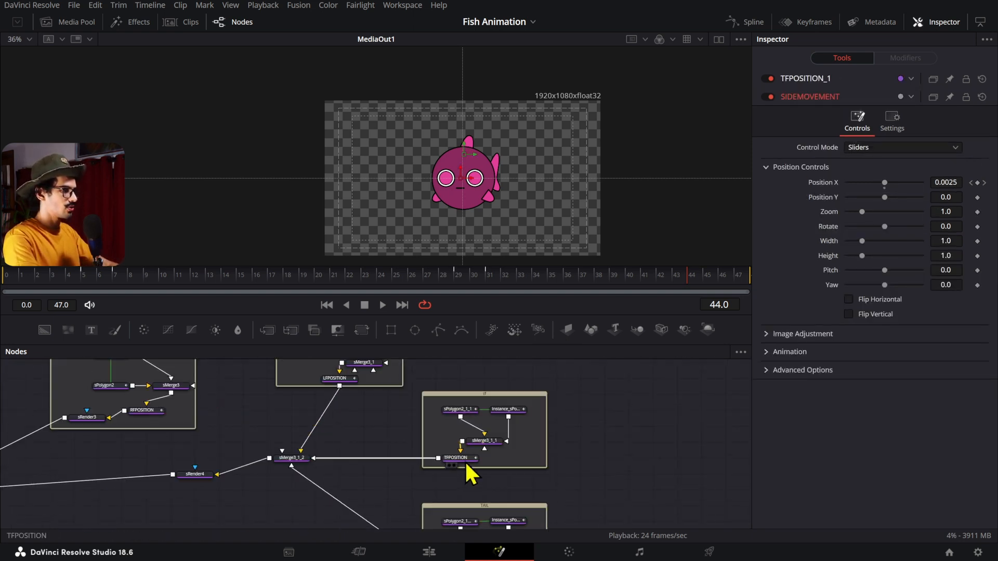
pyautogui.keyDown('ctrl'); pyautogui.click(464, 460); pyautogui.keyUp('ctrl')
pyautogui.keyDown('ctrl'); pyautogui.click(338, 379); pyautogui.keyUp('ctrl')
pyautogui.keyDown('ctrl'); pyautogui.click(134, 412); pyautogui.keyUp('ctrl')
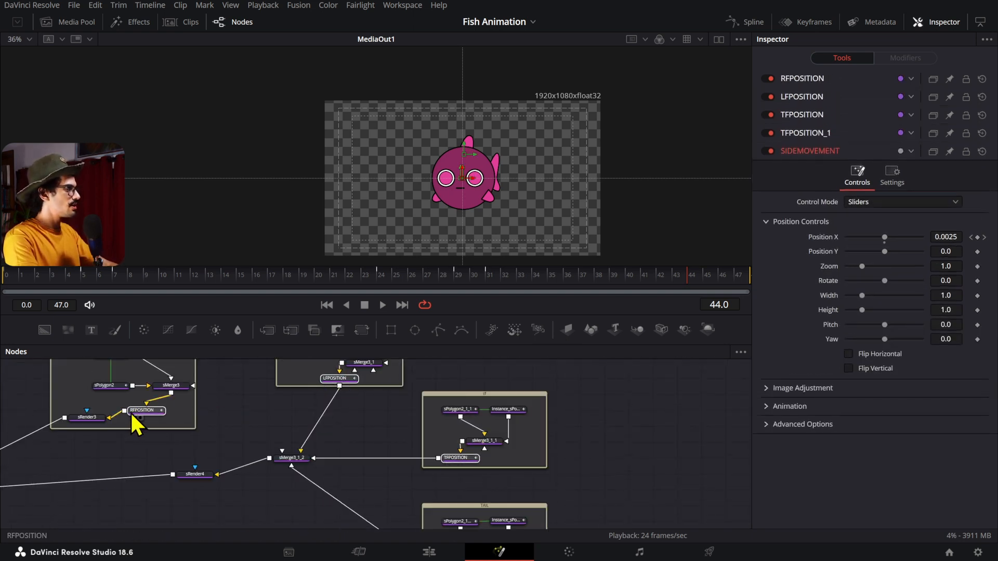
pyautogui.hscroll(-5, 260, 431)
pyautogui.keyDown('ctrl'); pyautogui.click(292, 415); pyautogui.keyUp('ctrl')
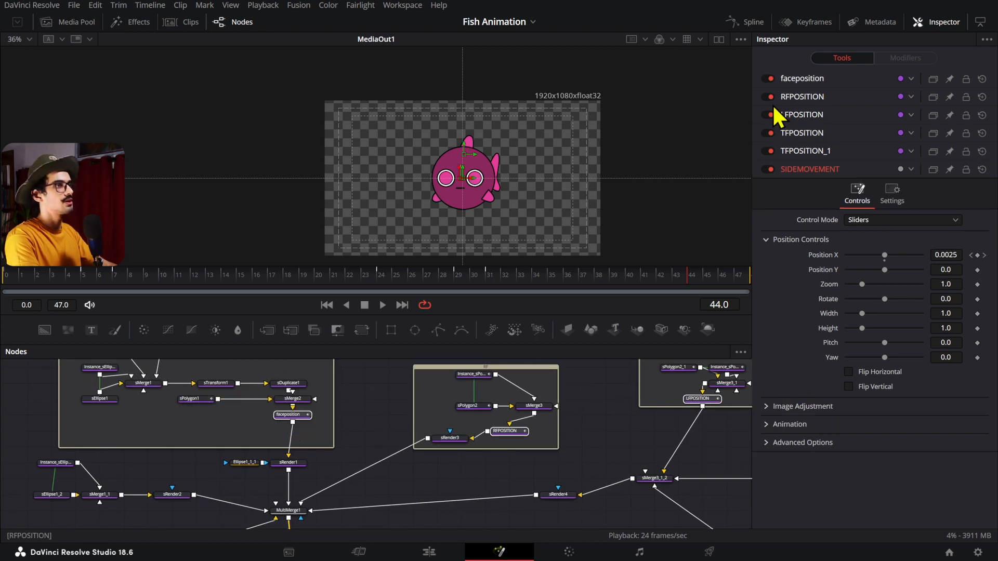
pyautogui.click(746, 22)
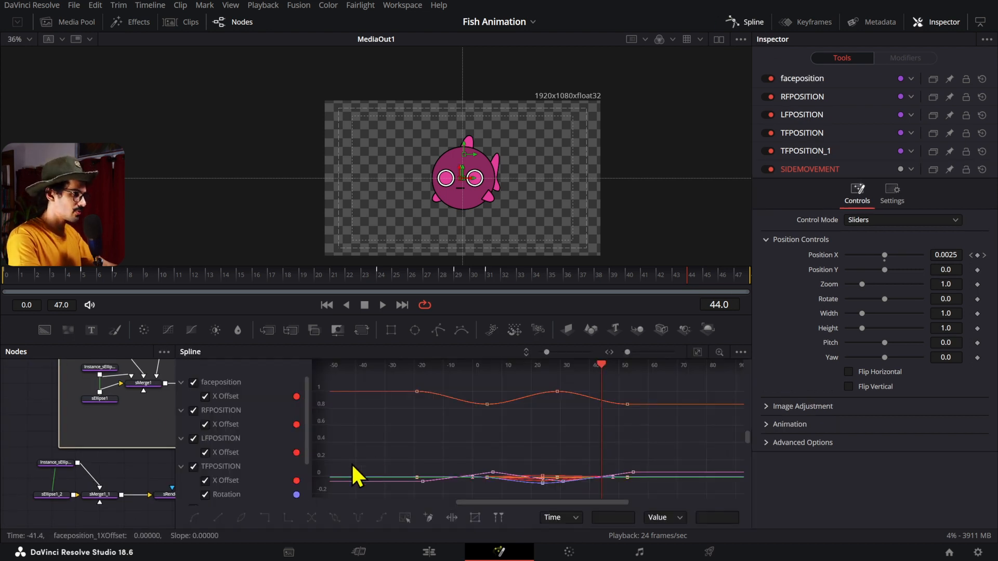
# Smooth all keyframes of the selected position and side movement nodes and show their ease values.
pyautogui.scroll(-3, 292, 472)
pyautogui.hotkey('ctrl', 'a')
pyautogui.hotkey('shift', 's')
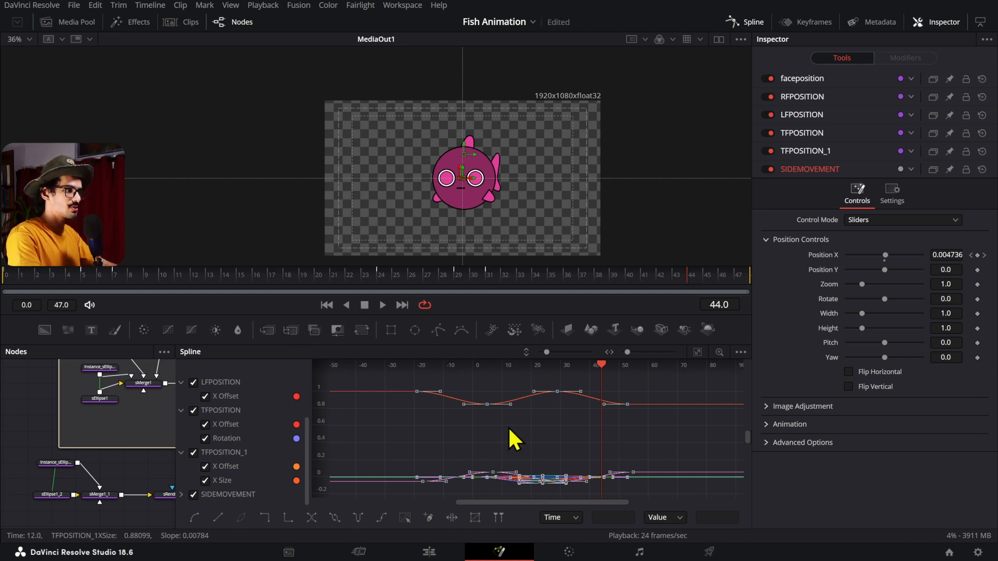
pyautogui.press('t')
# Try Ease In 53.0 and Ease Out 66.1 on all the keyframes, play the animation, and undo the easing.
pyautogui.moveTo(621, 368); pyautogui.dragTo(633, 368)
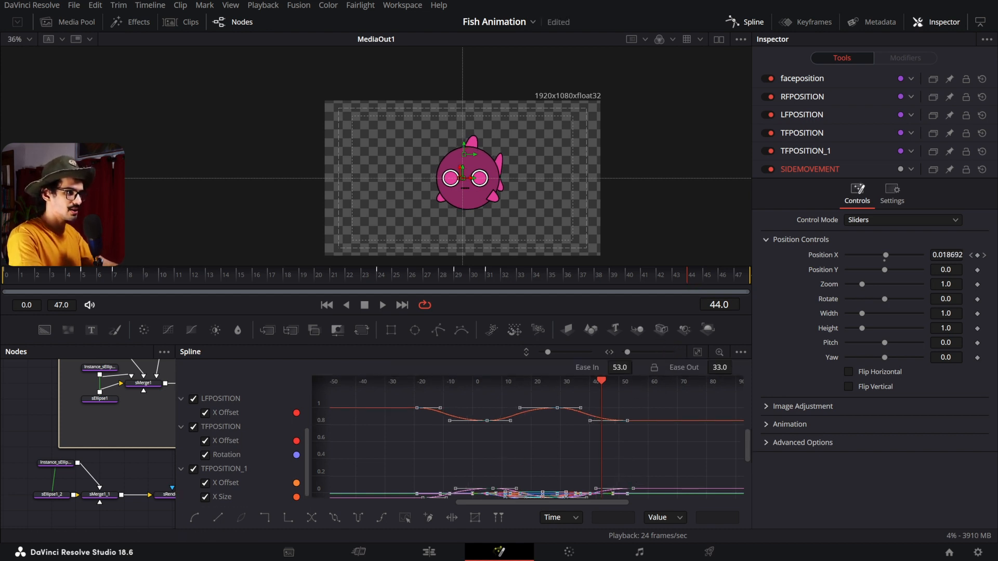
pyautogui.moveTo(719, 369); pyautogui.dragTo(737, 368)
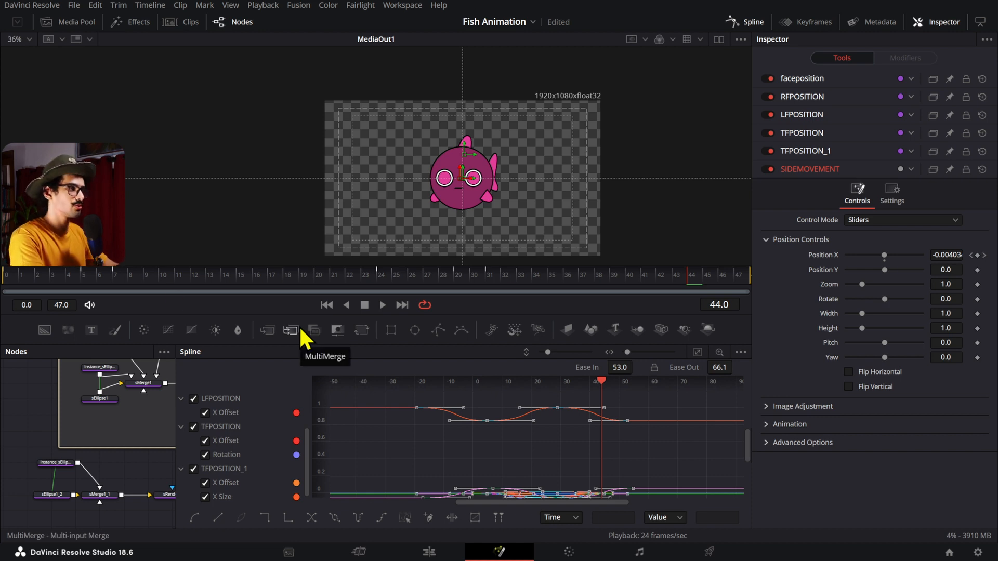
pyautogui.press('space')
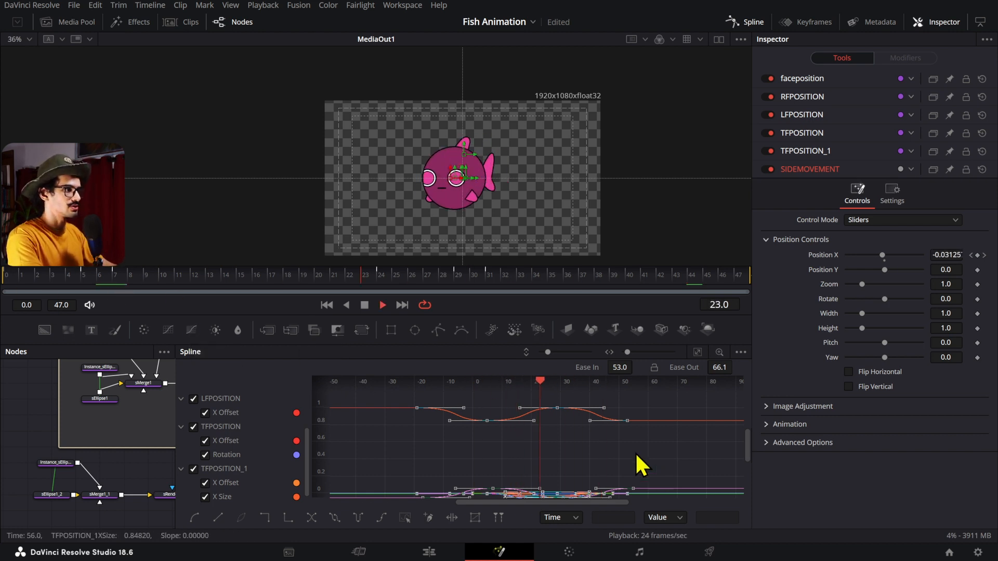
pyautogui.press('space')
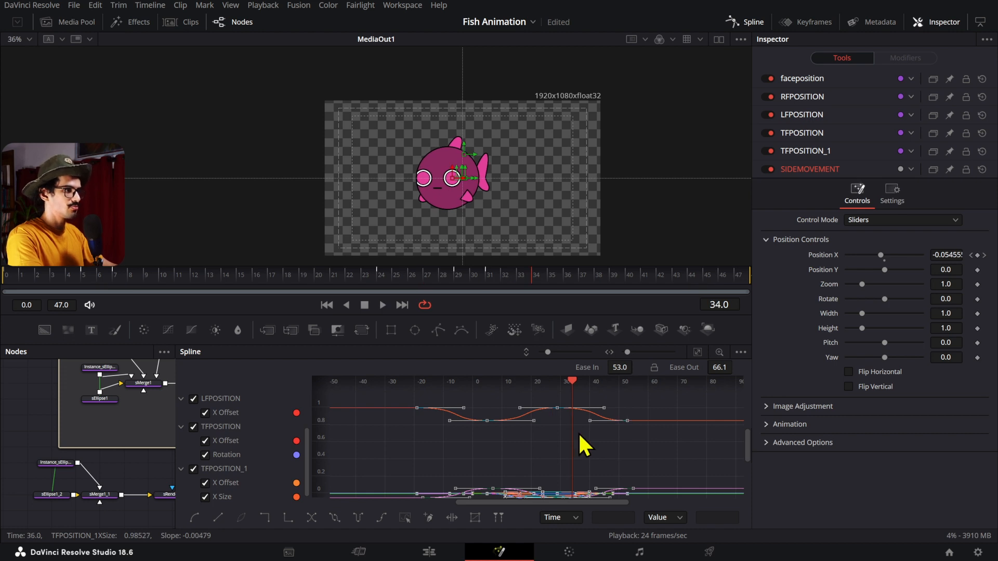
pyautogui.hotkey('ctrl', 'z')
pyautogui.hotkey('ctrl', 'z')
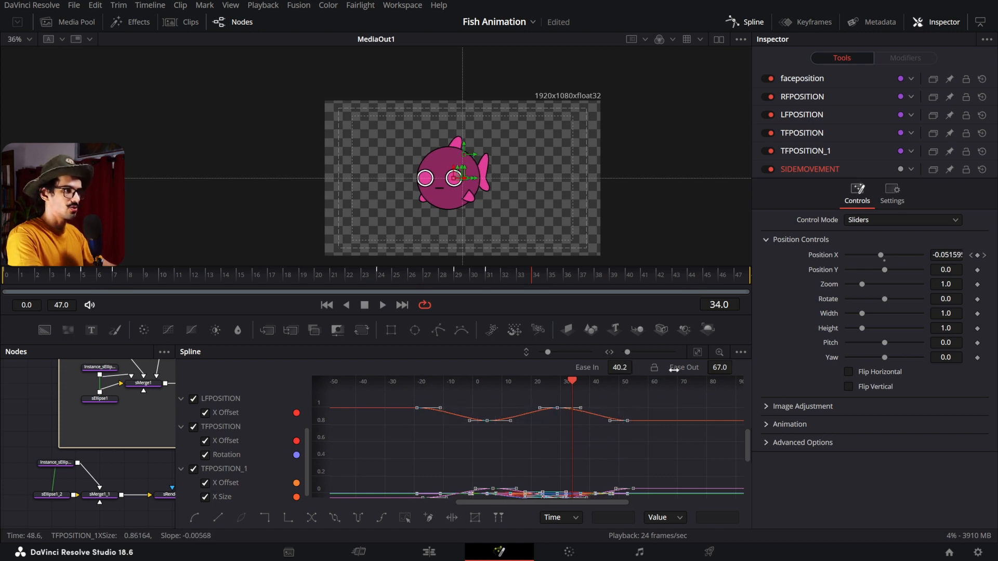
# Set all the keyframes to Ease In 40.2 and Ease Out 76.0, play the animation and hide the curves.
pyautogui.press('space')
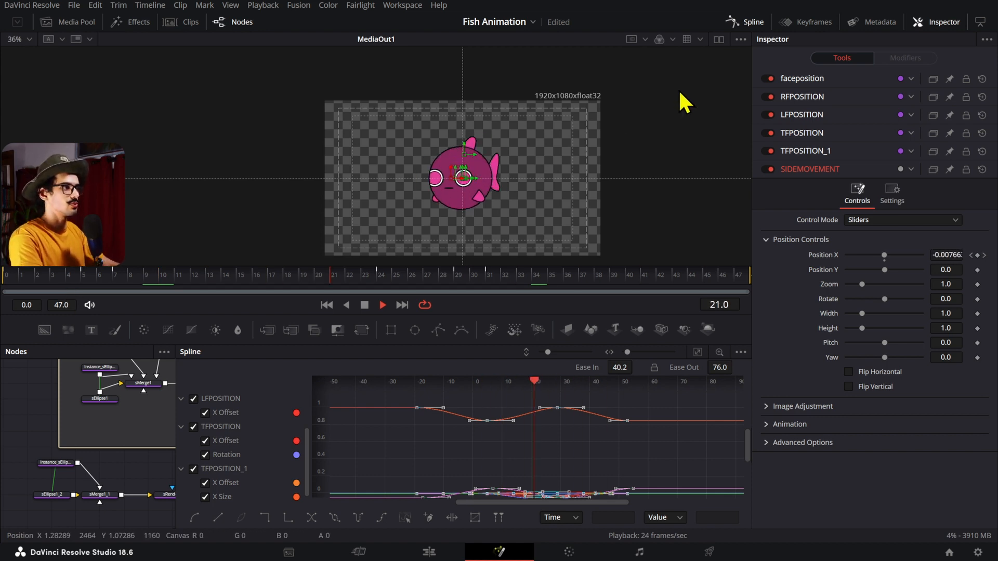
pyautogui.press('space')
pyautogui.click(745, 22)
# Align the Merge1 node directly beneath the SIDEMOVEMENT node in the node graph.
pyautogui.scroll(-4, 388, 430)
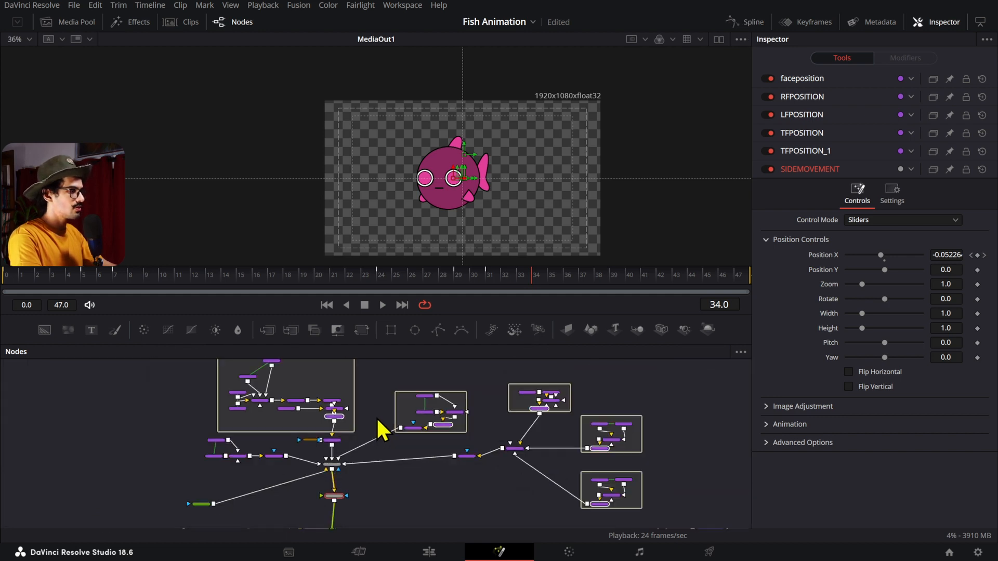
pyautogui.moveTo(443, 418); pyautogui.dragTo(281, 468)
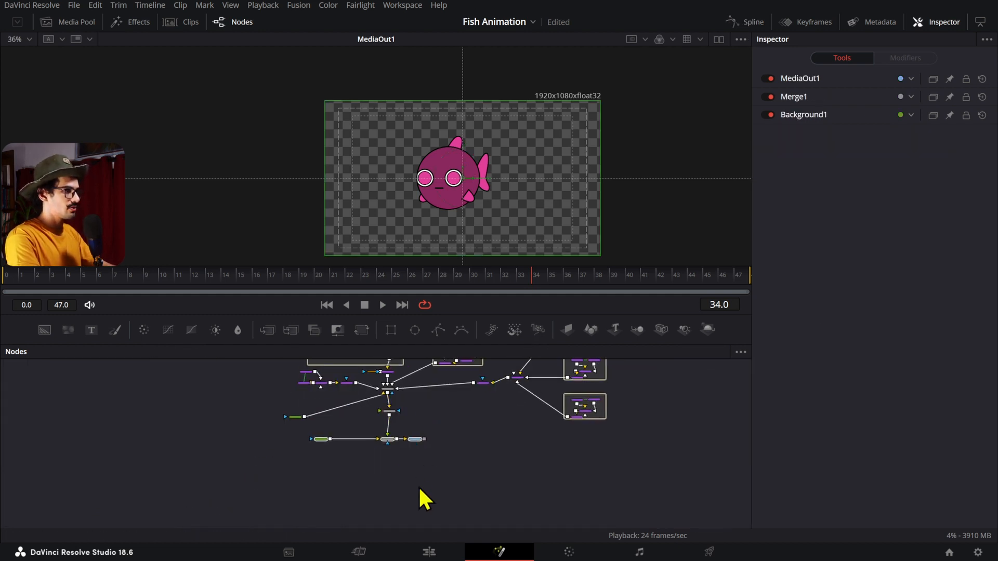
pyautogui.moveTo(447, 426); pyautogui.dragTo(313, 464)
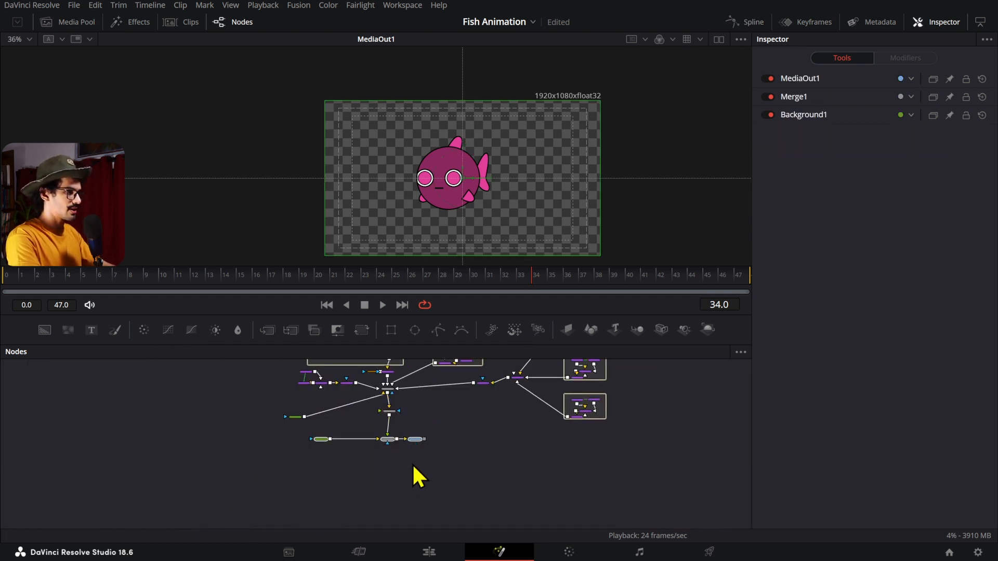
pyautogui.scroll(5, 411, 436)
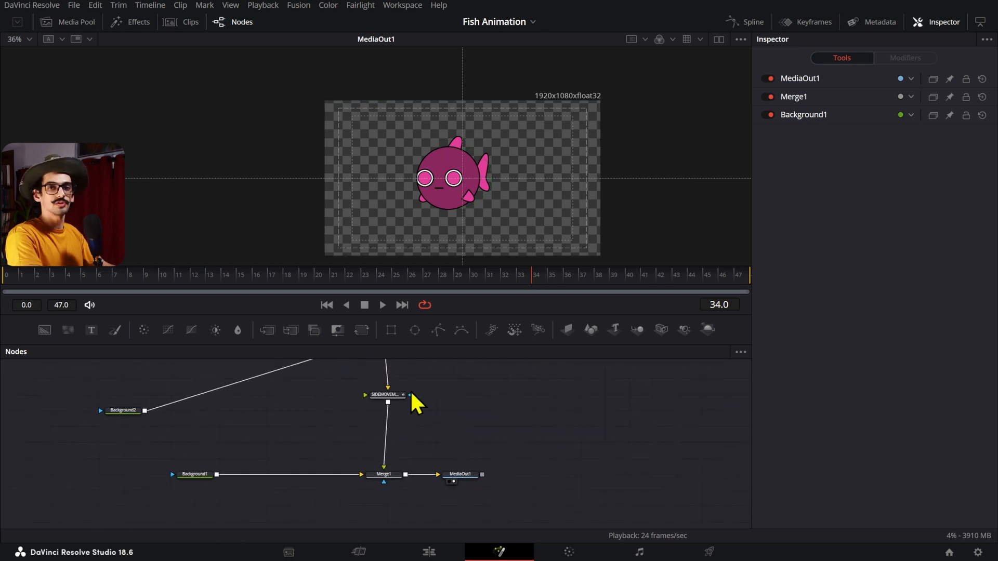
pyautogui.moveTo(372, 474); pyautogui.dragTo(392, 474)
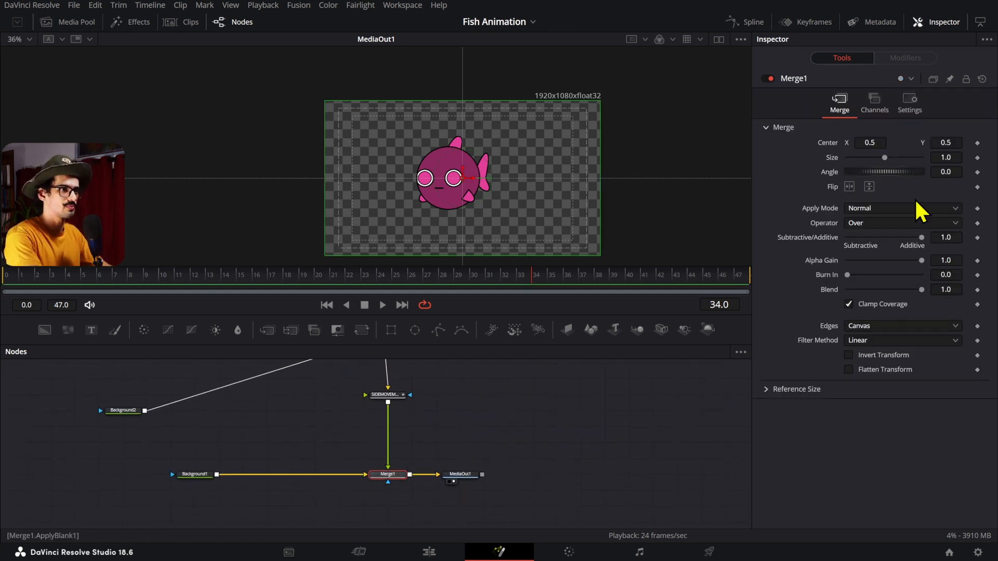
# Try a size of 0.6 on the Merge1 node.
pyautogui.moveTo(948, 158); pyautogui.dragTo(755, 211)
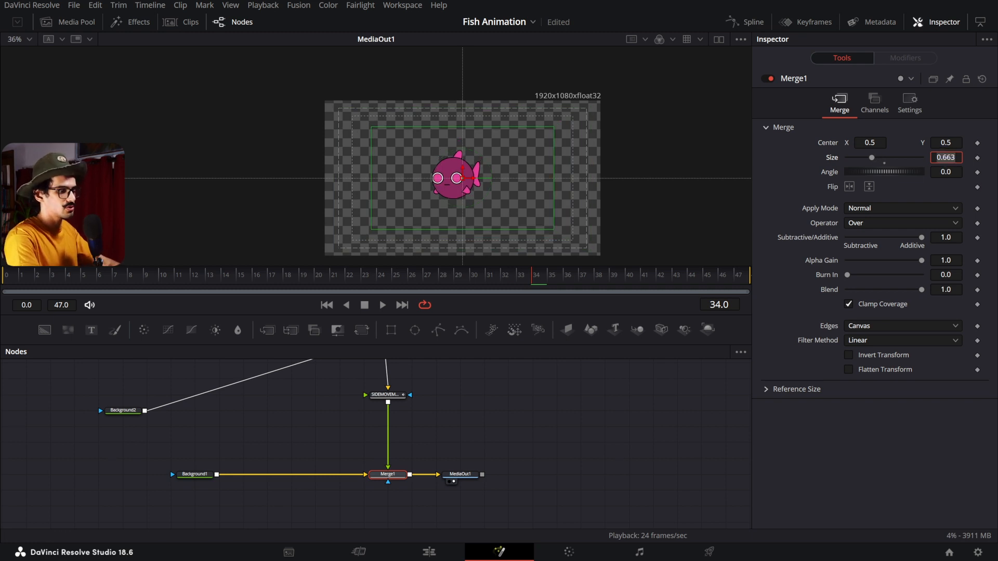
pyautogui.write('.6')
pyautogui.press('Tab')
pyautogui.click(464, 475)
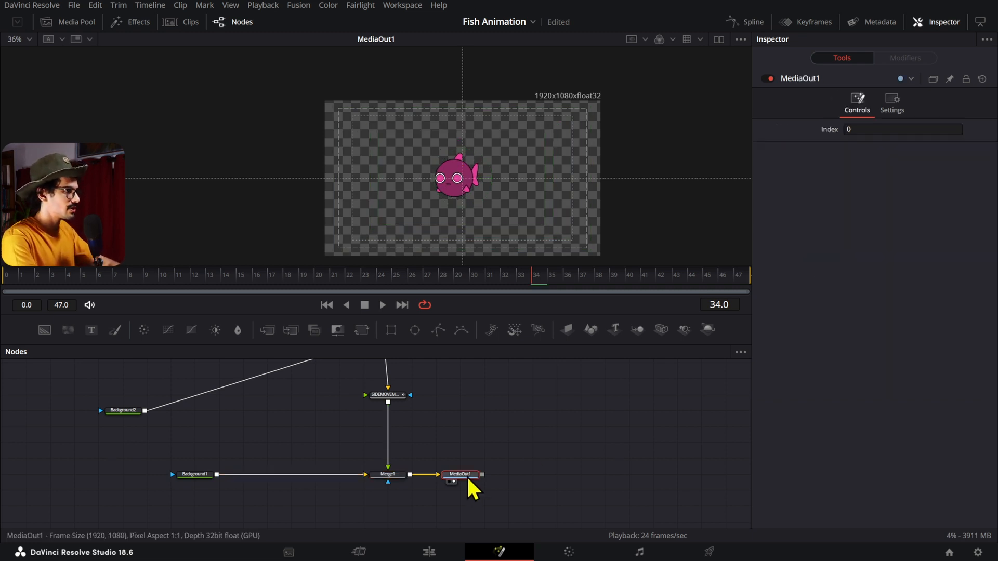
# Duplicate the Merge1 node and insert the copy between Background1 and Merge1.
pyautogui.click(390, 470)
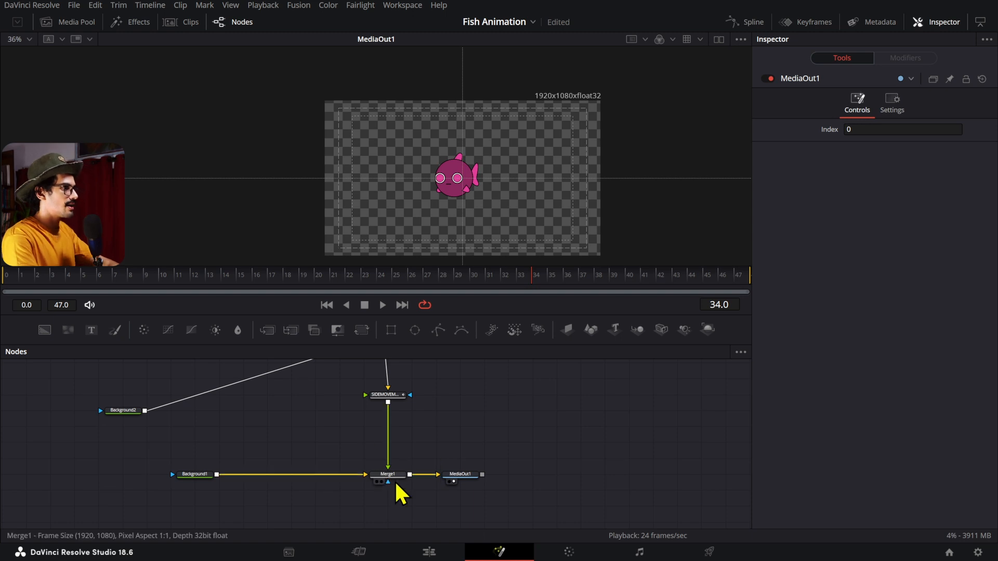
pyautogui.hotkey('ctrl', 'c')
pyautogui.hotkey('ctrl', 'v')
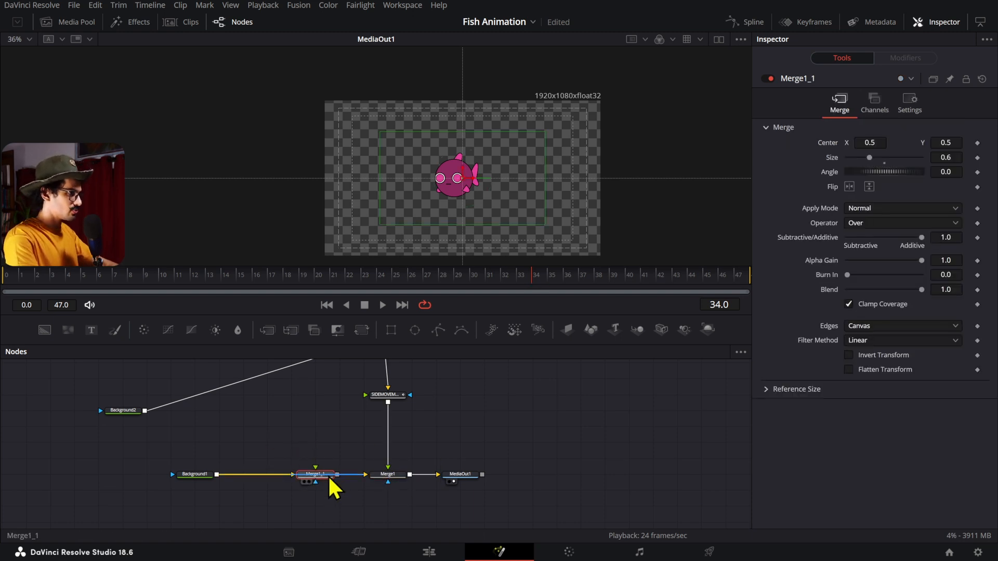
pyautogui.moveTo(328, 473); pyautogui.dragTo(353, 472)
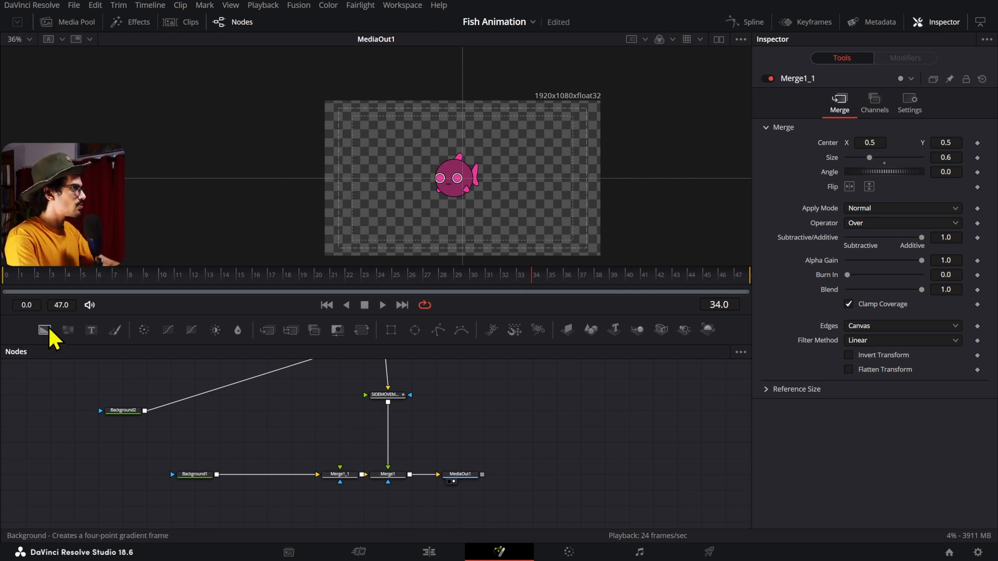
# Add a Background node above the duplicated merge and a Transform node above that Background.
pyautogui.moveTo(44, 330); pyautogui.dragTo(349, 432)
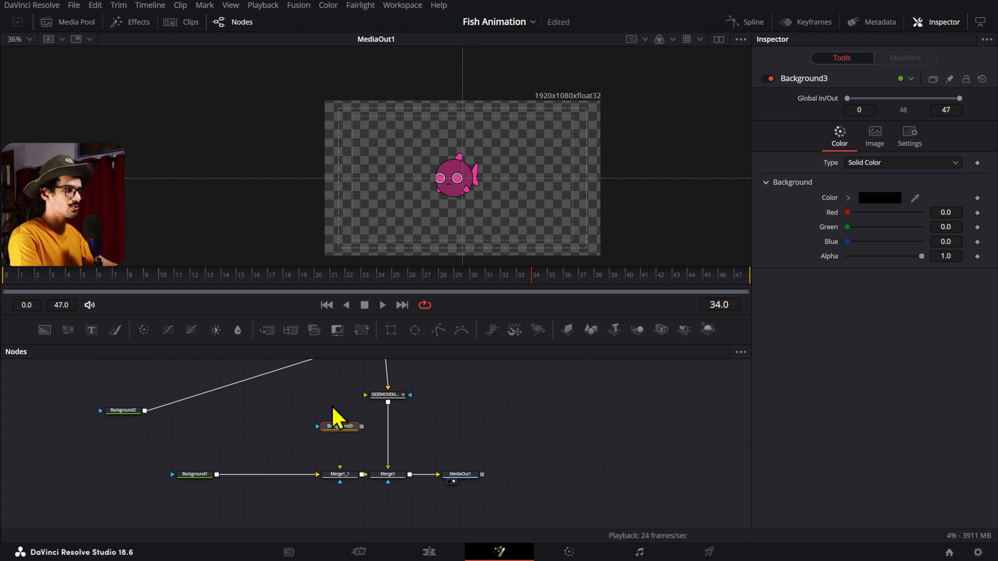
pyautogui.hotkey('shift', 'space')
pyautogui.write('TRANS')
pyautogui.press('Return')
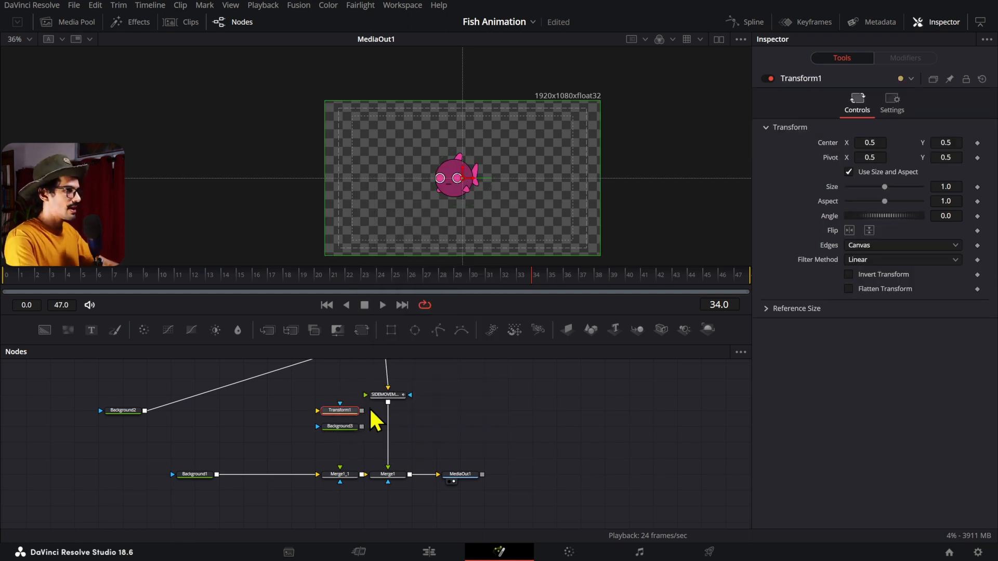
# Feed SIDEMOVEMENT through Transform1 as the mask of Background3, connect it to Merge1_1, and move the black shadow below the fish.
pyautogui.moveTo(387, 403); pyautogui.dragTo(343, 478)
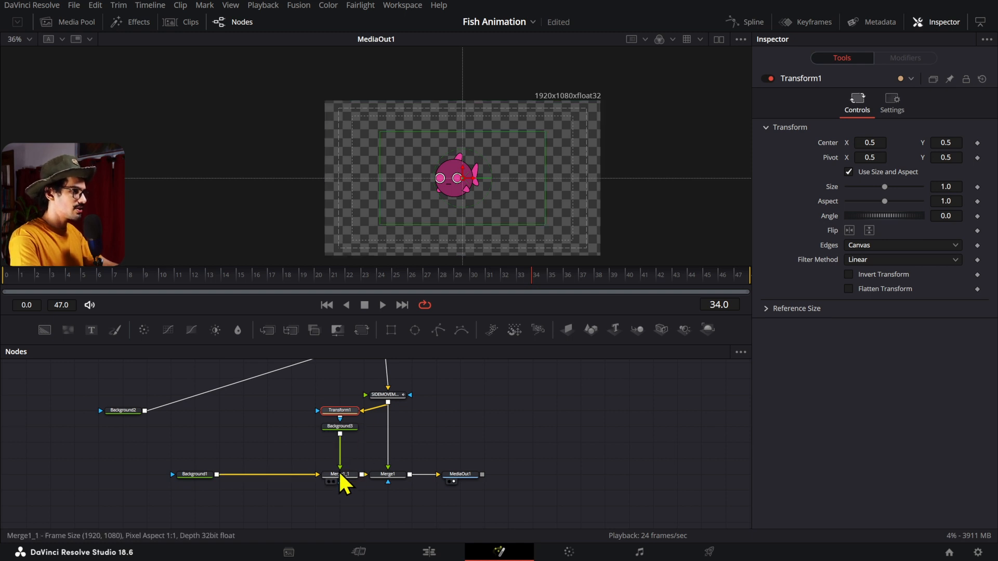
pyautogui.moveTo(466, 169); pyautogui.dragTo(476, 200)
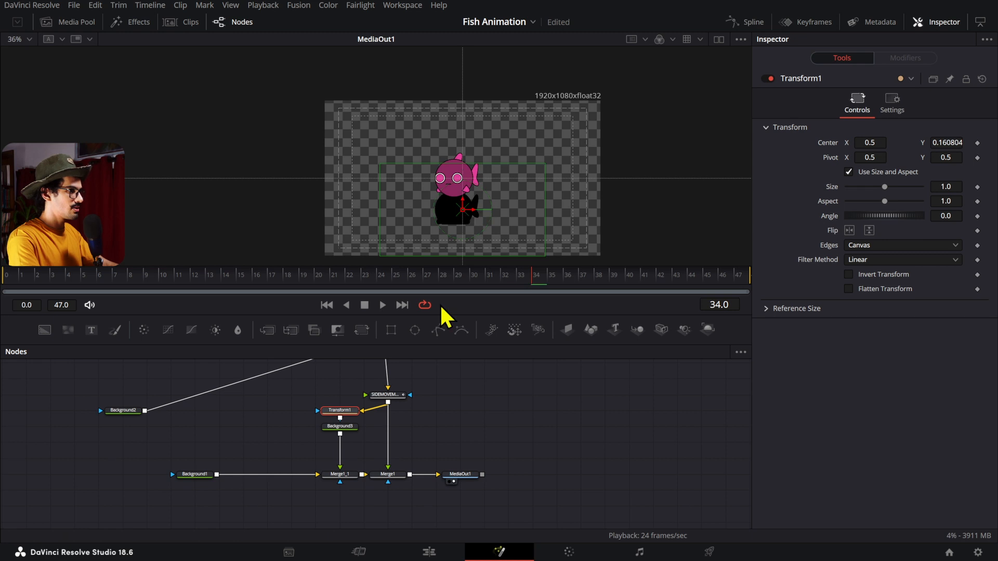
# Reset the size of both Merge1_1 and Merge1 to the default 1.0.
pyautogui.click(343, 474)
pyautogui.doubleClick(837, 166)
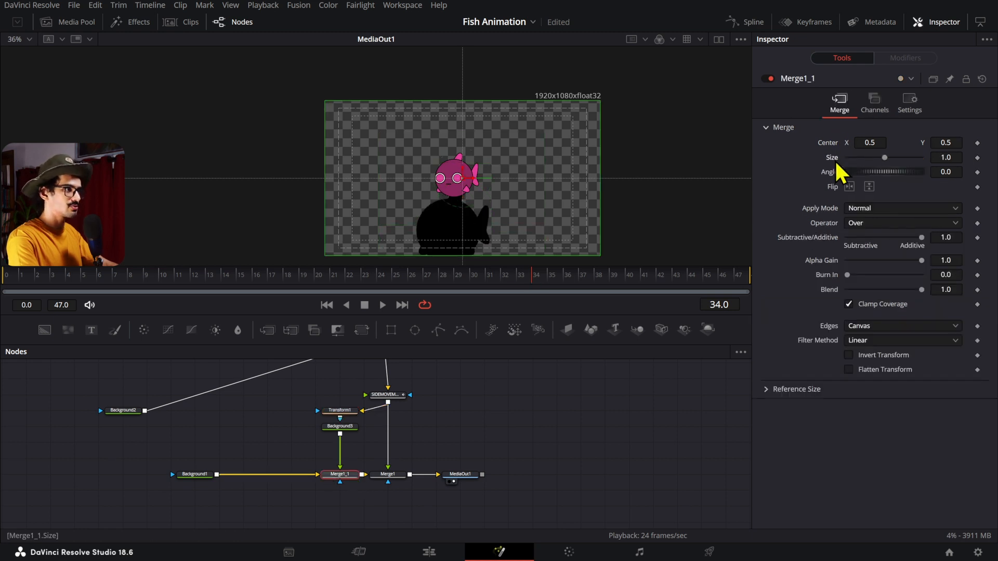
pyautogui.click(391, 474)
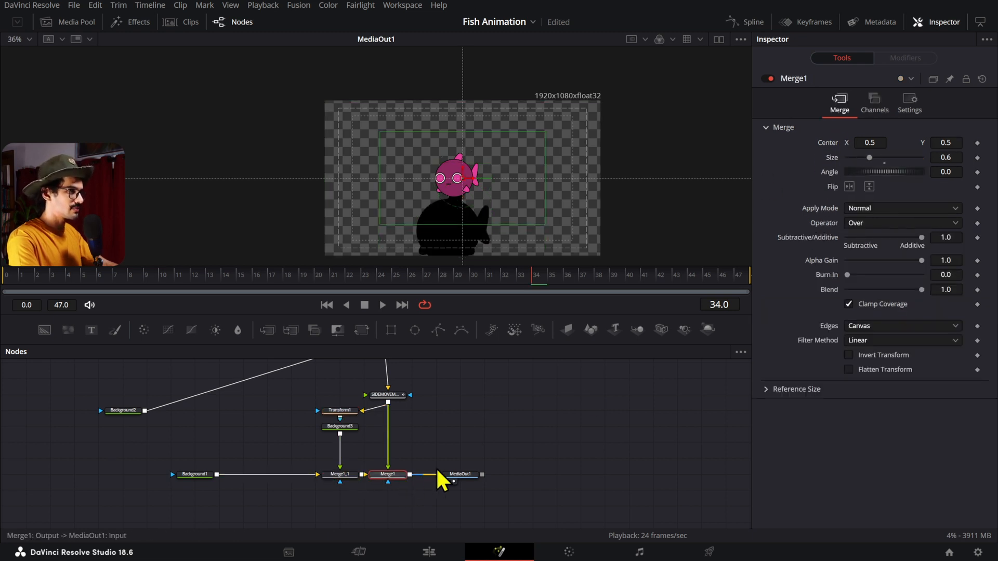
pyautogui.doubleClick(837, 165)
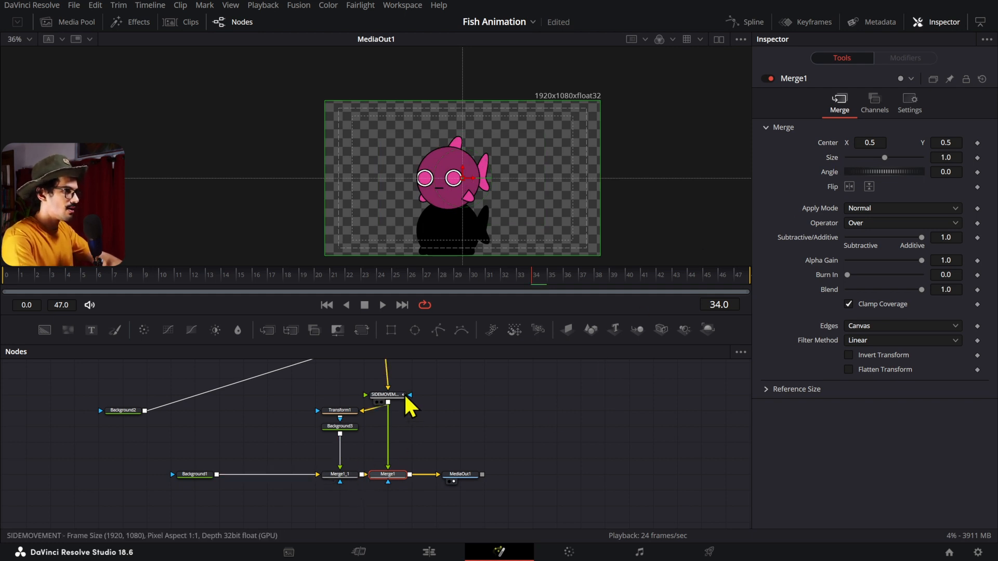
# Insert a Transform node right after SIDEMOVEMENT and set its size to 0.6, scaling fish and shadow together.
pyautogui.moveTo(403, 395); pyautogui.dragTo(431, 452)
pyautogui.hotkey('shift', 'space')
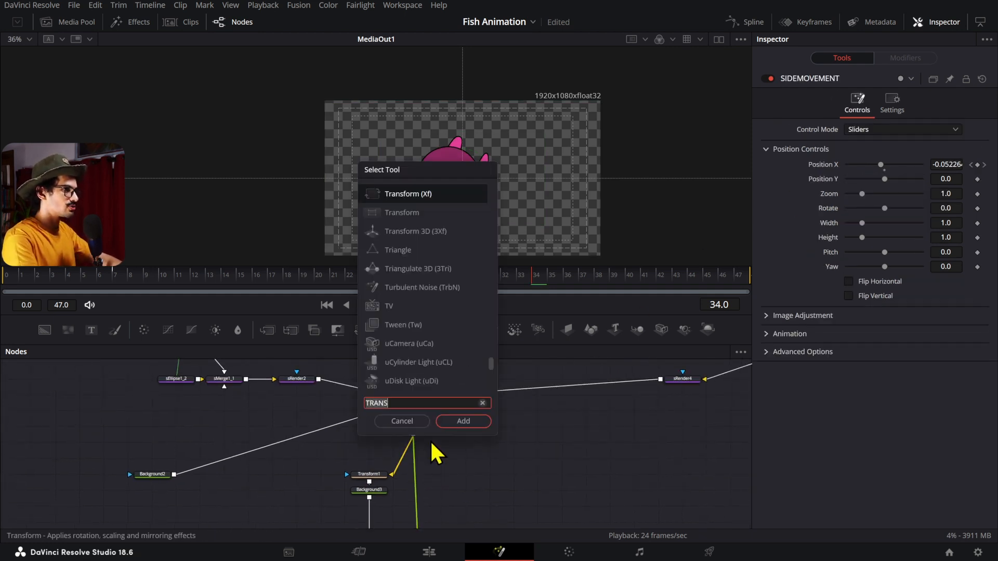
pyautogui.write('transform')
pyautogui.press('Return')
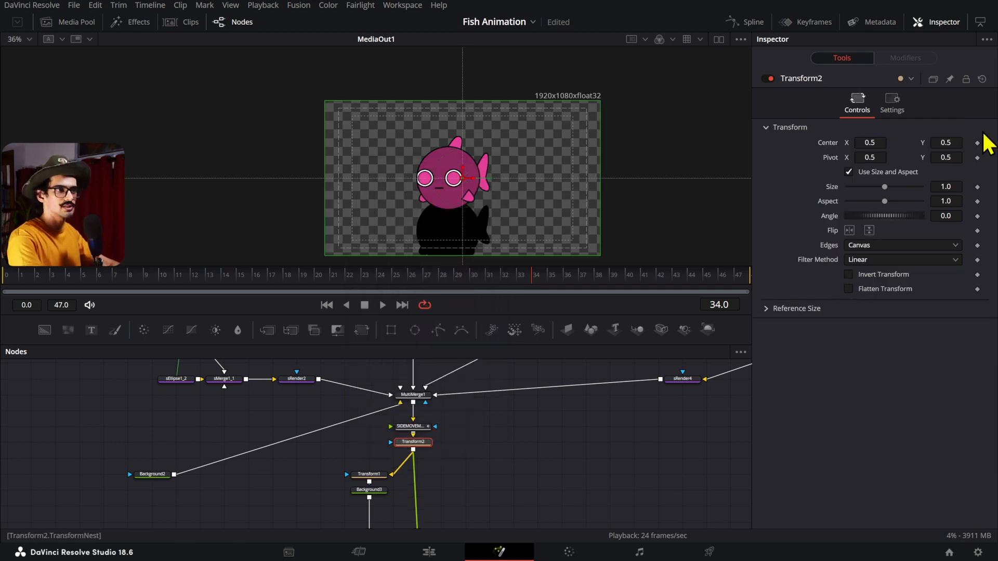
pyautogui.moveTo(948, 188); pyautogui.dragTo(919, 189)
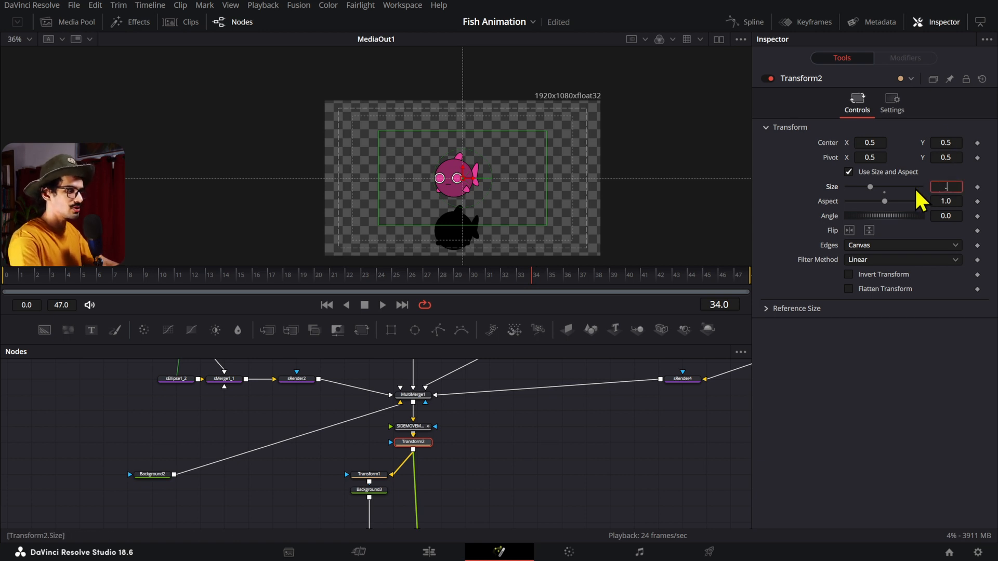
pyautogui.write('0.6')
pyautogui.press('Tab')
pyautogui.scroll(-3, 510, 472)
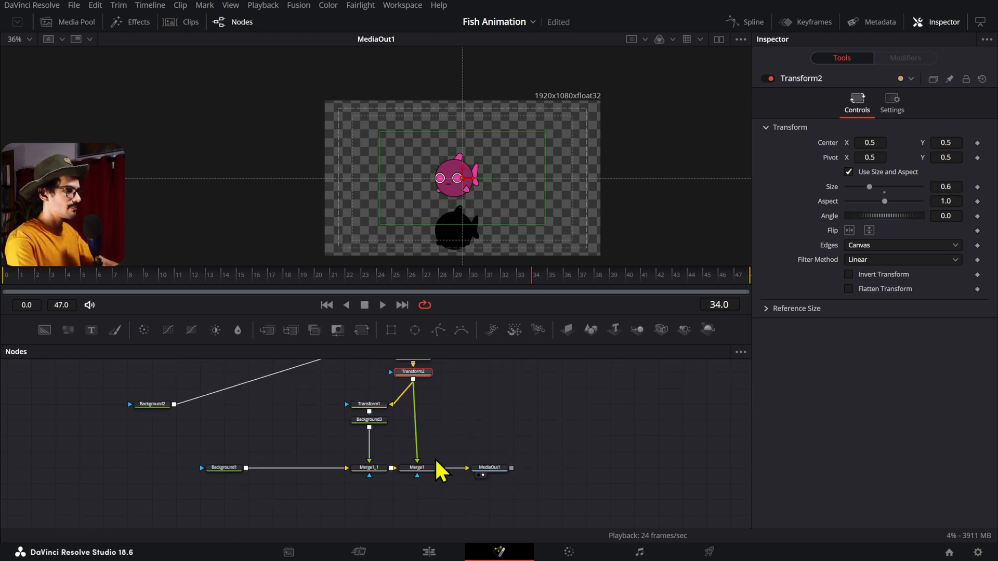
pyautogui.click(412, 469)
pyautogui.click(377, 471)
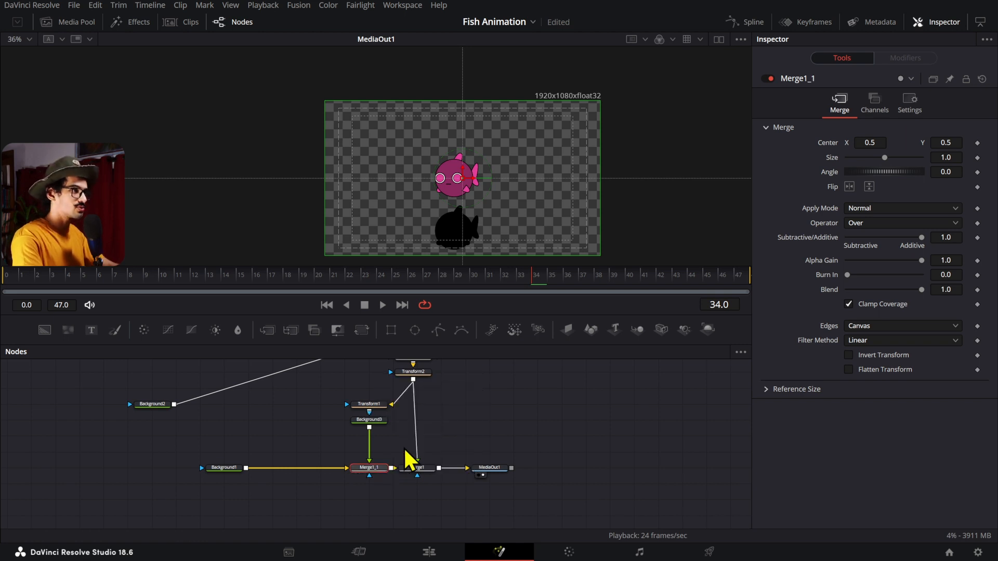
pyautogui.click(530, 397)
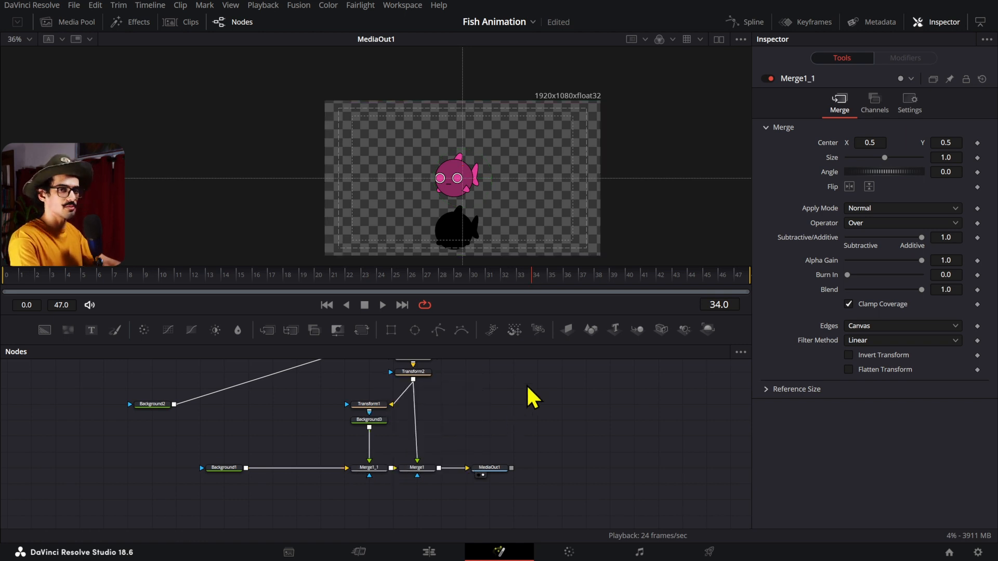
# Raise the shadow slightly with the Transform1 node to a Center Y of about 0.174.
pyautogui.click(379, 405)
pyautogui.scroll(5, 456, 252)
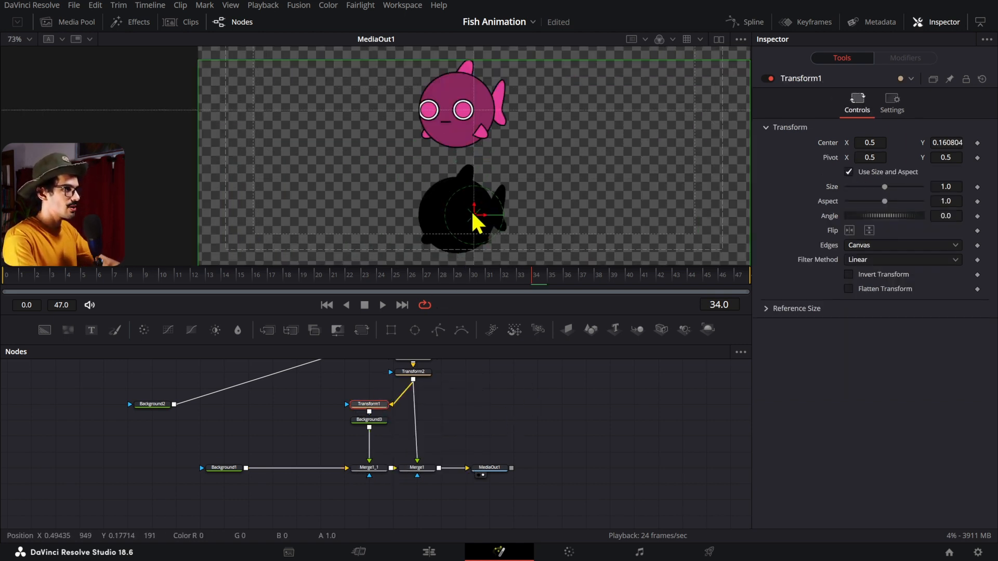
pyautogui.moveTo(475, 210); pyautogui.dragTo(530, 196)
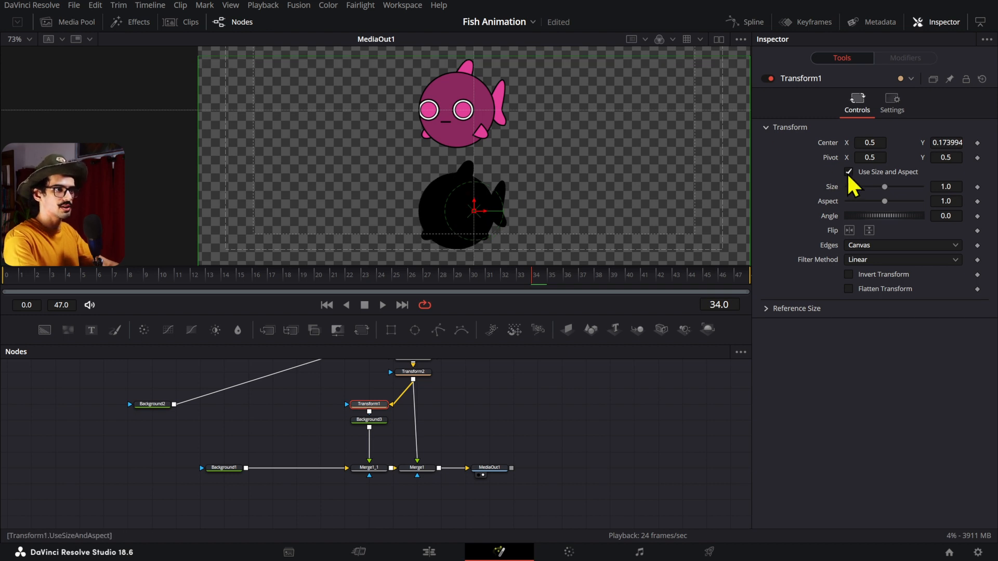
# Turn off Use Size and Aspect on Transform1 and flatten the shadow, with Y Size about 0.51 and a larger X Size.
pyautogui.moveTo(940, 187); pyautogui.dragTo(845, 202)
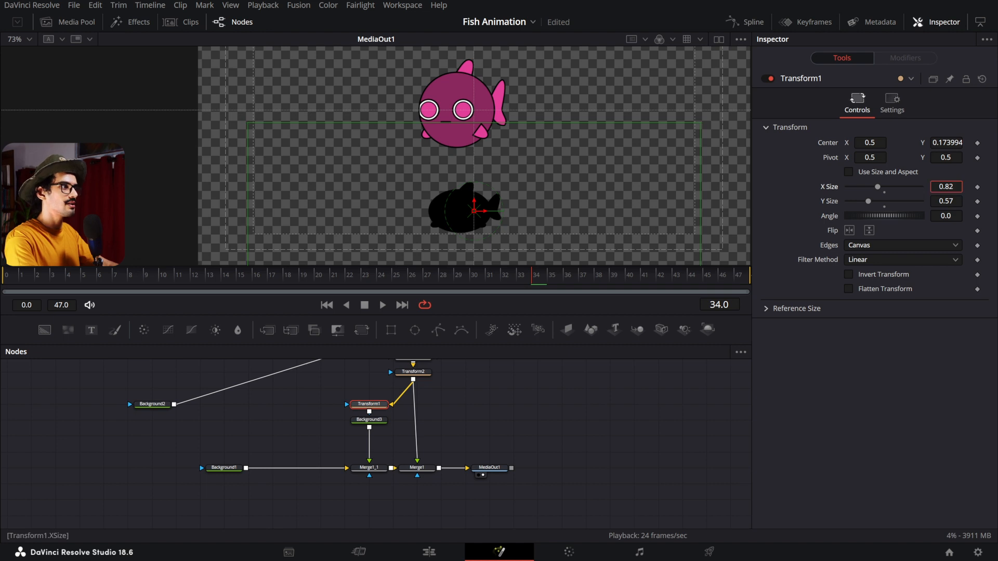
pyautogui.moveTo(947, 186); pyautogui.dragTo(896, 186)
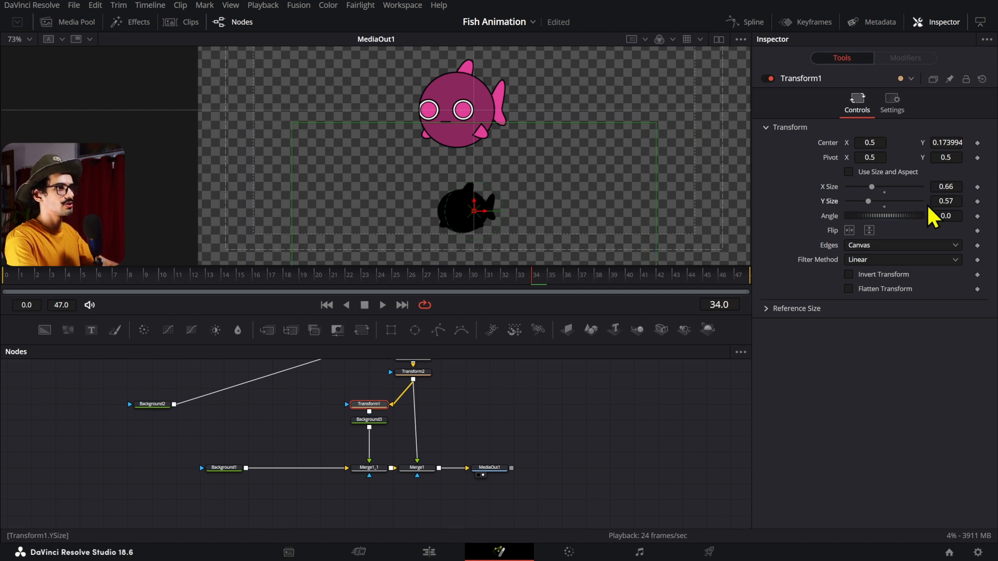
pyautogui.moveTo(957, 201); pyautogui.dragTo(946, 201)
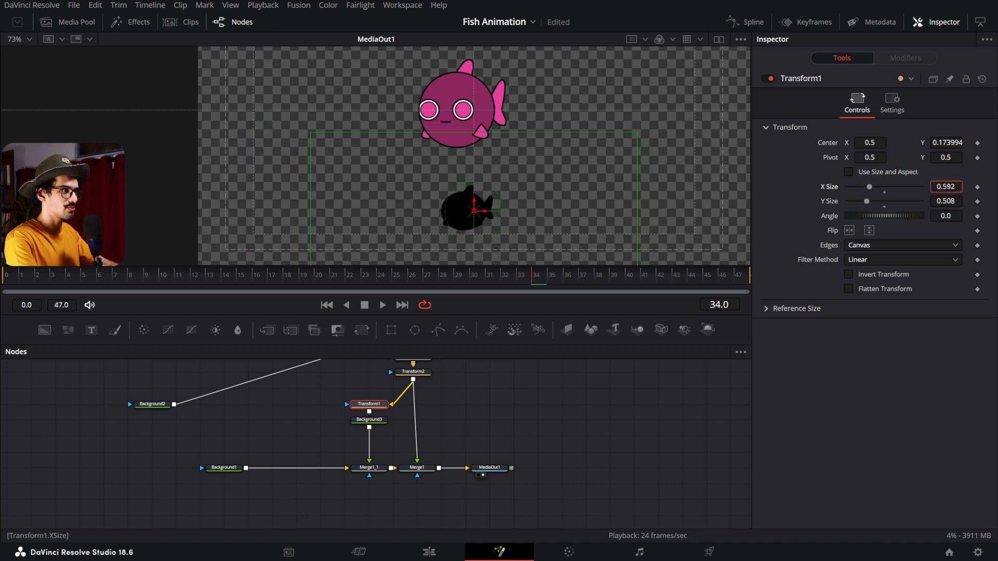
# Add a Blur node after the shadow's Background3 and raise its Blur Size to 14.3.
pyautogui.click(370, 420)
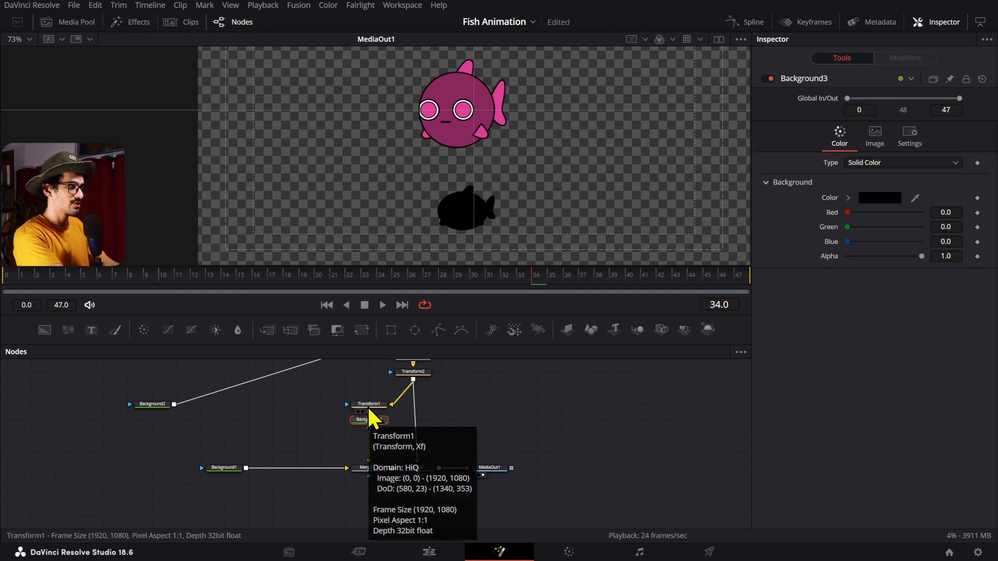
pyautogui.hotkey('shift', 'space')
pyautogui.write('blu')
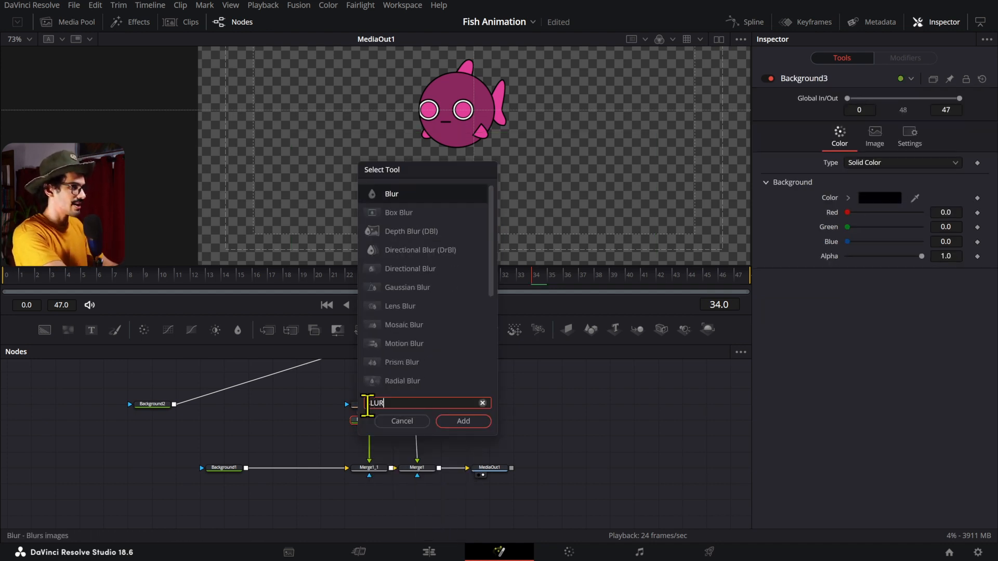
pyautogui.press('Return')
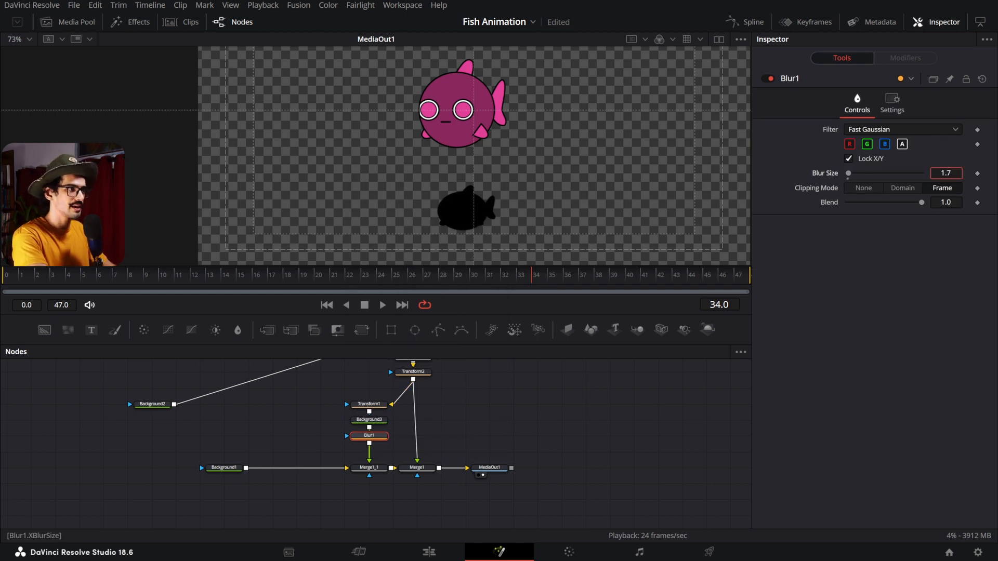
pyautogui.scroll(-3, 635, 145)
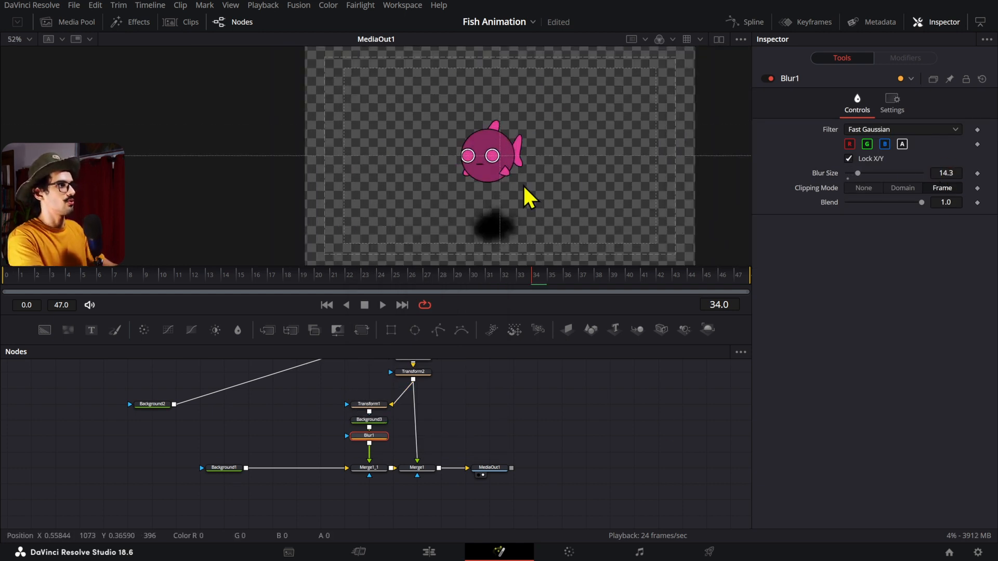
# Reduce the shadow's Blur Size to 7.11 while previewing the animation, and stop playback.
pyautogui.press('space')
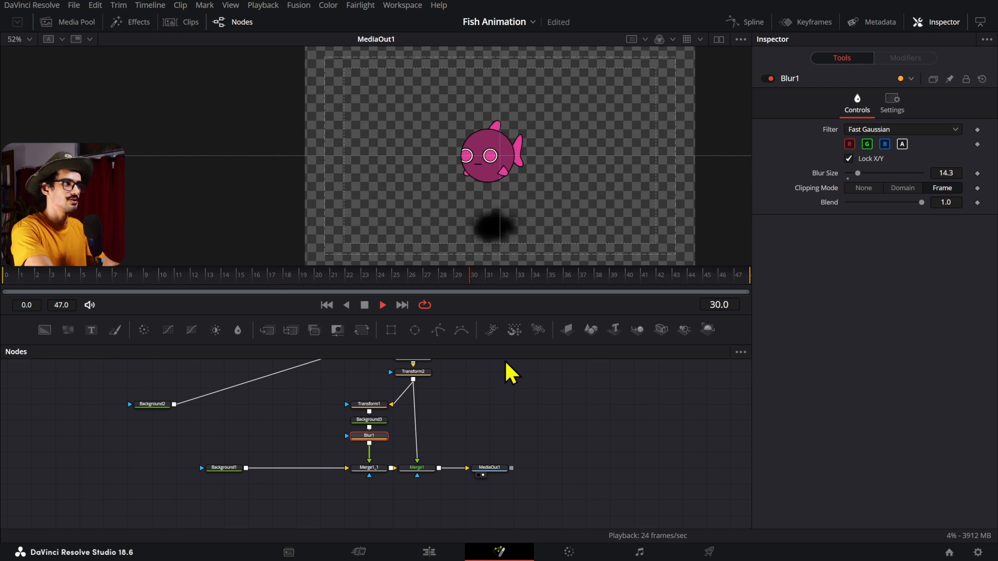
pyautogui.moveTo(957, 175); pyautogui.dragTo(952, 175)
pyautogui.hotkey('shift', 'space')
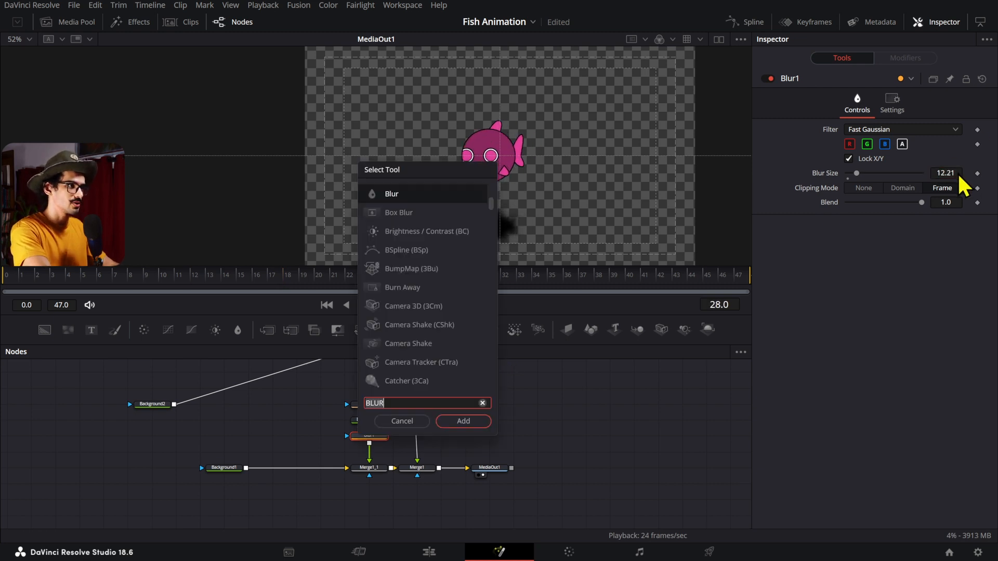
pyautogui.press('Escape')
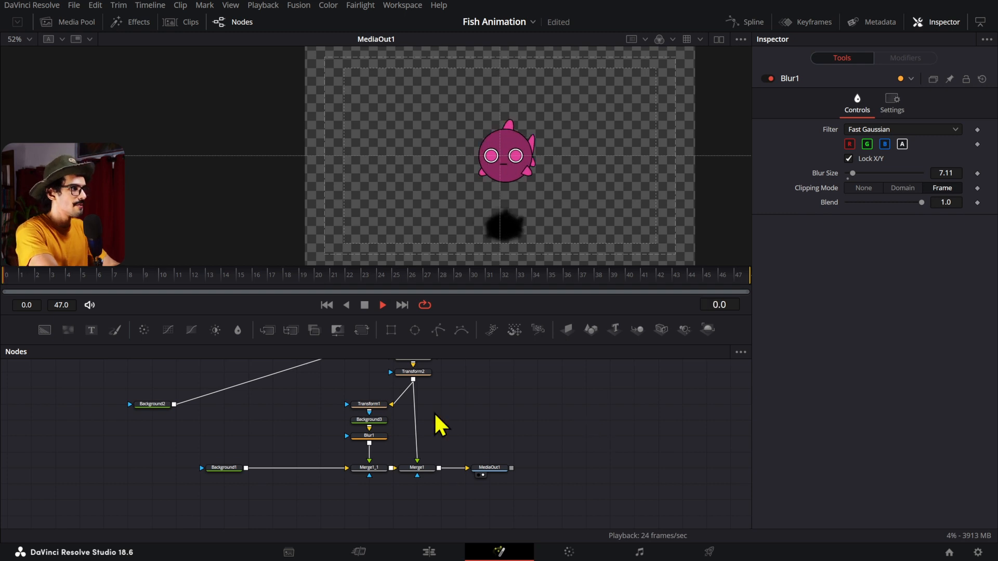
pyautogui.press('space')
# Widen the fish's side movement in the SIDEMOVEMENT node, setting Position X to 0.0922 at frame 7 and -0.0917 at frame 31.
pyautogui.scroll(4, 434, 412)
pyautogui.click(427, 462)
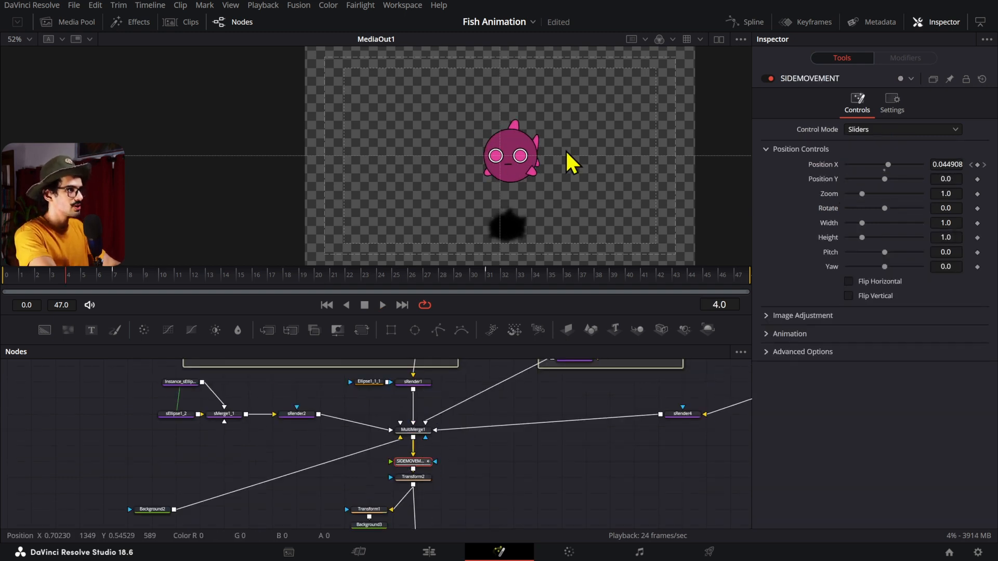
pyautogui.click(112, 275)
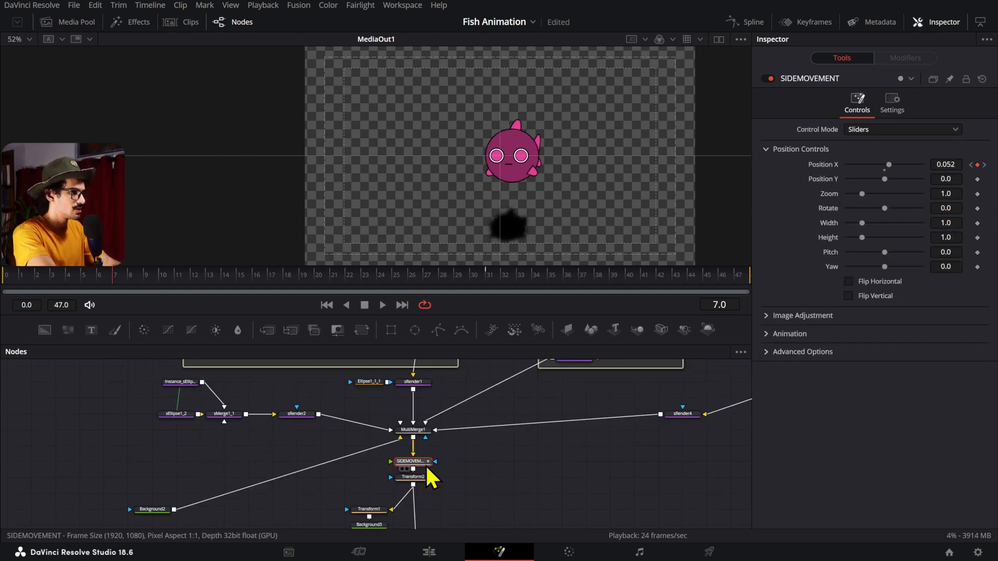
pyautogui.scroll(3, 437, 478)
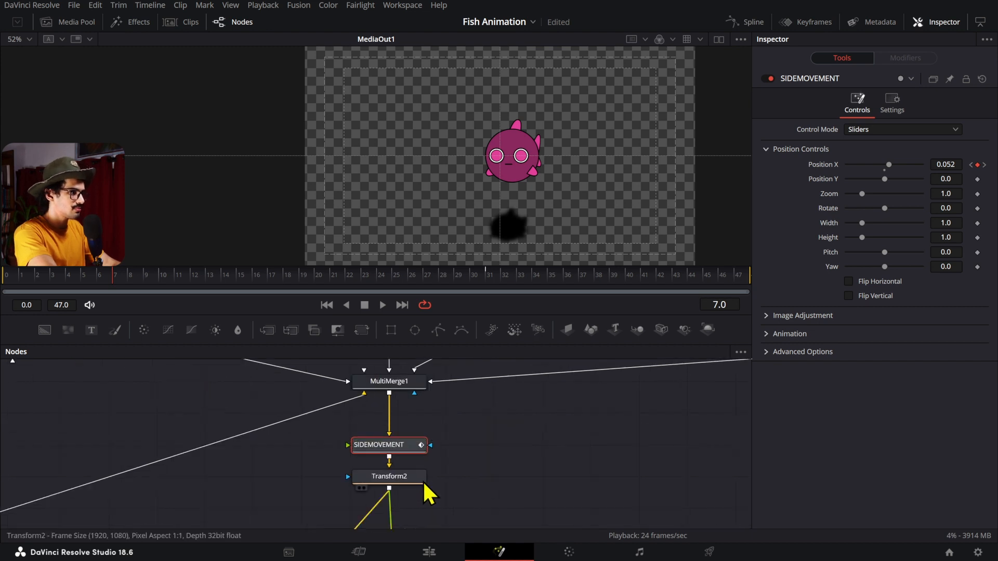
pyautogui.moveTo(422, 481)
pyautogui.mouseDown()
pyautogui.moveTo(414, 500)
pyautogui.moveTo(413, 478)
pyautogui.mouseUp()
pyautogui.click(392, 446)
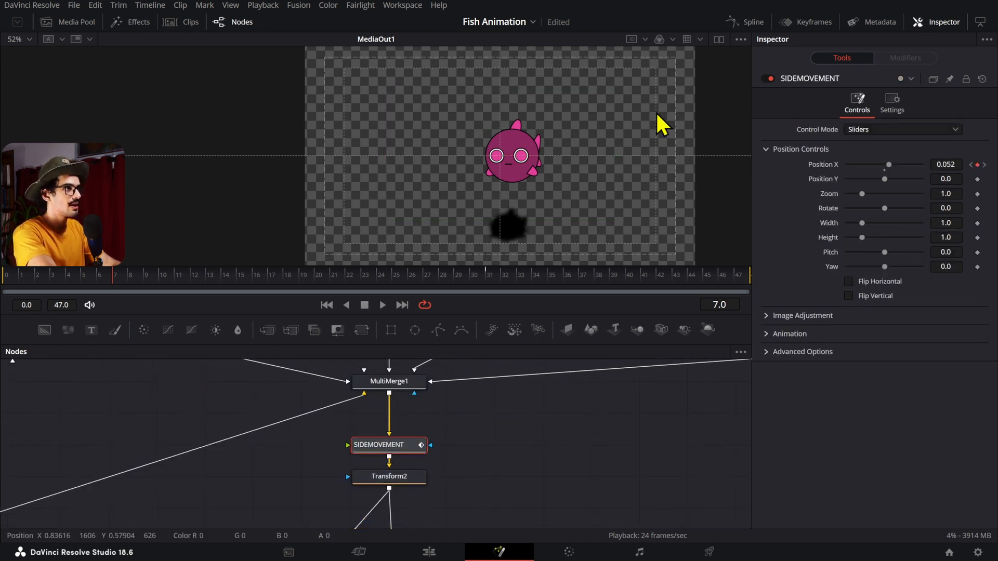
pyautogui.rightClick(601, 126)
pyautogui.click(512, 227)
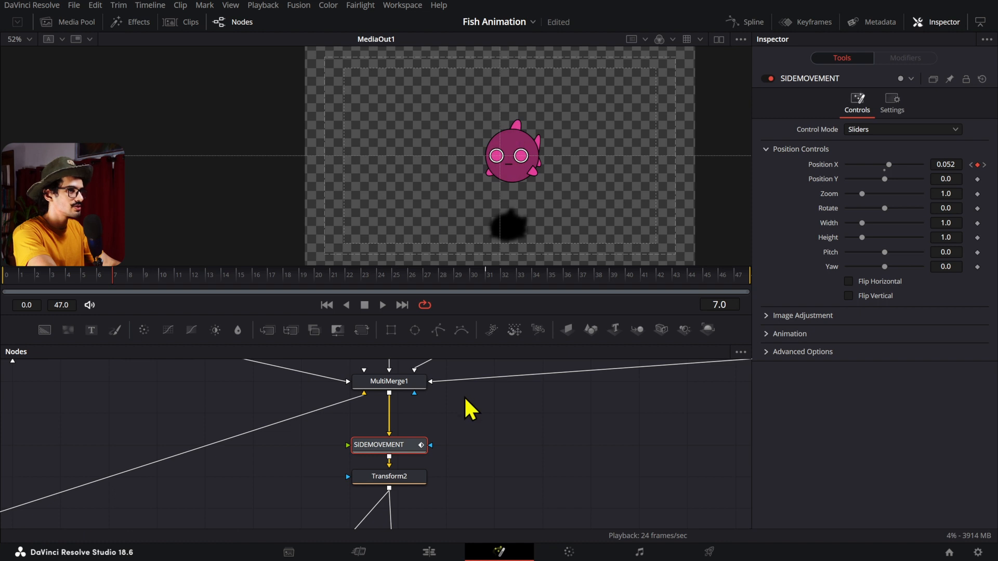
pyautogui.click(971, 165)
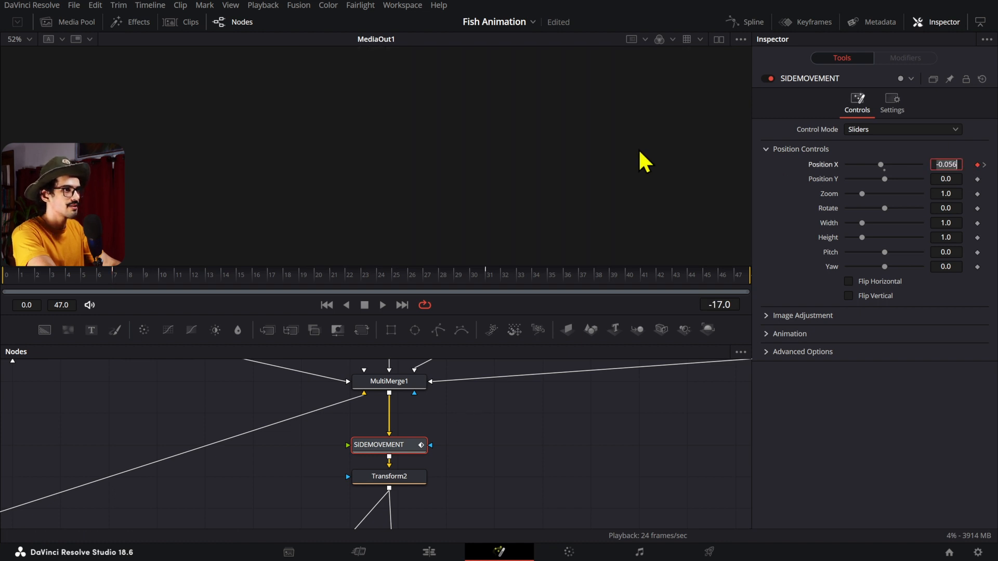
pyautogui.click(984, 165)
pyautogui.scroll(-5, 561, 182)
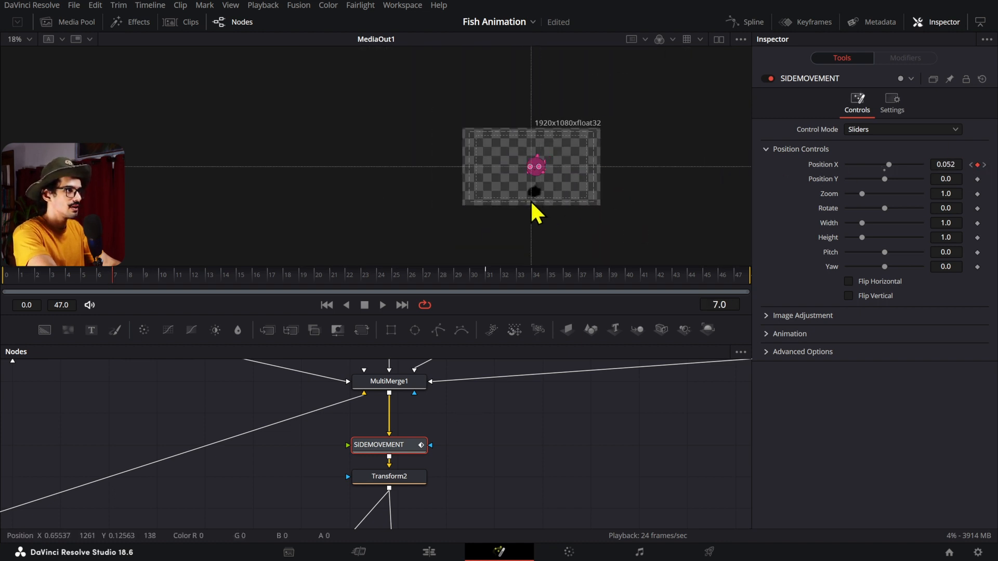
pyautogui.scroll(5, 515, 177)
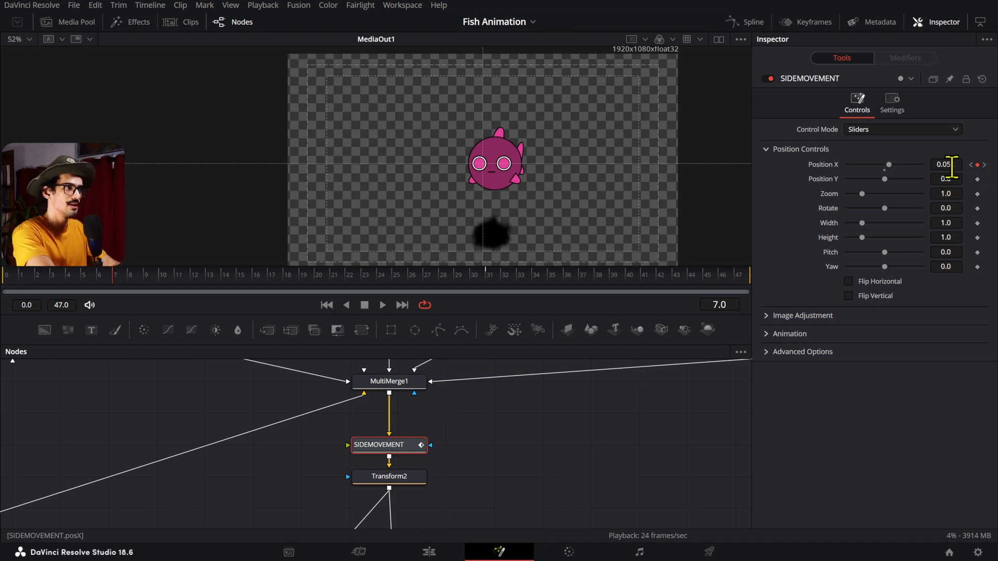
pyautogui.moveTo(947, 165); pyautogui.dragTo(964, 165)
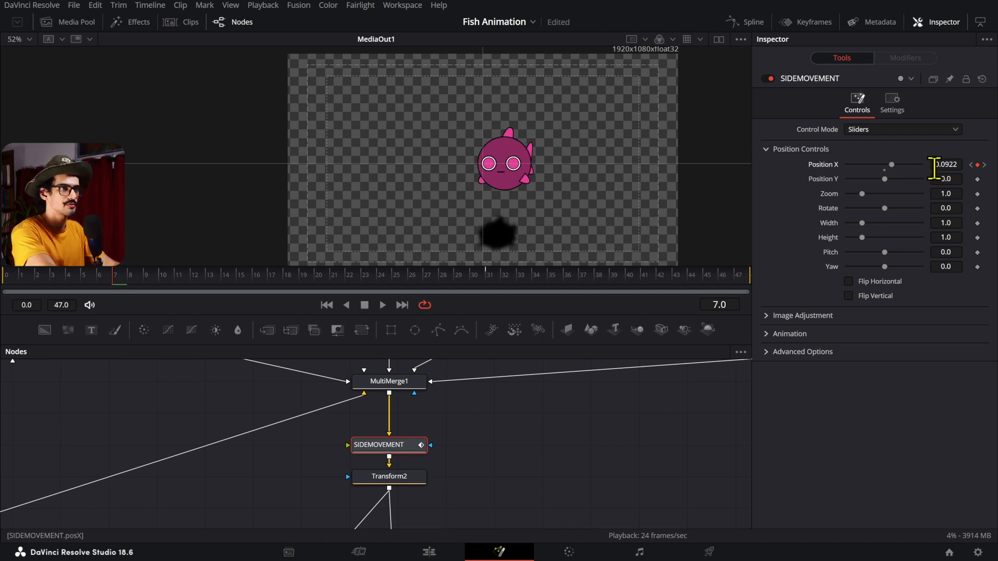
pyautogui.click(489, 280)
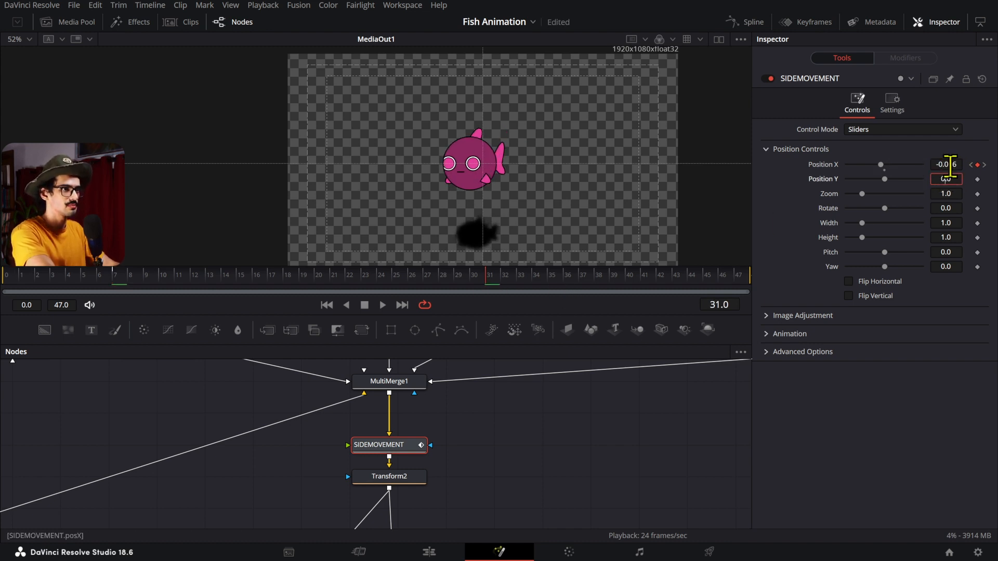
pyautogui.moveTo(949, 166); pyautogui.dragTo(931, 166)
# Match SIDEMOVEMENT's outer Position X keyframes to the loop, using 0.0922 at frame 55 and -0.0917 at frame -17.
pyautogui.click(984, 165)
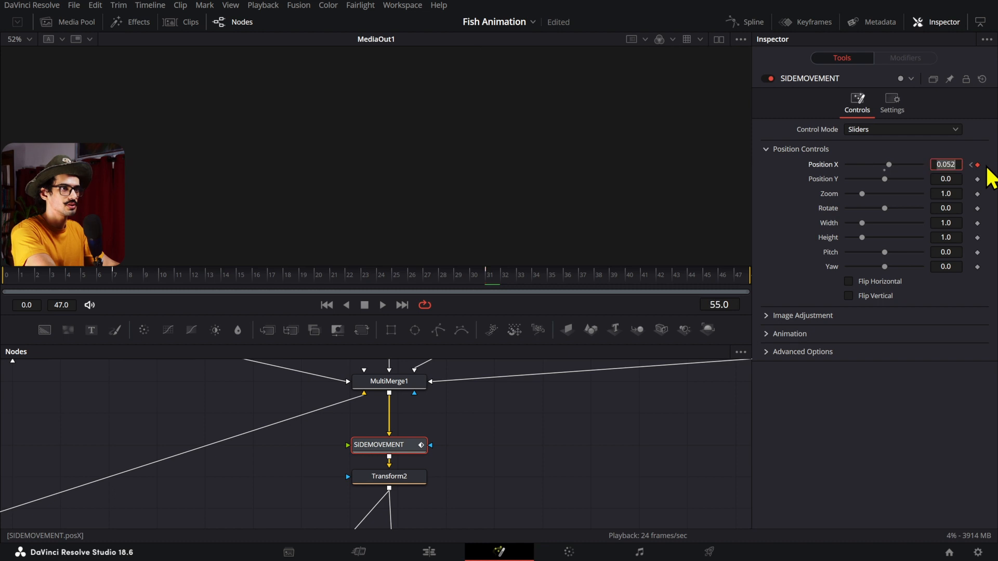
pyautogui.click(971, 165)
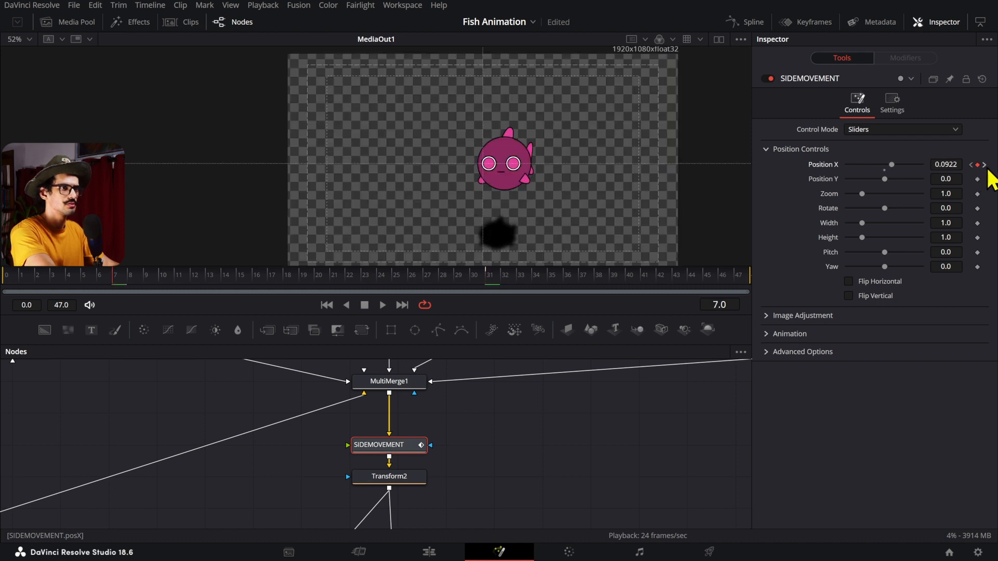
pyautogui.click(984, 165)
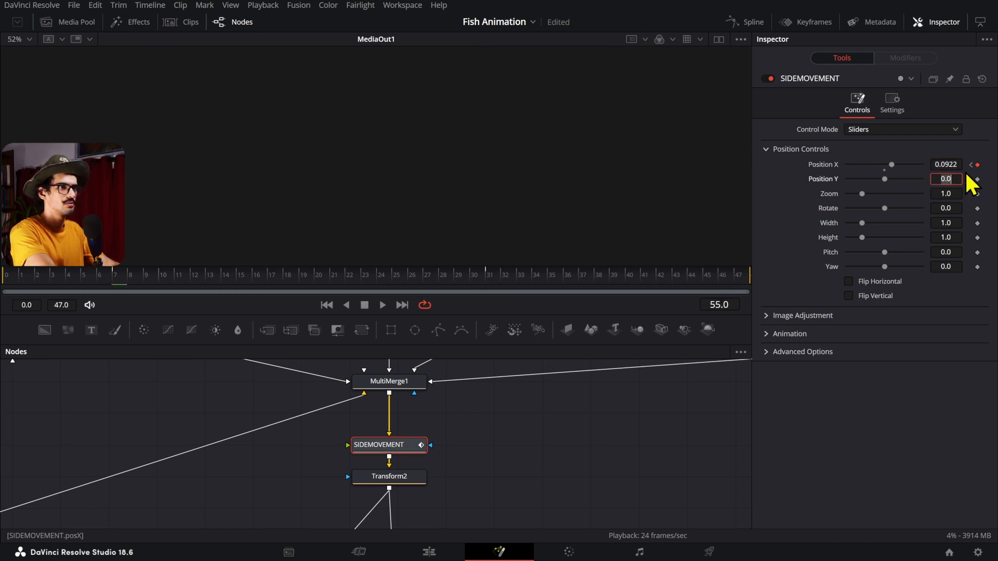
pyautogui.click(971, 166)
pyautogui.click(970, 165)
pyautogui.click(984, 165)
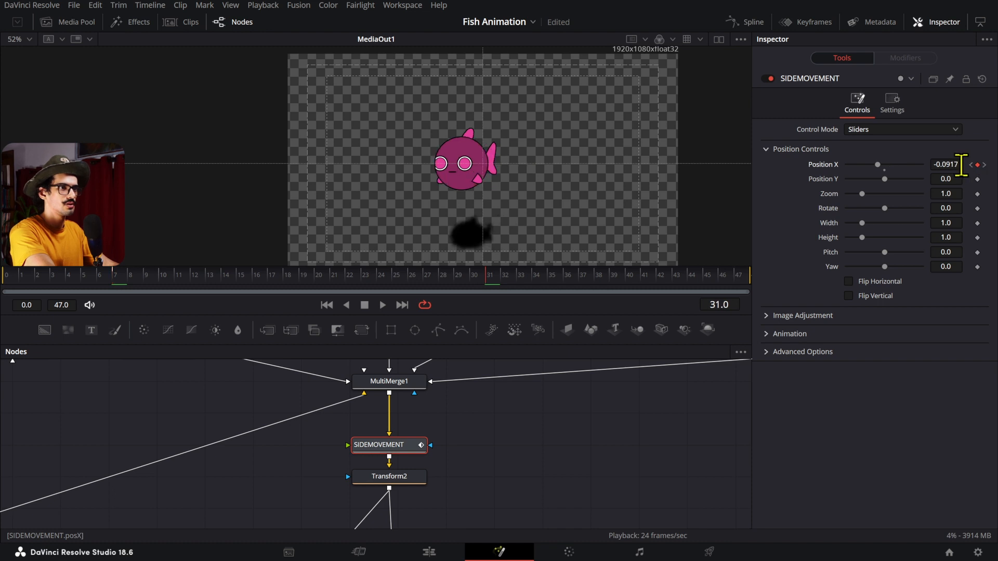
pyautogui.click(970, 165)
pyautogui.click(971, 165)
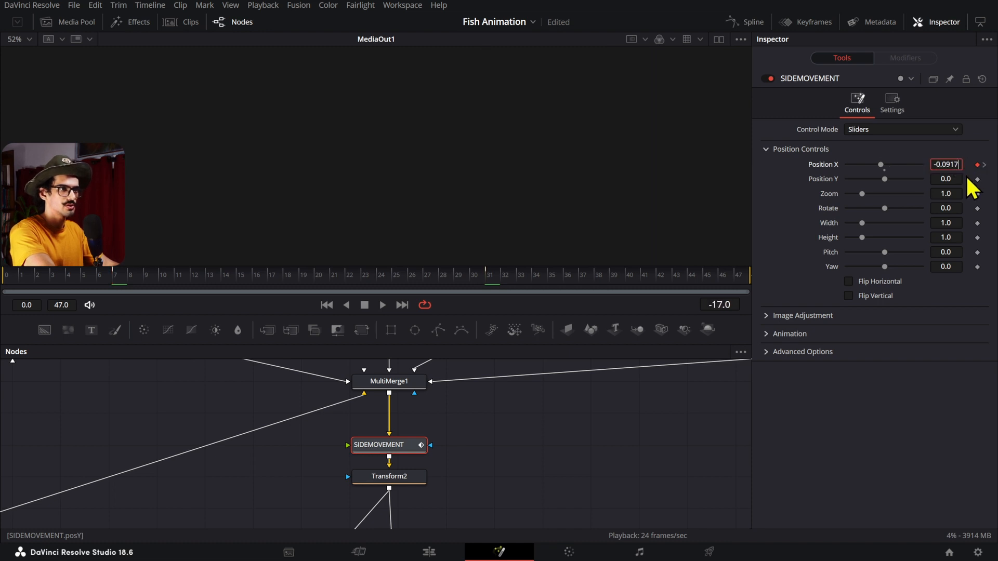
# Play back the animation to check the wider side movement, and stop playback.
pyautogui.click(454, 434)
pyautogui.press('space')
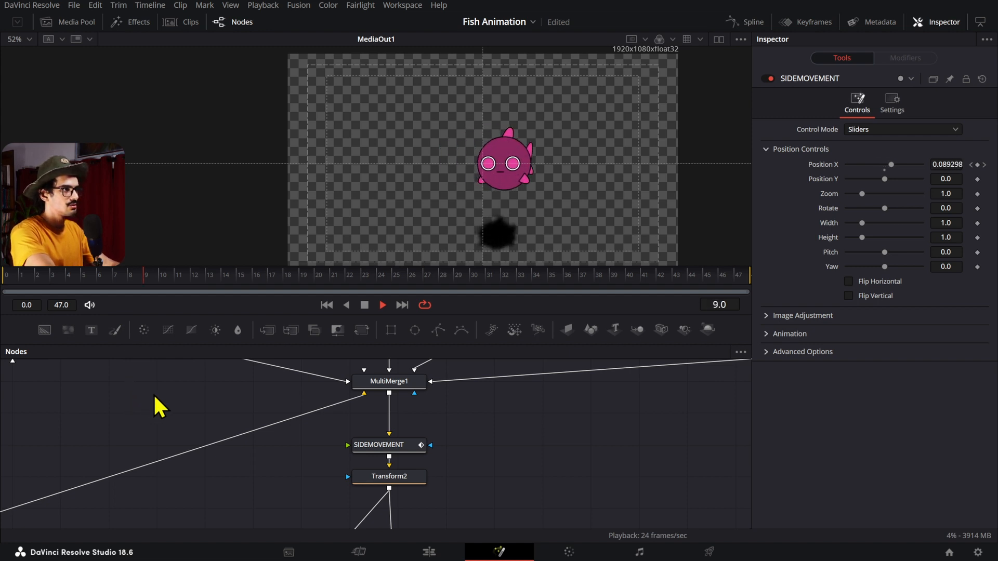
pyautogui.press('space')
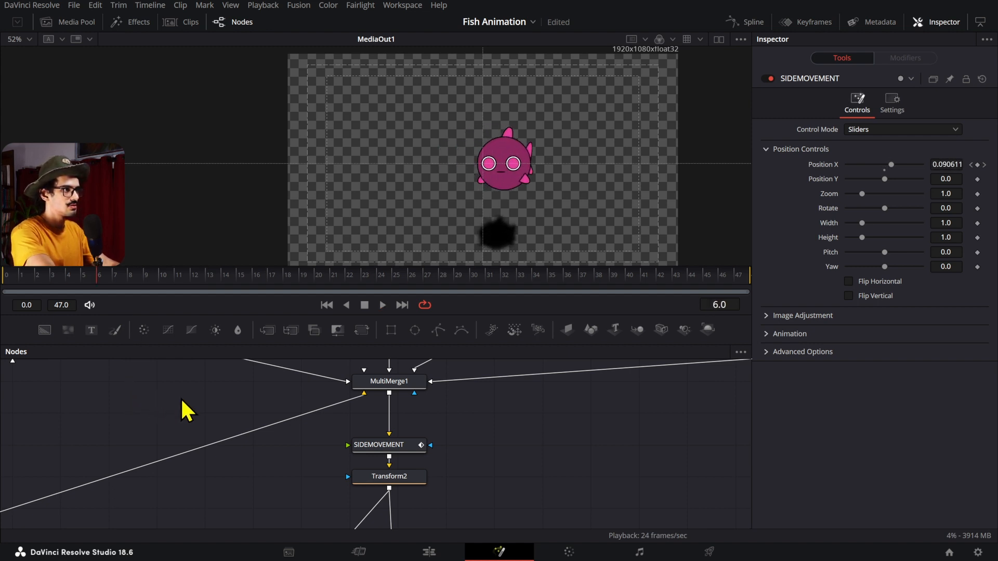
# Set the X Offset of TFPOSITION_1 in the TAIL group to -0.0222 at frame 5 and preview the tail's motion.
pyautogui.moveTo(541, 432); pyautogui.dragTo(339, 438)
pyautogui.scroll(-3, 339, 437)
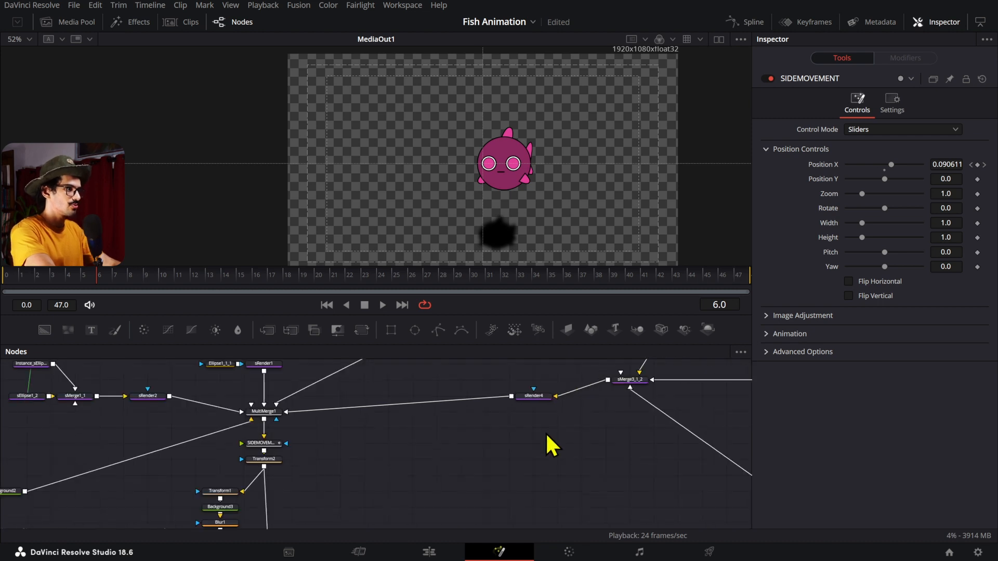
pyautogui.moveTo(661, 436); pyautogui.dragTo(245, 451)
pyautogui.scroll(3, 382, 502)
pyautogui.scroll(-1, 382, 509)
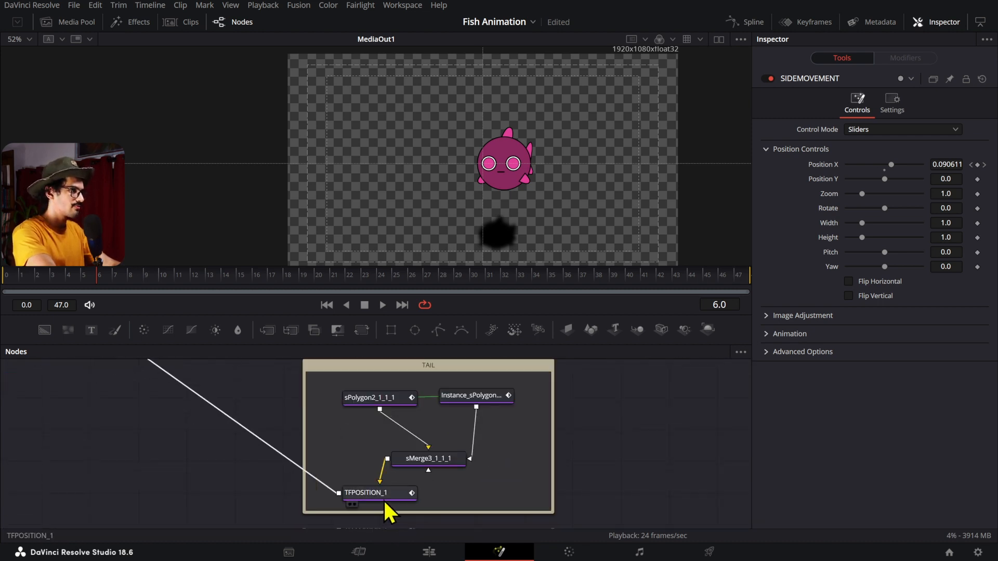
pyautogui.click(383, 496)
pyautogui.click(84, 277)
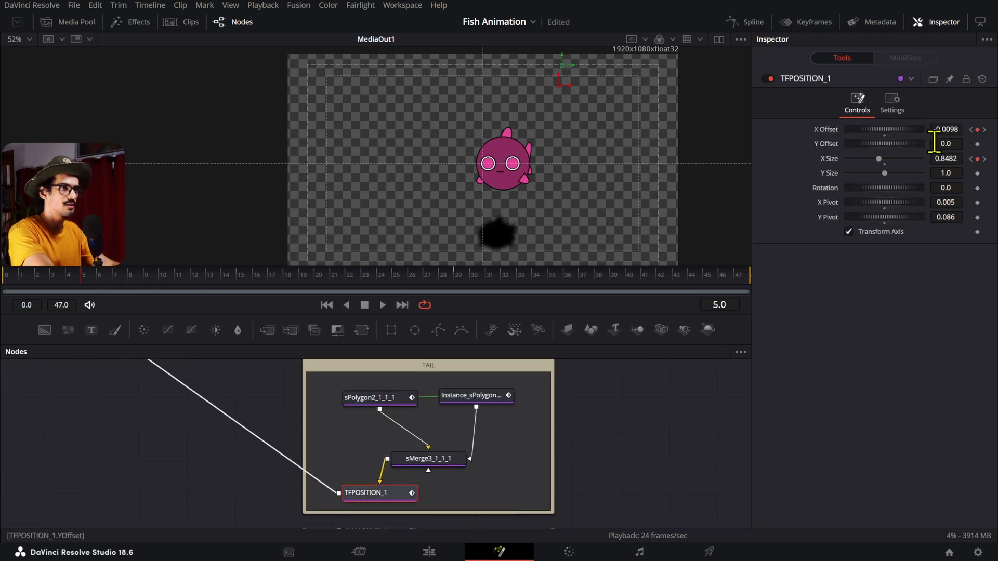
pyautogui.click(454, 277)
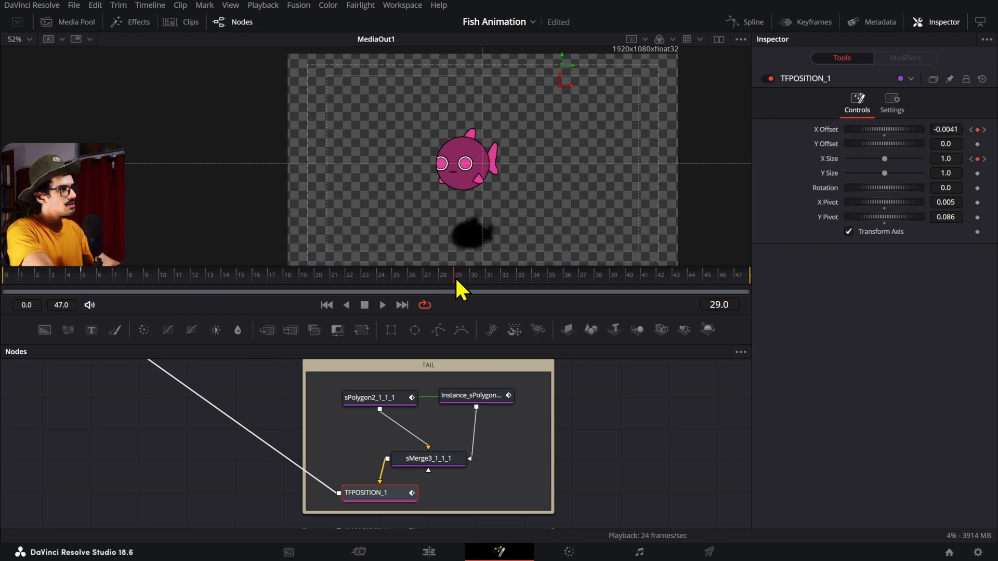
pyautogui.click(82, 276)
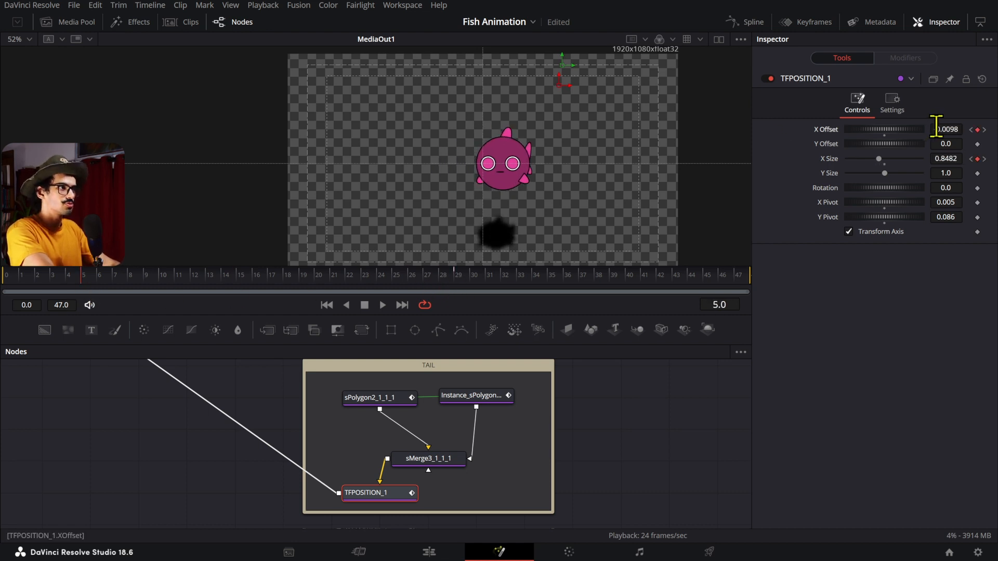
pyautogui.press('space')
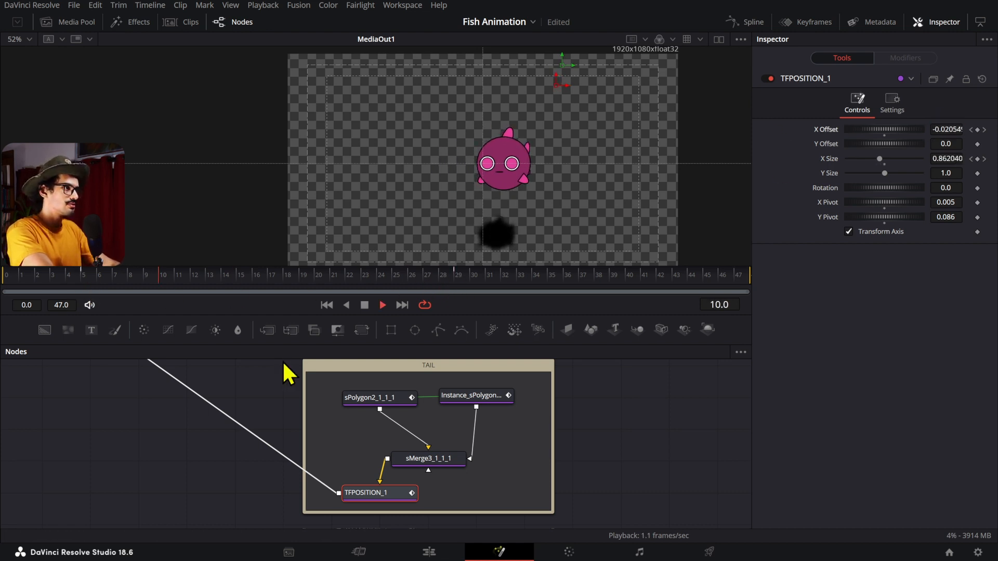
pyautogui.press('space')
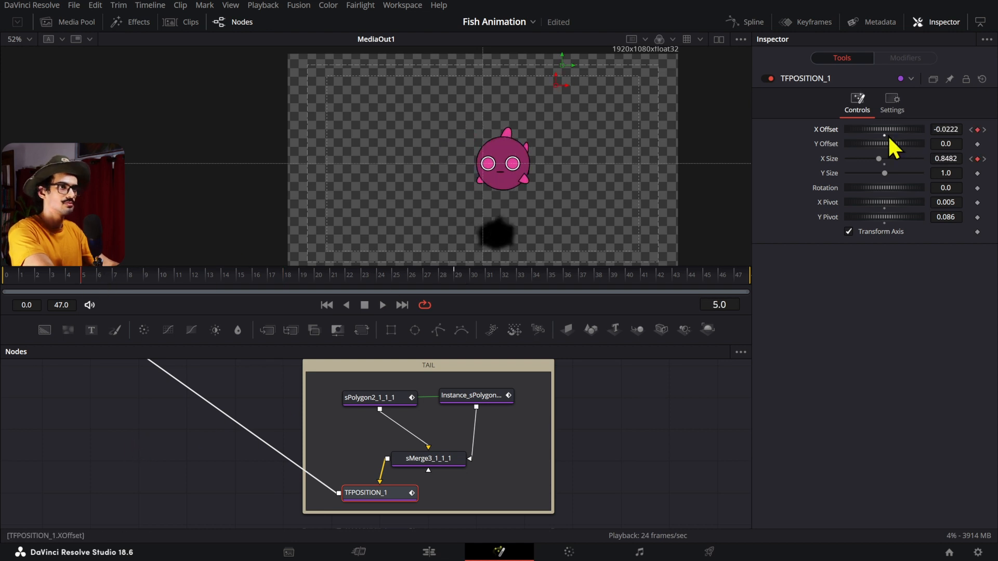
# Set TFPOSITION_1's X Offset keyframe at frame 53 to -0.0222 and scrub through the animation.
pyautogui.click(984, 130)
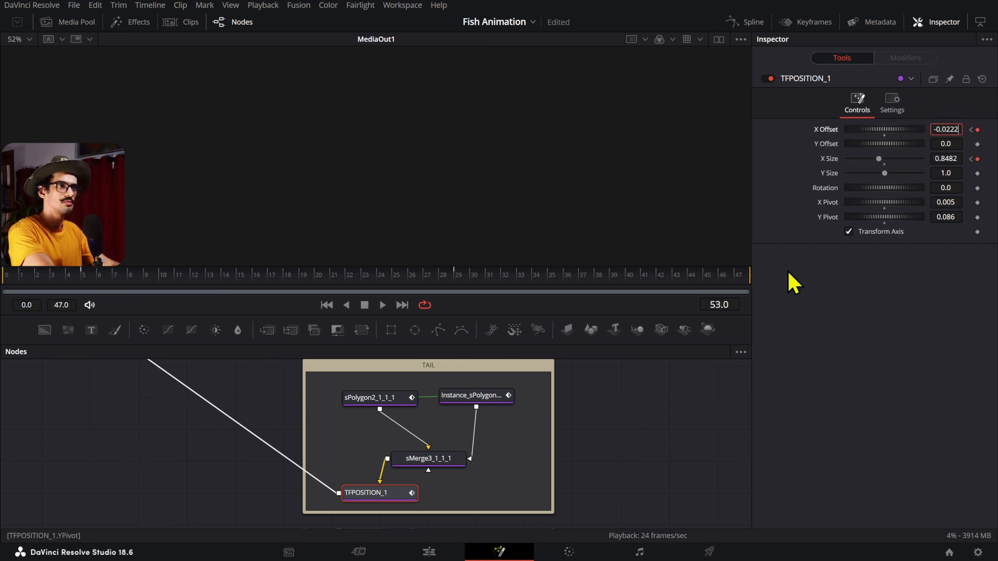
pyautogui.press('Tab')
pyautogui.click(210, 393)
pyautogui.moveTo(281, 276); pyautogui.dragTo(4, 276)
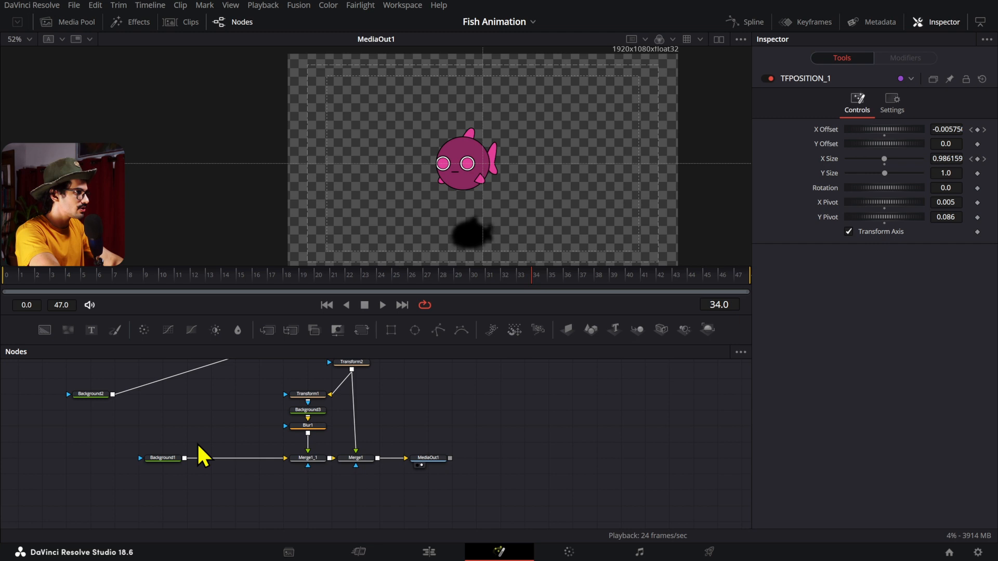
# Move the row of Background1, both Merge nodes and MediaOut1 lower in the node graph, and place Background1 farther away from the merges.
pyautogui.scroll(-2, 198, 445)
pyautogui.moveTo(155, 430); pyautogui.dragTo(353, 479)
pyautogui.moveTo(408, 438); pyautogui.dragTo(126, 487)
pyautogui.moveTo(373, 453); pyautogui.dragTo(367, 494)
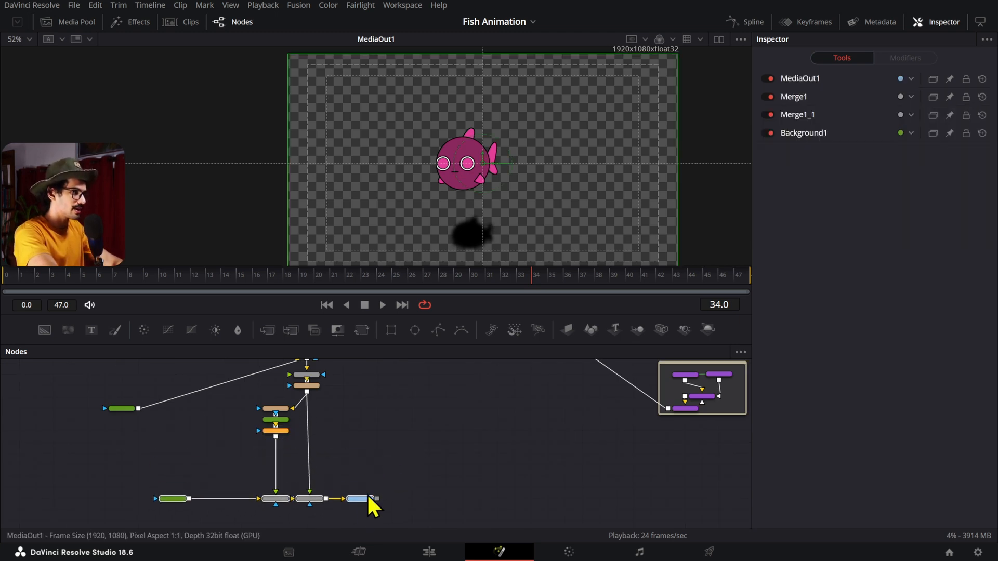
pyautogui.moveTo(167, 500); pyautogui.dragTo(26, 500)
pyautogui.click(161, 468)
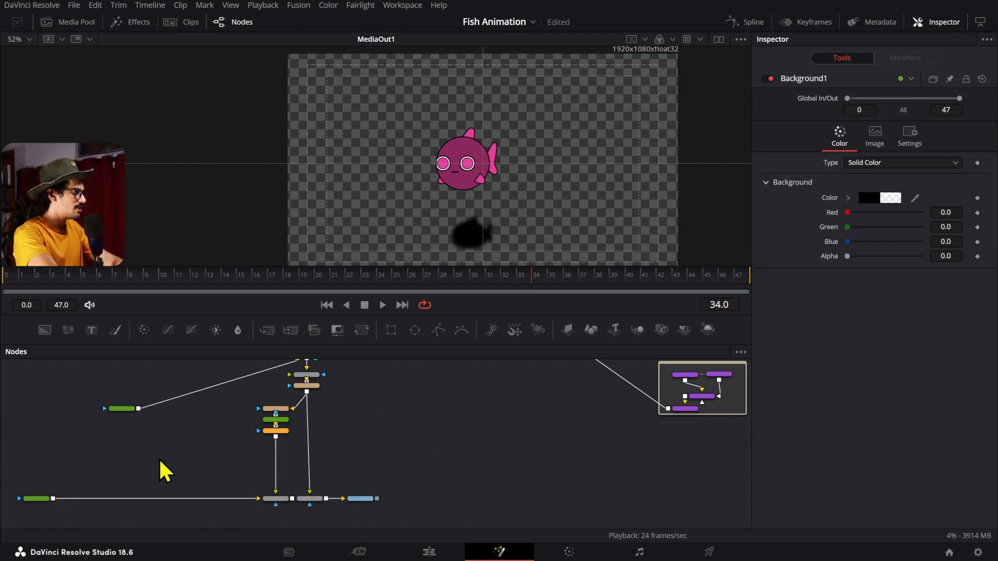
# Make Background1 opaque with Alpha 1.0 and color it yellow, #f8dc08.
pyautogui.click(37, 499)
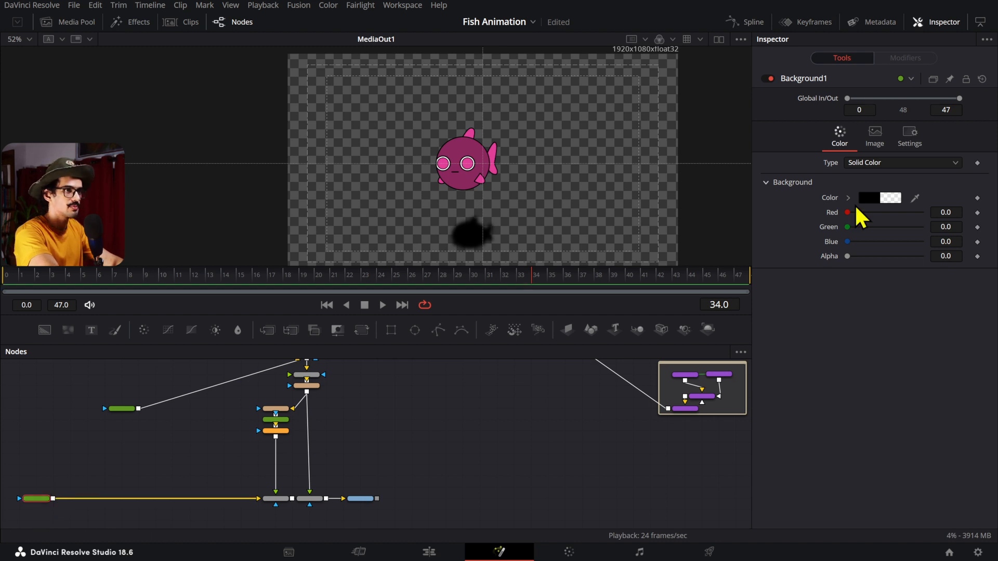
pyautogui.doubleClick(854, 257)
pyautogui.click(869, 197)
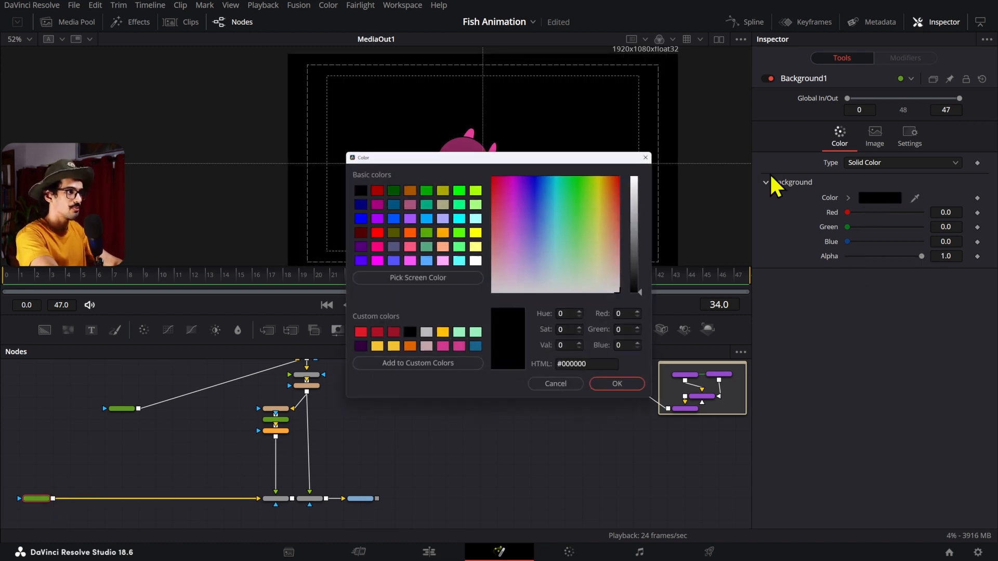
pyautogui.moveTo(558, 225); pyautogui.dragTo(630, 180)
pyautogui.click(634, 184)
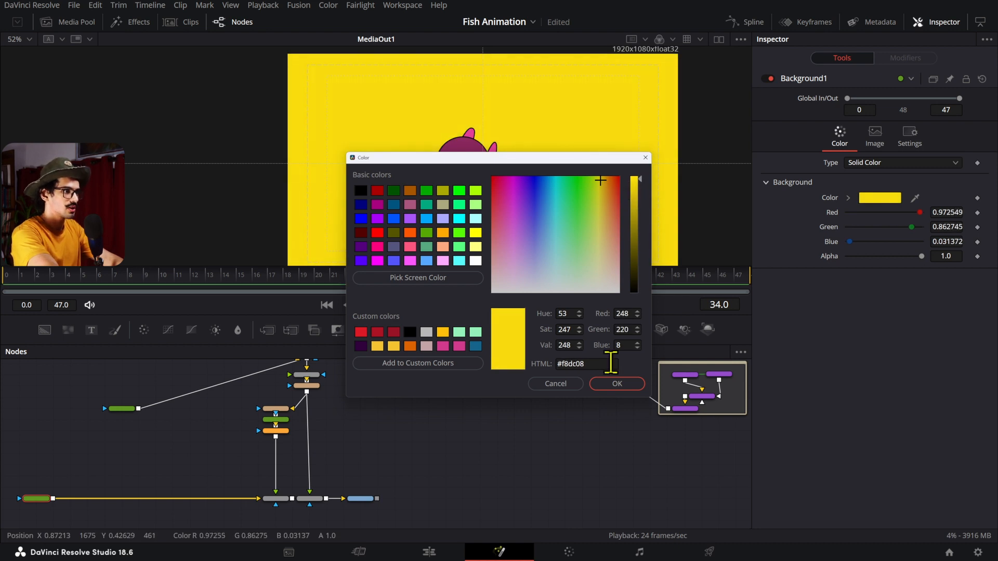
pyautogui.click(606, 384)
# Mask Background1 with a Rectangle node and set the rectangle's Width and Height to 1.0.
pyautogui.moveTo(391, 330); pyautogui.dragTo(39, 468)
pyautogui.moveTo(51, 465); pyautogui.dragTo(42, 498)
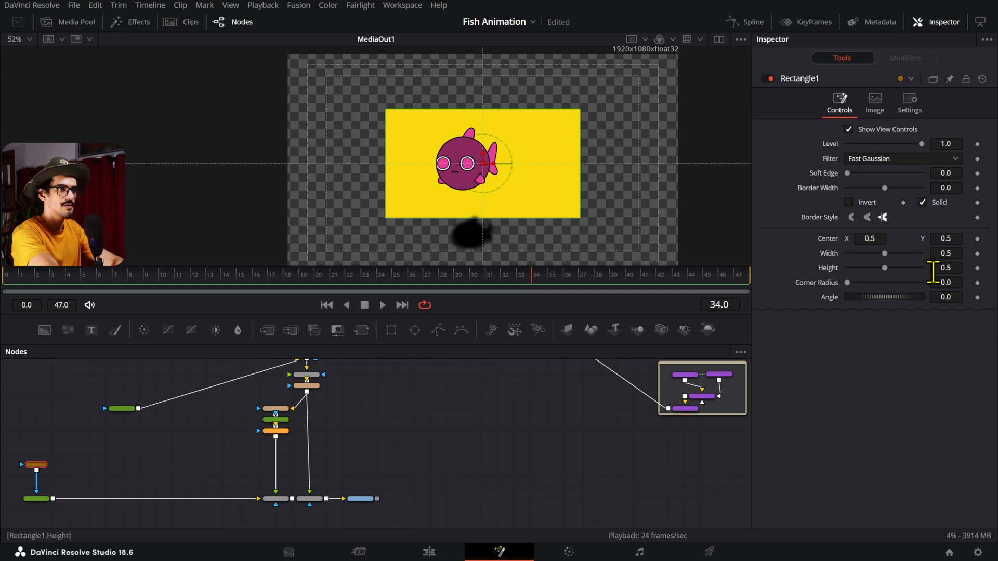
pyautogui.doubleClick(956, 254)
pyautogui.write('1')
pyautogui.click(957, 265)
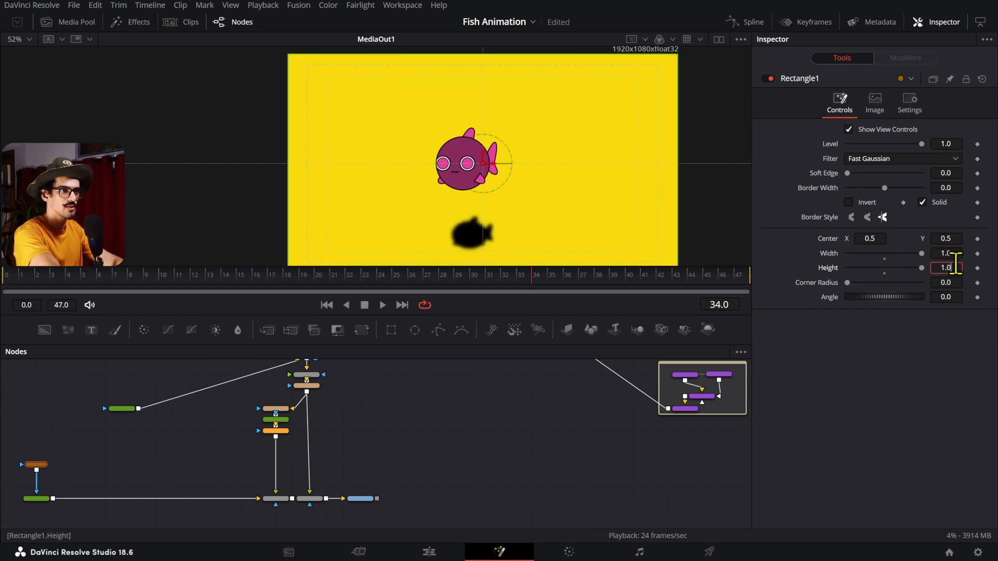
# Reset Rectangle1's Height to 0.5 and lower the rectangle to a Center Y of 0.196 as a floor.
pyautogui.doubleClick(825, 270)
pyautogui.moveTo(944, 239); pyautogui.dragTo(785, 240)
pyautogui.scroll(-3, 597, 180)
pyautogui.scroll(2, 593, 169)
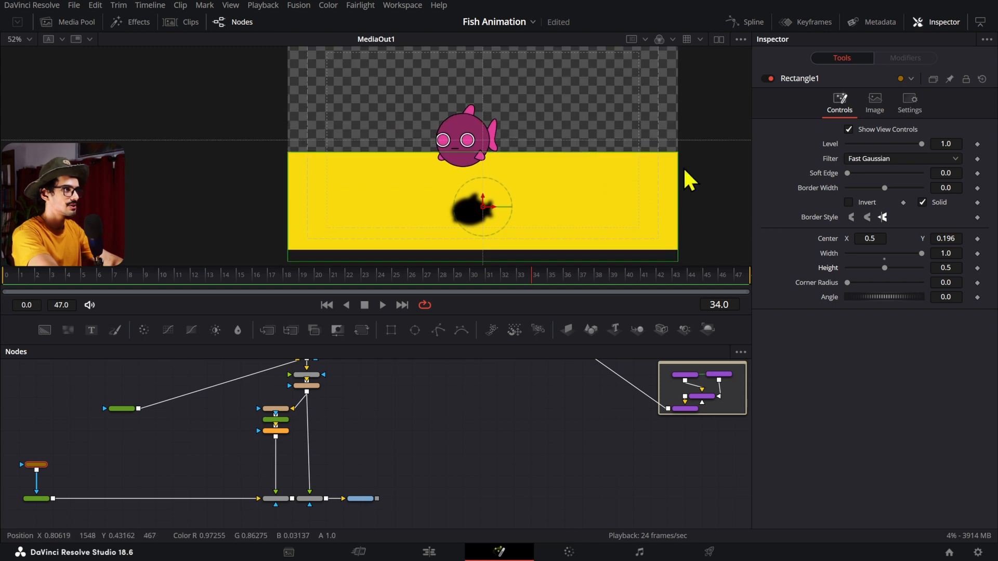
# Duplicate Background1 with its Rectangle1 mask and merge the copy over Background1's output.
pyautogui.moveTo(72, 448); pyautogui.dragTo(32, 498)
pyautogui.hotkey('ctrl', 'c')
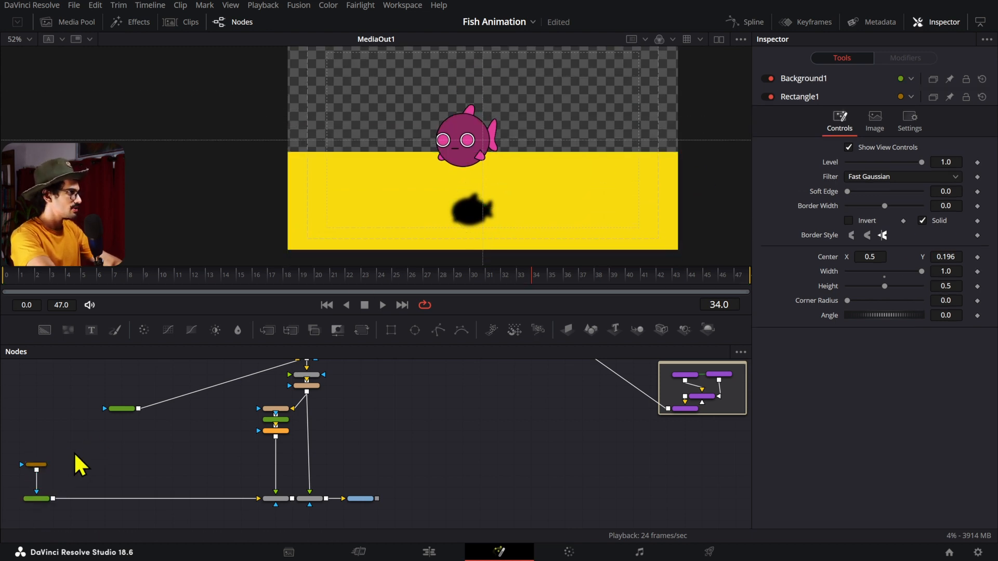
pyautogui.hotkey('ctrl', 'v')
pyautogui.moveTo(102, 463); pyautogui.dragTo(53, 499)
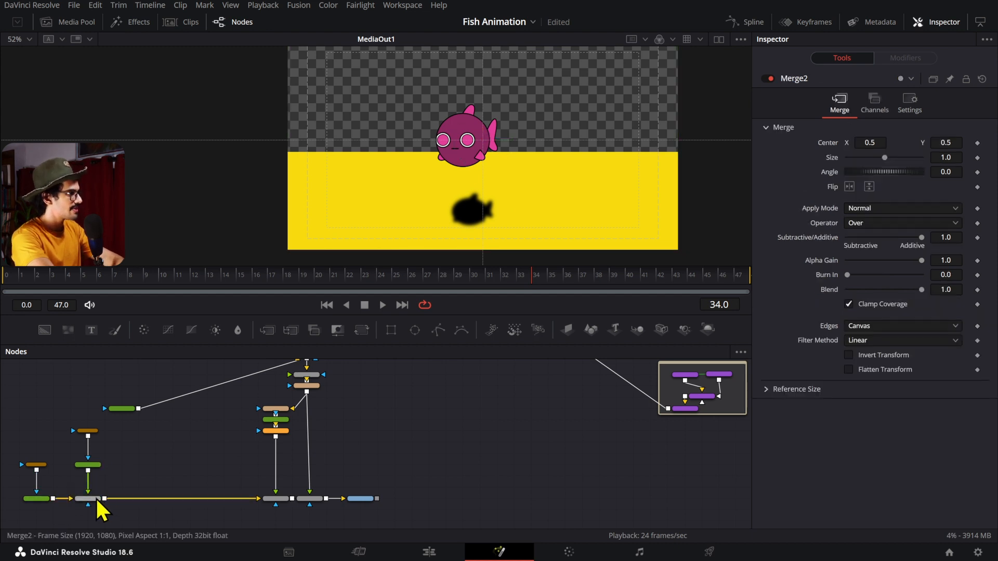
# Color the copied background mint green, #93f5ba, and invert its rectangle mask so it fills the area above the floor.
pyautogui.click(97, 466)
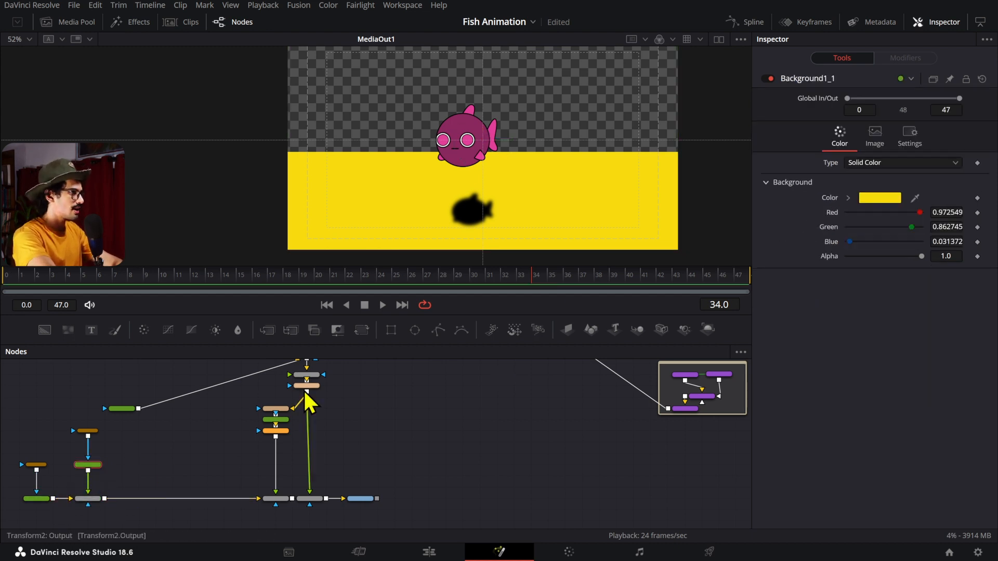
pyautogui.click(884, 199)
pyautogui.click(459, 332)
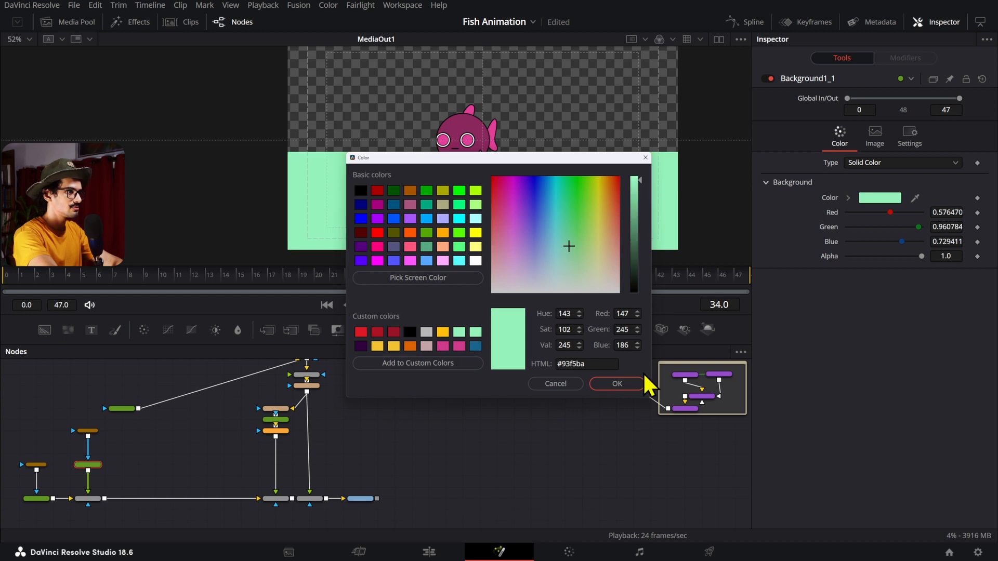
pyautogui.click(617, 384)
pyautogui.click(92, 432)
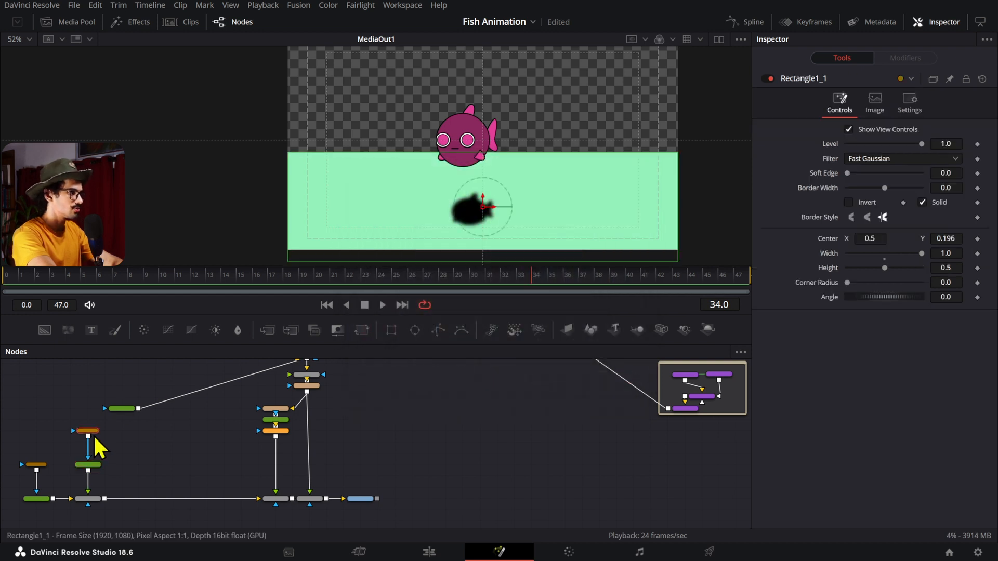
pyautogui.click(849, 202)
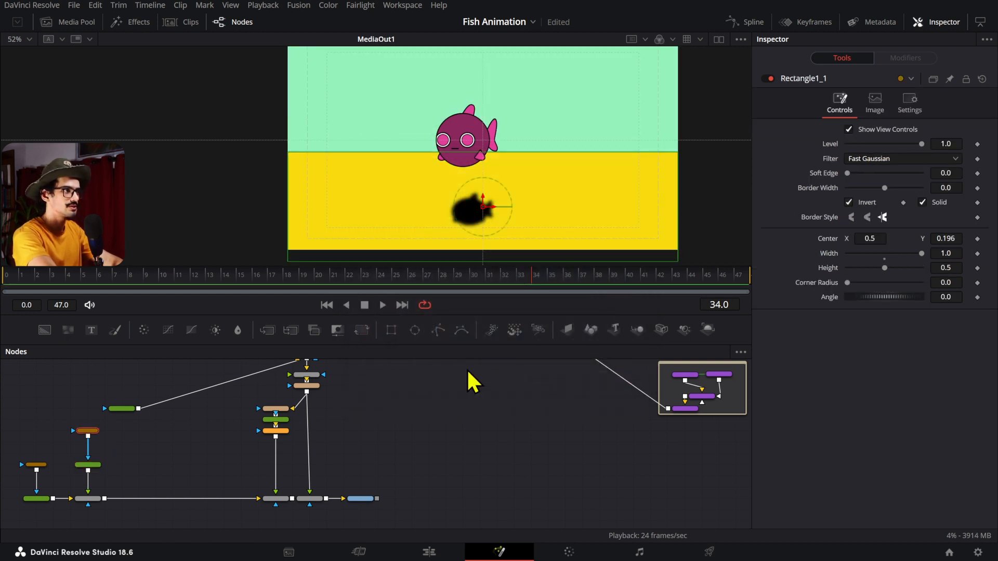
# Add a separate Background node between Merge2 and Merge1_1 in the node graph and color it white, #ffffff.
pyautogui.scroll(5, 292, 447)
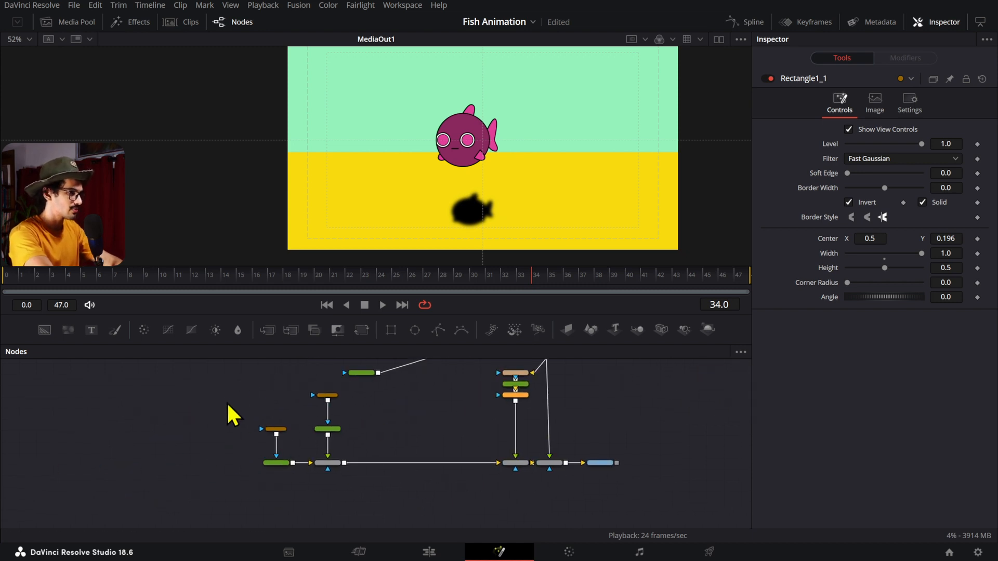
pyautogui.moveTo(207, 435); pyautogui.dragTo(143, 483)
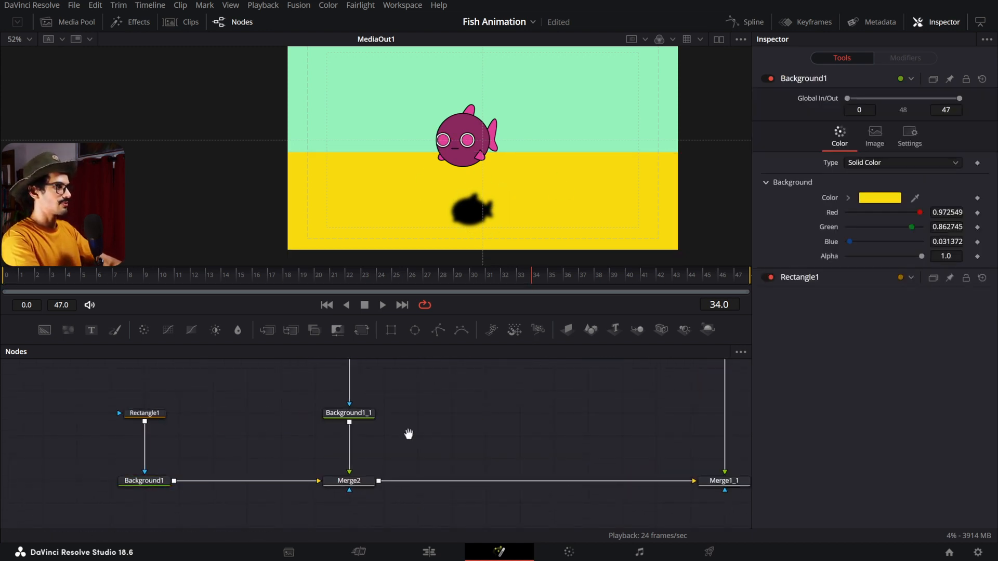
pyautogui.scroll(-4, 379, 435)
pyautogui.moveTo(241, 404); pyautogui.dragTo(213, 508)
pyautogui.moveTo(44, 330); pyautogui.dragTo(299, 441)
pyautogui.click(880, 198)
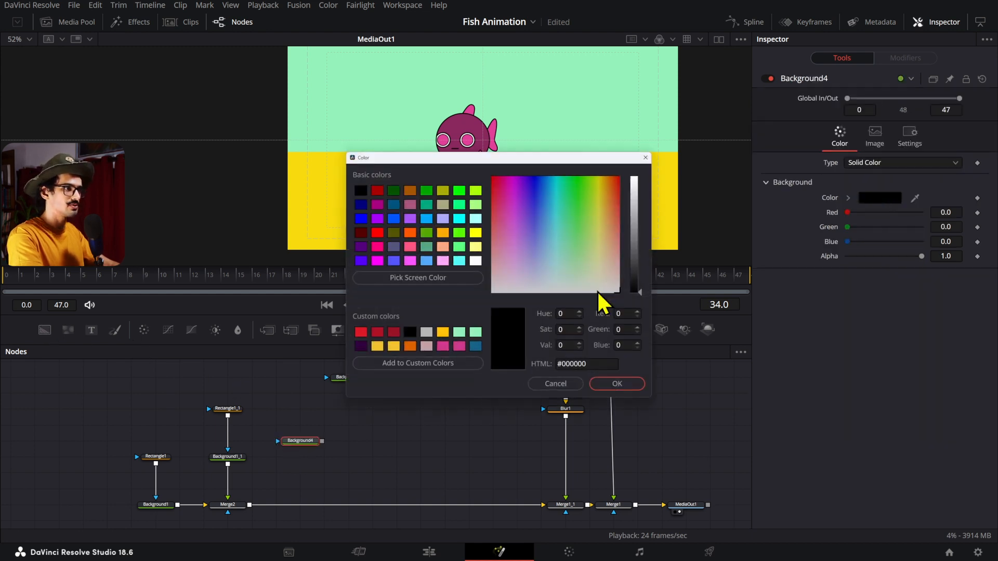
pyautogui.moveTo(642, 285); pyautogui.dragTo(635, 179)
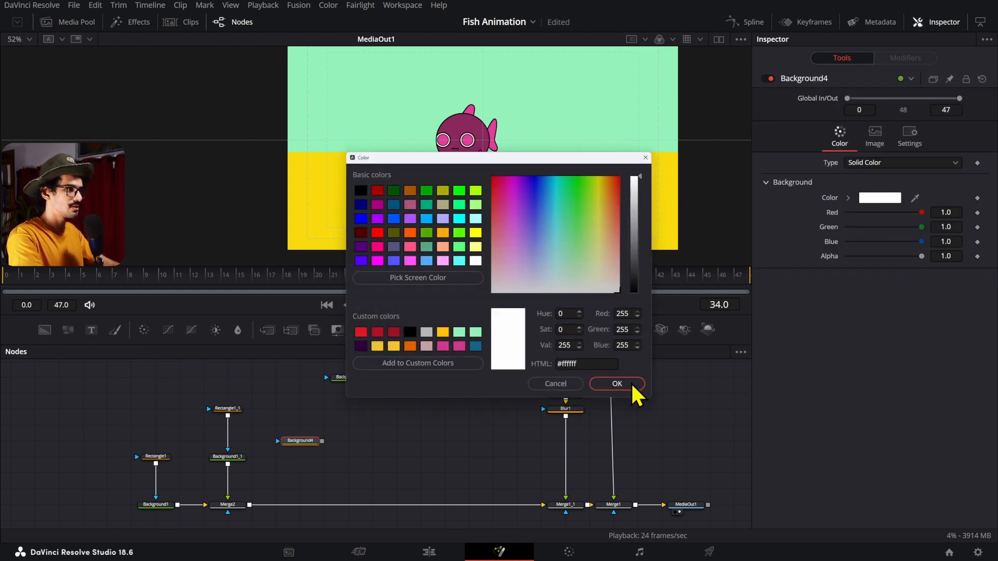
pyautogui.click(635, 388)
# Mask Background4 with an Ellipse, view it, and shrink the circle to about 0.129 wide at about Center X 0.332, Y 0.428.
pyautogui.moveTo(371, 393); pyautogui.dragTo(408, 424)
pyautogui.moveTo(414, 330); pyautogui.dragTo(314, 408)
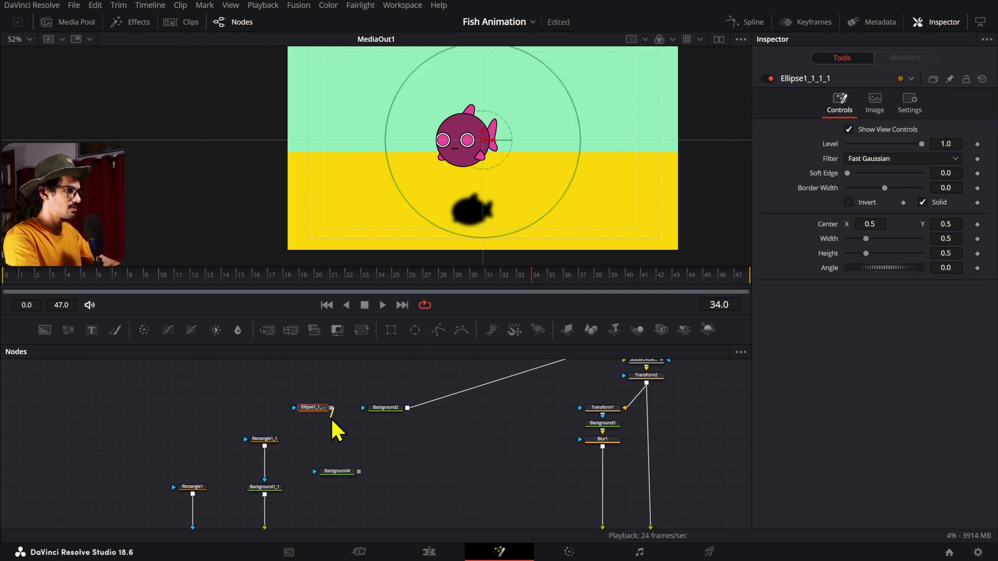
pyautogui.press('1')
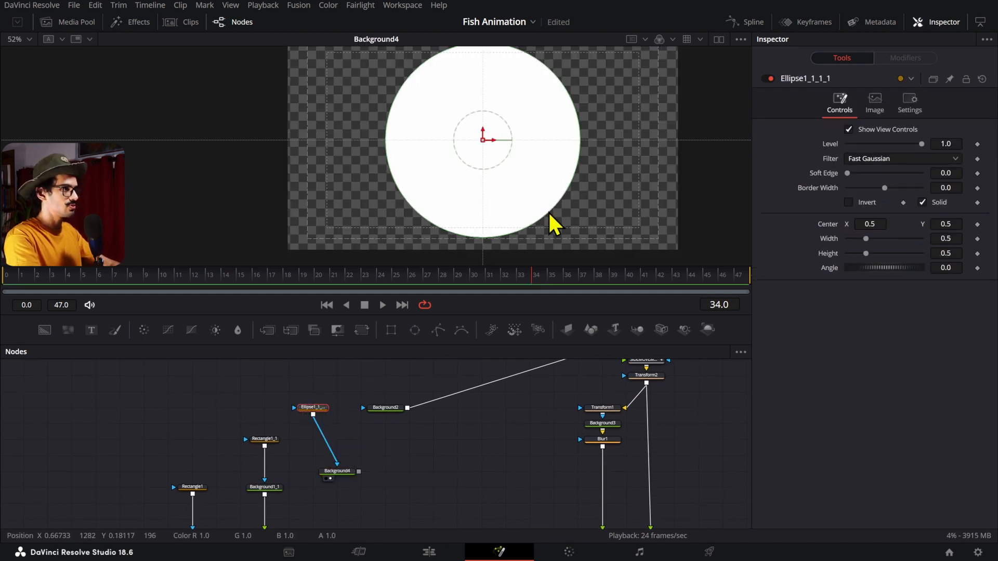
pyautogui.moveTo(550, 214); pyautogui.dragTo(420, 155)
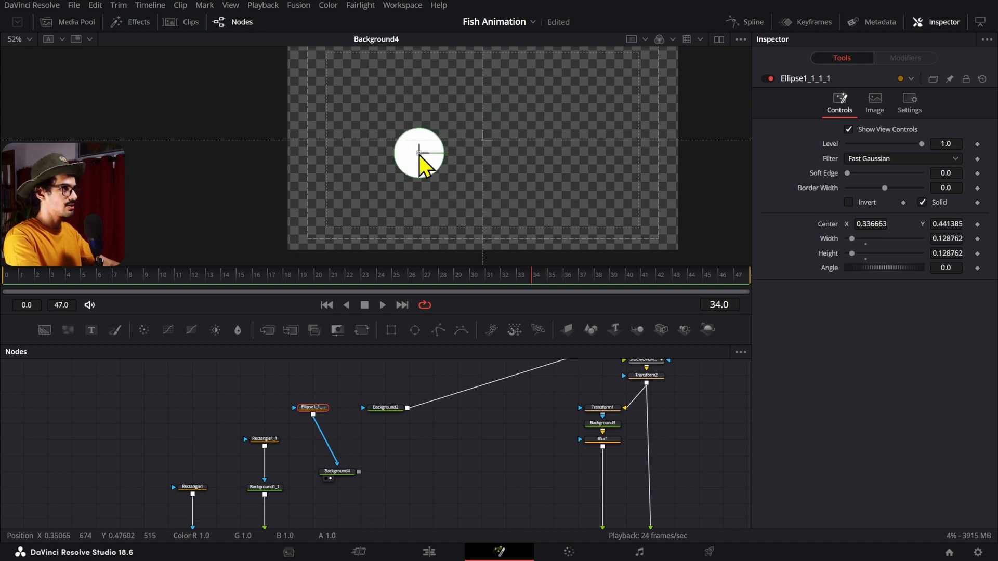
# Duplicate the ellipse mask four times in a chain, moving and resizing the copies into a five-circle cloud shape.
pyautogui.click(321, 408)
pyautogui.hotkey('ctrl', 'c')
pyautogui.hotkey('ctrl', 'v')
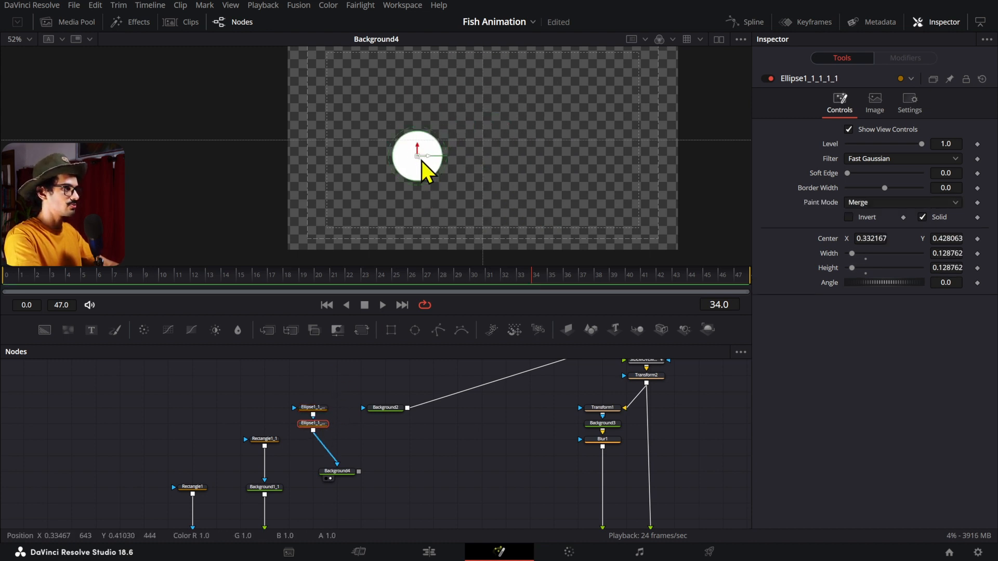
pyautogui.moveTo(444, 146); pyautogui.dragTo(447, 153)
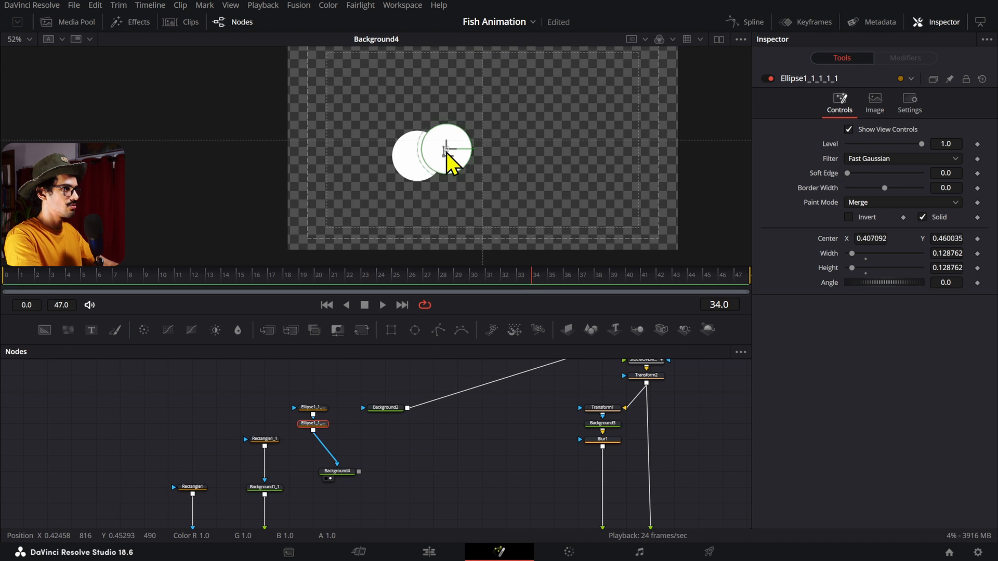
pyautogui.click(313, 424)
pyautogui.hotkey('ctrl', 'c')
pyautogui.hotkey('ctrl', 'v')
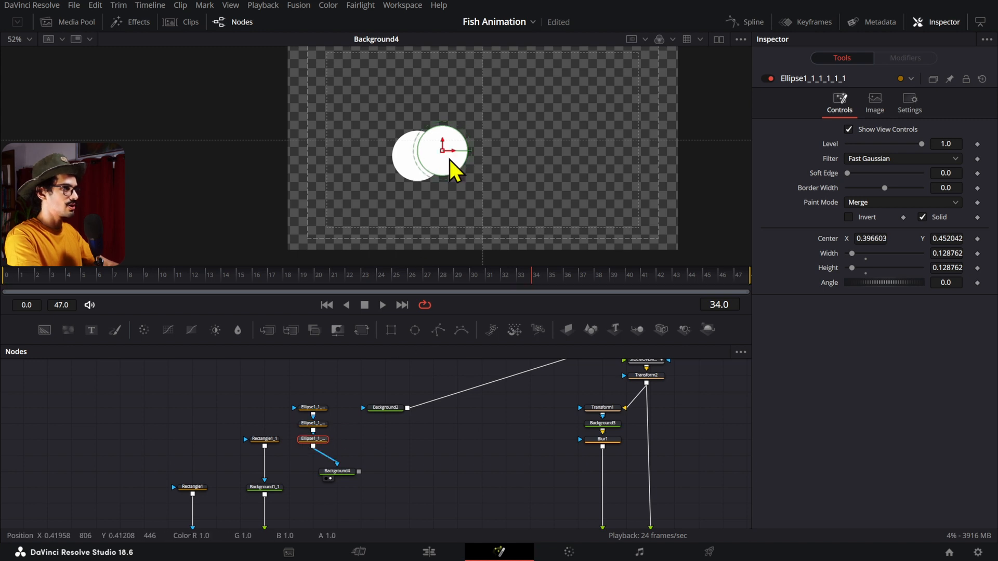
pyautogui.moveTo(452, 162); pyautogui.dragTo(486, 161)
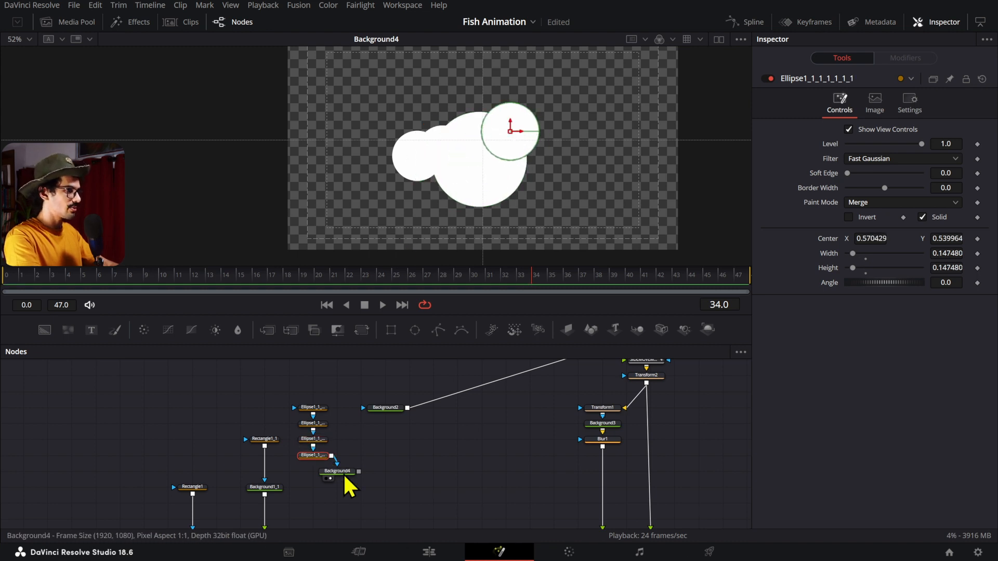
pyautogui.moveTo(331, 404)
pyautogui.mouseDown()
pyautogui.moveTo(317, 455)
pyautogui.moveTo(332, 410)
pyautogui.mouseUp()
pyautogui.click(325, 409)
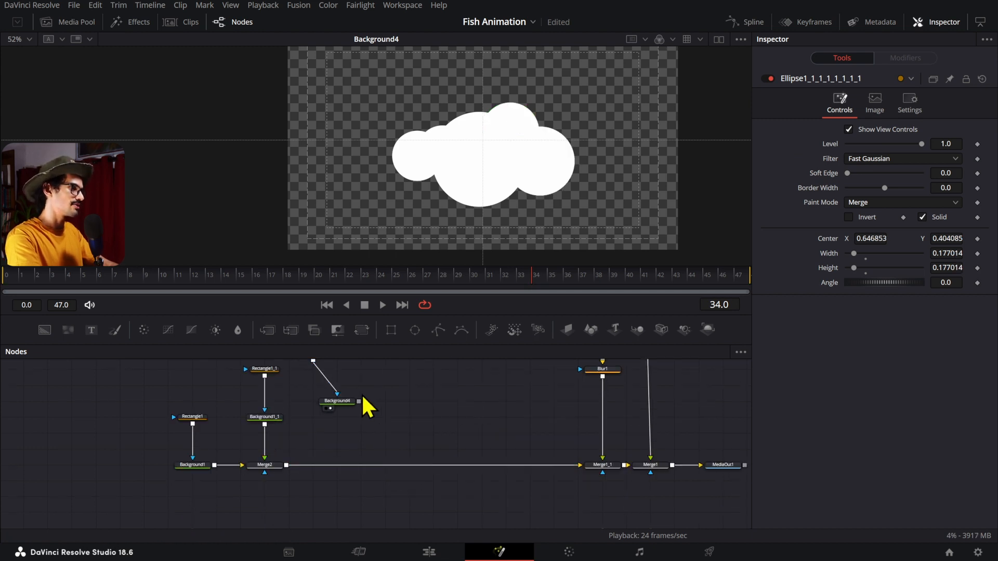
# Merge the cloud over Merge2's output and raise it slightly with a Transform node added after Background4.
pyautogui.moveTo(359, 402); pyautogui.dragTo(291, 467)
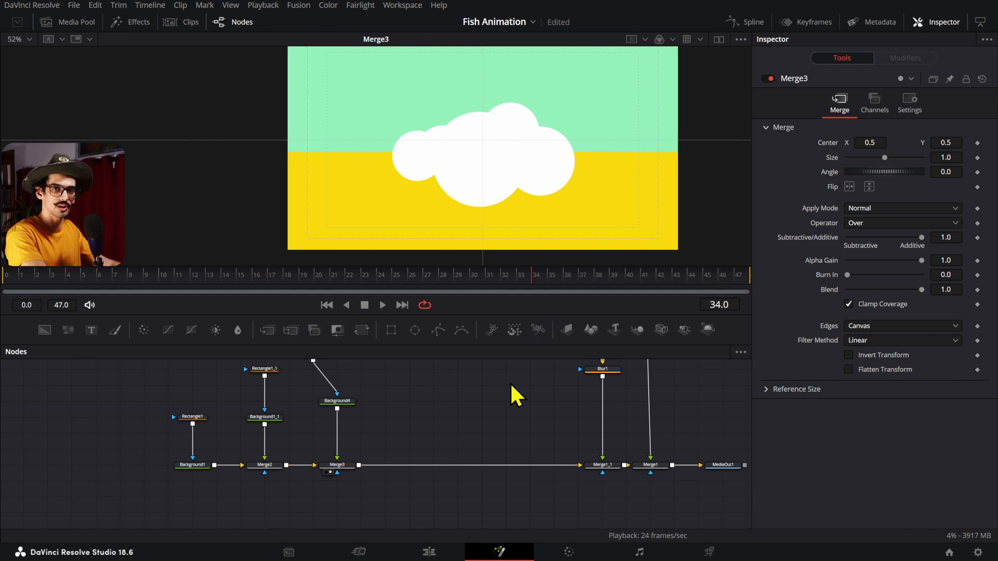
pyautogui.click(338, 401)
pyautogui.hotkey('shift', 'space')
pyautogui.write('Tra')
pyautogui.press('Return')
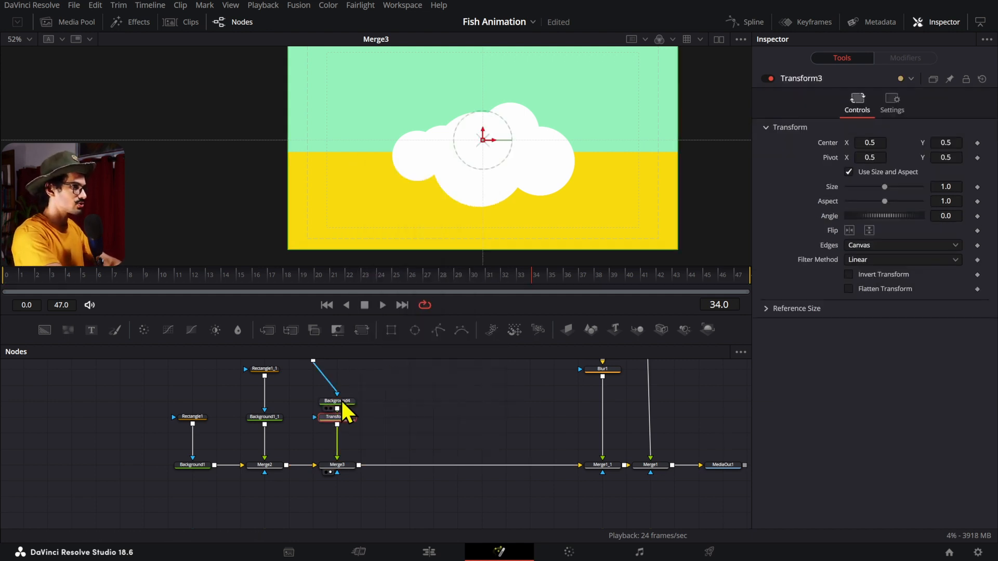
pyautogui.moveTo(483, 131); pyautogui.dragTo(483, 129)
pyautogui.moveTo(483, 128); pyautogui.dragTo(483, 111)
# Spread the cloud's two leftmost circles outward, placing the second at about Center X 0.379, Y 0.463.
pyautogui.scroll(5, 323, 382)
pyautogui.click(321, 382)
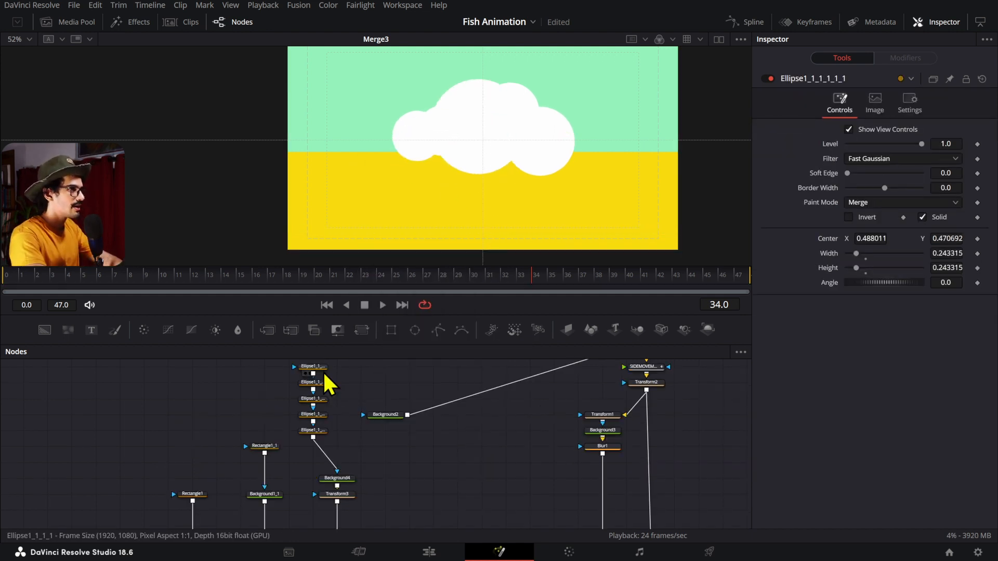
pyautogui.scroll(1, 323, 377)
pyautogui.click(319, 382)
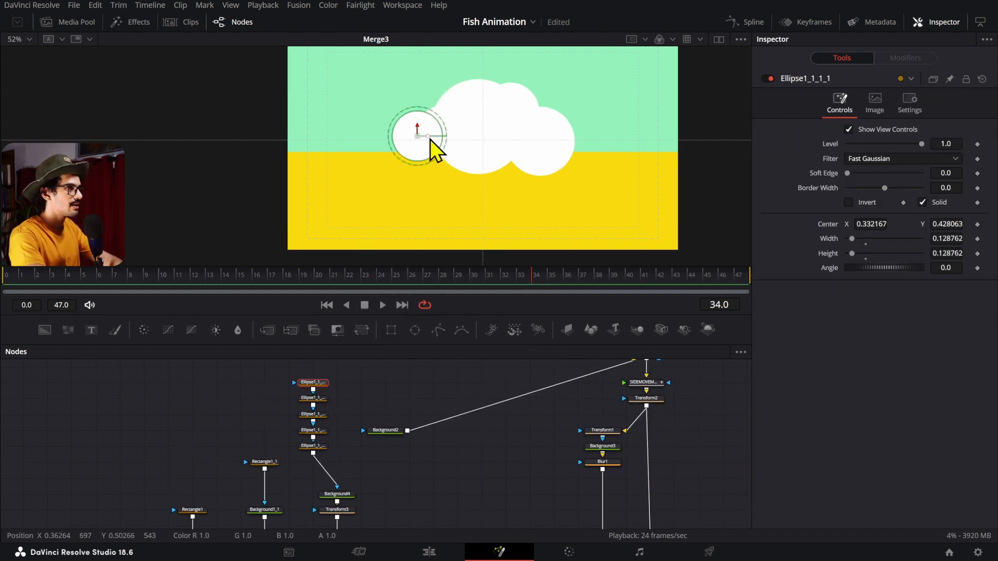
pyautogui.moveTo(429, 137)
pyautogui.mouseDown()
pyautogui.moveTo(419, 138)
pyautogui.moveTo(438, 139)
pyautogui.mouseUp()
pyautogui.click(313, 398)
# Mask Merge3 with a copy of Rectangle1 and enable Invert to cut the cloud off at the horizon.
pyautogui.scroll(-4, 364, 468)
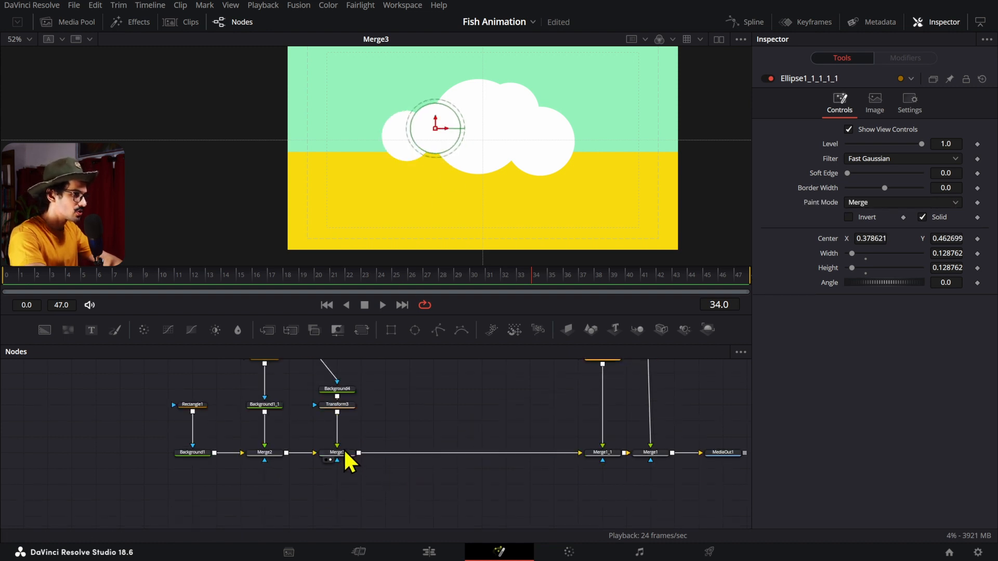
pyautogui.click(342, 453)
pyautogui.click(197, 408)
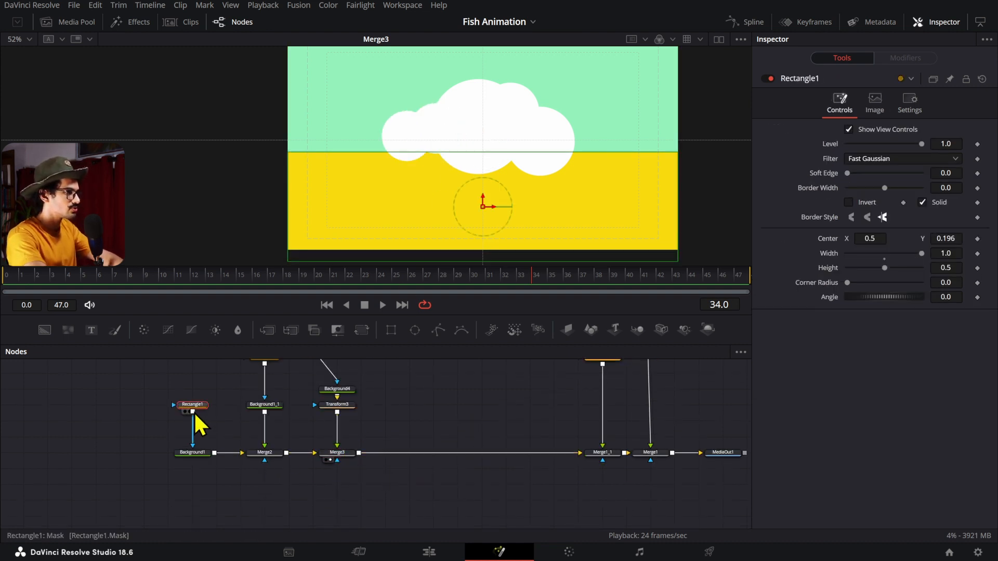
pyautogui.moveTo(193, 411); pyautogui.dragTo(230, 424)
pyautogui.scroll(1, 263, 372)
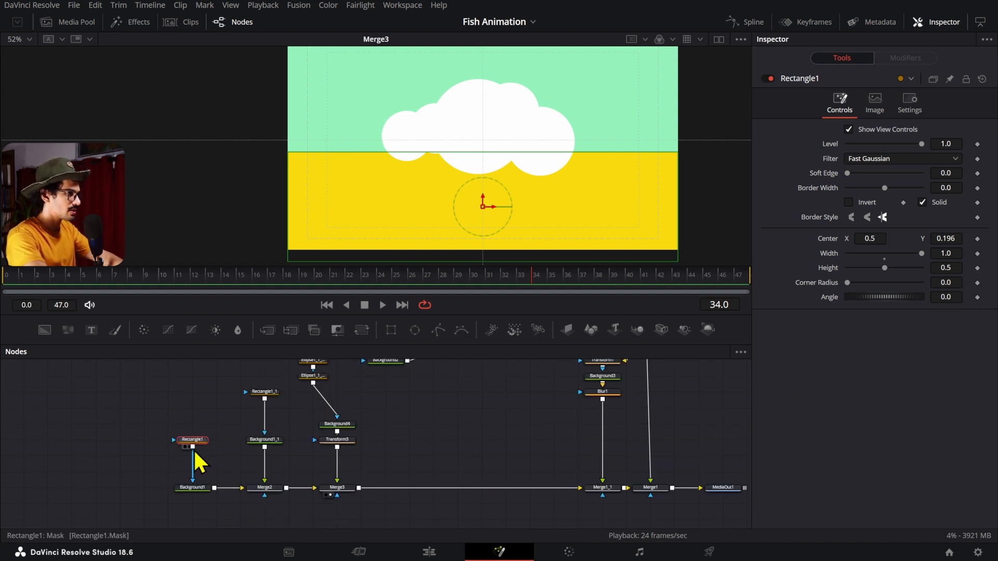
pyautogui.hotkey('ctrl', 'c')
pyautogui.click(343, 514)
pyautogui.hotkey('ctrl', 'v')
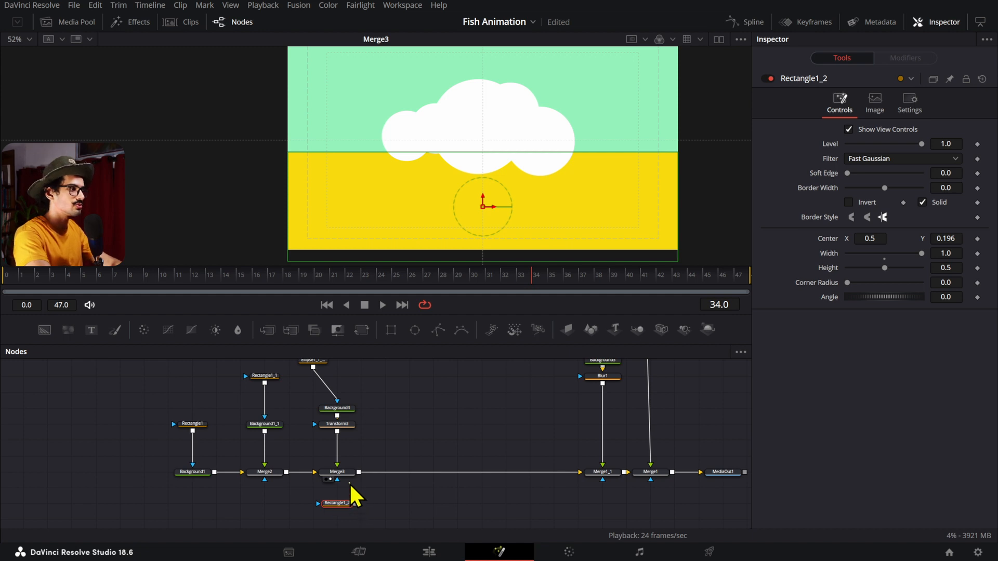
pyautogui.moveTo(349, 482); pyautogui.dragTo(347, 474)
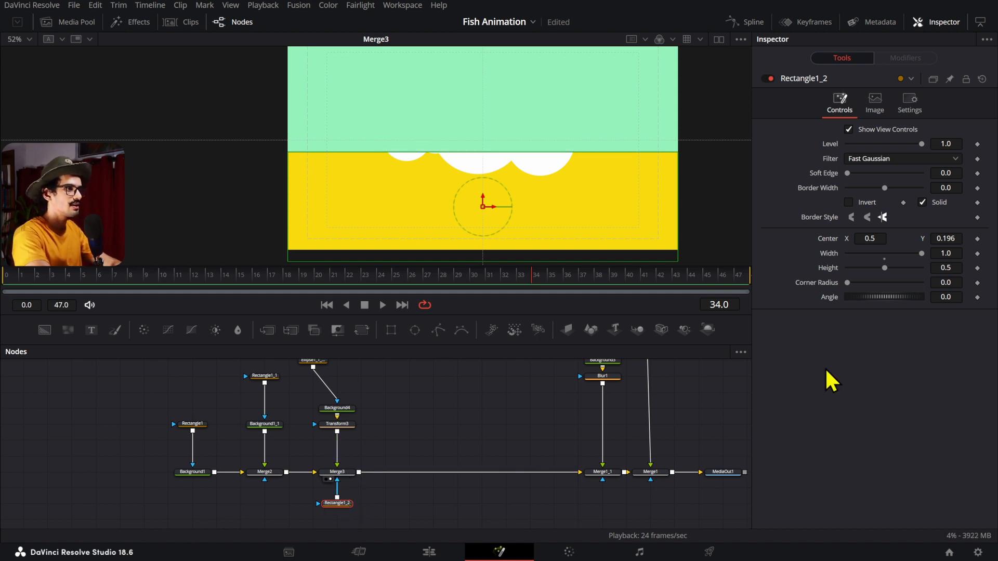
pyautogui.click(867, 203)
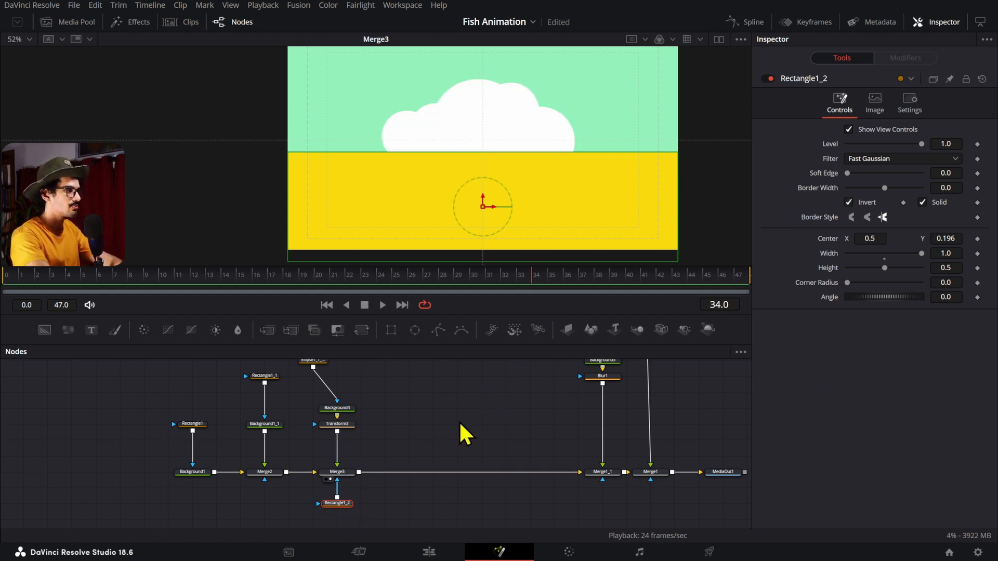
# View MediaOut1 and brighten the fish body's sEllipse1_2 color to pink, #f342a3.
pyautogui.moveTo(464, 434); pyautogui.dragTo(301, 439)
pyautogui.click(577, 478)
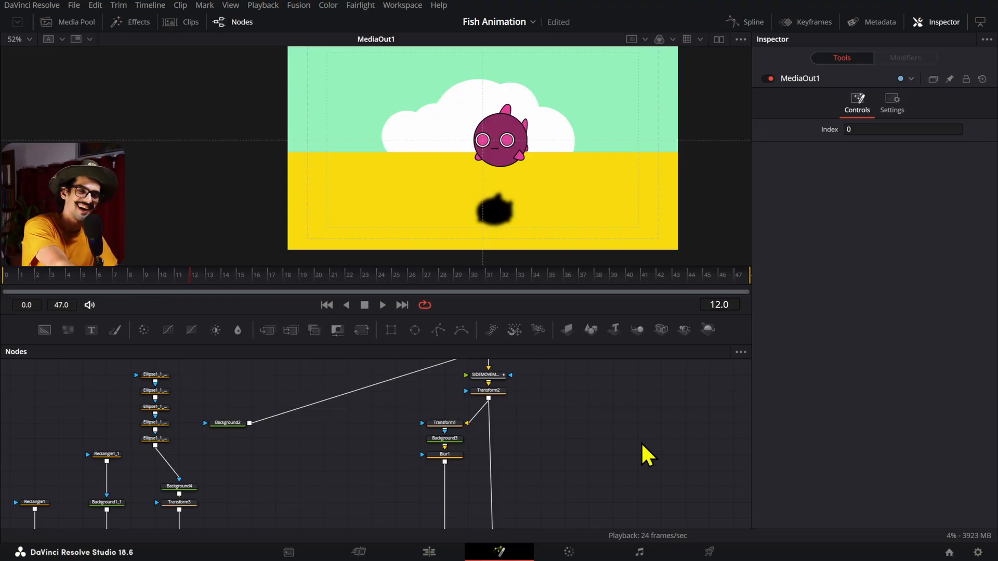
pyautogui.scroll(5, 553, 427)
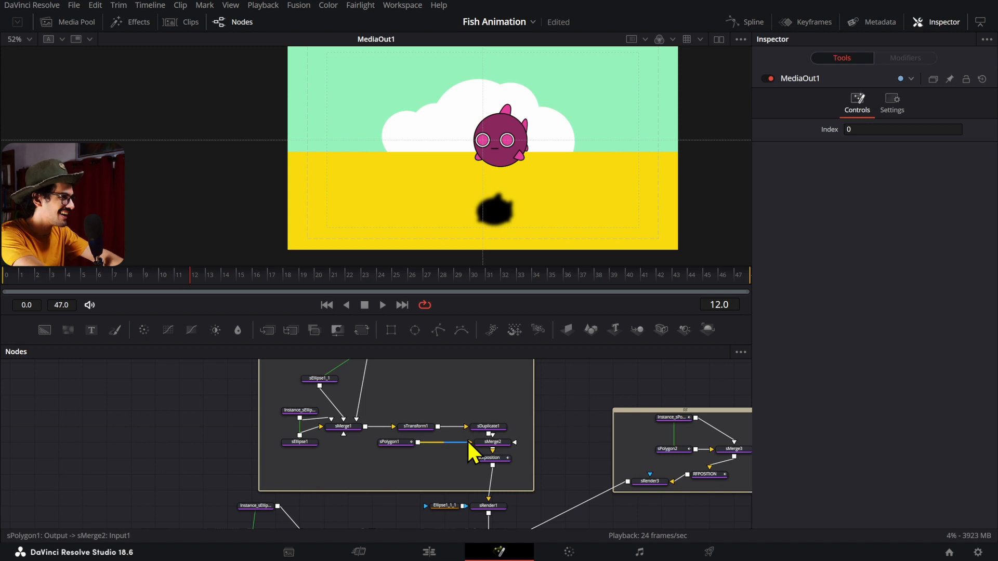
pyautogui.moveTo(467, 439); pyautogui.dragTo(438, 409)
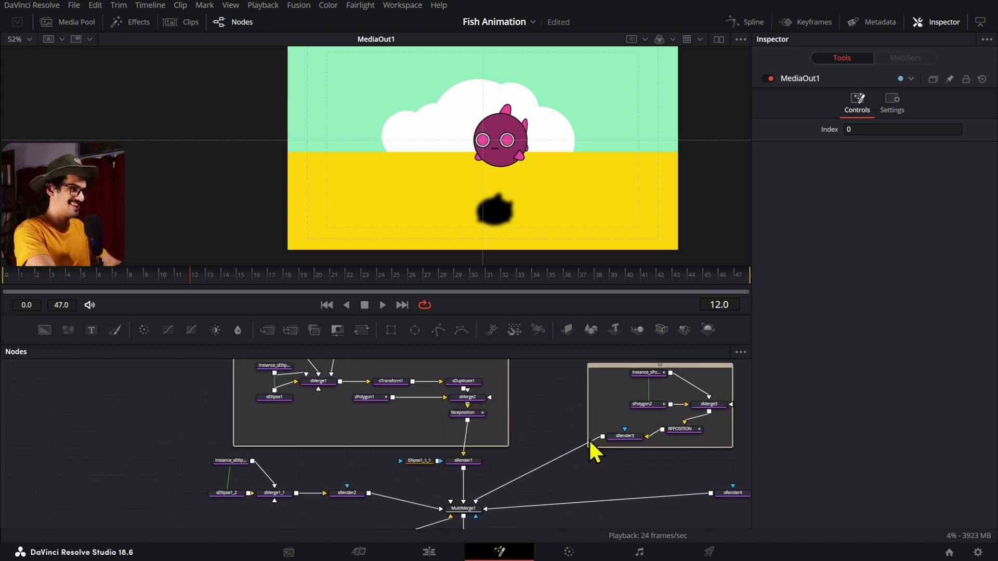
pyautogui.click(243, 495)
pyautogui.click(884, 130)
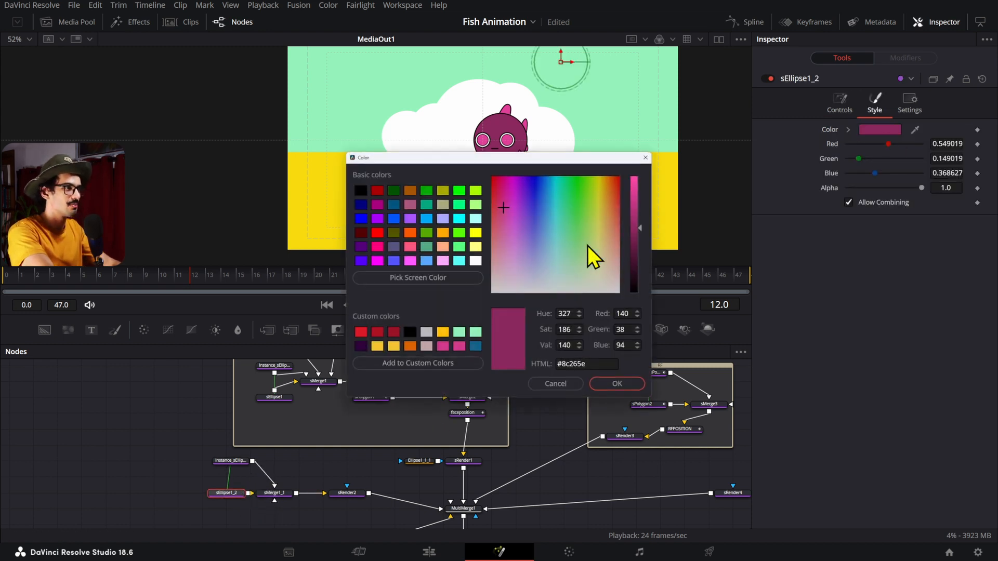
pyautogui.moveTo(635, 229); pyautogui.dragTo(647, 192)
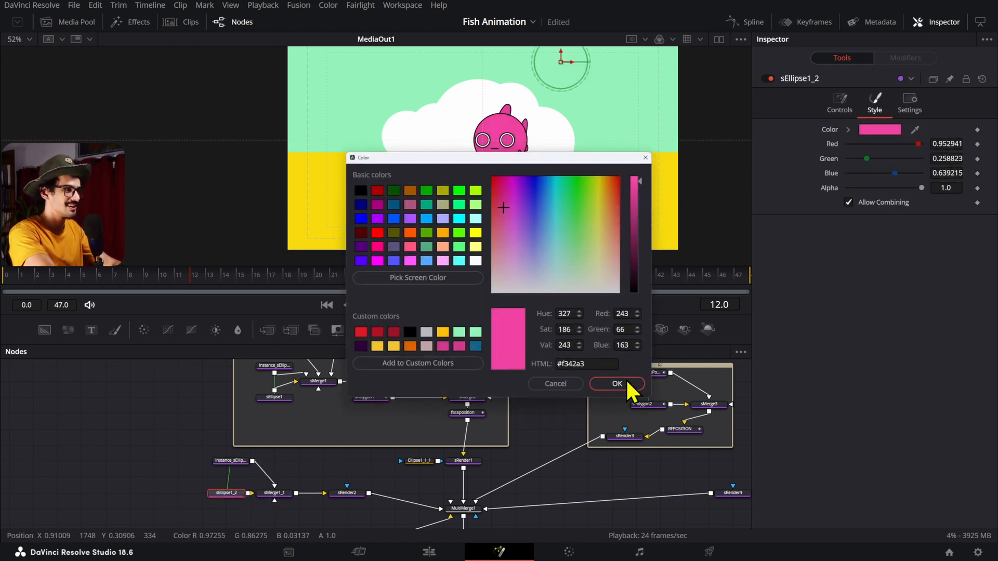
pyautogui.click(617, 384)
pyautogui.scroll(5, 519, 198)
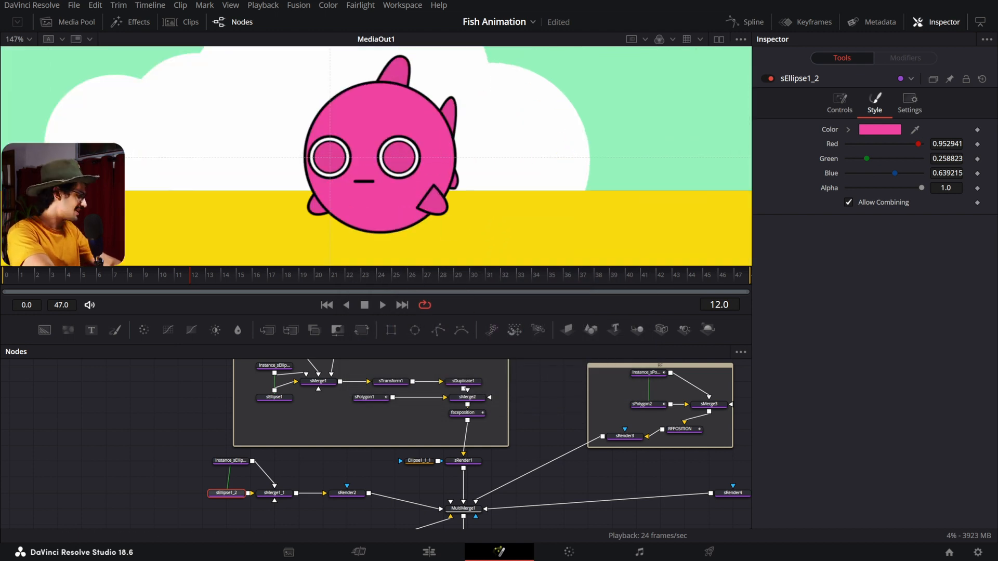
# Switch to the browser and jump to 2:03 in the Fable fish-swimming YouTube video to check its colors.
pyautogui.hotkey('alt', 'Tab')
pyautogui.click(819, 394)
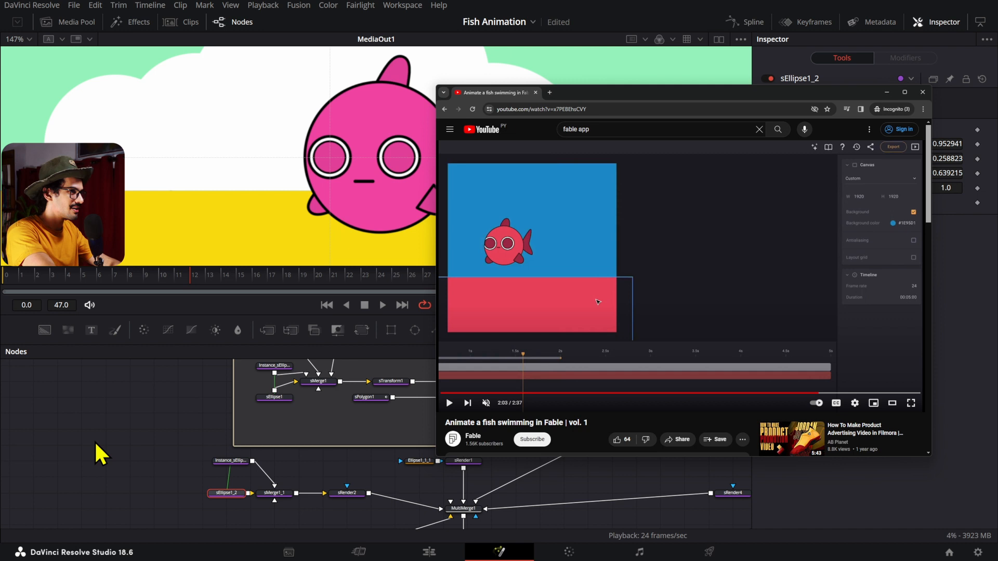
# Switch back to DaVinci Resolve and darken the fish eyes' sEllipse1_1 color to #912763.
pyautogui.hotkey('alt', 'Tab')
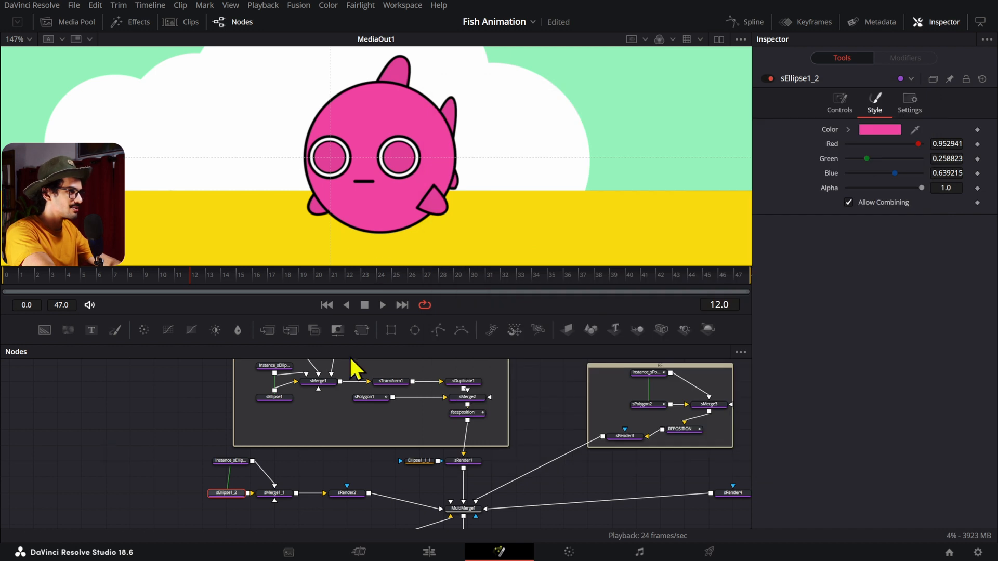
pyautogui.scroll(2, 409, 443)
pyautogui.click(274, 432)
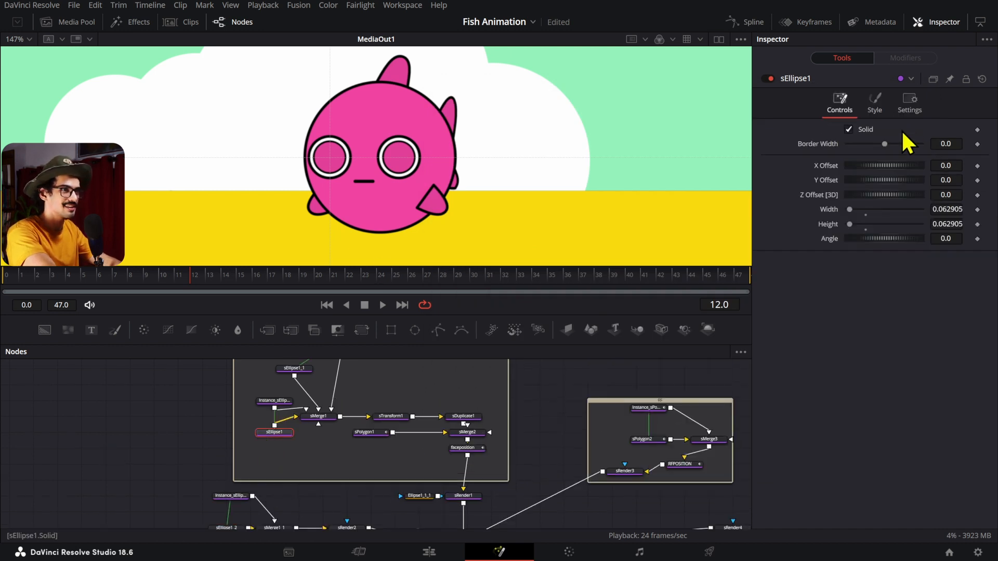
pyautogui.click(875, 103)
pyautogui.click(295, 368)
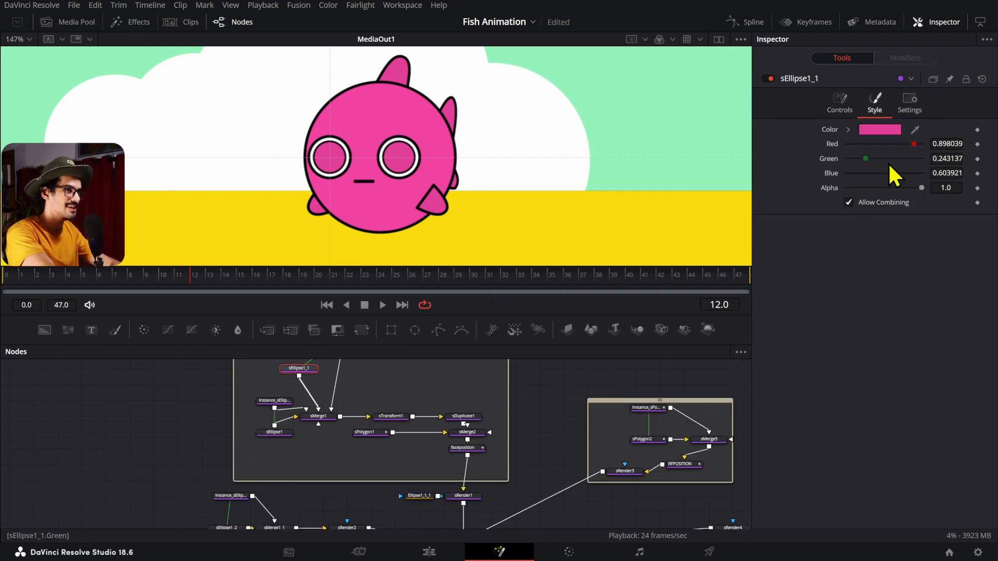
pyautogui.click(882, 130)
pyautogui.moveTo(638, 211); pyautogui.dragTo(643, 229)
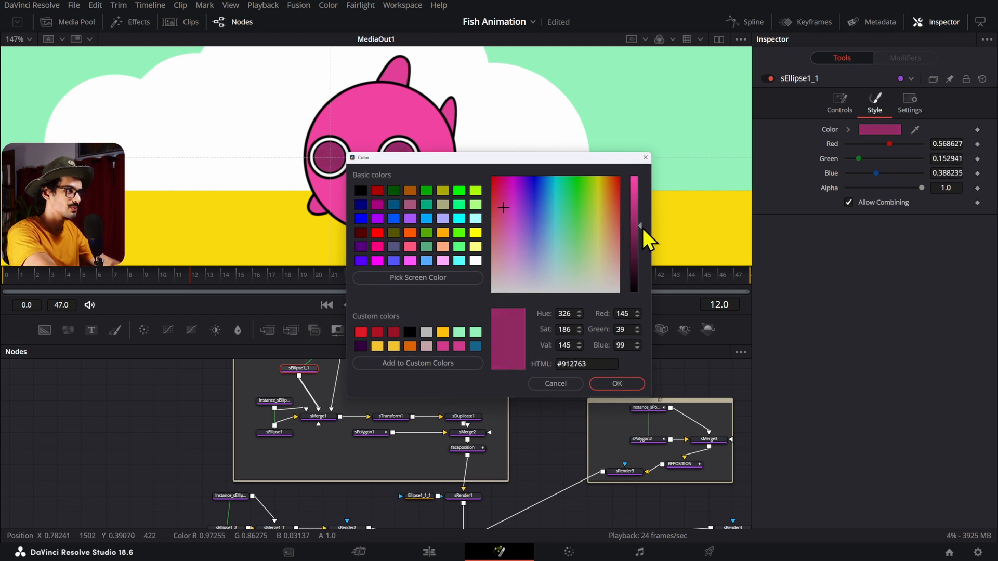
pyautogui.click(617, 383)
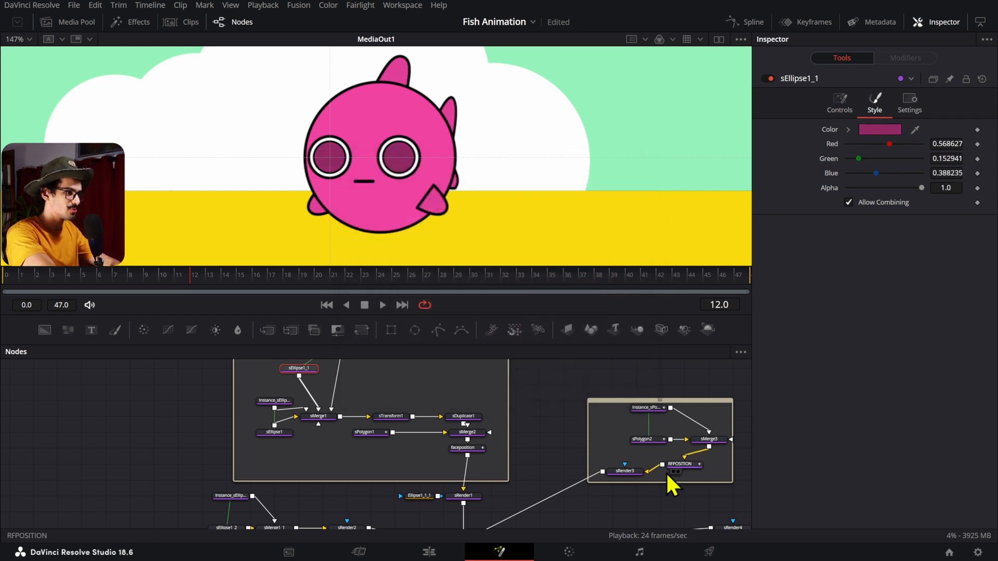
# Set the fill color of the right fin's sPolygon2 to #912763.
pyautogui.click(626, 471)
pyautogui.click(644, 439)
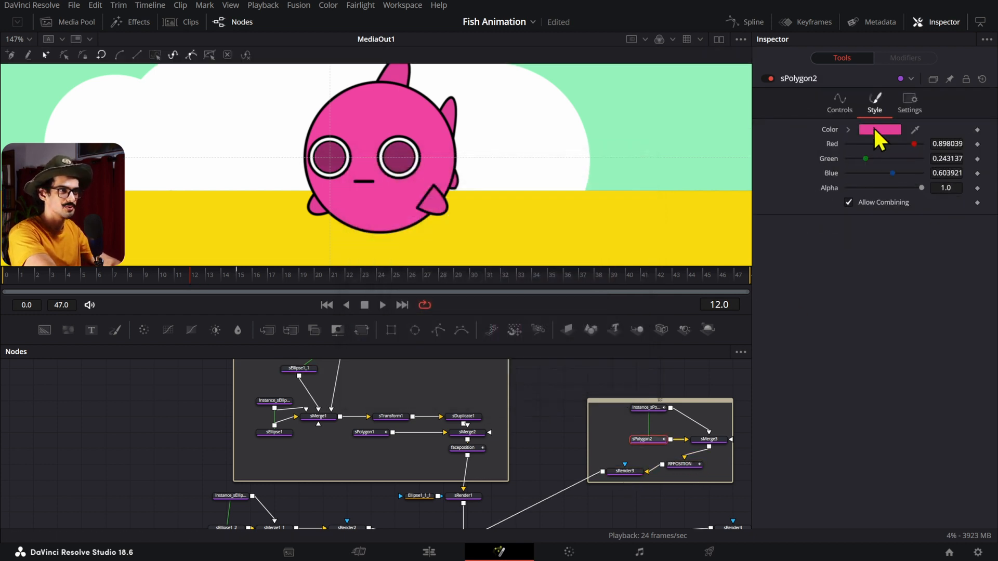
pyautogui.click(878, 131)
pyautogui.doubleClick(596, 363)
pyautogui.write('912763')
pyautogui.click(615, 385)
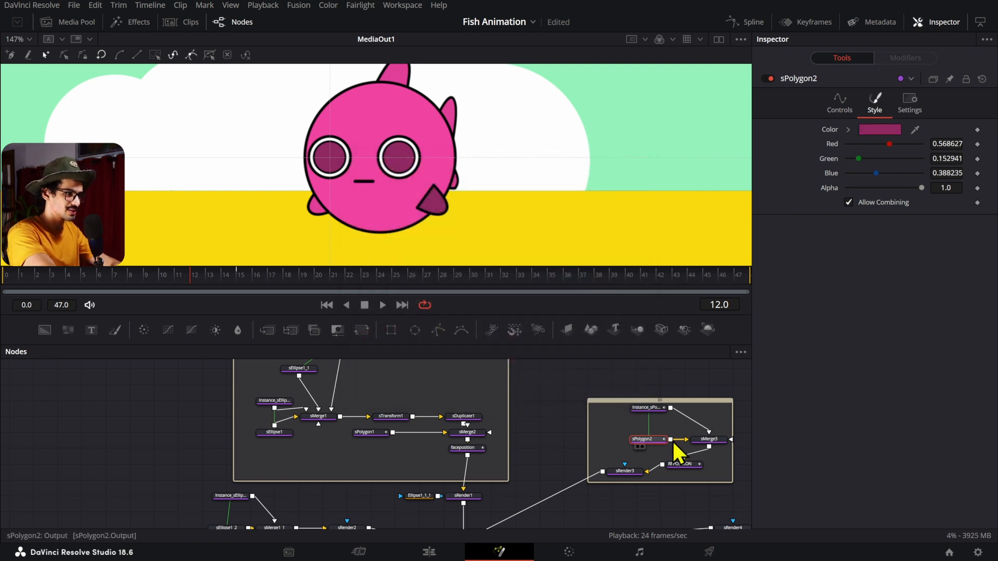
# Set the fill color of the left fin's sPolygon2_1 to #912763.
pyautogui.moveTo(499, 413); pyautogui.dragTo(256, 335)
pyautogui.moveTo(583, 437); pyautogui.dragTo(352, 476)
pyautogui.moveTo(468, 382); pyautogui.dragTo(469, 413)
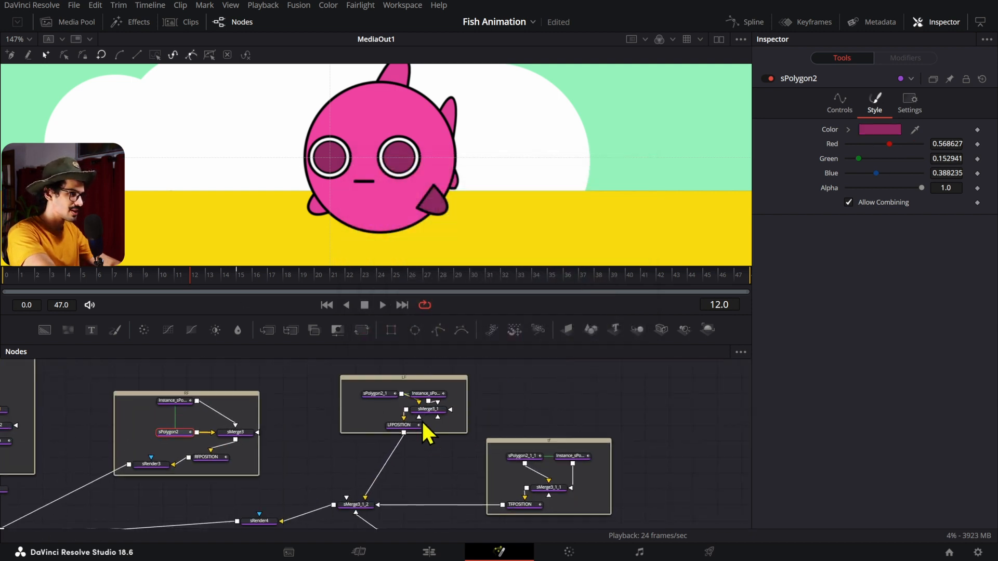
pyautogui.click(385, 398)
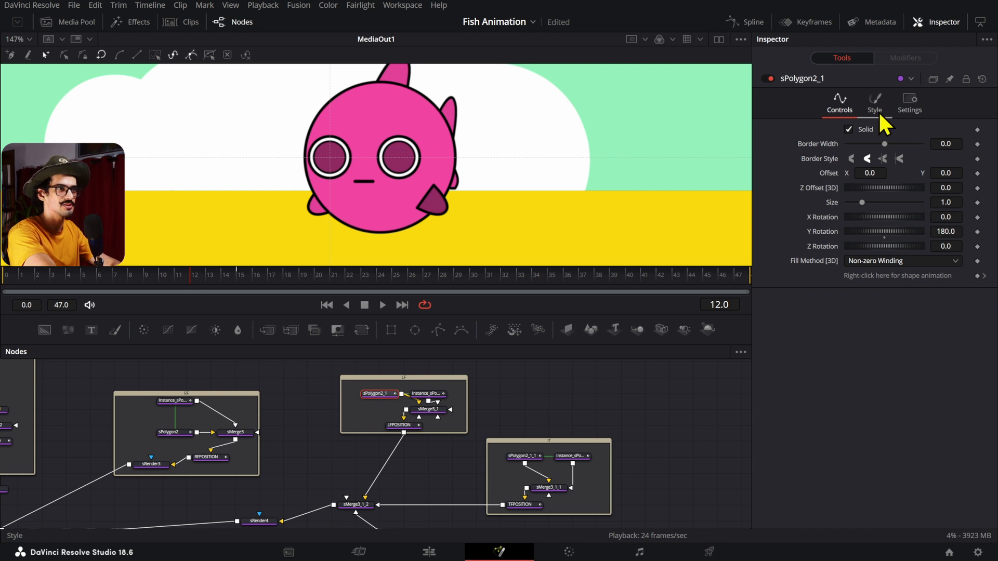
pyautogui.click(875, 102)
pyautogui.click(894, 130)
pyautogui.doubleClick(607, 361)
pyautogui.write('#912763')
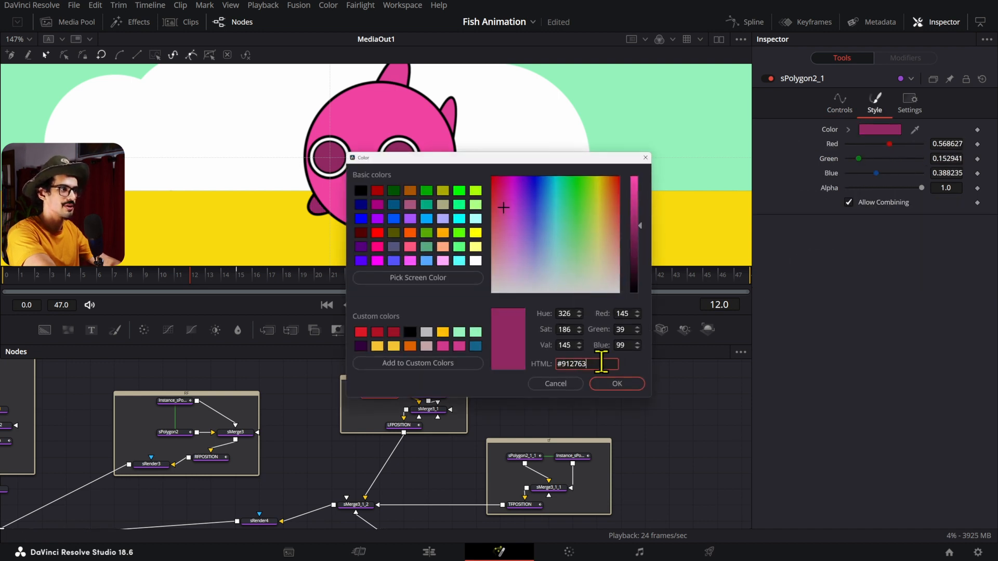
pyautogui.click(613, 379)
# Set the fill colors of the top fin's sPolygon2_1_1 and the tail's sPolygon2_1_1_1 to #912763.
pyautogui.scroll(-3, 540, 421)
pyautogui.click(536, 392)
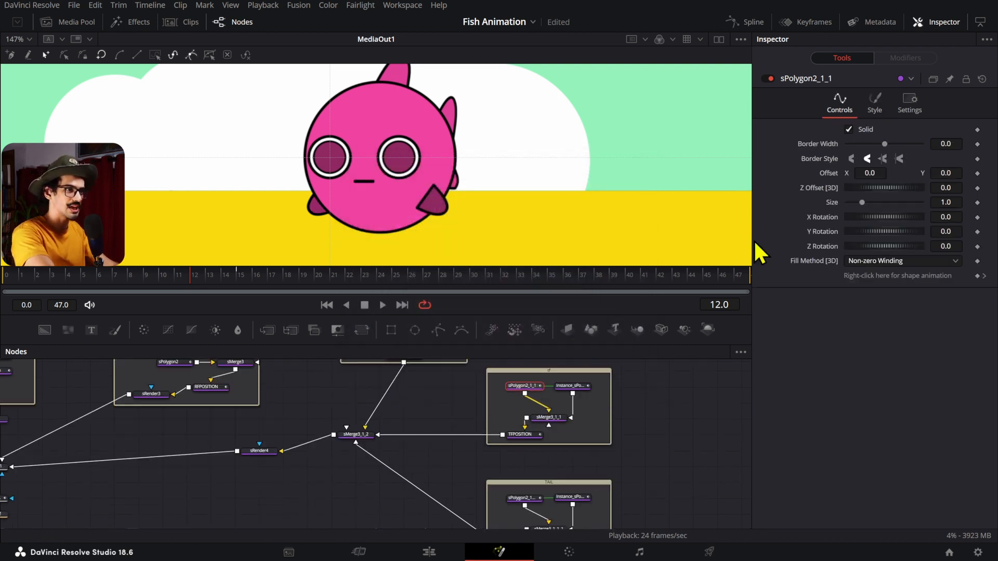
pyautogui.click(875, 101)
pyautogui.click(894, 130)
pyautogui.doubleClick(591, 359)
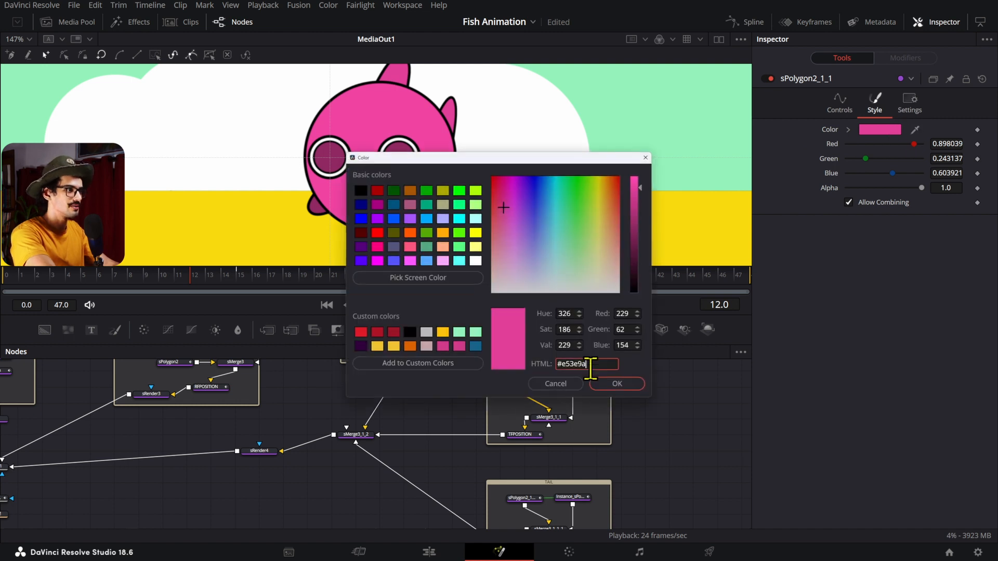
pyautogui.click(611, 378)
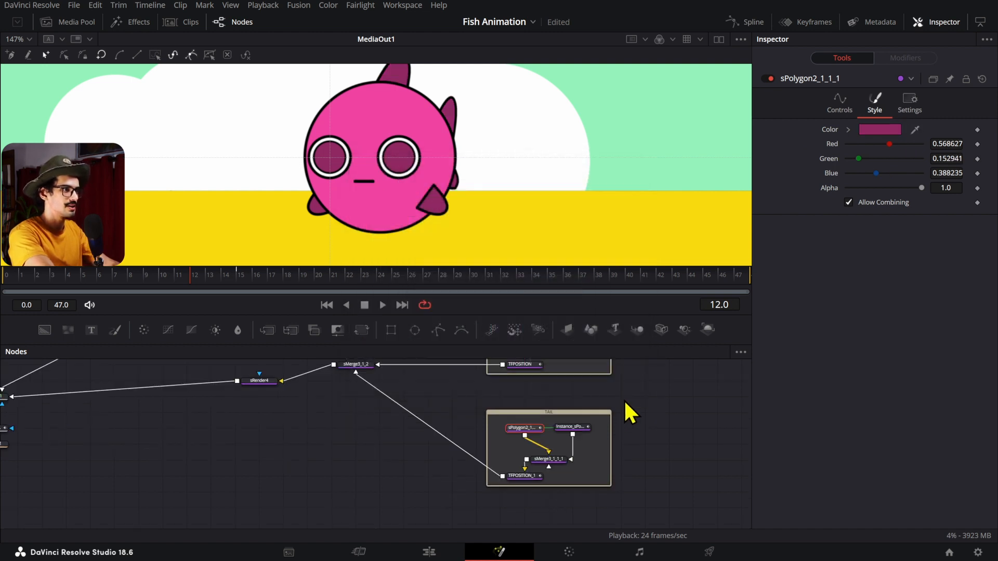
pyautogui.scroll(-3, 454, 178)
# Move MultiMerge1 up in the node graph to leave room above the side-movement node.
pyautogui.moveTo(454, 180); pyautogui.dragTo(505, 143)
pyautogui.scroll(-1, 464, 190)
pyautogui.scroll(-2, 482, 123)
pyautogui.scroll(1, 507, 144)
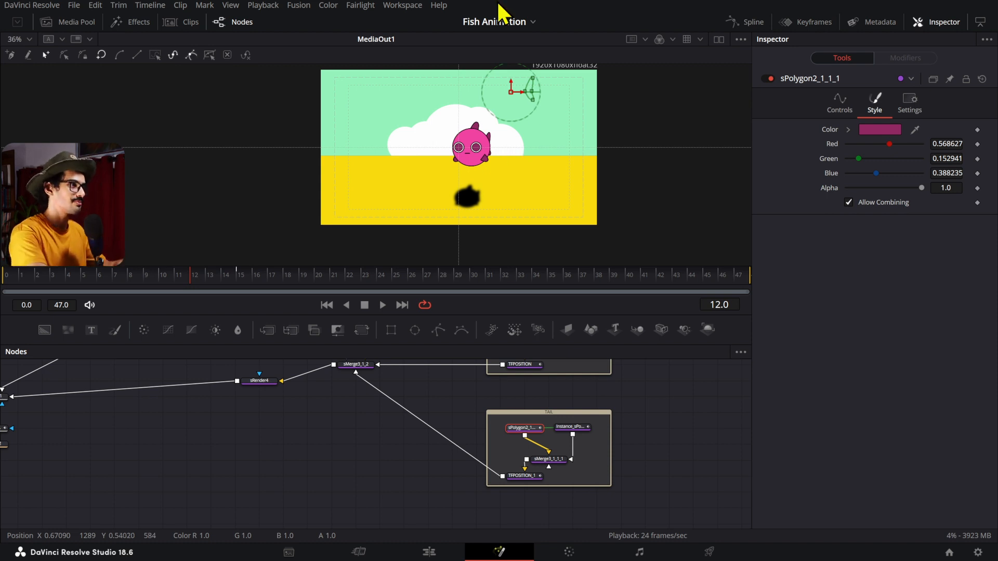
pyautogui.moveTo(153, 448); pyautogui.dragTo(433, 459)
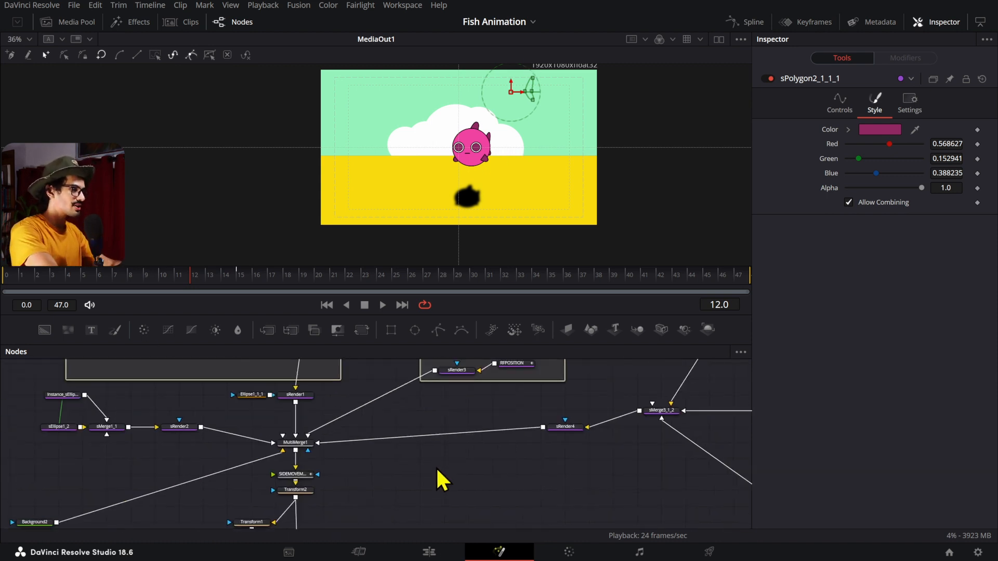
pyautogui.moveTo(379, 488); pyautogui.dragTo(420, 495)
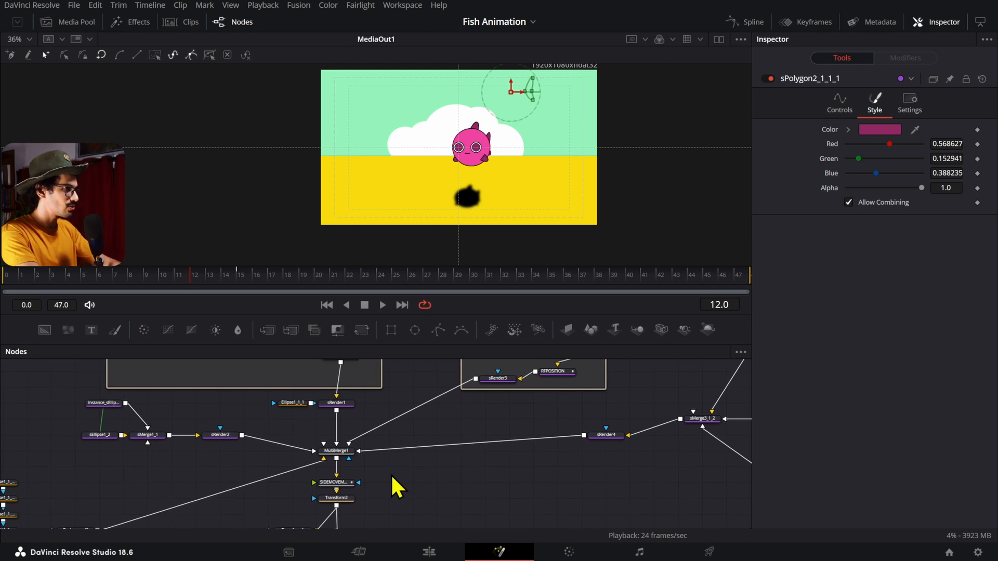
pyautogui.click(395, 473)
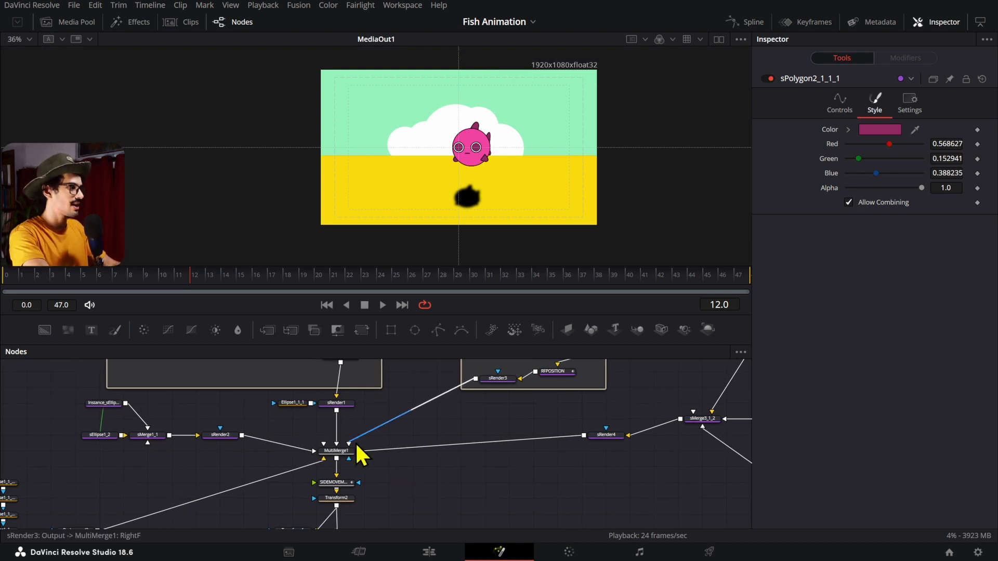
pyautogui.moveTo(348, 451); pyautogui.dragTo(349, 435)
# Insert a Transform node between MultiMerge1 and the side-movement node and rename it float.
pyautogui.hotkey('shift', 'space')
pyautogui.write('TRANS')
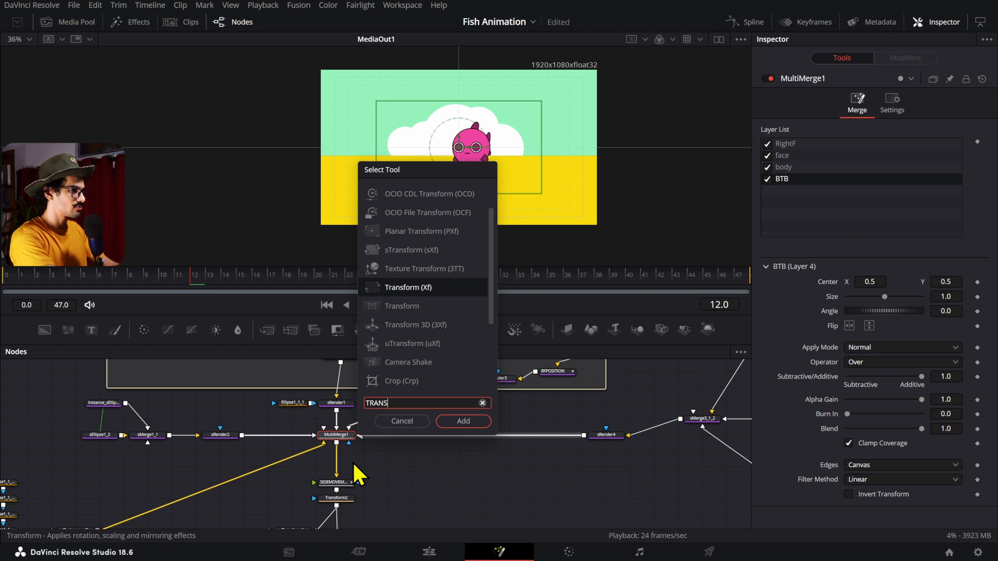
pyautogui.press('Return')
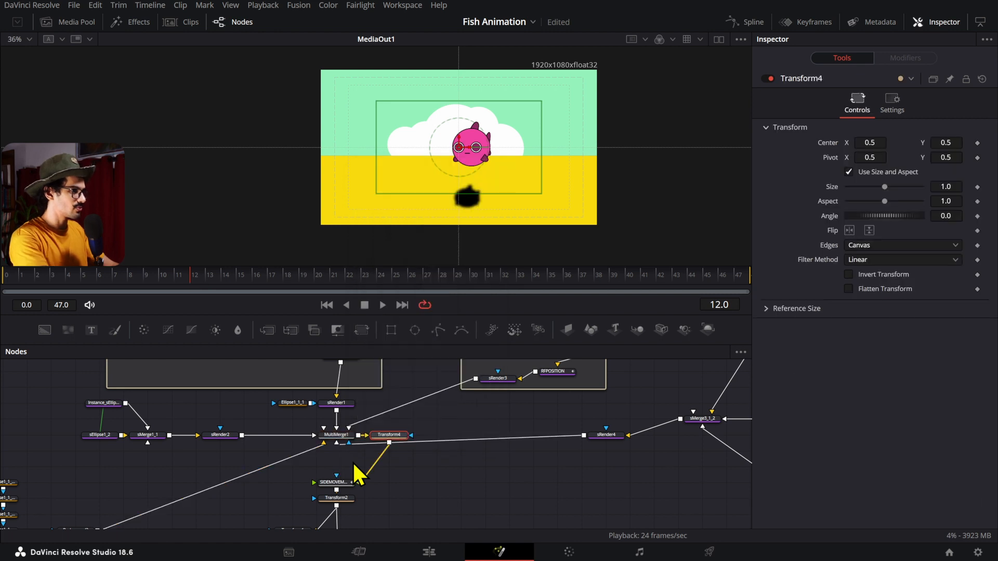
pyautogui.moveTo(400, 441); pyautogui.dragTo(348, 471)
pyautogui.press('F2')
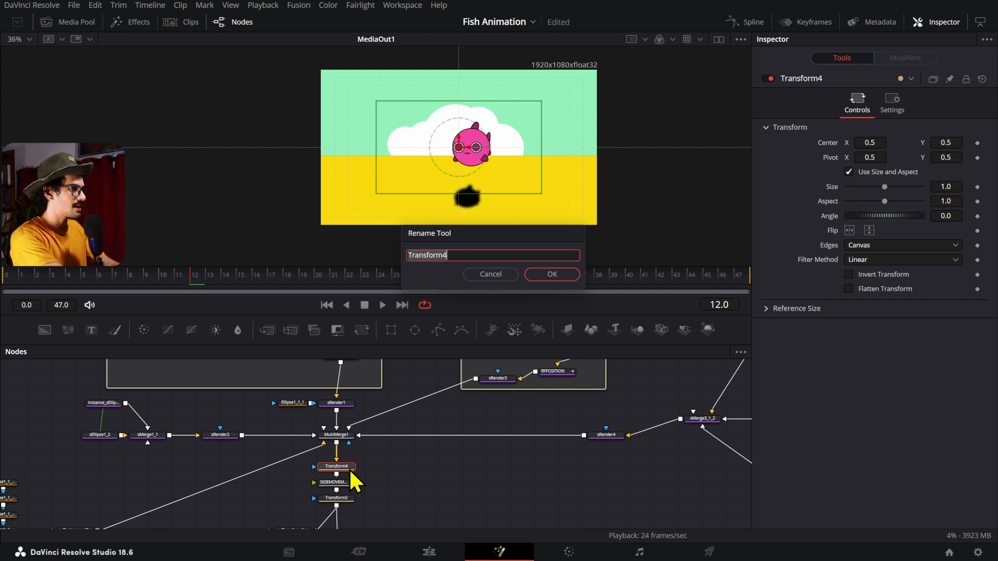
pyautogui.press('Return')
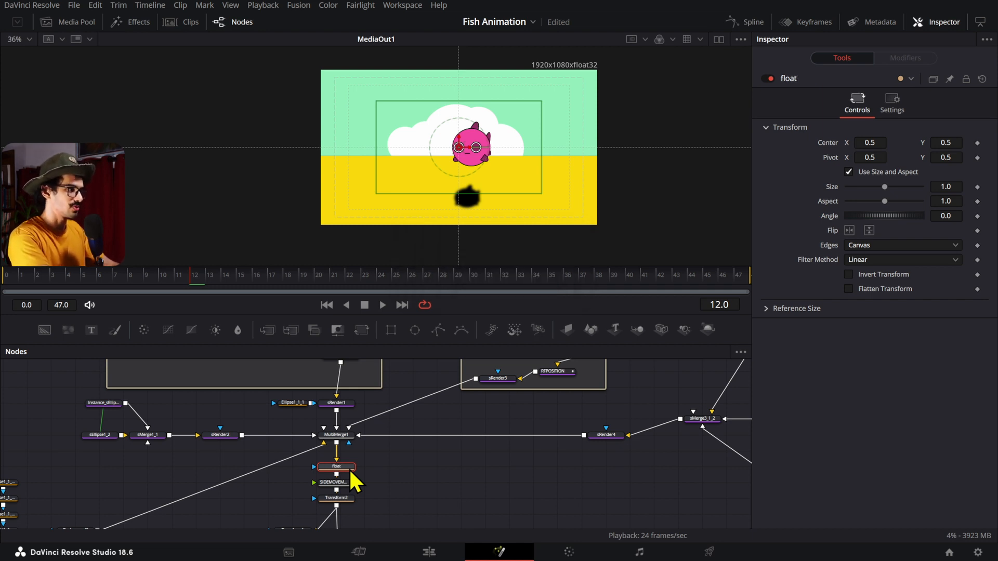
# Keyframe the float node's Center Y at 0.431 on frame 0 and 0.533 on frame 24.
pyautogui.moveTo(147, 284); pyautogui.dragTo(18, 297)
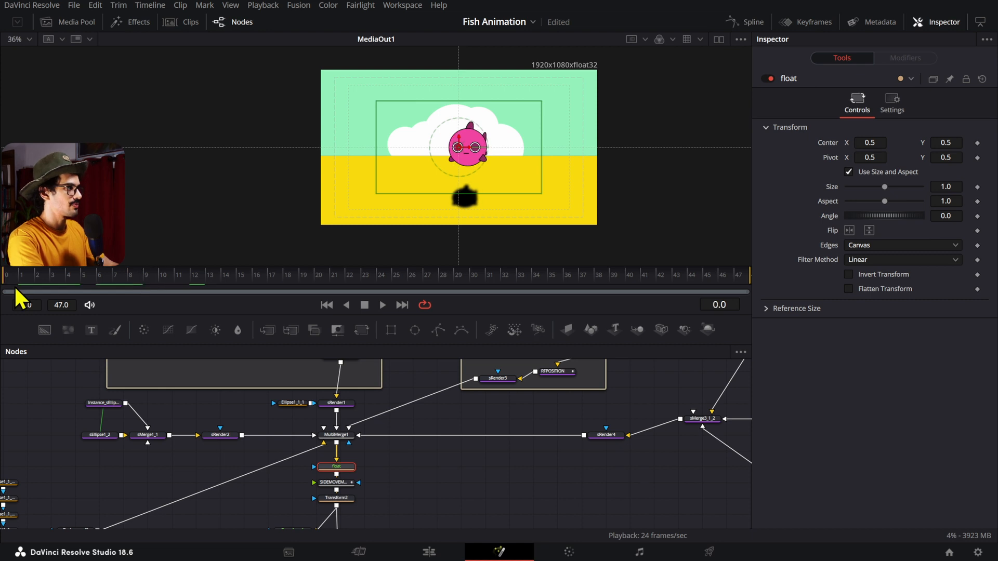
pyautogui.moveTo(956, 142); pyautogui.dragTo(932, 143)
pyautogui.click(978, 143)
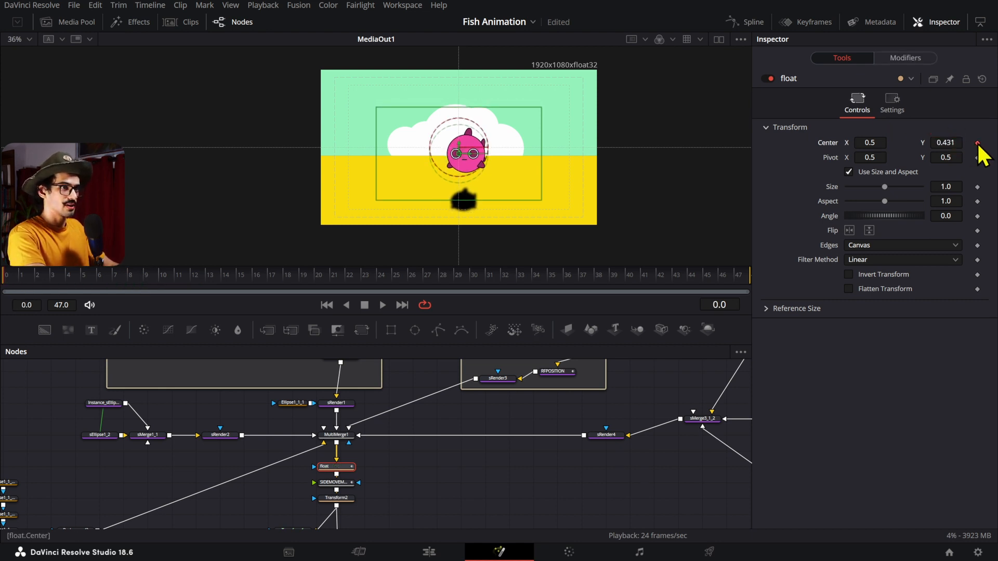
pyautogui.click(379, 289)
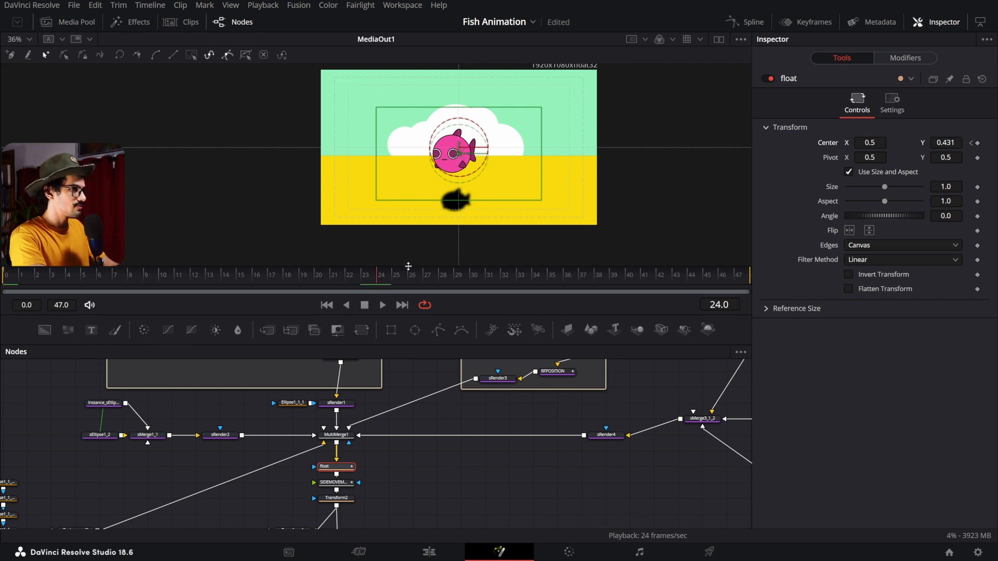
pyautogui.moveTo(946, 142); pyautogui.dragTo(973, 155)
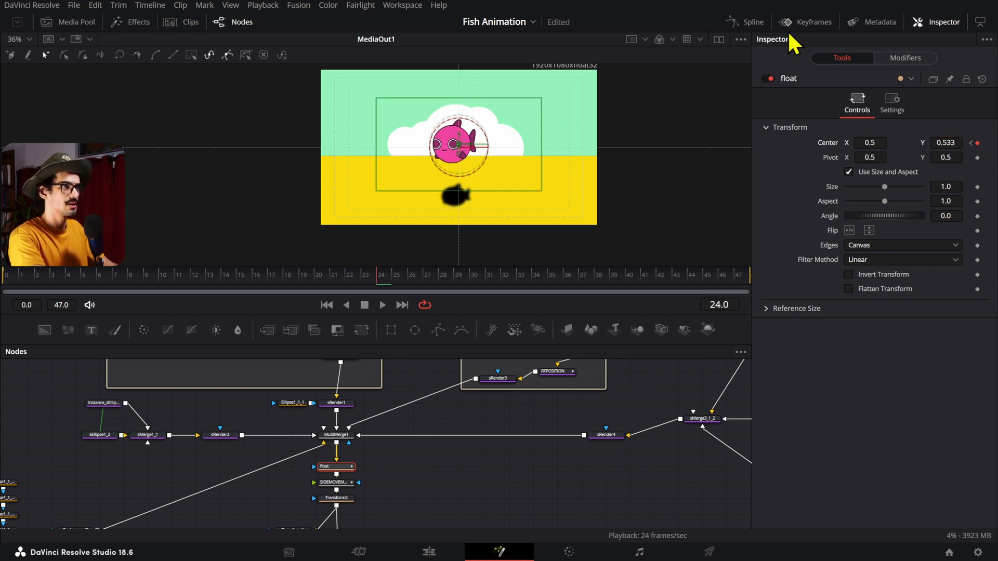
# In the Spline editor, paste a copy of float's frame-0 Displacement key at frame 48.
pyautogui.click(744, 22)
pyautogui.scroll(-2, 590, 425)
pyautogui.moveTo(590, 425); pyautogui.dragTo(603, 465)
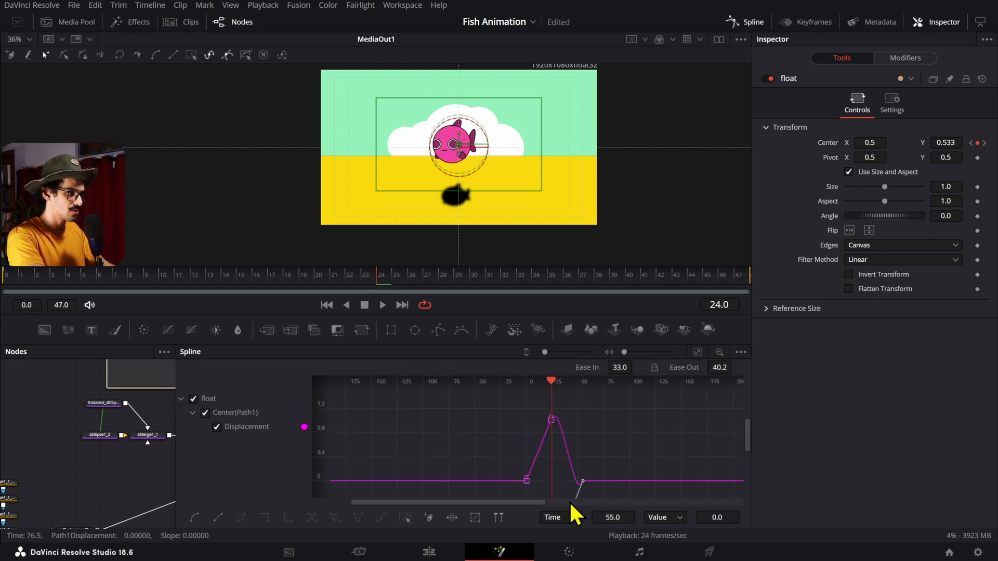
pyautogui.doubleClick(619, 517)
pyautogui.write('48')
pyautogui.press('Return')
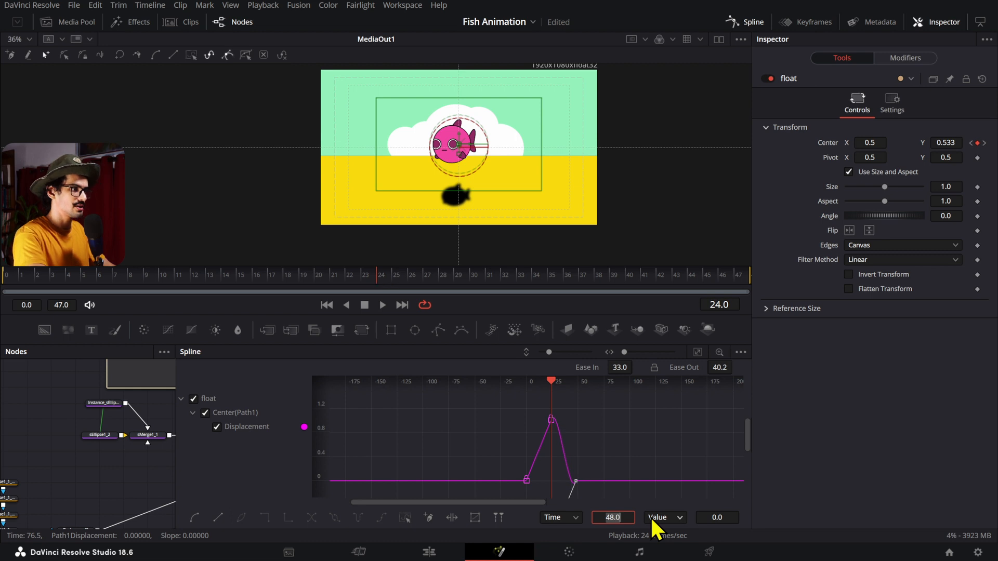
# Copy float's frame-24 Displacement peak key and place the copy before frame 0, at about frame -24.
pyautogui.moveTo(577, 408); pyautogui.dragTo(543, 431)
pyautogui.hotkey('ctrl', 'c')
pyautogui.hotkey('ctrl', 'v')
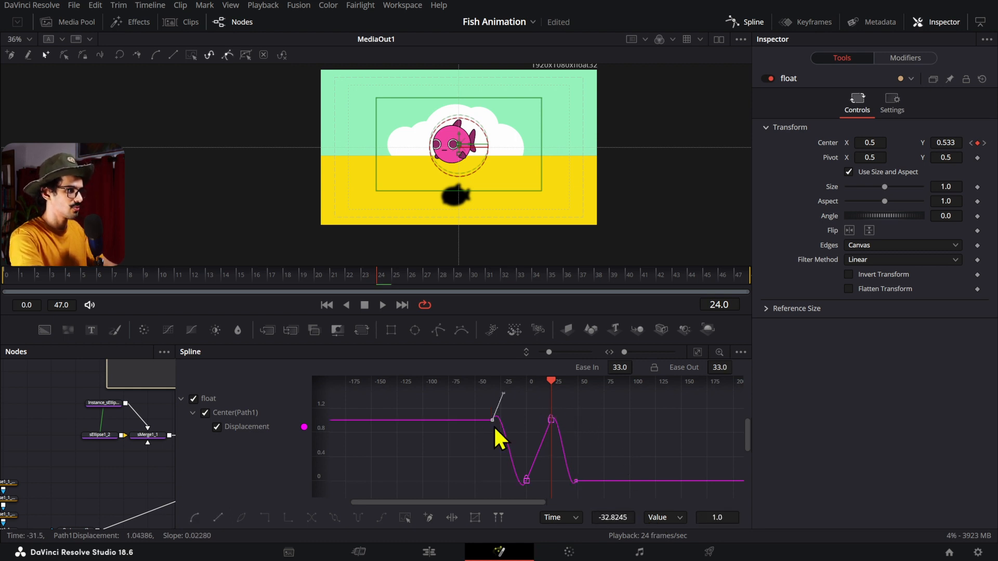
pyautogui.click(499, 419)
pyautogui.doubleClick(608, 517)
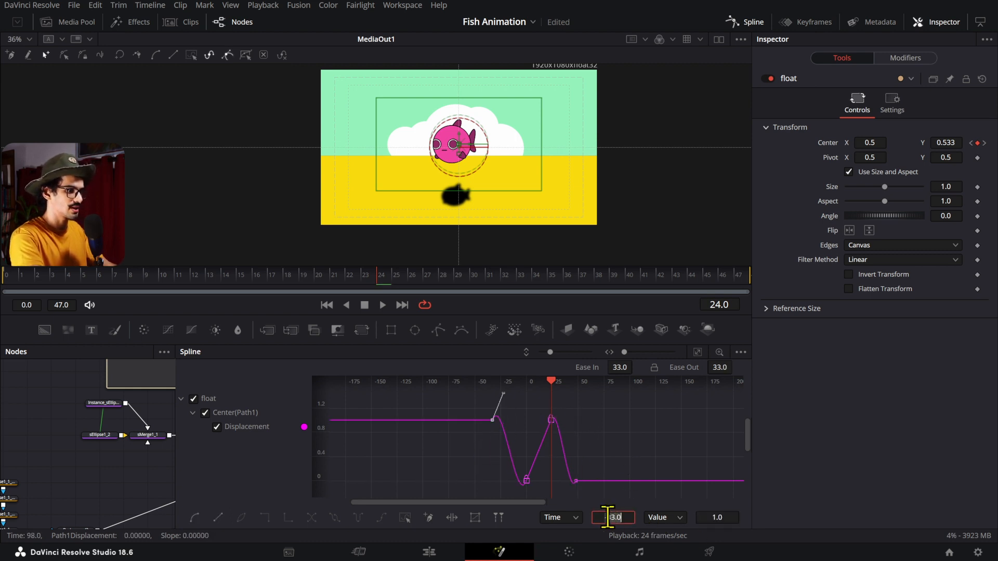
# Smooth all of float's Displacement keys so the curve eases in and out.
pyautogui.click(622, 419)
pyautogui.hotkey('ctrl', 'a')
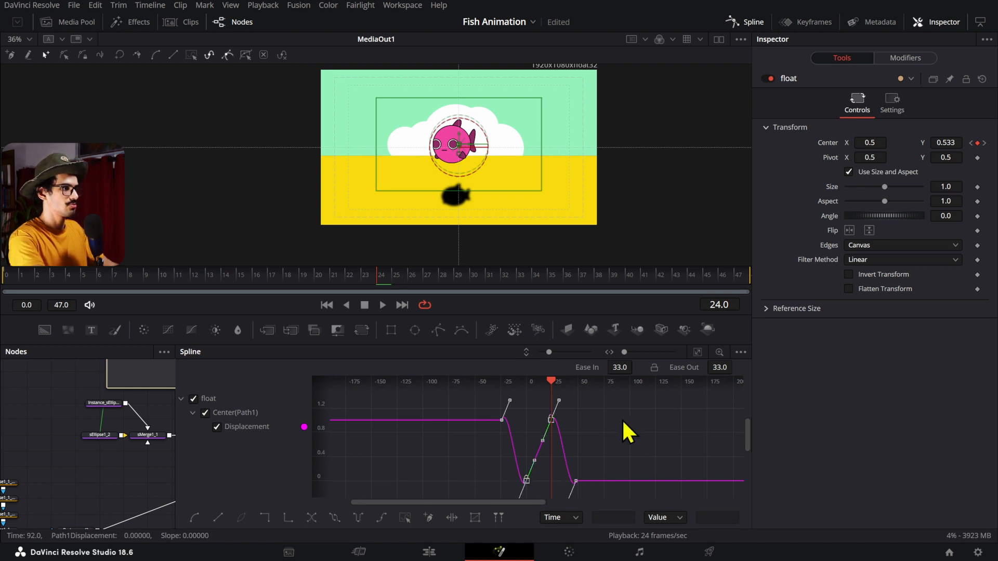
pyautogui.hotkey('shift', 's')
pyautogui.click(621, 419)
pyautogui.hotkey('ctrl', 'a')
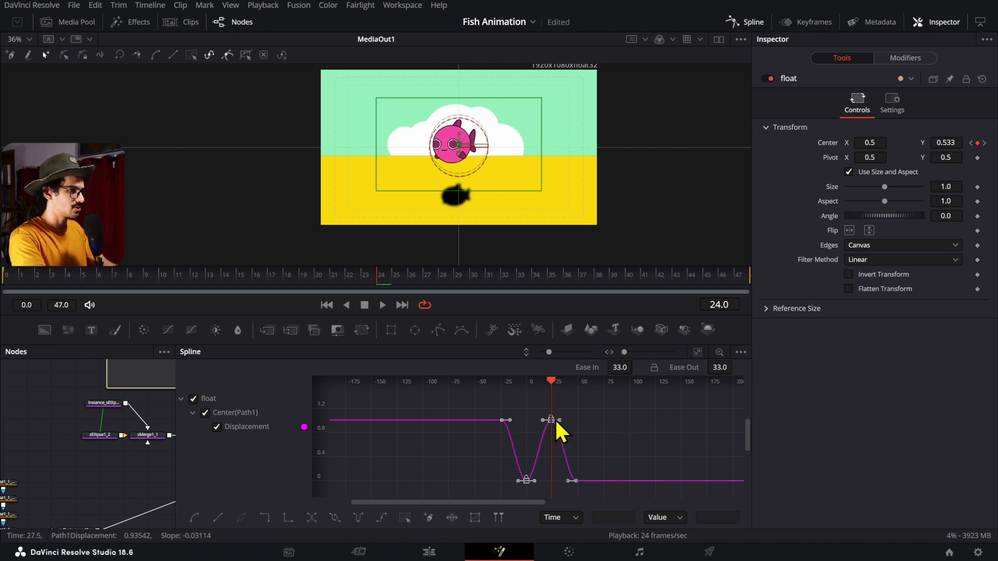
# Shift all of float's Displacement keys 8 frames later and play the loop to check the floating motion.
pyautogui.moveTo(551, 419); pyautogui.dragTo(555, 425)
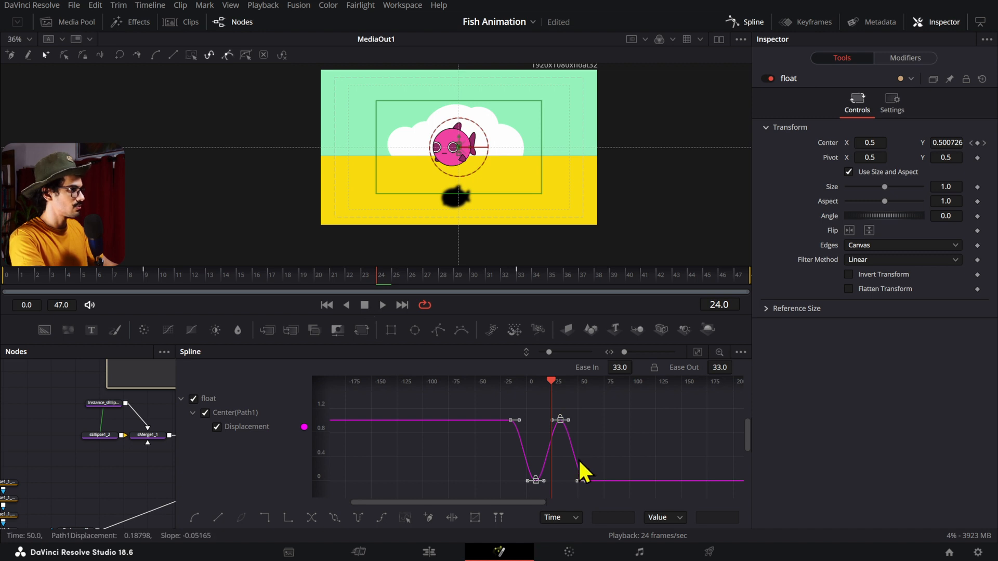
pyautogui.scroll(3, 558, 475)
pyautogui.moveTo(521, 484); pyautogui.dragTo(528, 462)
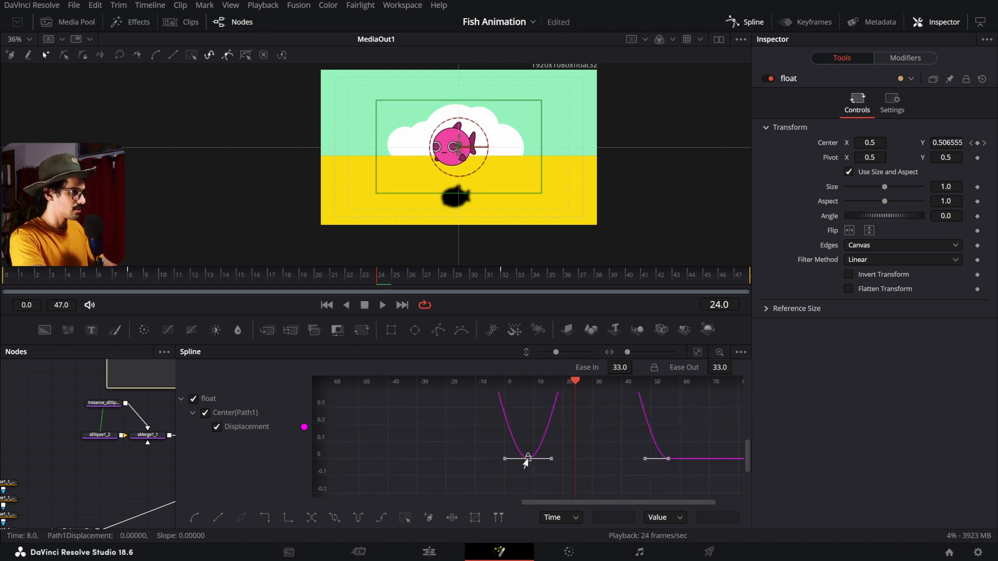
pyautogui.press('space')
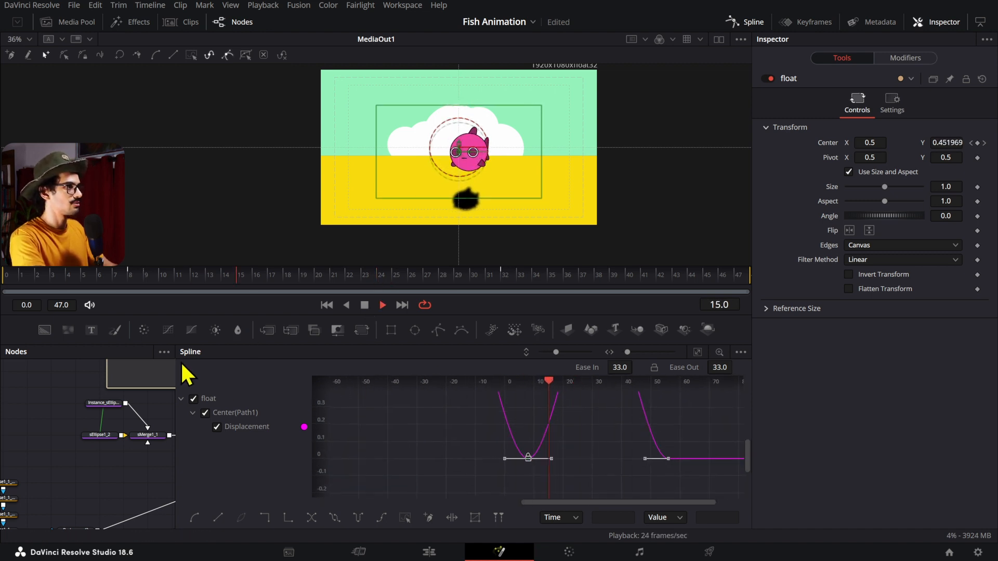
pyautogui.click(56, 428)
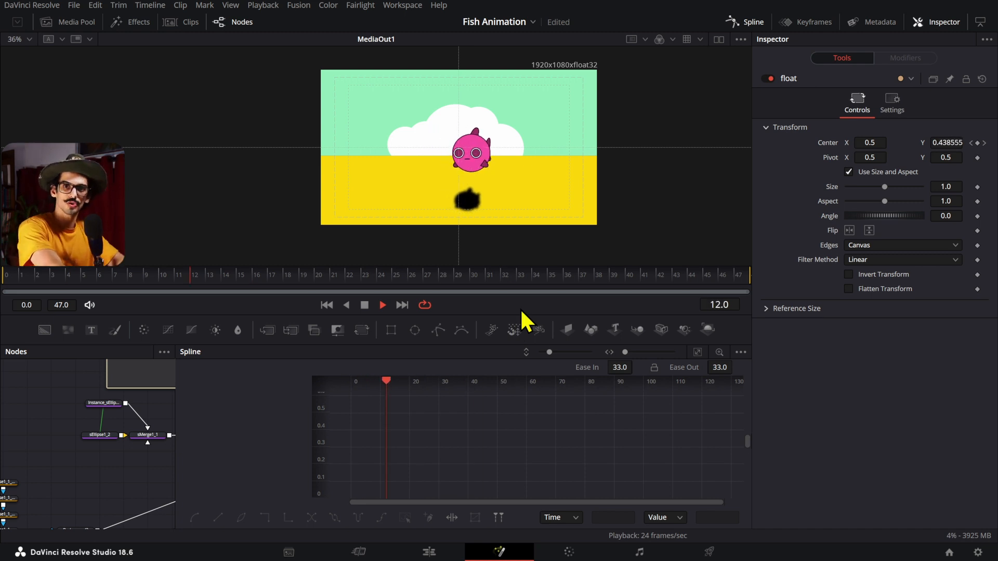
# Close the Spline editor, play the fish loop, and review the node tree through to MediaOut1.
pyautogui.click(738, 22)
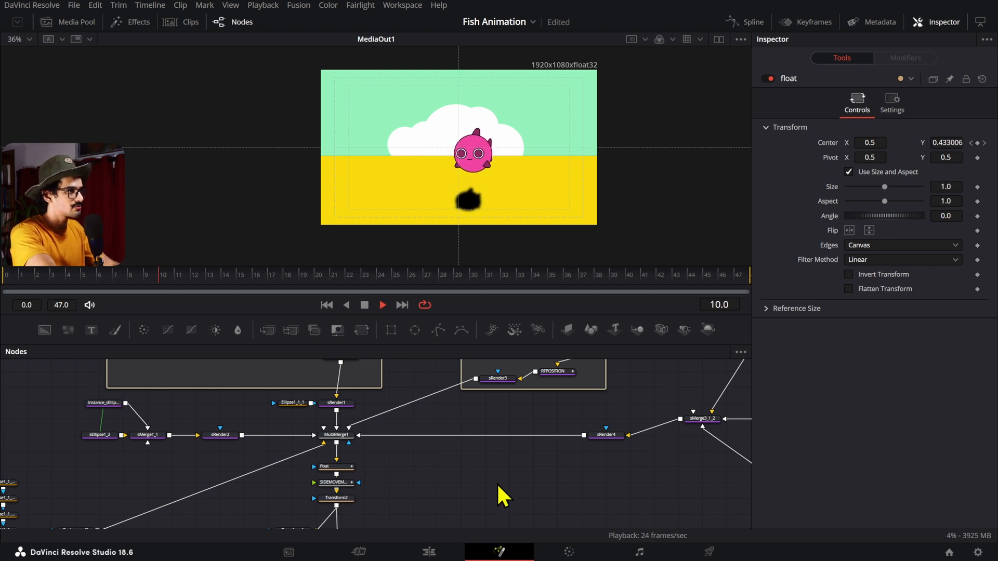
pyautogui.press('space')
pyautogui.scroll(-2, 497, 482)
pyautogui.scroll(-2, 498, 486)
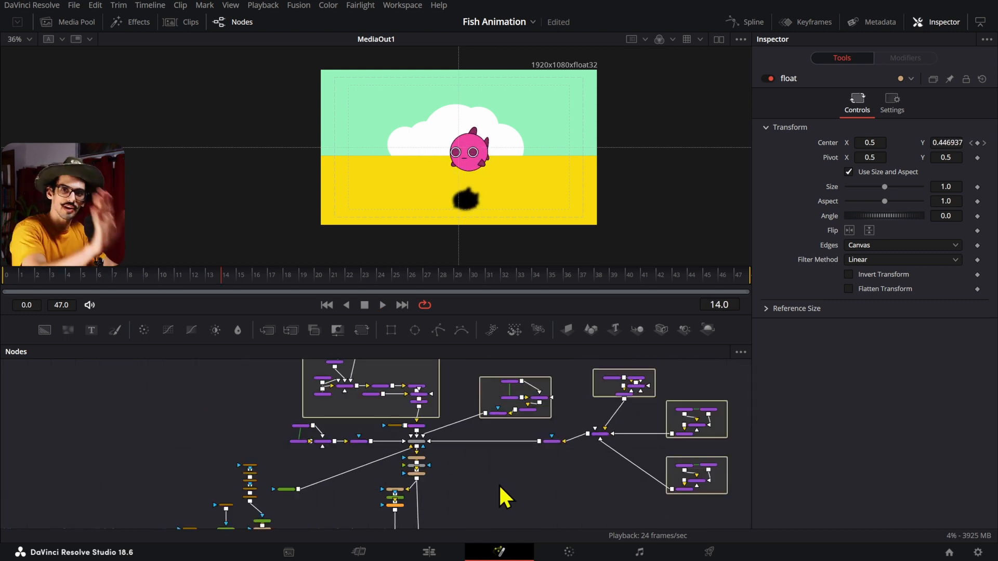
pyautogui.press('space')
pyautogui.press('space')
pyautogui.scroll(-3, 498, 485)
pyautogui.scroll(3, 456, 452)
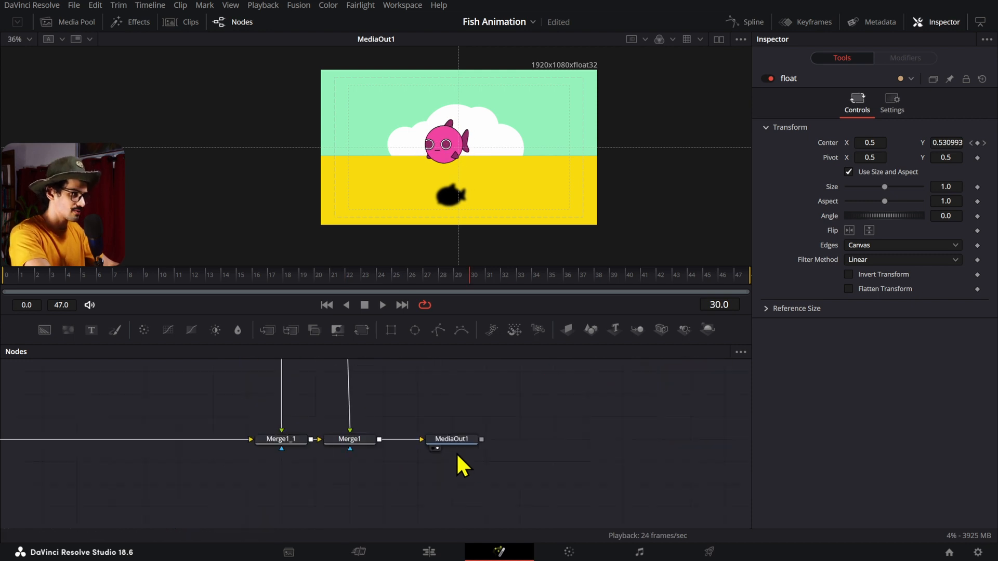
pyautogui.click(457, 448)
# Play the fish's Fusion Composition clip to its end in the Edit page timeline.
pyautogui.click(447, 557)
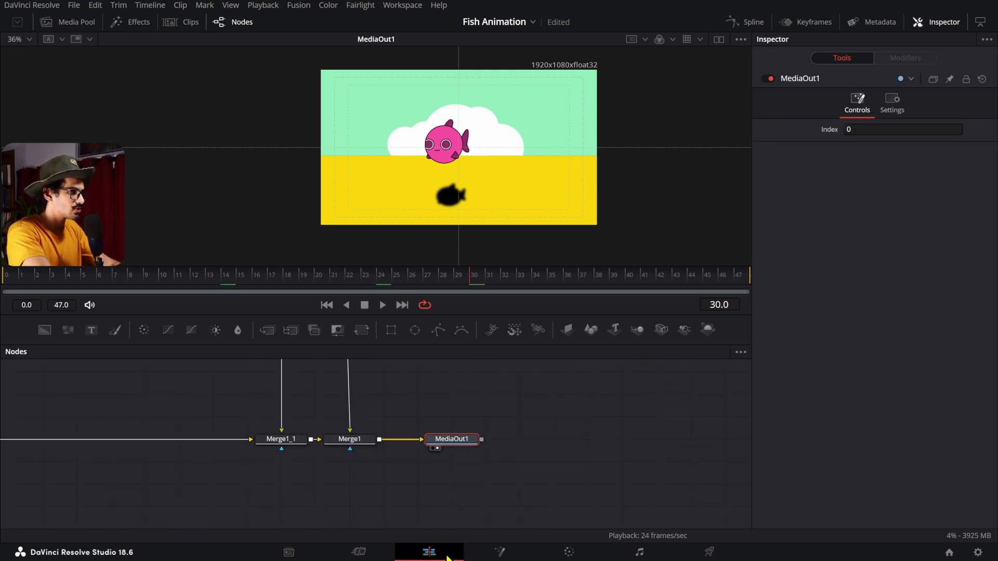
pyautogui.click(289, 373)
pyautogui.press('space')
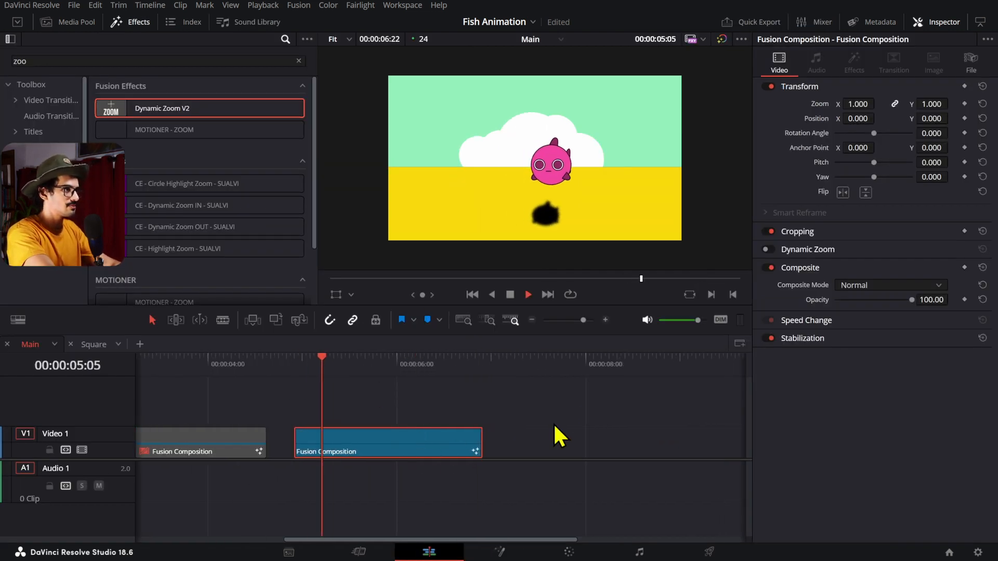
pyautogui.click(553, 422)
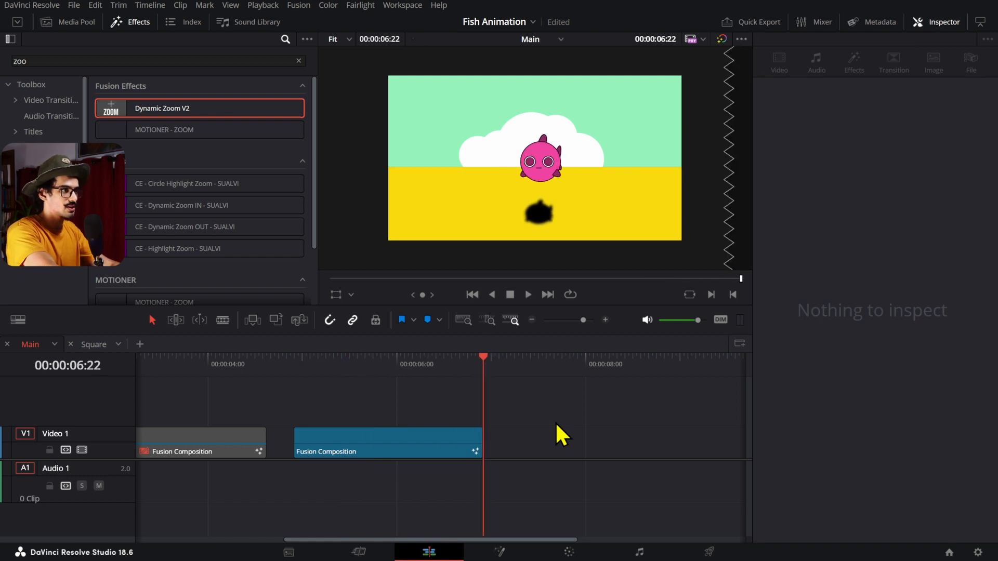
pyautogui.click(423, 446)
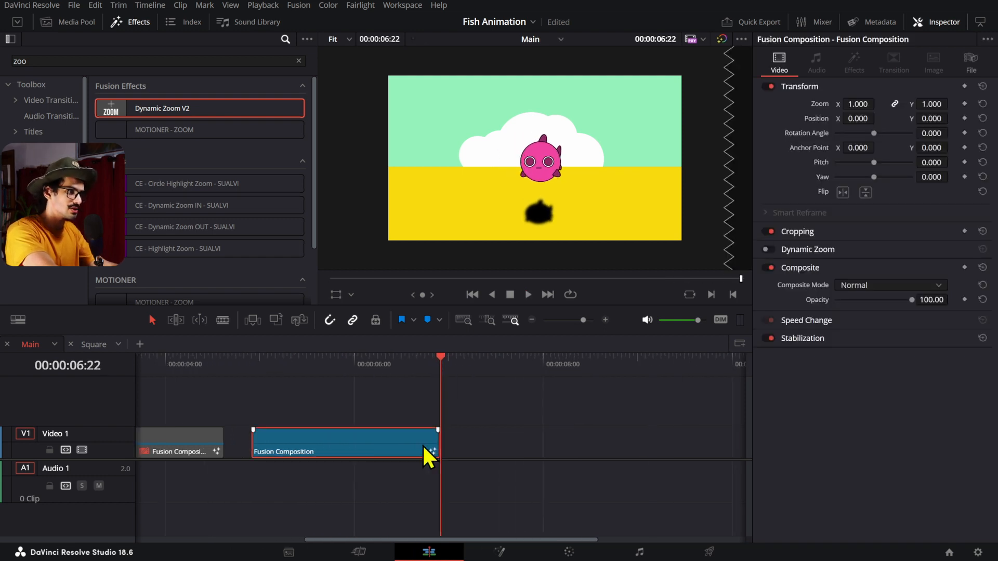
# Back in Fusion, inspect TFPOSITION_1's X Offset and X Size curves in the Spline editor with all their keys selected.
pyautogui.click(498, 555)
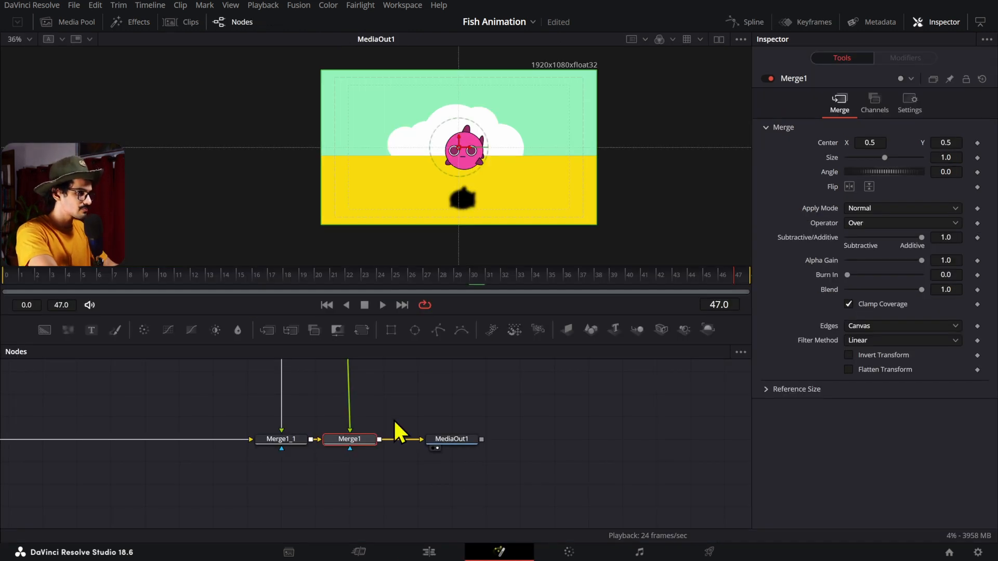
pyautogui.moveTo(495, 392); pyautogui.dragTo(380, 470)
pyautogui.scroll(-5, 431, 474)
pyautogui.scroll(5, 572, 429)
pyautogui.click(524, 473)
pyautogui.click(743, 22)
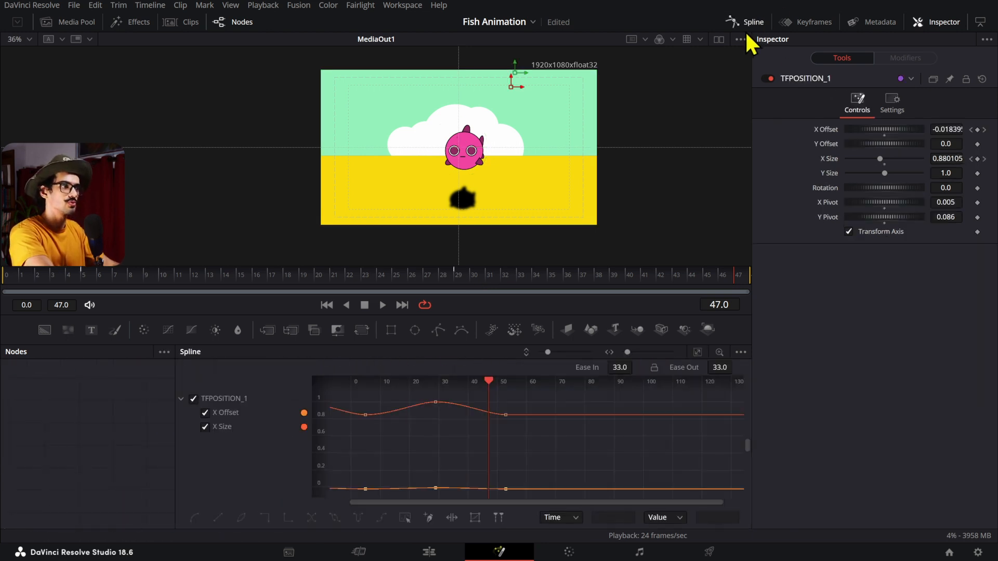
pyautogui.moveTo(544, 429); pyautogui.dragTo(375, 498)
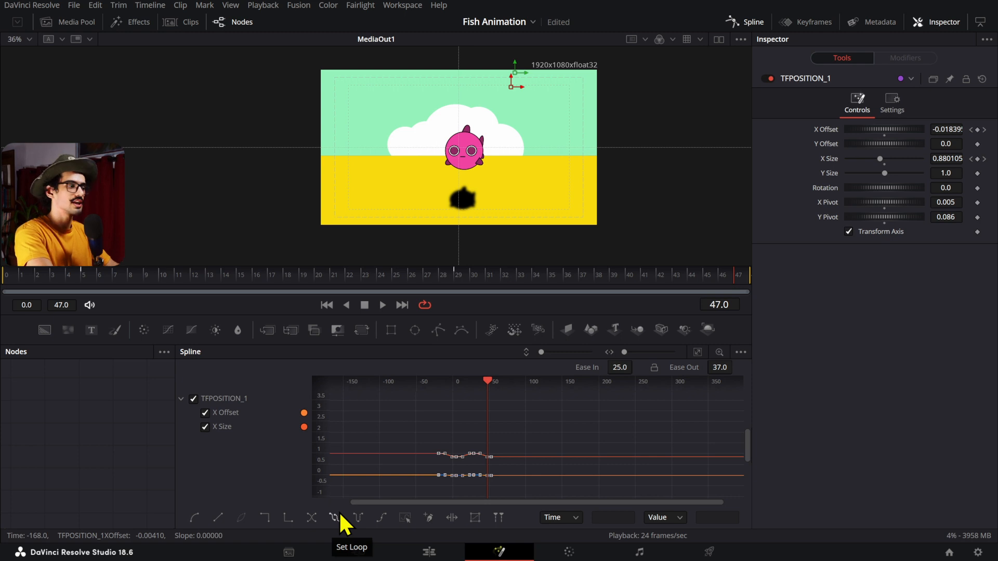
pyautogui.click(753, 22)
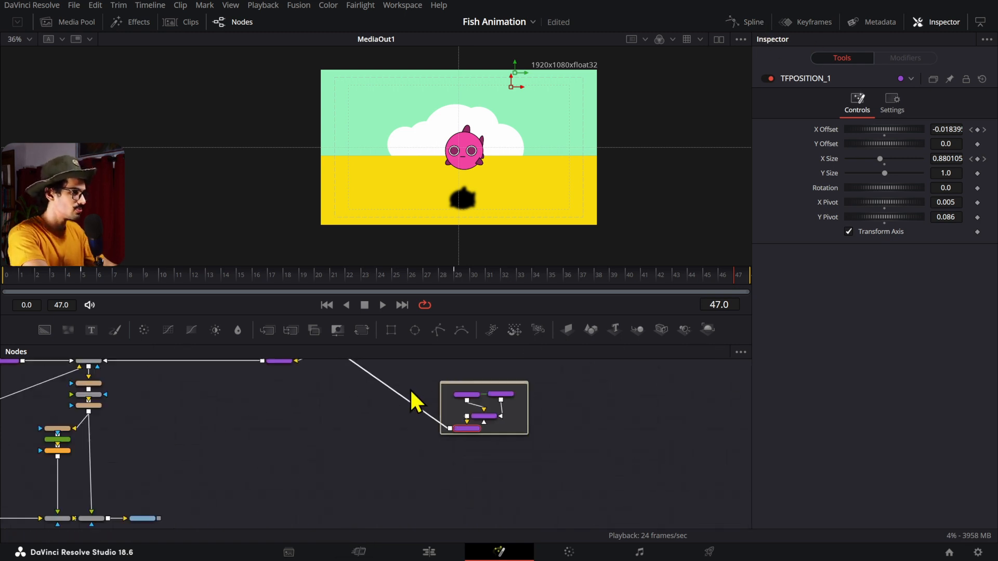
# Add the TFPOSITION, LFPOSITION, RFPOSITION and faceposition nodes to the selection with TFPOSITION_1.
pyautogui.scroll(5, 479, 437)
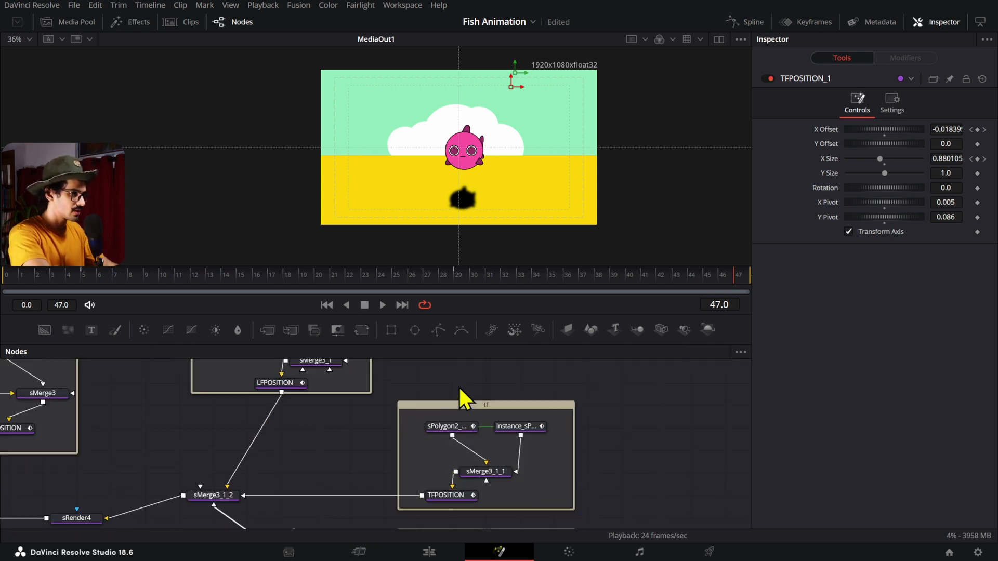
pyautogui.keyDown('ctrl'); pyautogui.click(452, 497); pyautogui.keyUp('ctrl')
pyautogui.scroll(3, 272, 430)
pyautogui.keyDown('ctrl'); pyautogui.click(282, 456); pyautogui.keyUp('ctrl')
pyautogui.moveTo(167, 445); pyautogui.dragTo(562, 380)
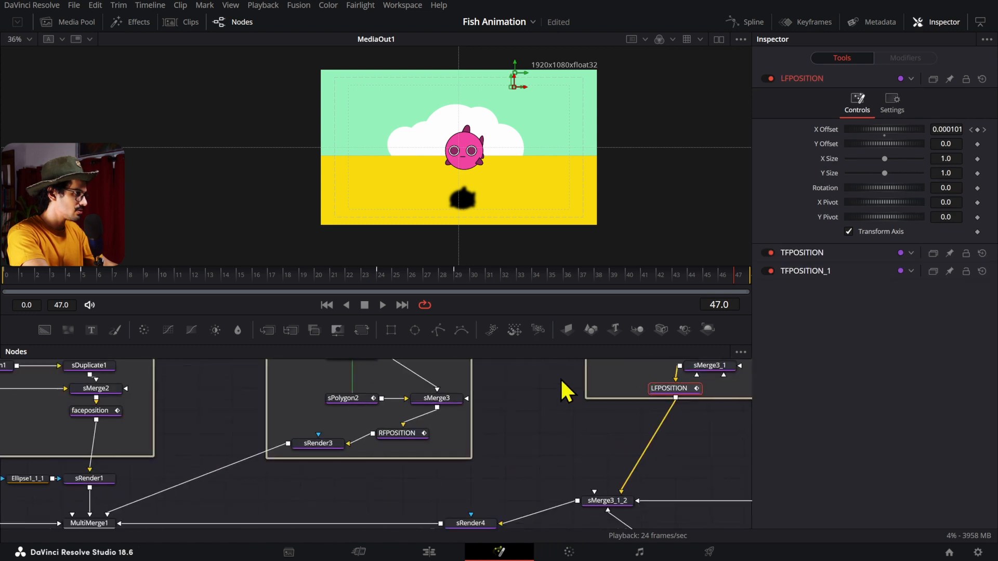
pyautogui.keyDown('ctrl'); pyautogui.click(329, 445); pyautogui.keyUp('ctrl')
pyautogui.keyDown('ctrl'); pyautogui.click(337, 447); pyautogui.keyUp('ctrl')
pyautogui.keyDown('ctrl'); pyautogui.click(396, 436); pyautogui.keyUp('ctrl')
pyautogui.keyDown('ctrl'); pyautogui.click(92, 413); pyautogui.keyUp('ctrl')
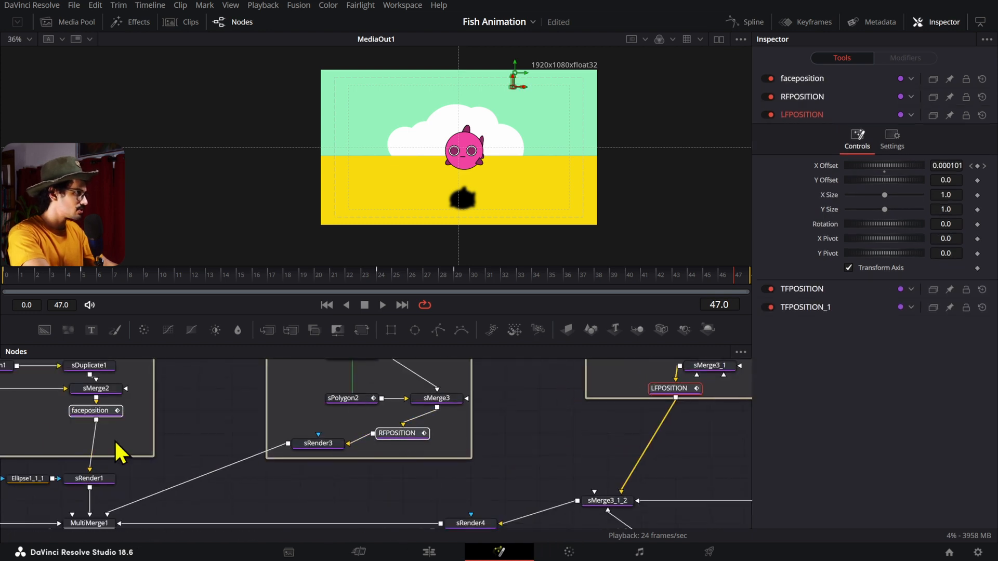
# Add float, SIDEMOVEMENT and Transform2 to the node selection and check the remaining nodes for animation.
pyautogui.moveTo(115, 441); pyautogui.dragTo(482, 423)
pyautogui.scroll(-4, 483, 423)
pyautogui.moveTo(526, 382); pyautogui.dragTo(458, 459)
pyautogui.scroll(-4, 490, 438)
pyautogui.scroll(4, 481, 484)
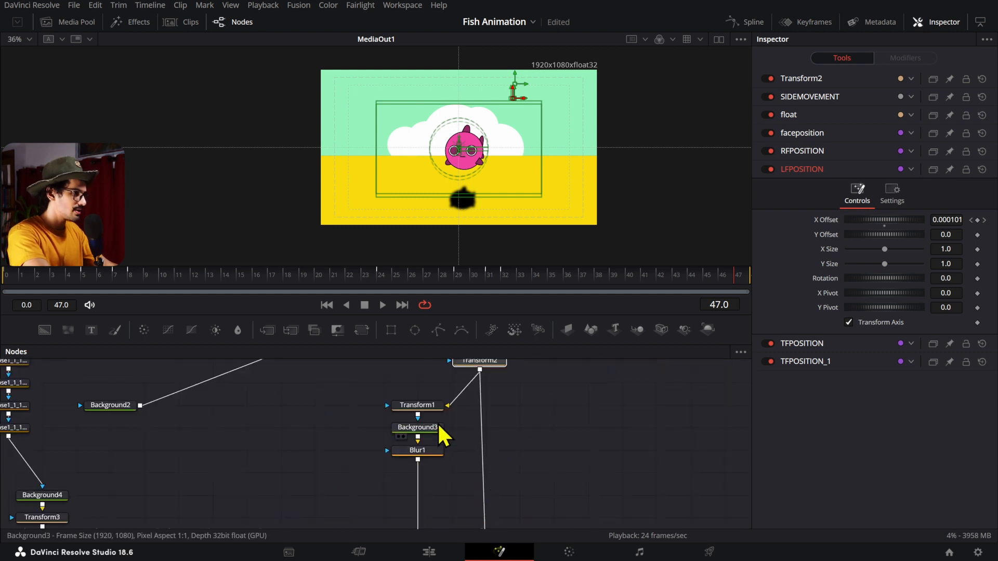
pyautogui.scroll(-3, 315, 435)
pyautogui.scroll(-2, 189, 422)
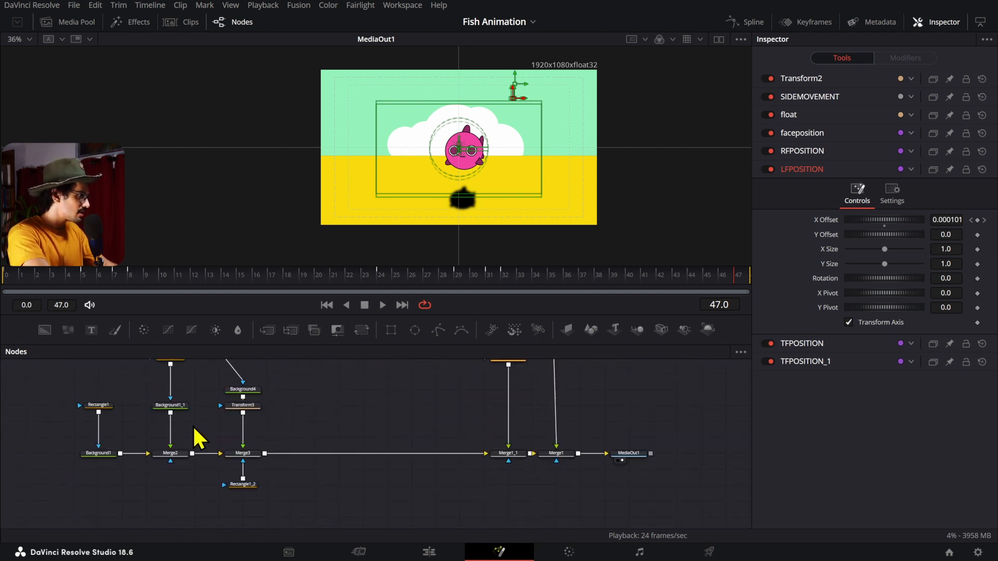
pyautogui.scroll(-2, 199, 424)
pyautogui.scroll(2, 363, 415)
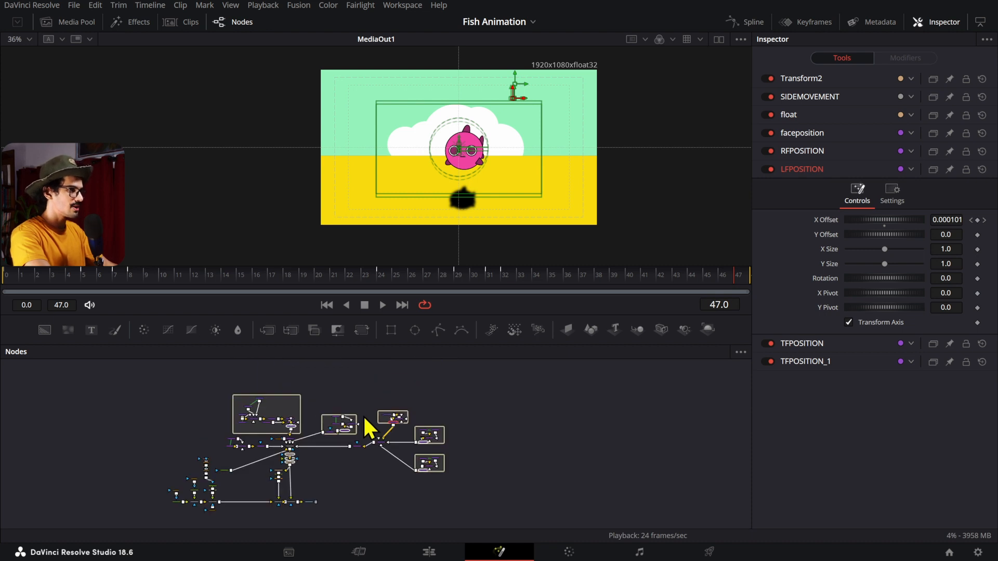
# Apply Set Loop to all keys of the selected nodes in the Spline editor and play the result.
pyautogui.click(749, 24)
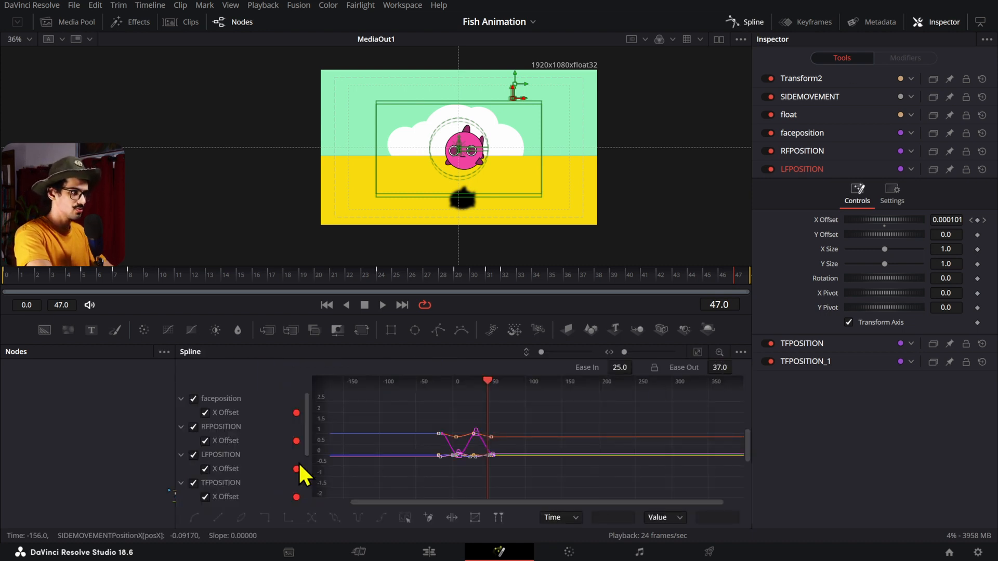
pyautogui.moveTo(568, 406); pyautogui.dragTo(387, 504)
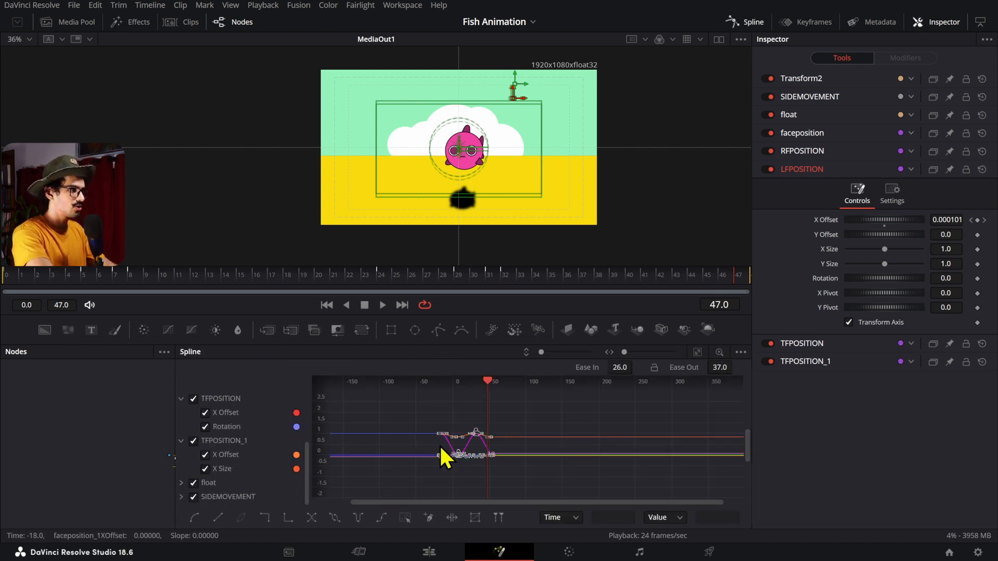
pyautogui.click(335, 517)
pyautogui.press('space')
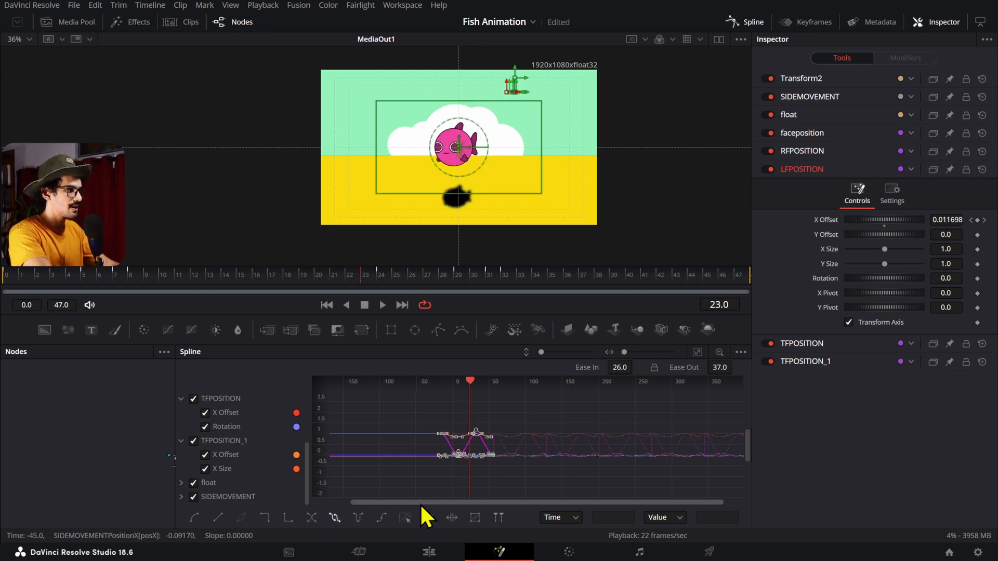
# Extend the end of the Fusion Composition clip to about 00:00:09:04 on the Edit timeline and play the longer composition in Fusion.
pyautogui.click(428, 552)
pyautogui.moveTo(440, 444); pyautogui.dragTo(650, 450)
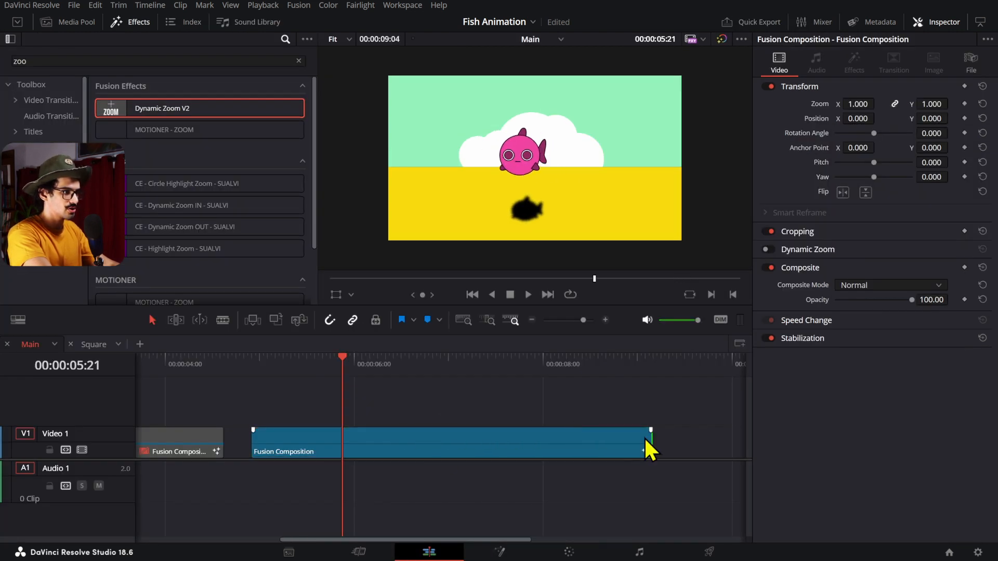
pyautogui.click(499, 552)
pyautogui.press('space')
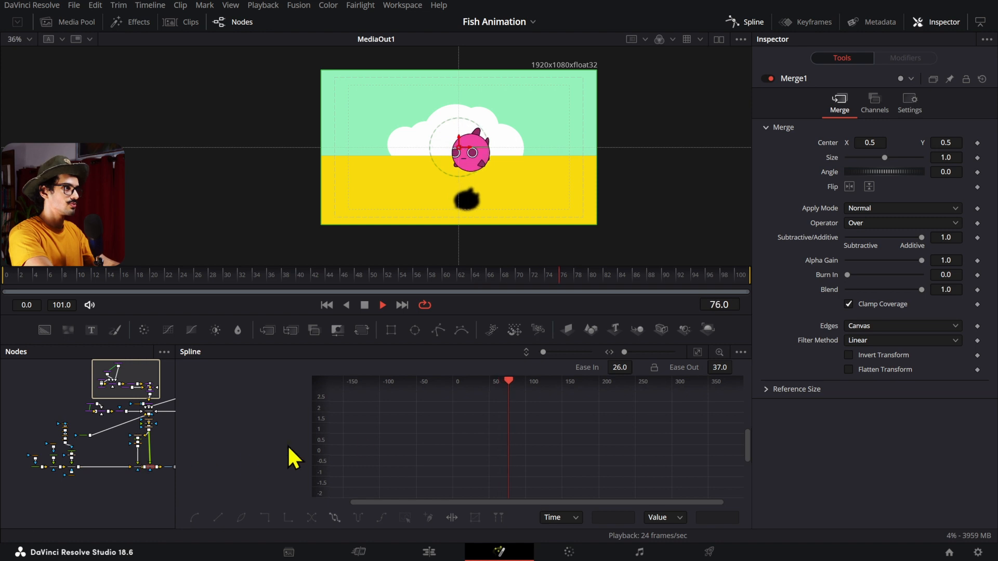
# Select every node, show all their curves in the Spline editor, apply Set Ping Pong to all keys and play.
pyautogui.press('space')
pyautogui.hotkey('ctrl', 'a')
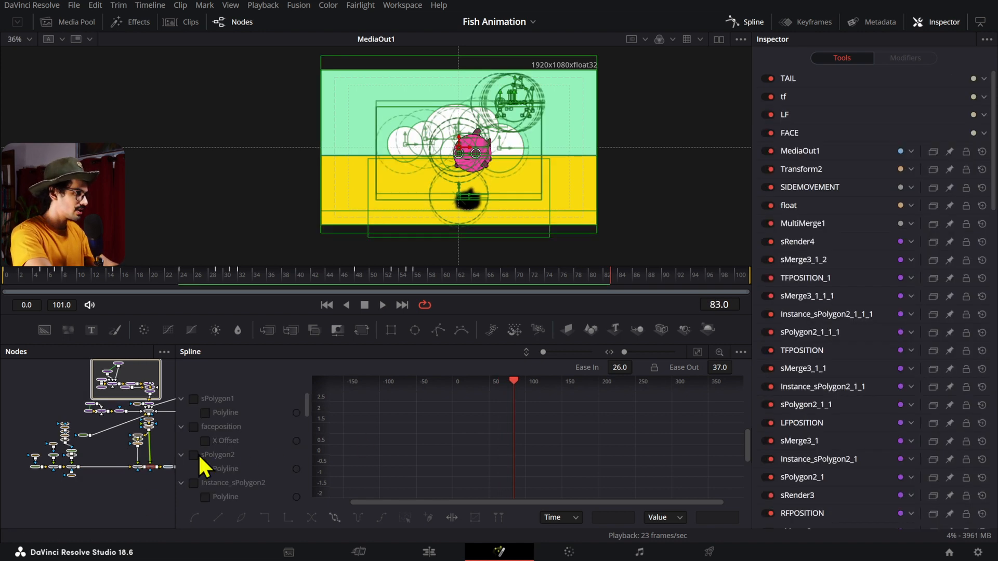
pyautogui.click(741, 353)
pyautogui.click(682, 470)
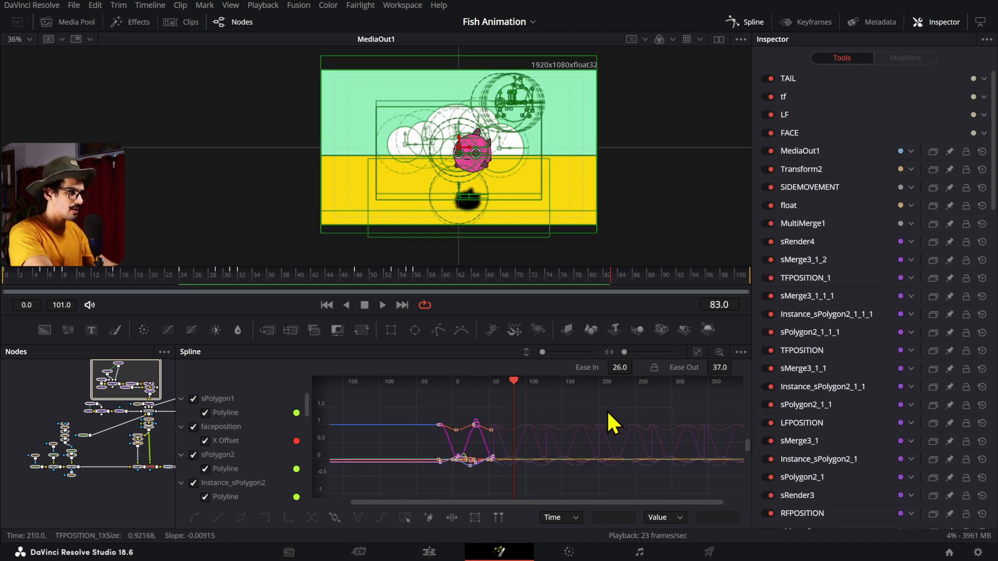
pyautogui.hotkey('ctrl', 'a')
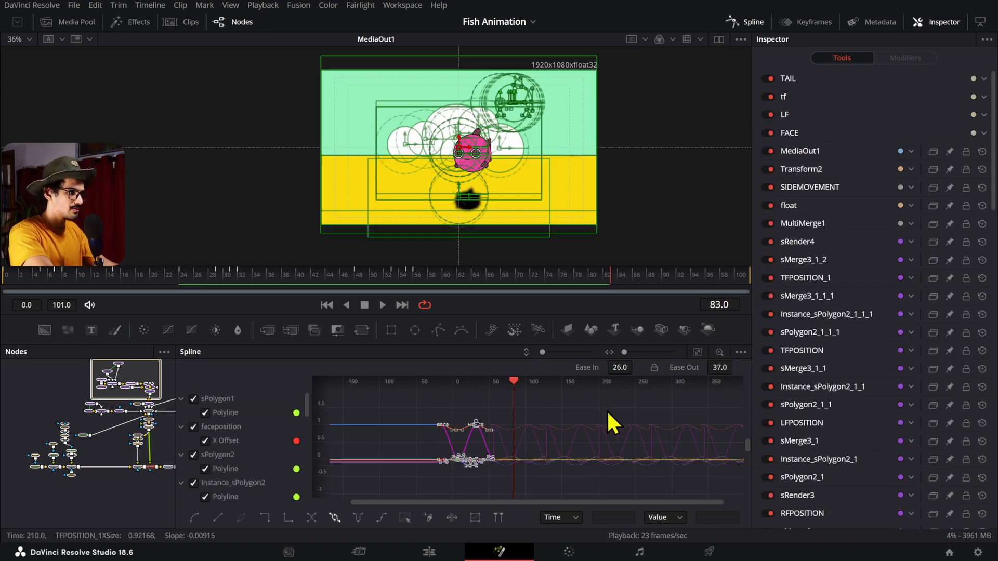
pyautogui.click(355, 518)
pyautogui.press('space')
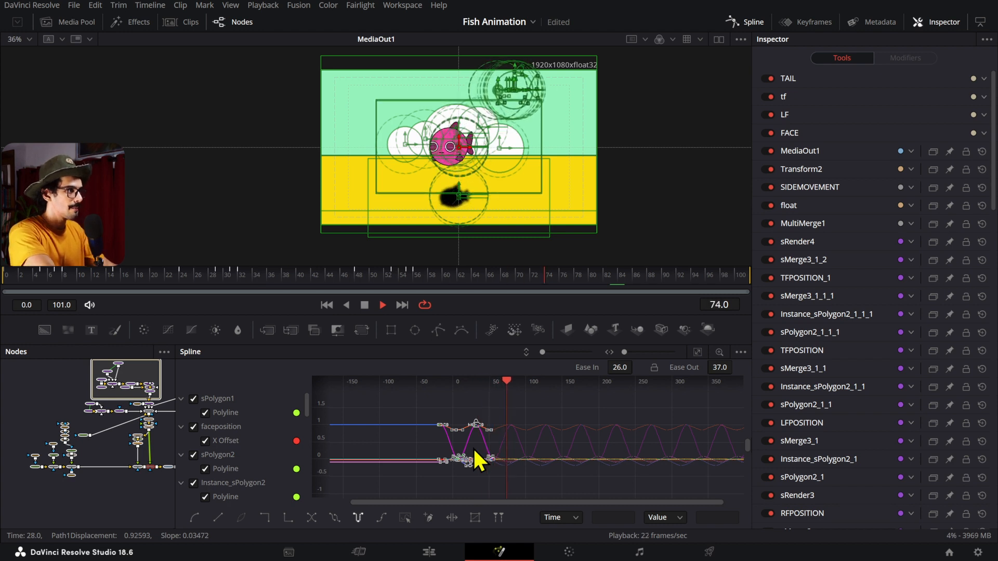
# Switch all the selected keys to Set Loop and play the composition to compare.
pyautogui.press('space')
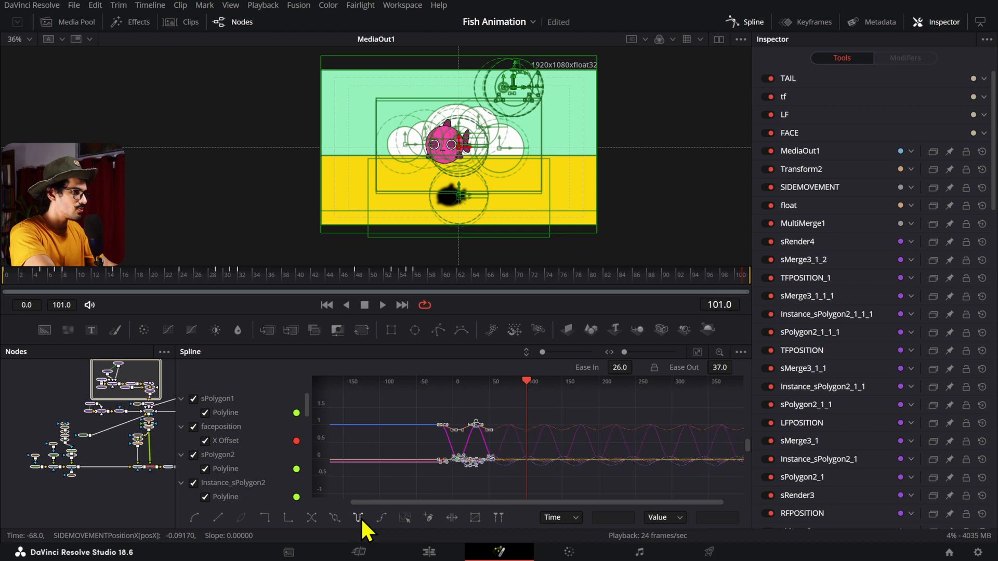
pyautogui.press('space')
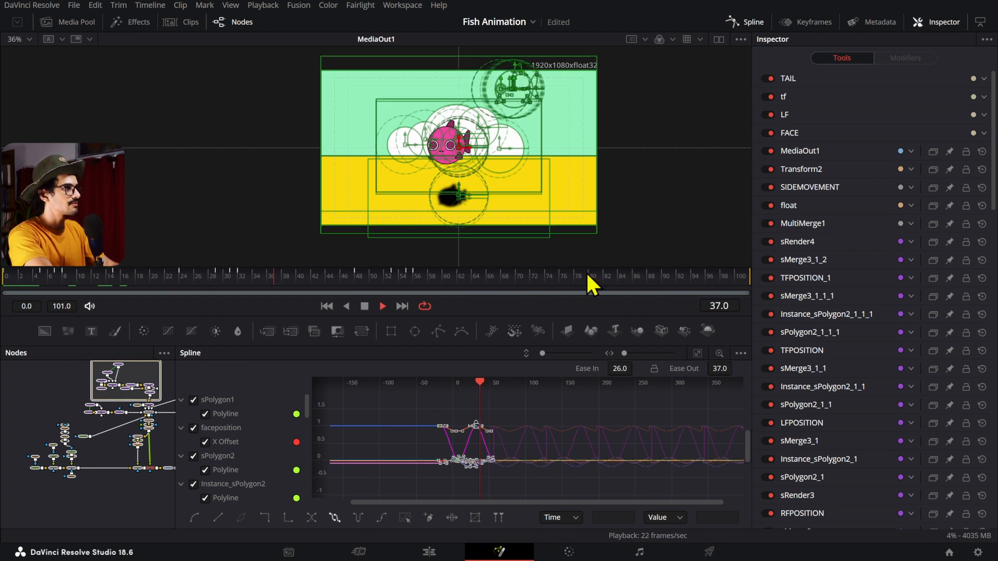
pyautogui.press('space')
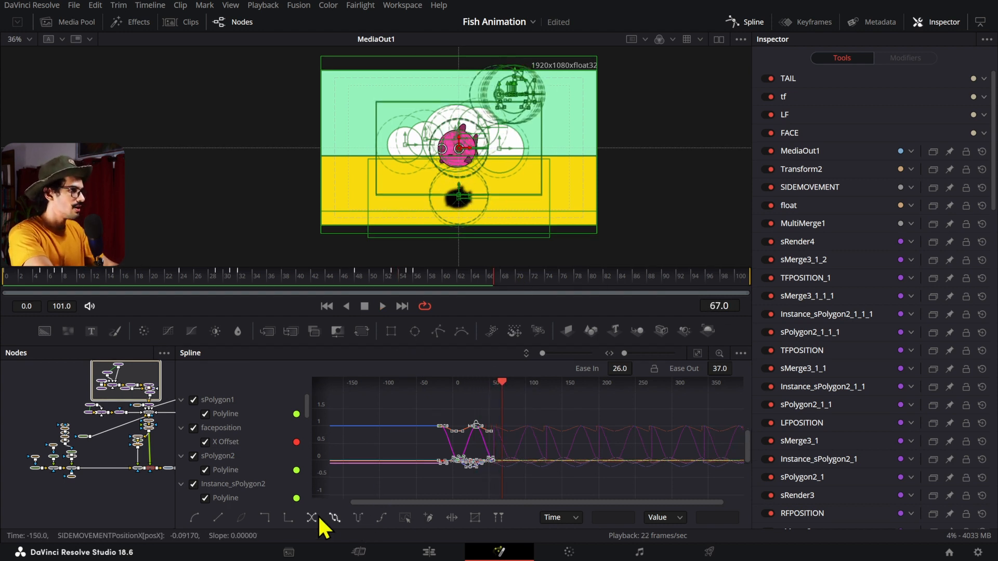
# Reapply Set Ping Pong to all the selected keys and play through to the end of the 102-frame range.
pyautogui.click(359, 517)
pyautogui.press('space')
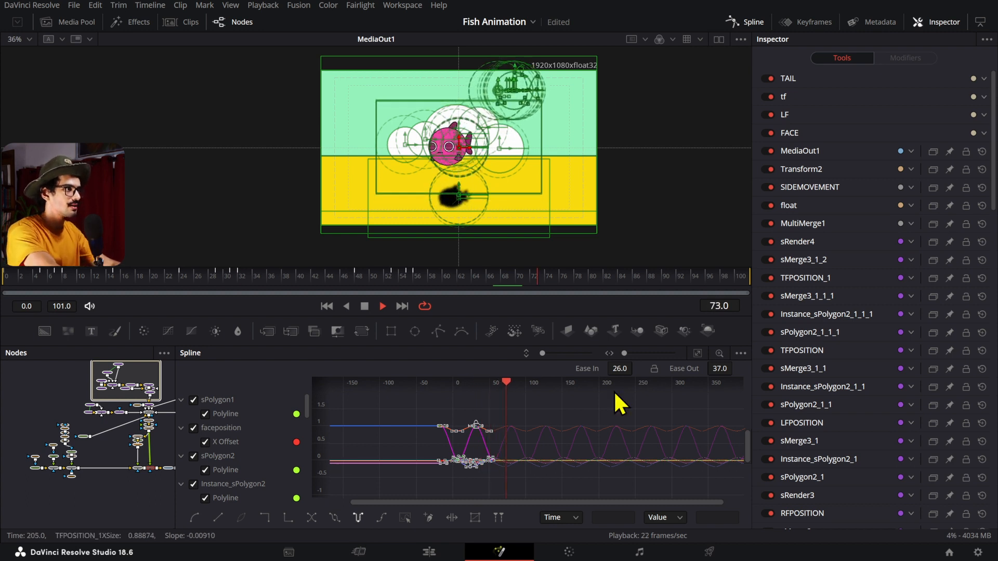
pyautogui.press('space')
pyautogui.click(747, 275)
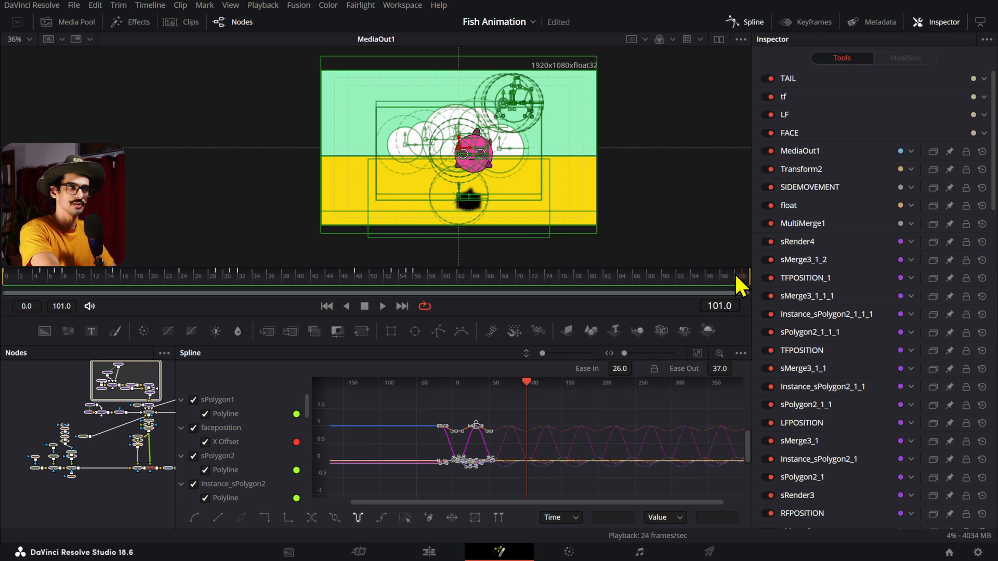
pyautogui.press('space')
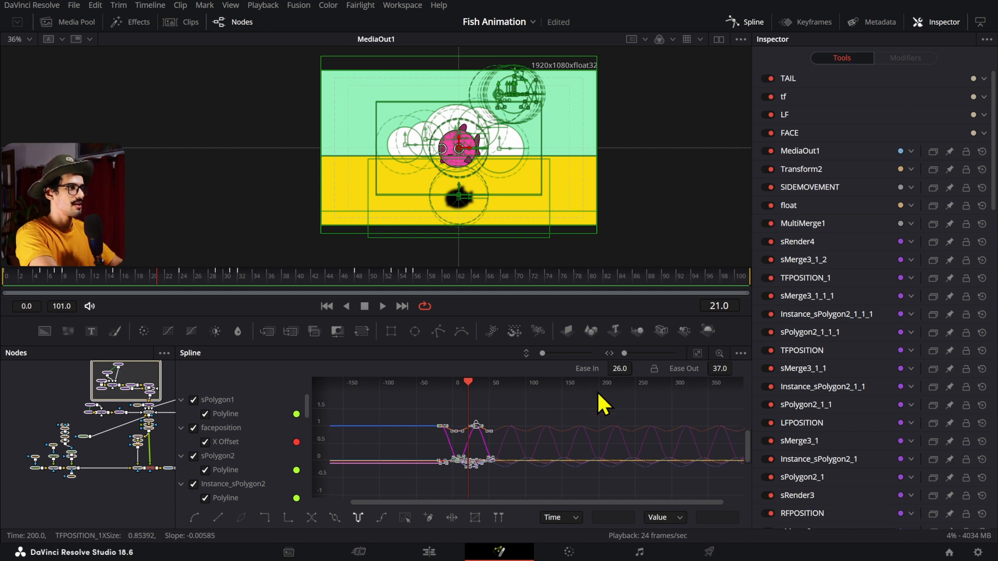
# Undo the keyframe looping and the lengthening of the Fusion Composition clip.
pyautogui.hotkey('ctrl', 'z')
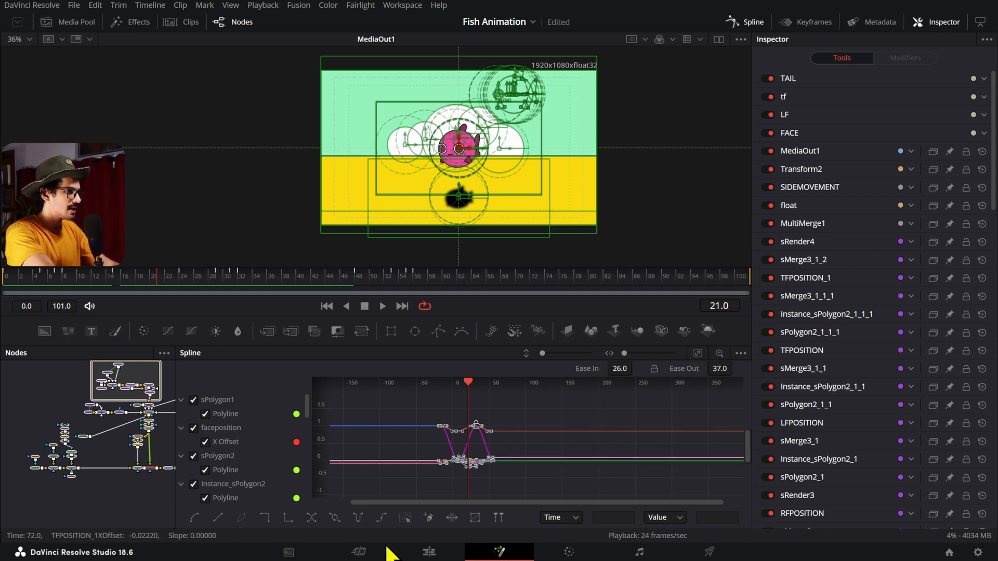
pyautogui.click(430, 552)
pyautogui.hotkey('ctrl', 'z')
pyautogui.hotkey('ctrl', 'z')
# Check that the Fusion Composition clip's duration is 00:00:02:00 and play the composition in Fusion.
pyautogui.click(440, 454)
pyautogui.click(418, 456)
pyautogui.hotkey('ctrl', 'd')
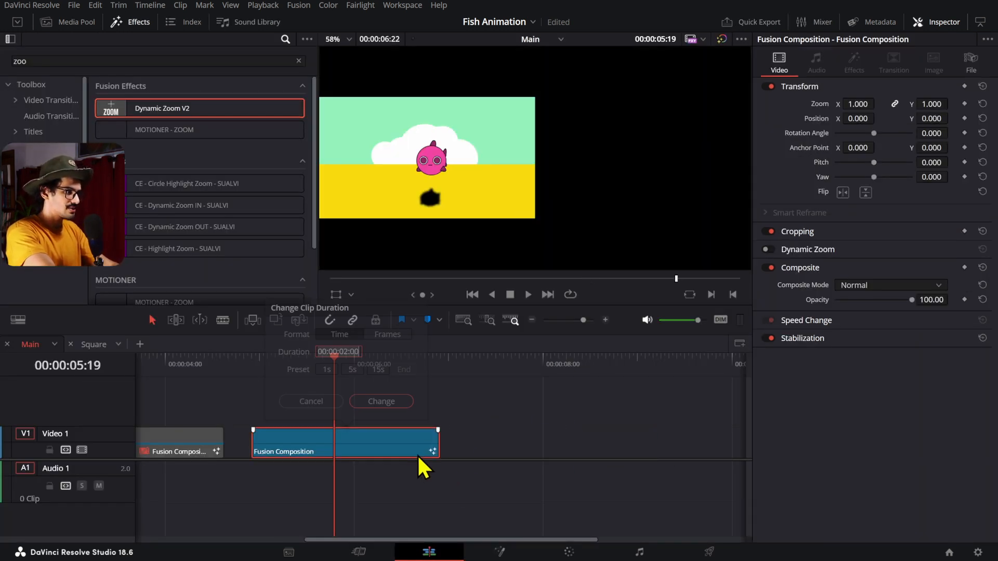
pyautogui.click(383, 402)
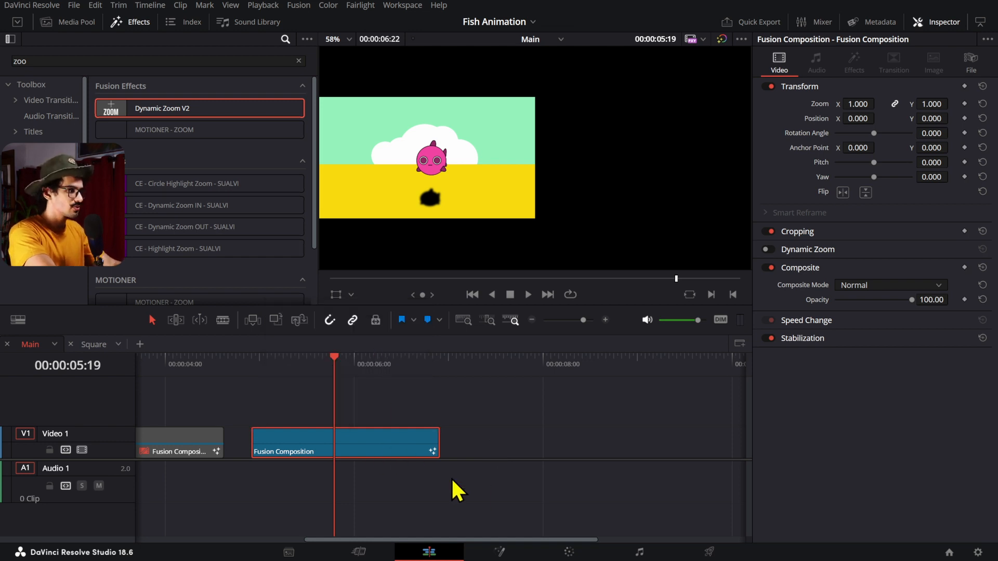
pyautogui.click(499, 552)
pyautogui.press('space')
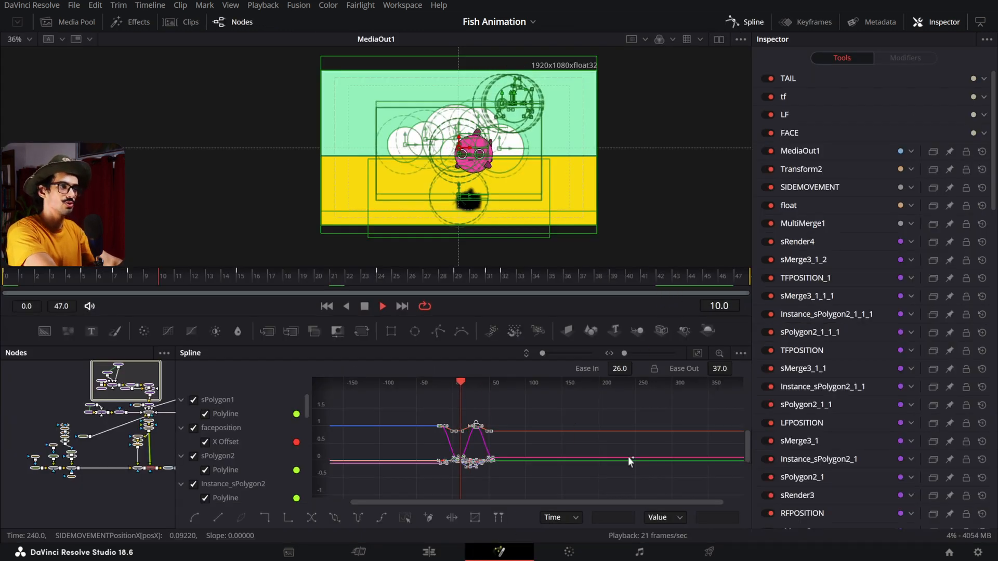
pyautogui.press('space')
# Place a copy of the Fusion Composition clip directly after the original on Video 1 of the Edit timeline and play it.
pyautogui.click(429, 552)
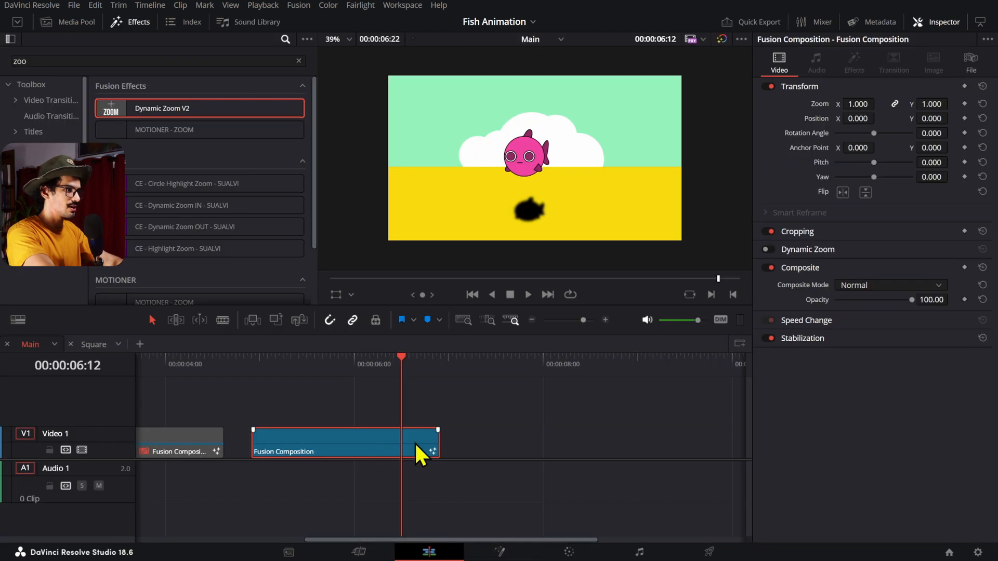
pyautogui.moveTo(320, 439); pyautogui.dragTo(517, 448)
pyautogui.press('space')
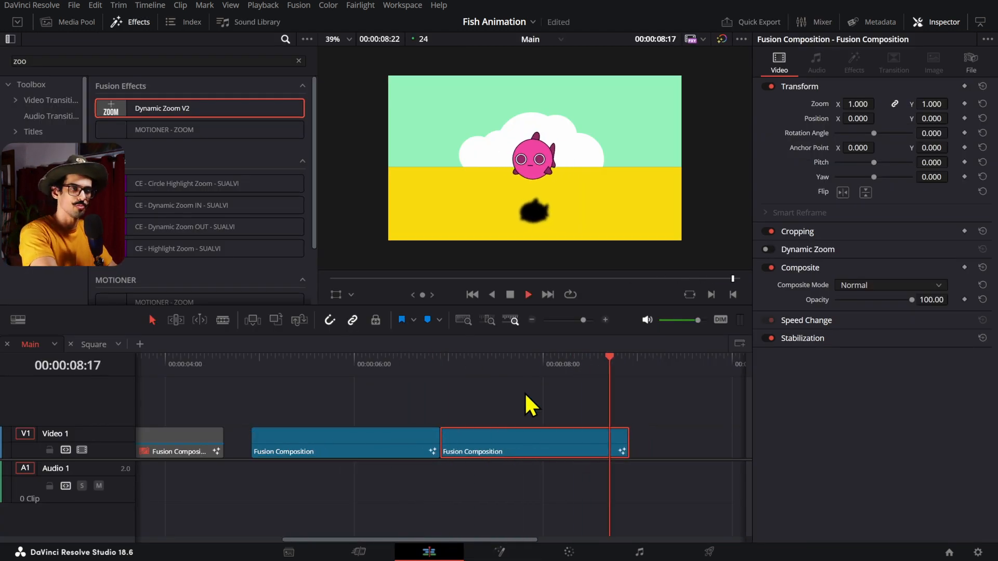
pyautogui.click(526, 396)
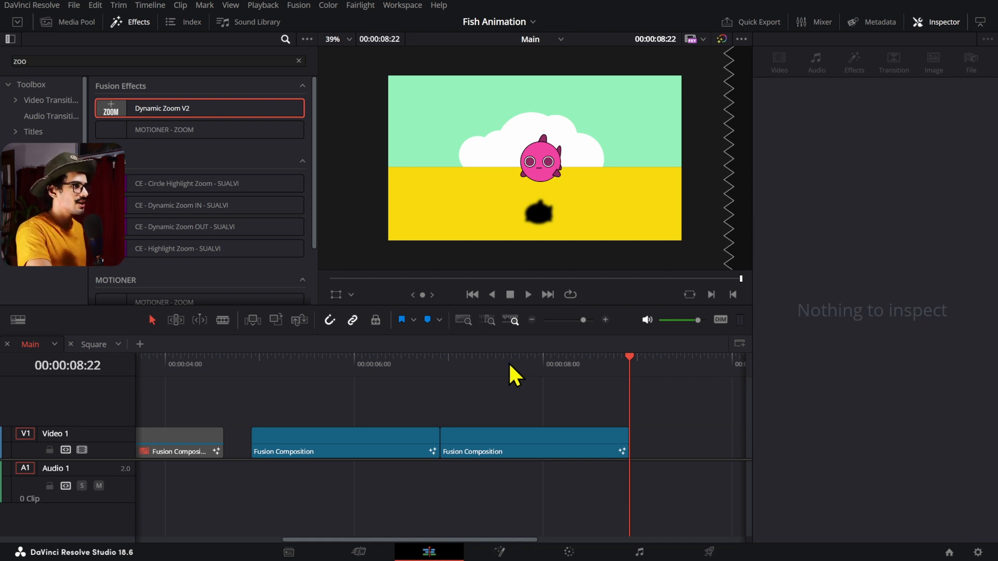
pyautogui.moveTo(295, 366); pyautogui.dragTo(342, 377)
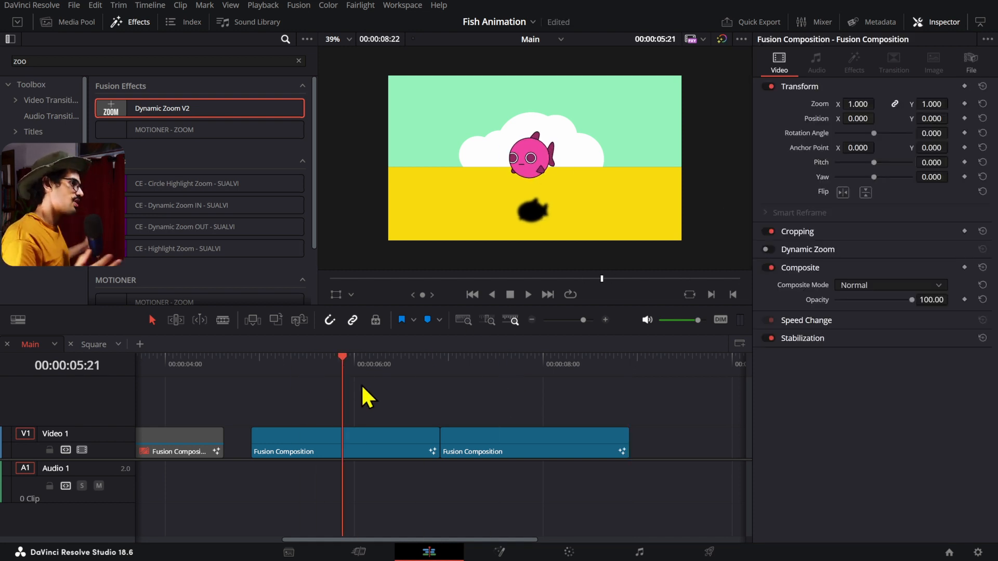